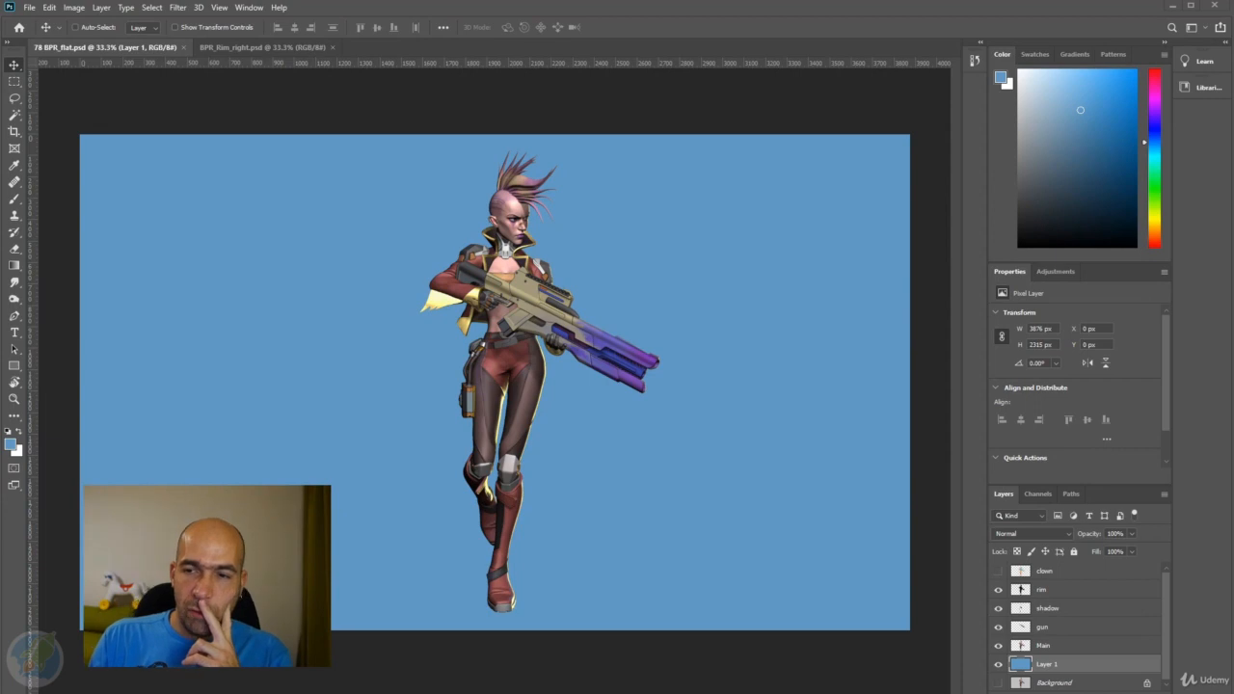
Try to bring the BPR_ShadowFloor.psd image into BPR_flat.psd by moving it across, and undo the transfer.
drag(730, 26, 731, 42)
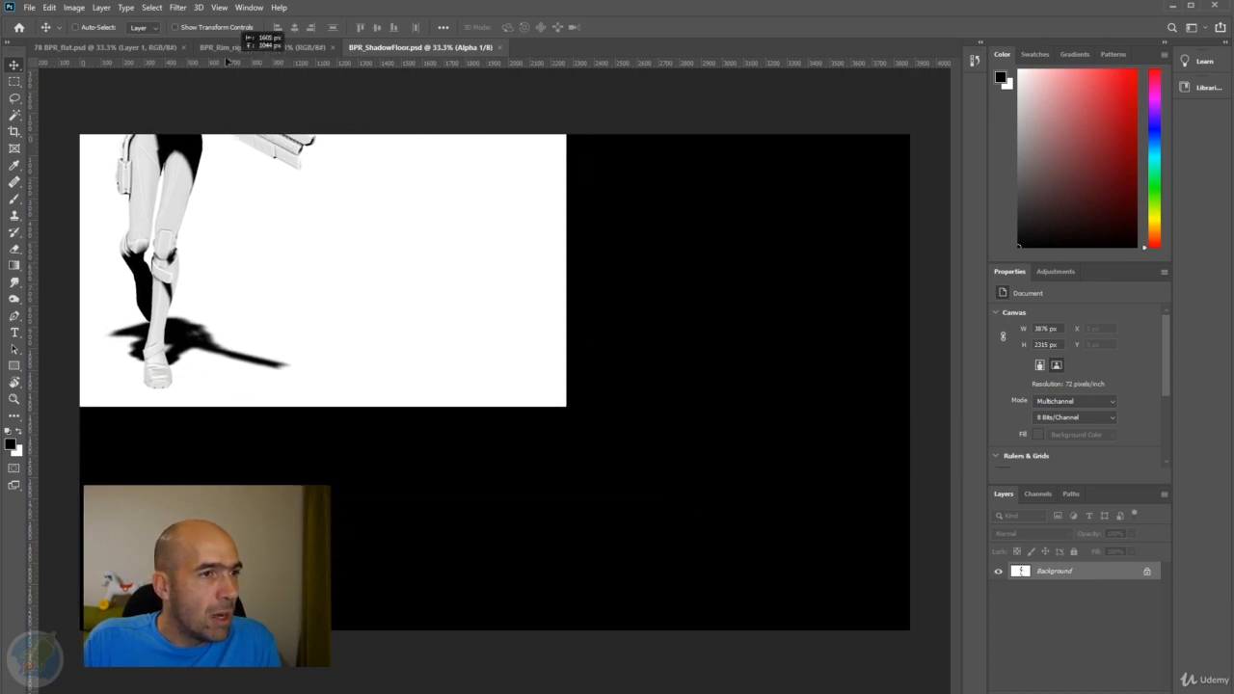
click(157, 46)
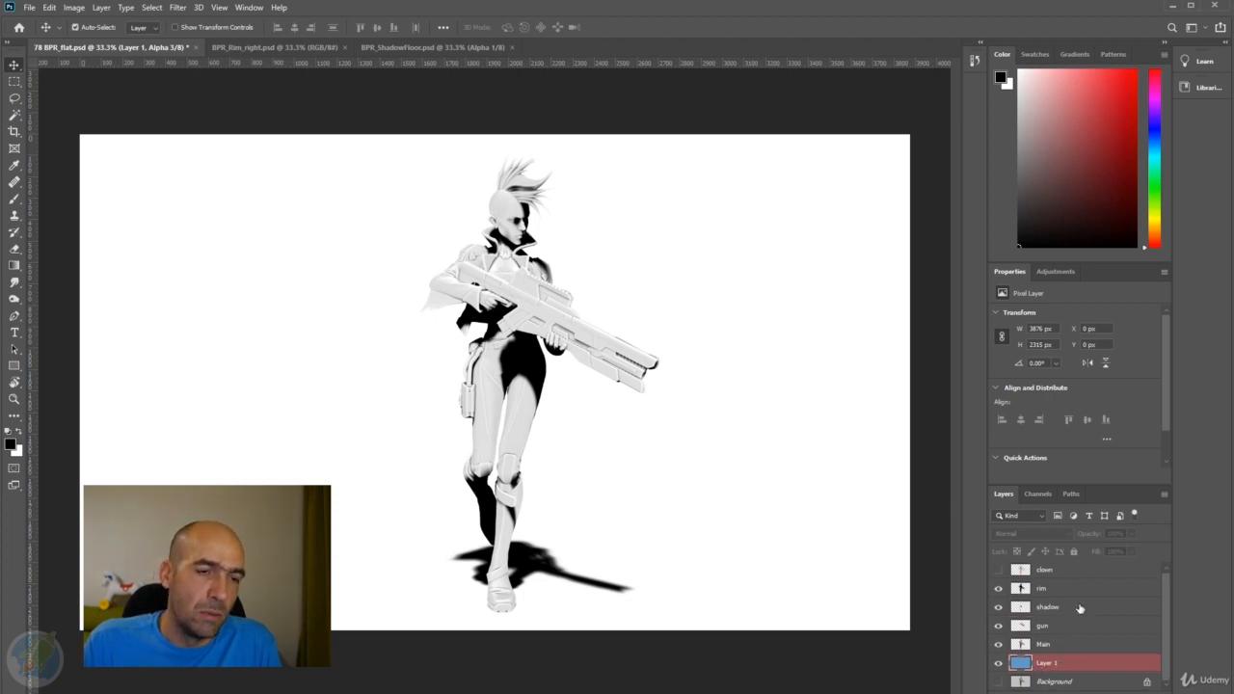
key(ctrl+2)
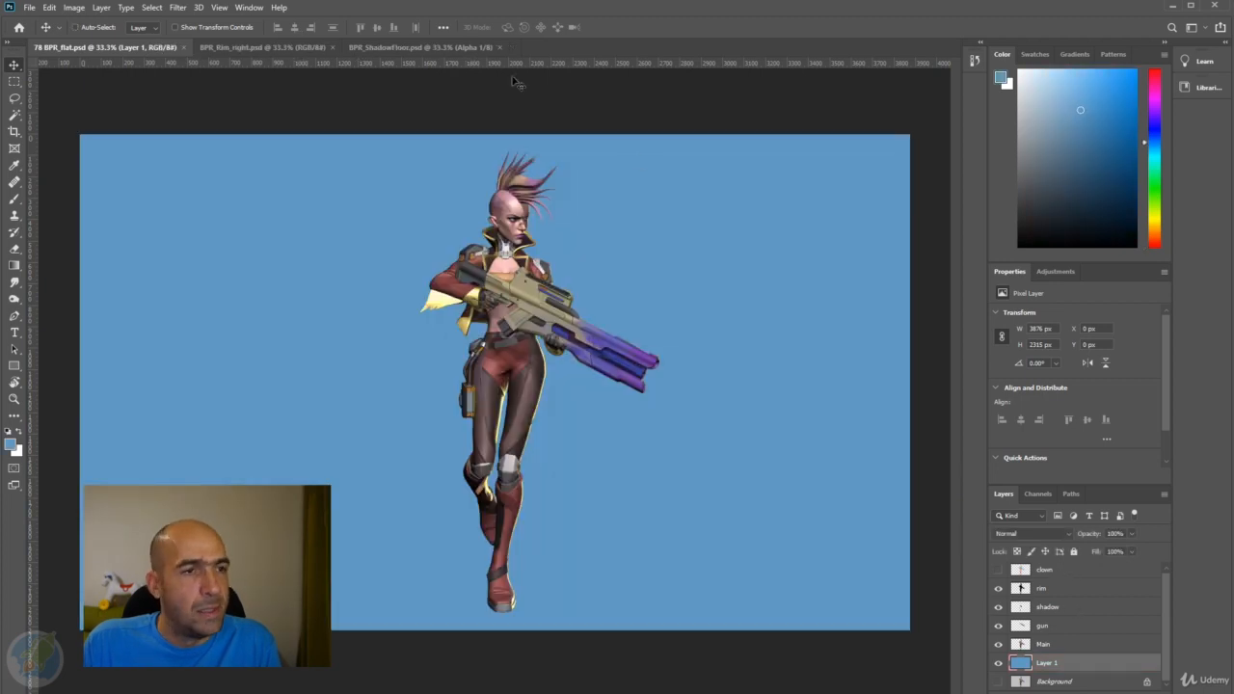
Copy the entire BPR_ShadowFloor.psd image into a new layer directly above Layer 1 in BPR_flat.psd.
click(453, 46)
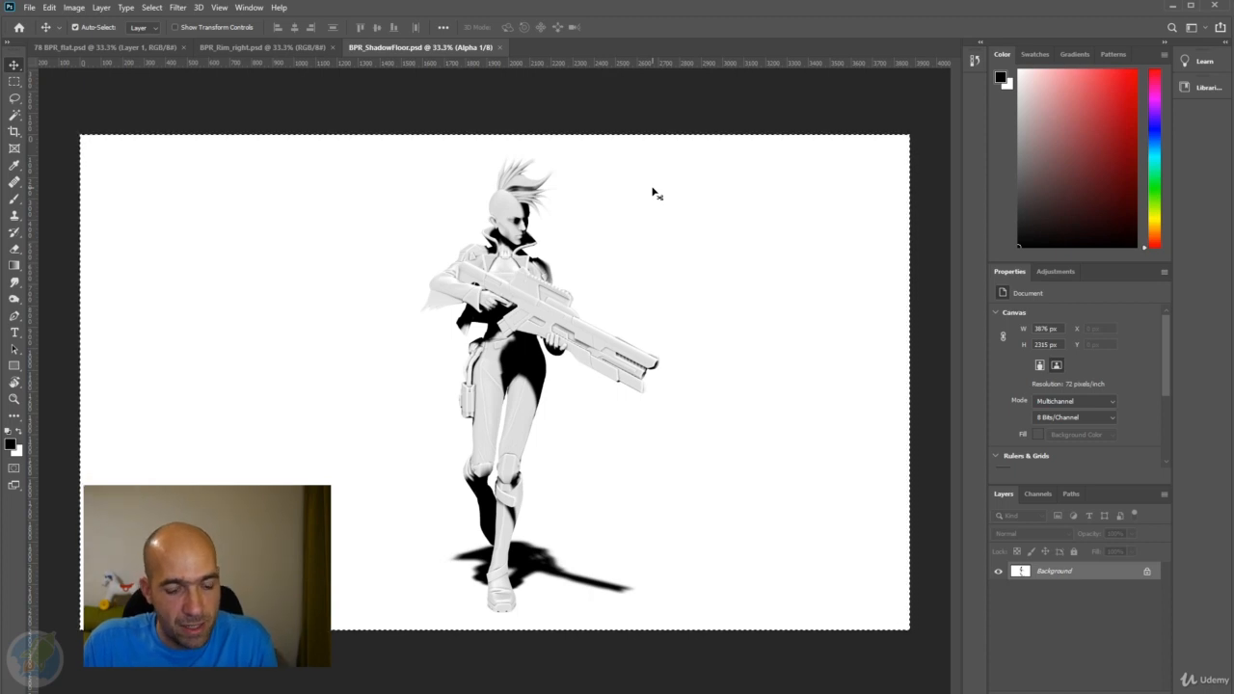
click(146, 46)
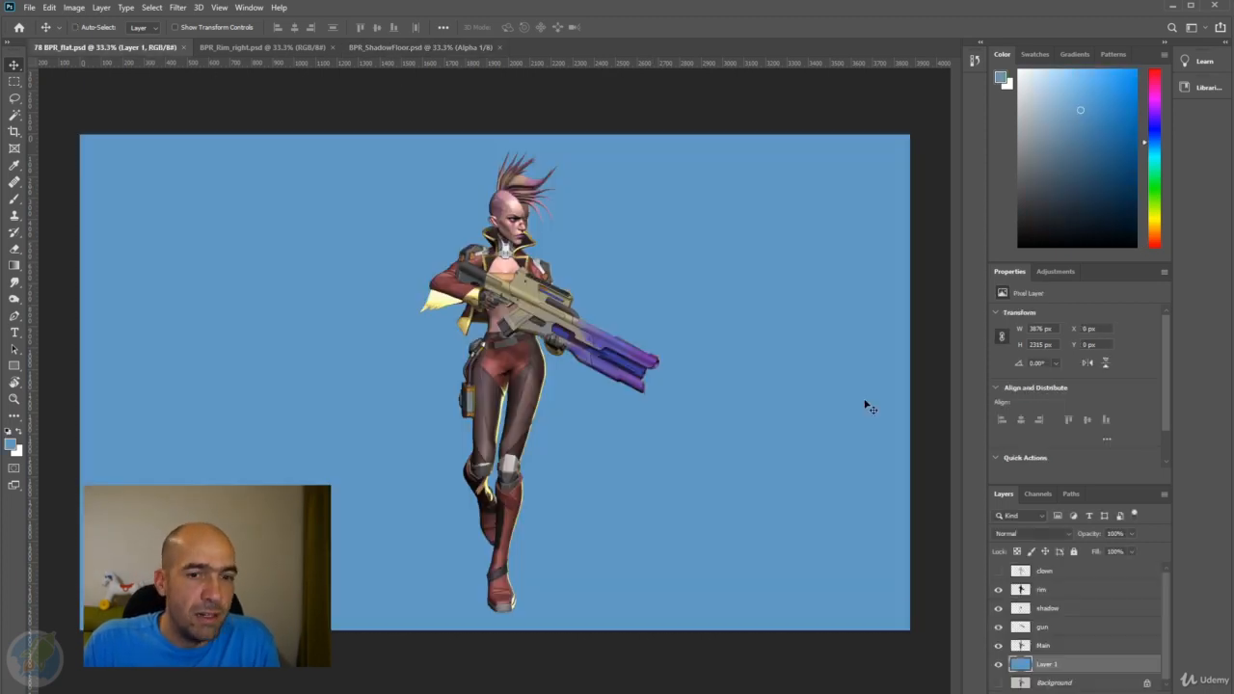
key(ctrl+shift+alt+n)
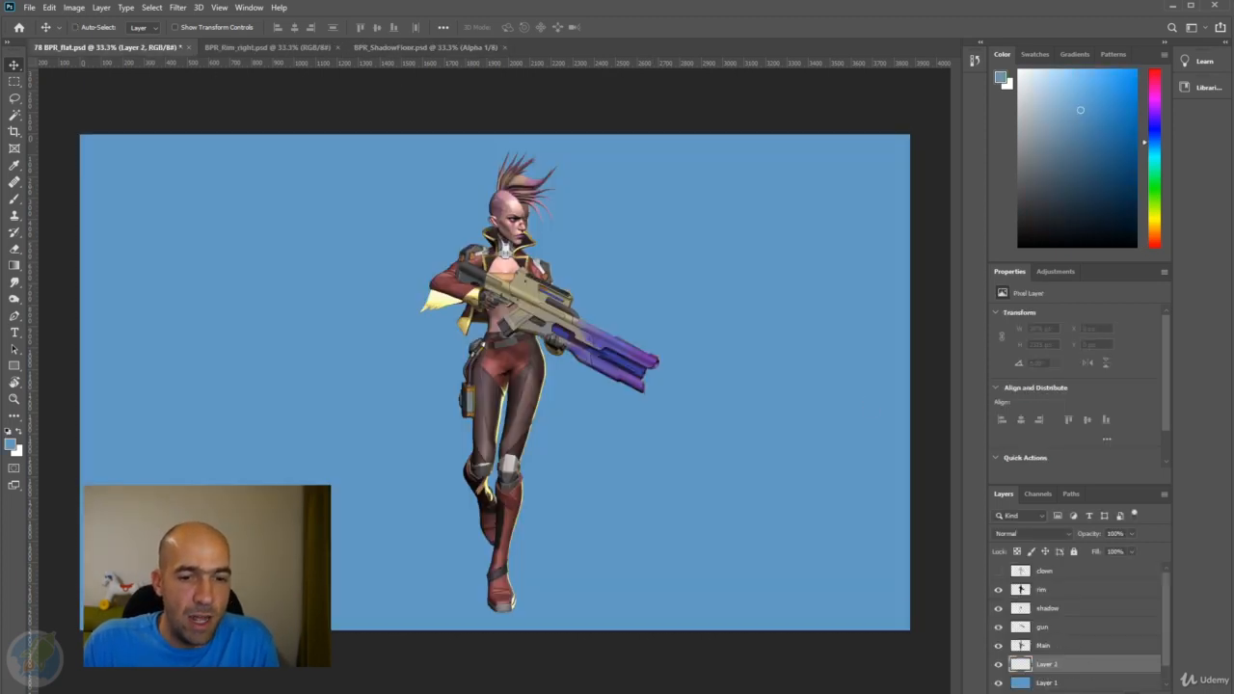
key(ctrl+BackSpace)
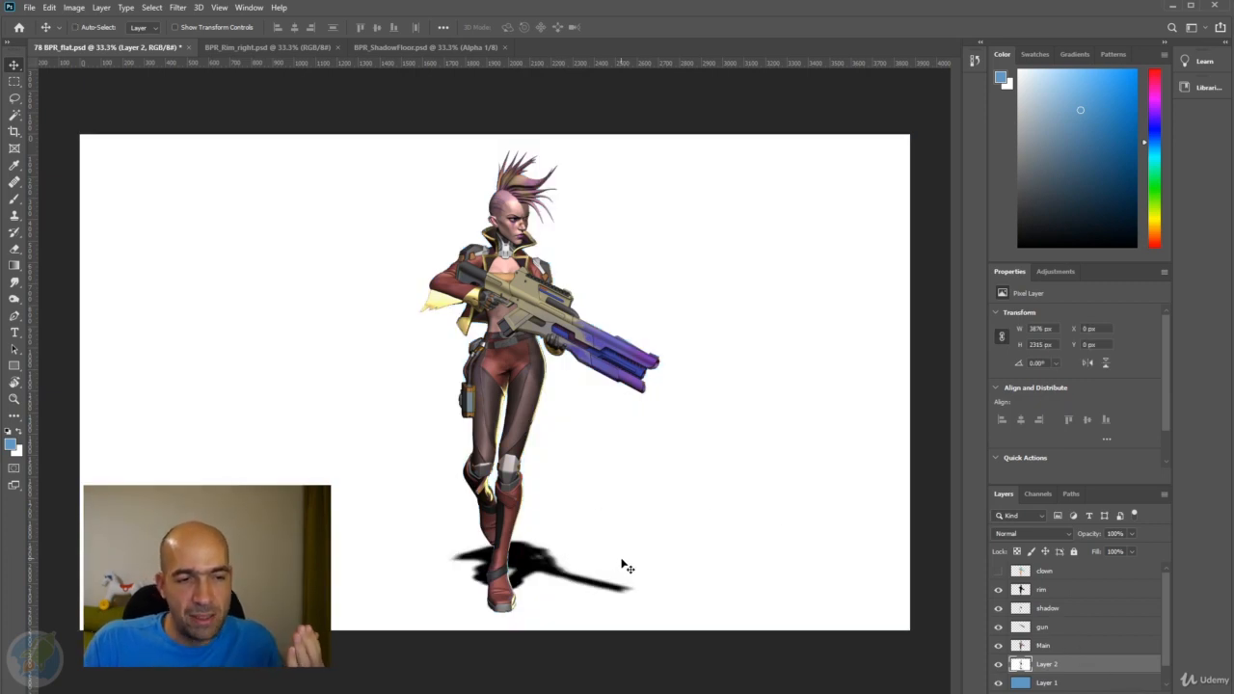
Set Layer 2's blend mode to Multiply and check the shadow with the blue Layer 1 hidden and shown.
click(1069, 537)
click(1041, 451)
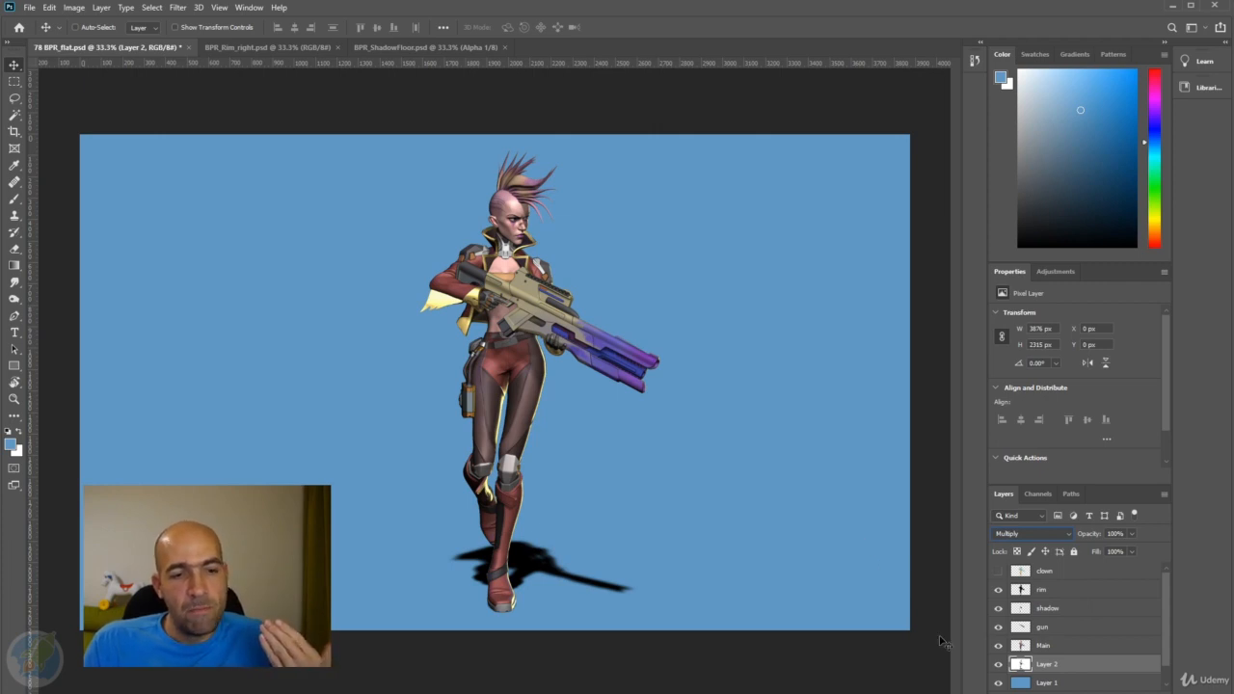
click(999, 682)
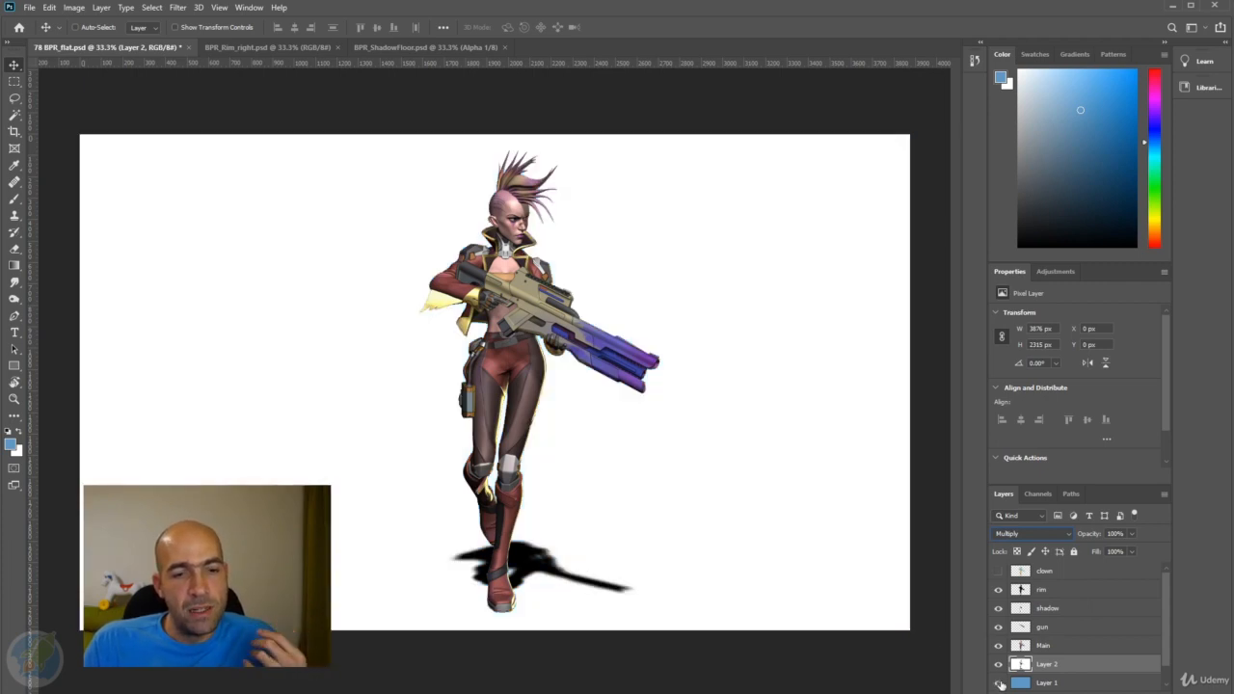
click(999, 682)
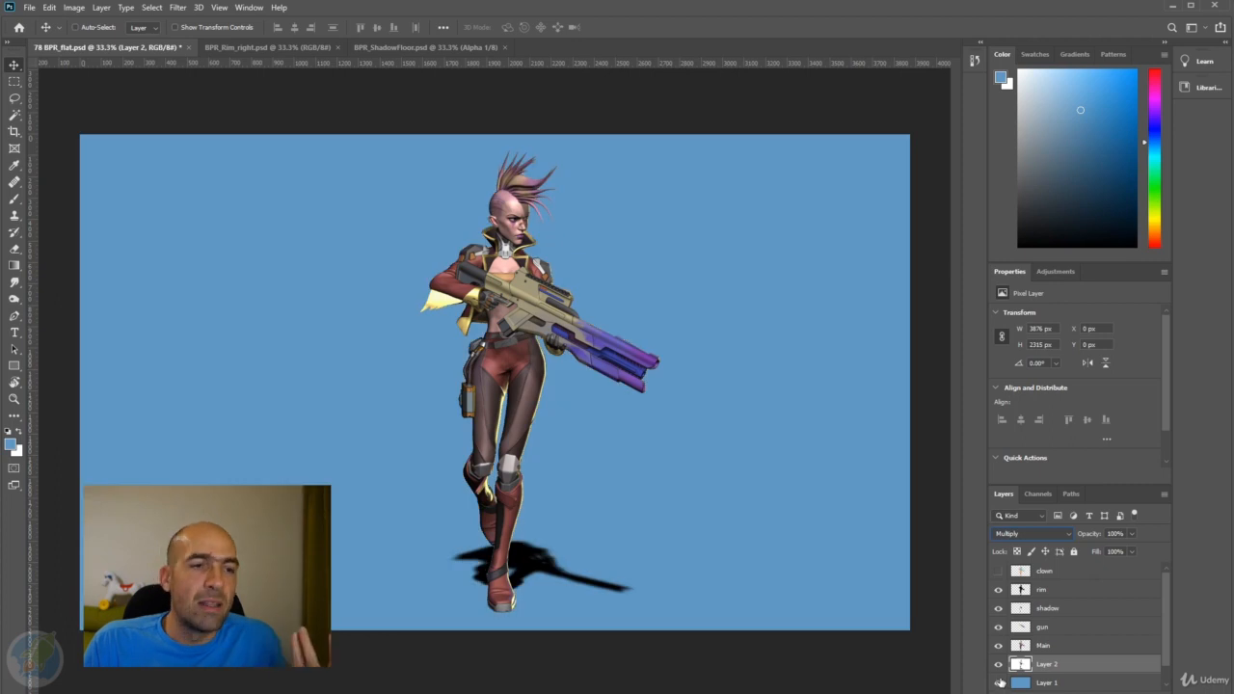
click(999, 683)
scroll(1001, 677, down, 1)
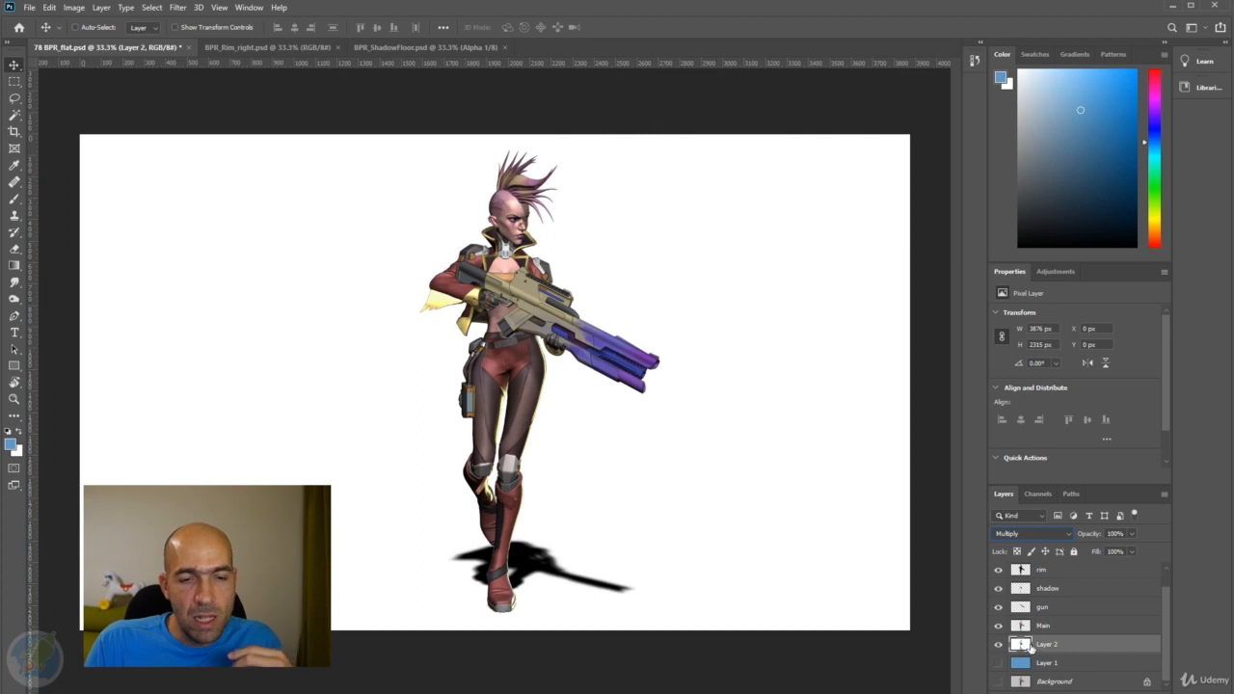
click(999, 665)
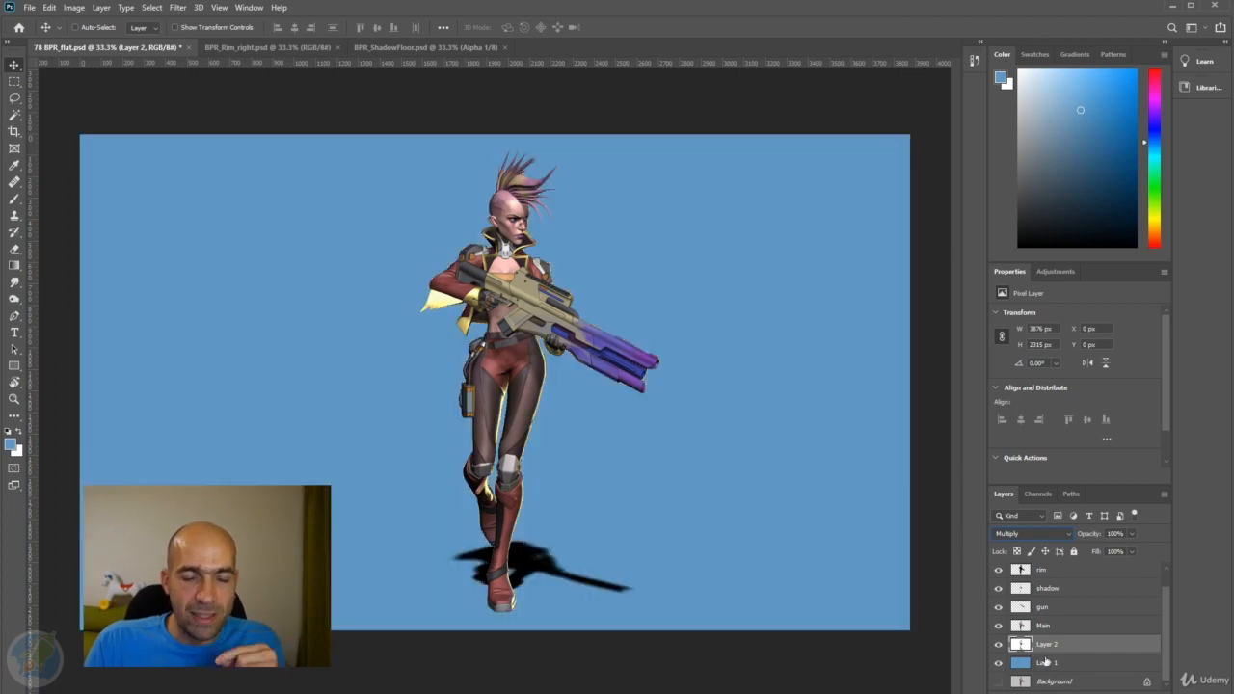
Return Layer 2's blend mode to Normal.
click(1059, 539)
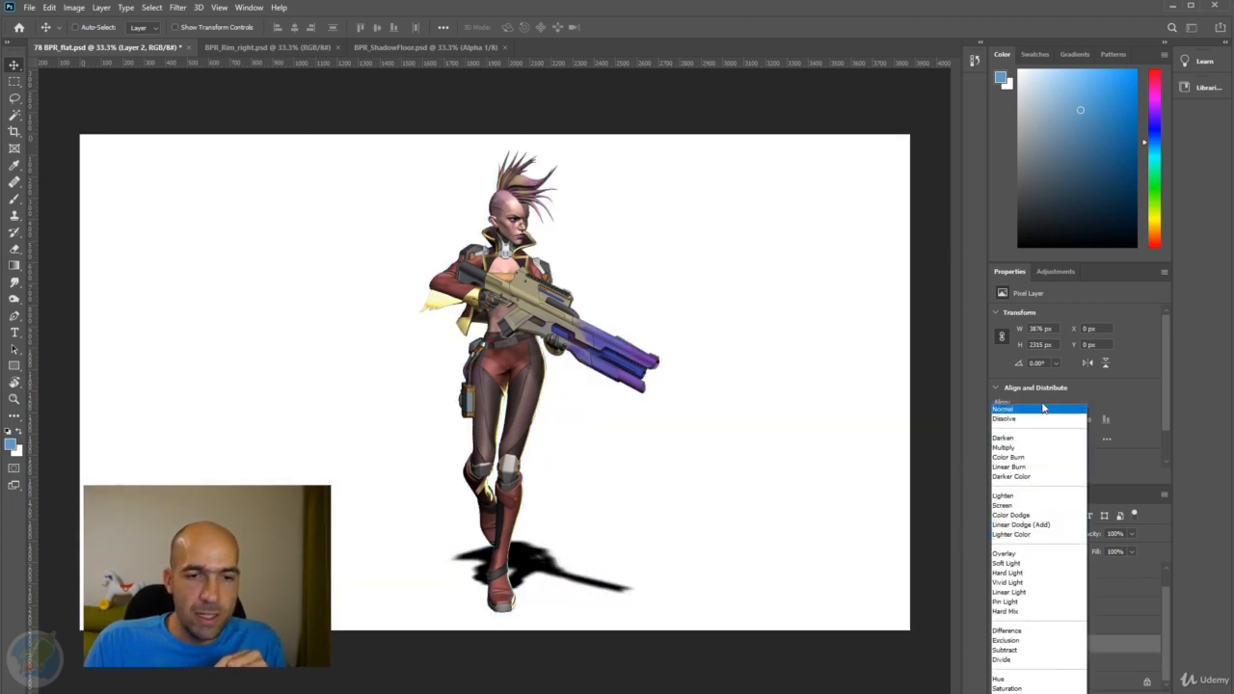
key(Escape)
click(1034, 535)
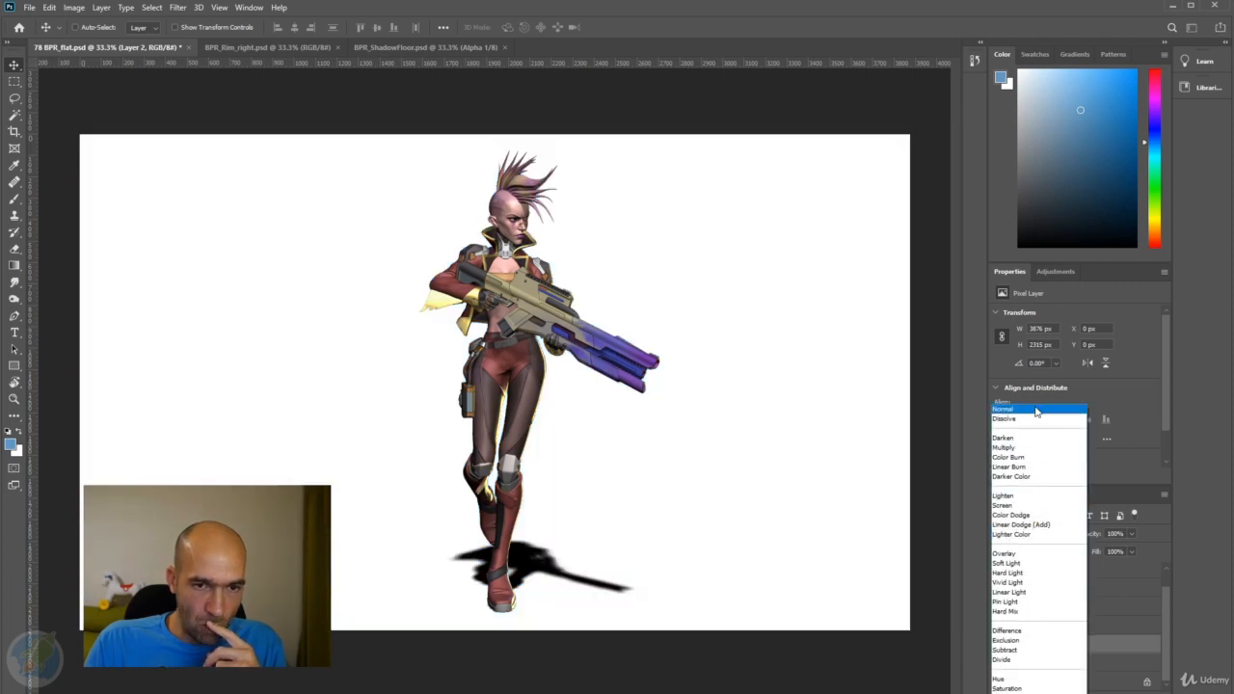
click(1037, 409)
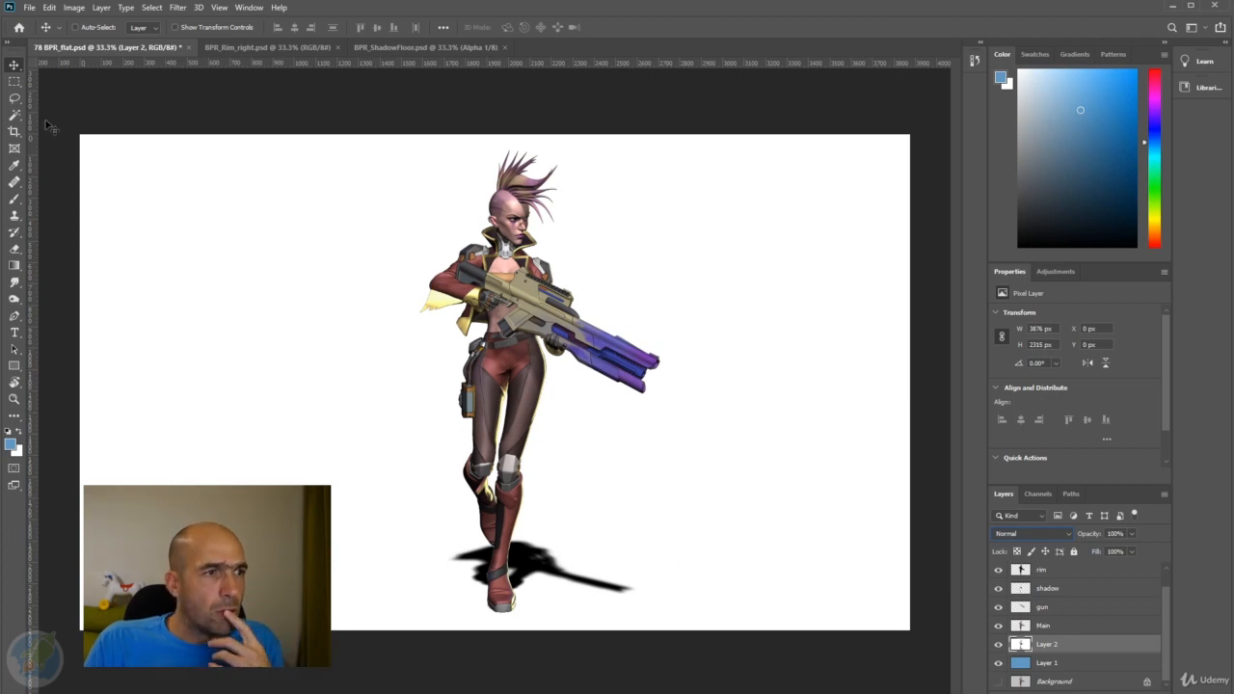
Select Layer 2's white background with the Magic Wand at tolerance 44, delete it and deselect.
click(15, 115)
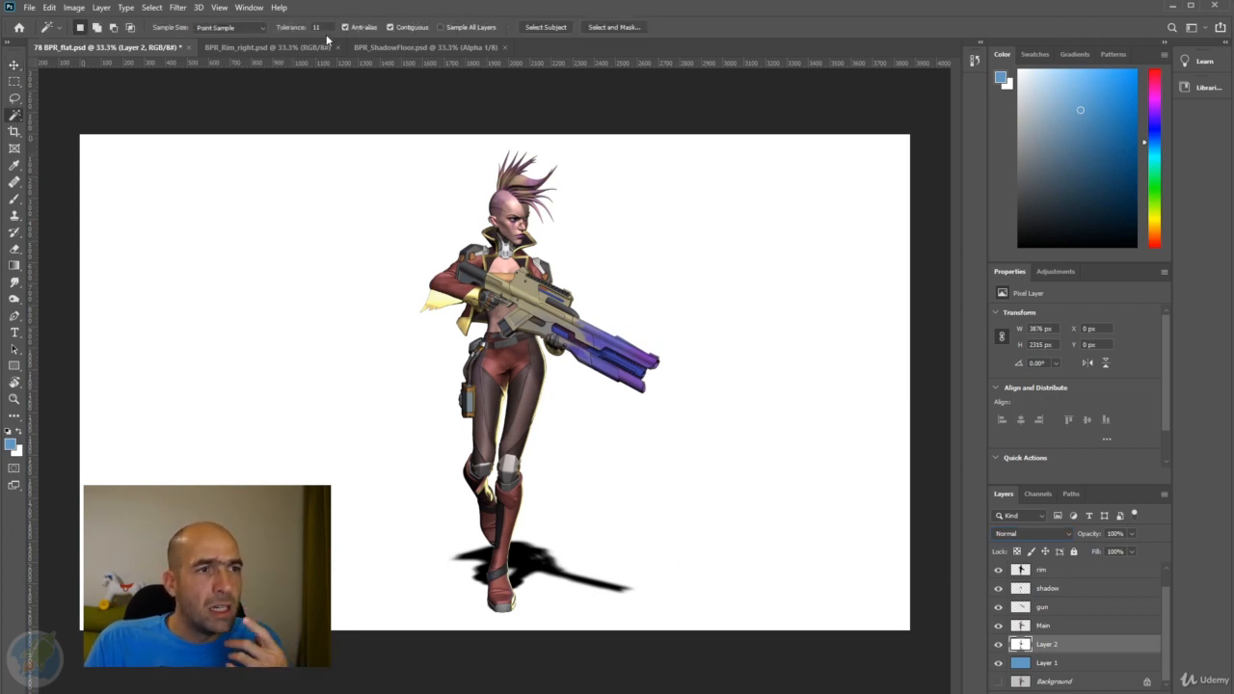
click(277, 29)
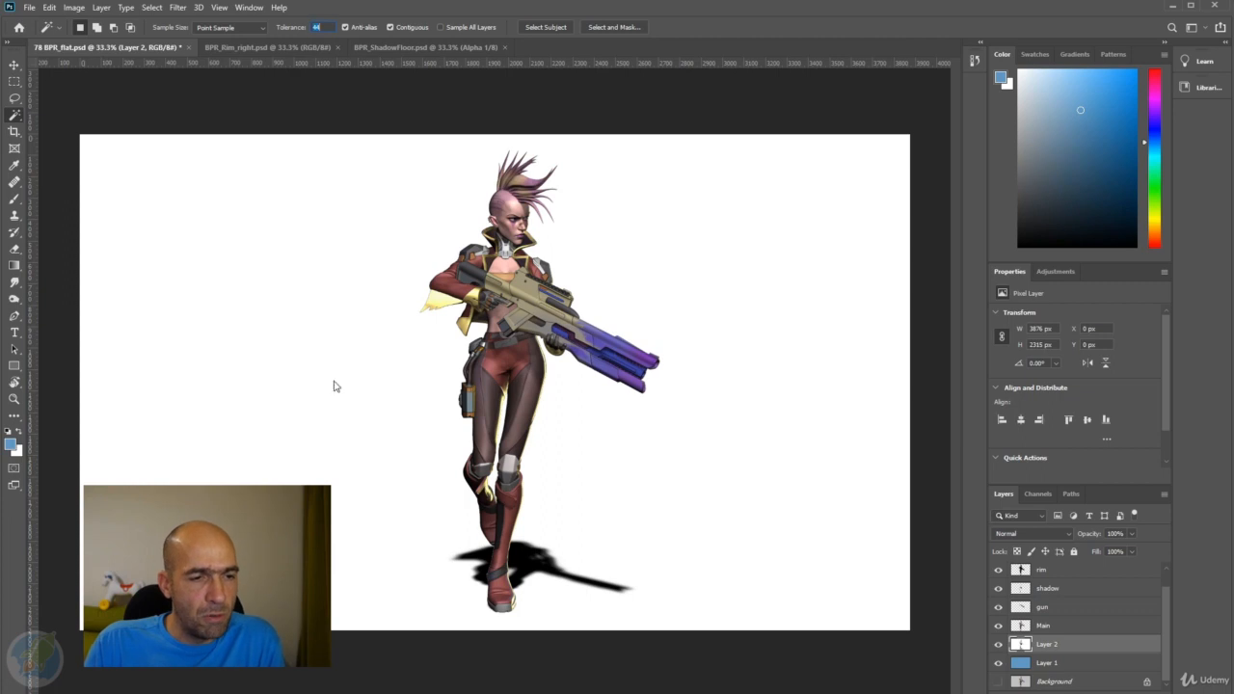
click(606, 488)
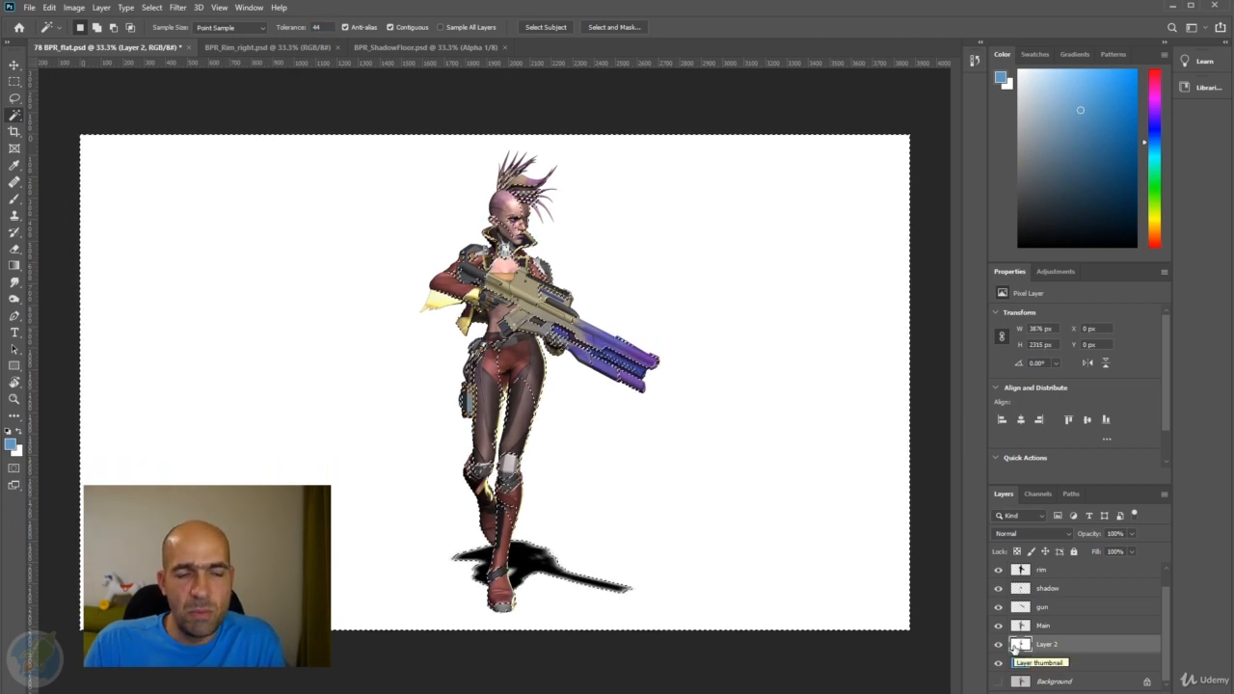
scroll(536, 556, up, 3)
scroll(536, 556, down, 3)
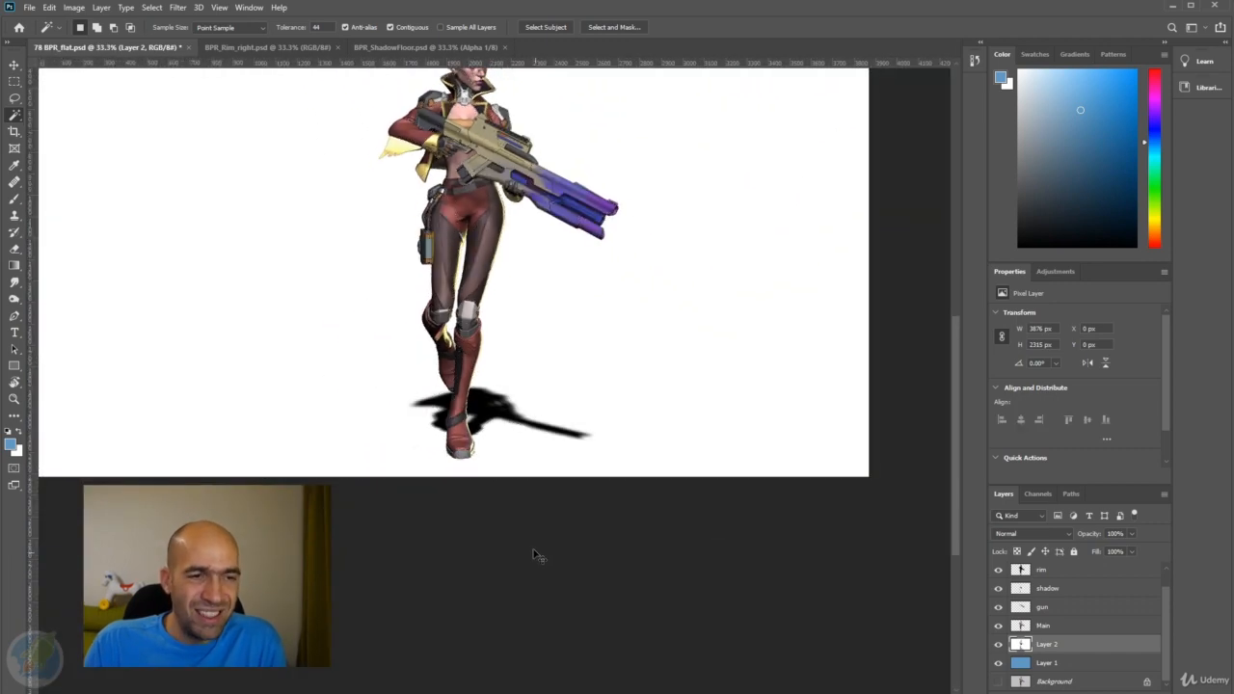
scroll(453, 394, up, 3)
click(675, 362)
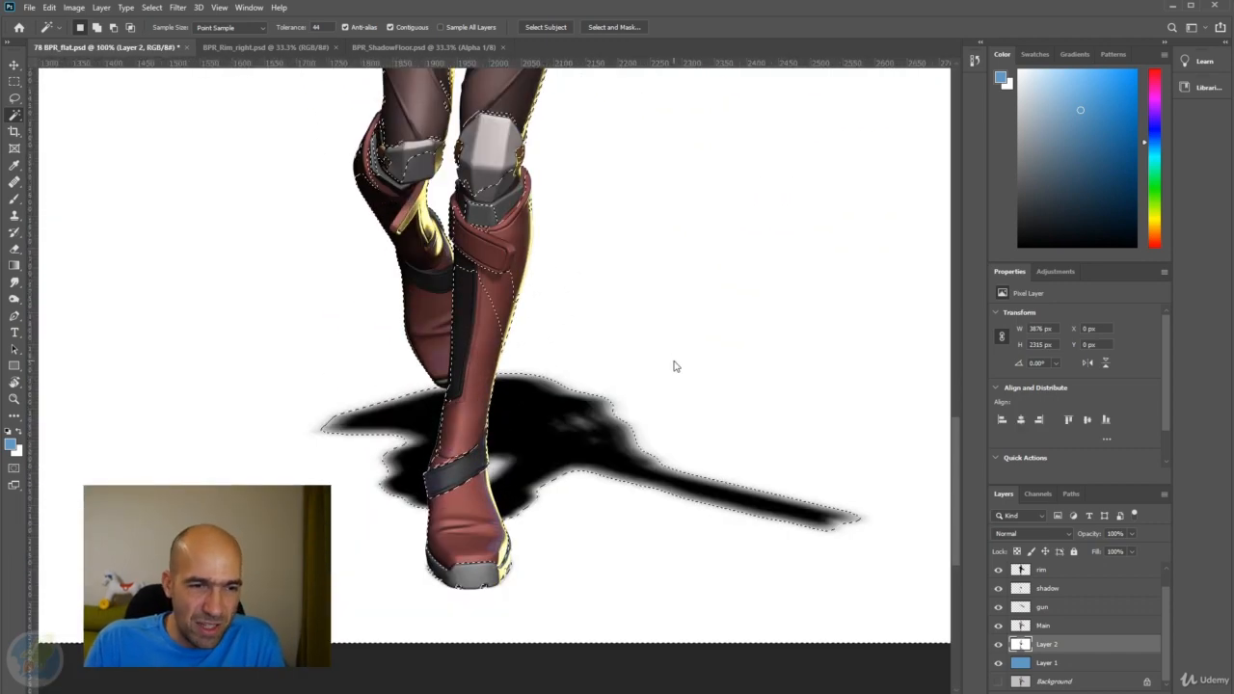
key(alt+BackSpace)
key(ctrl+d)
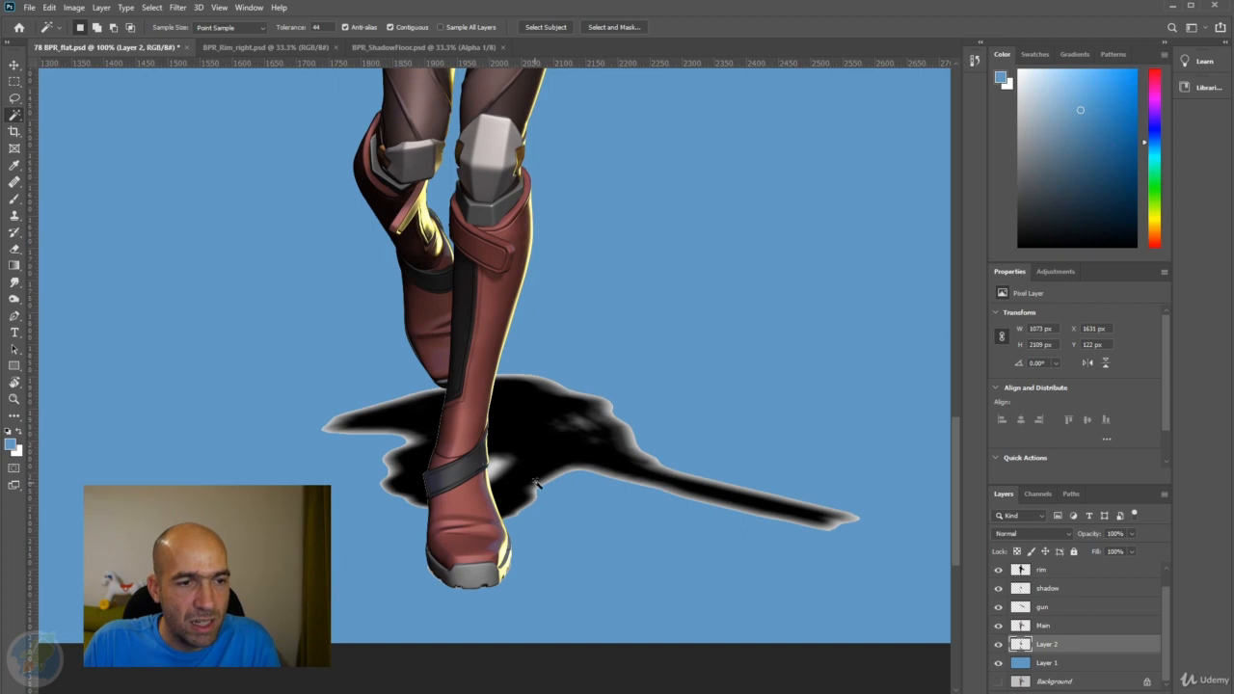
Select the remaining light fringe around the floor shadow on Layer 2, delete it and deselect.
click(492, 467)
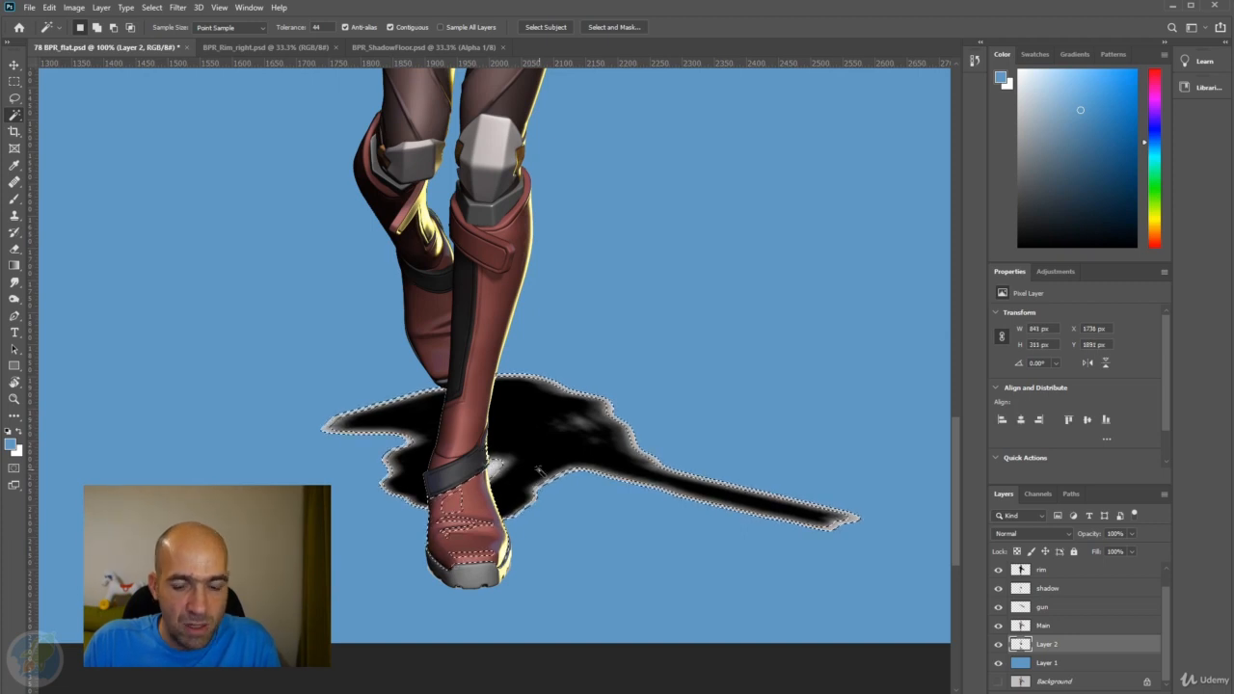
key(ctrl+d)
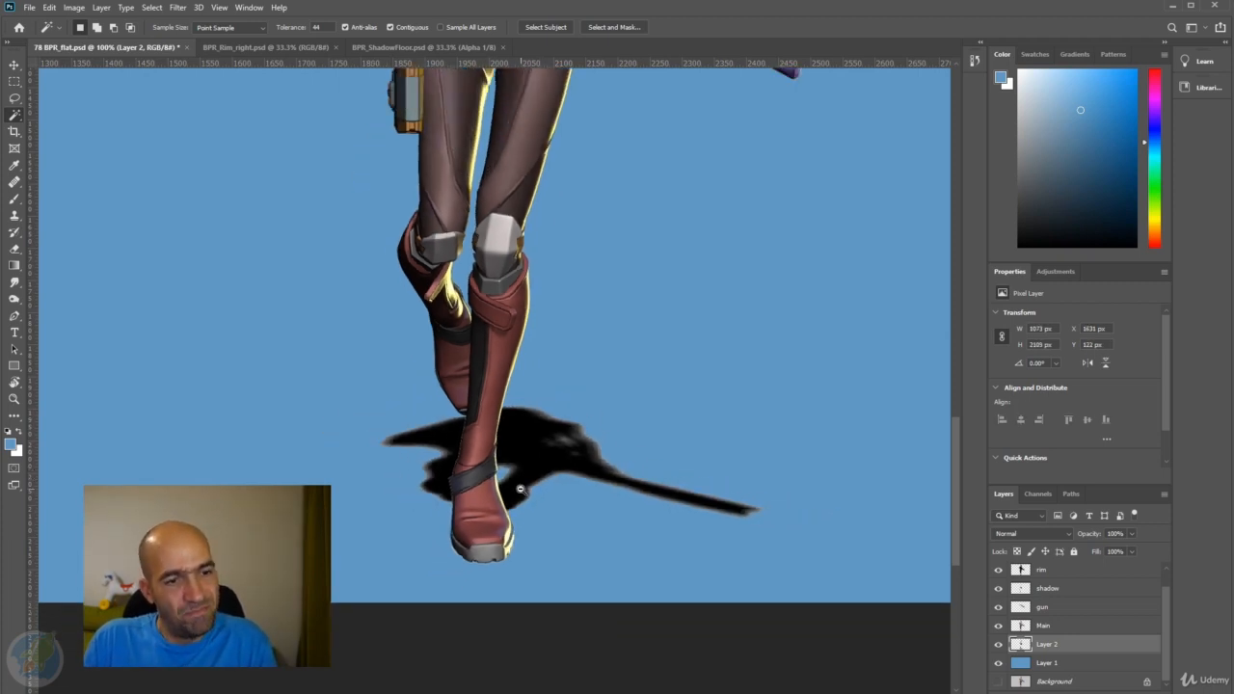
scroll(521, 489, down, 3)
scroll(495, 379, up, 2)
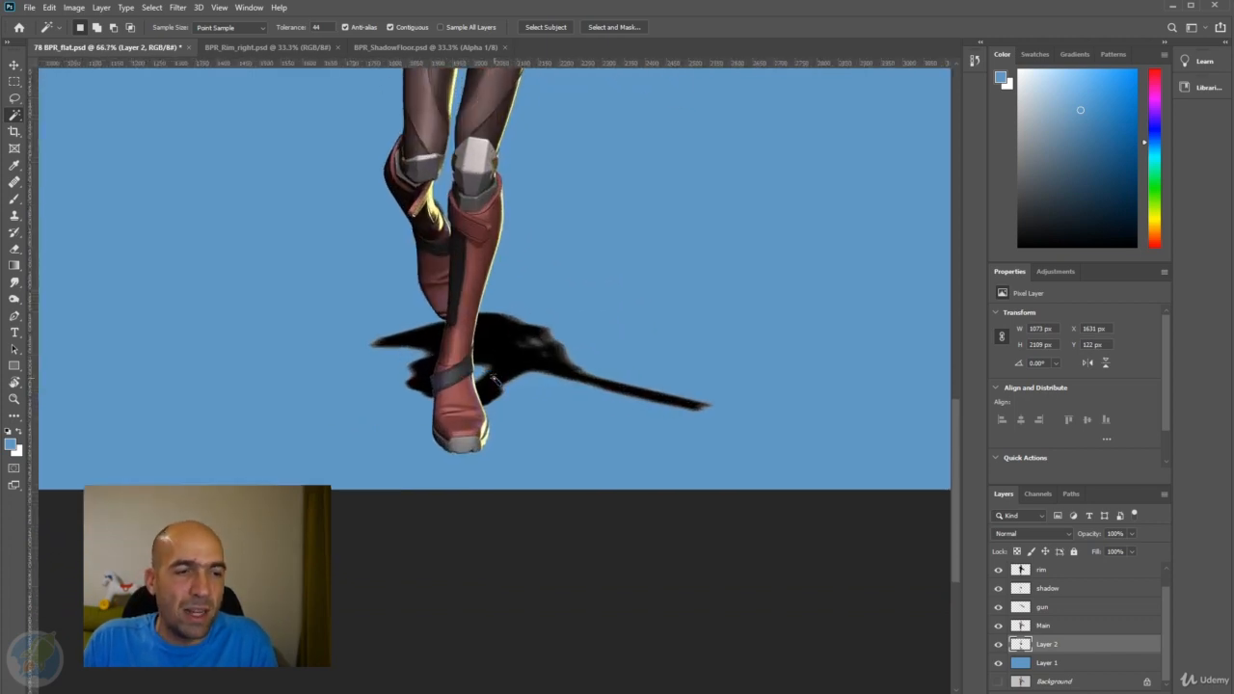
Restore the default black and white colours and try filling the floor shadow's existing pixels with black.
drag(493, 380, 518, 414)
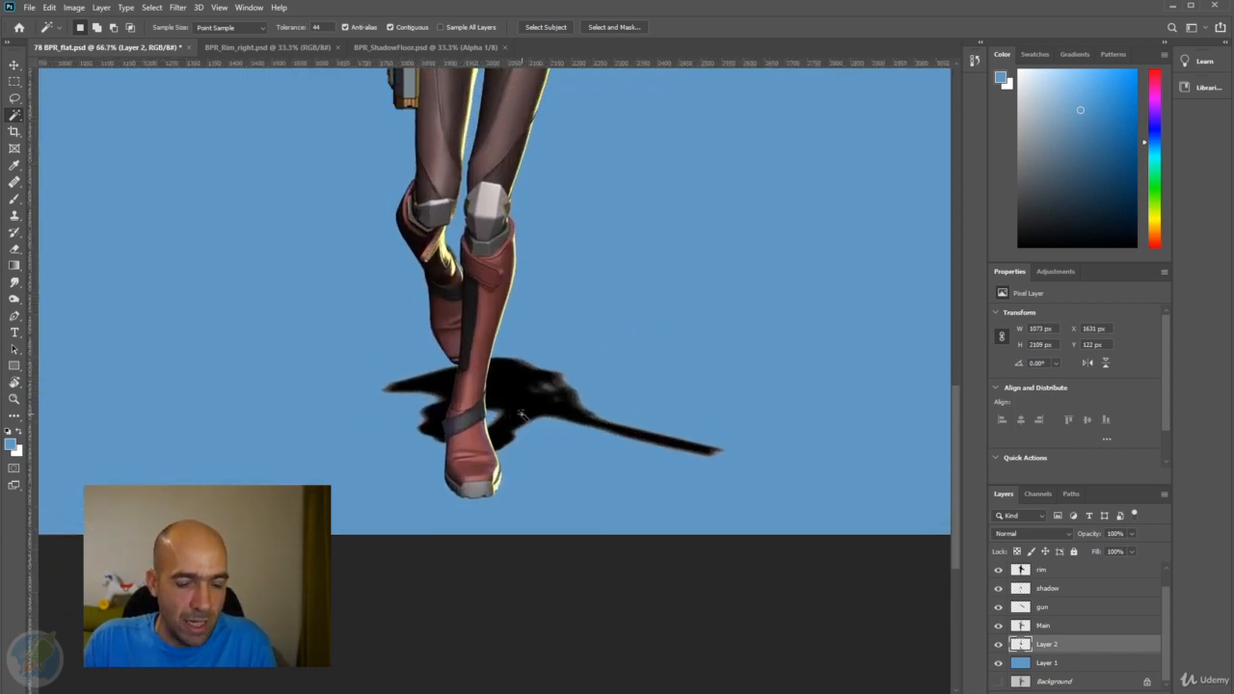
key(b)
key(d)
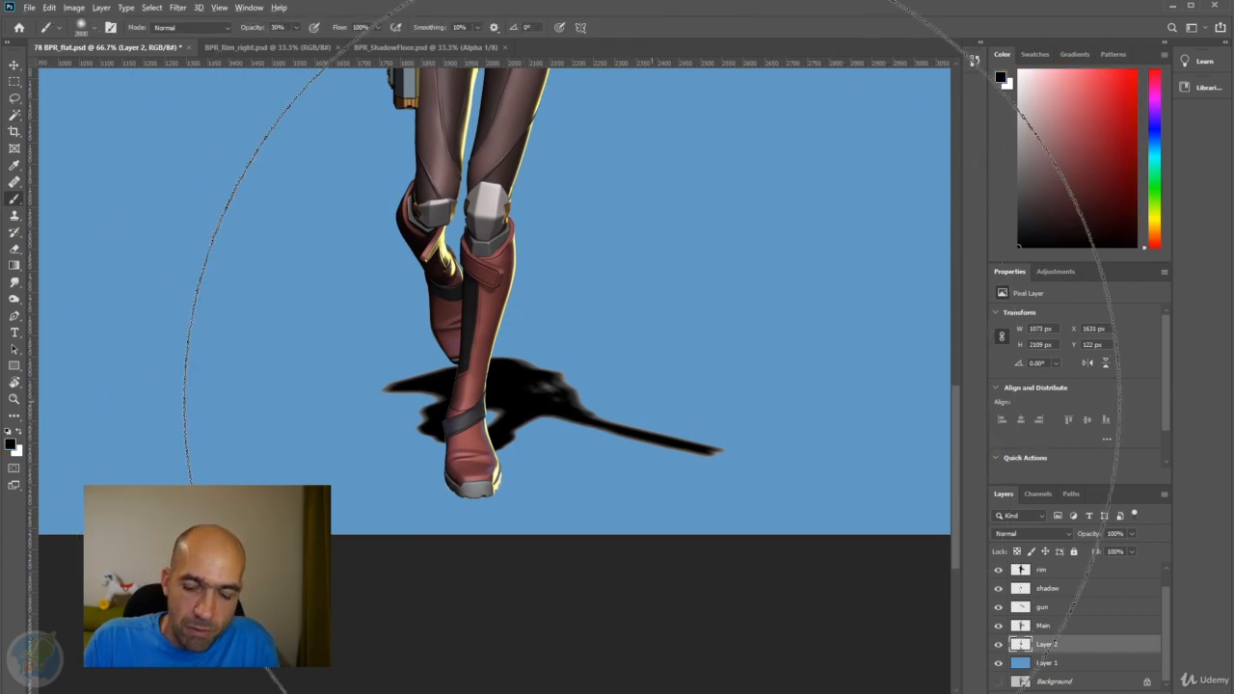
click(654, 401)
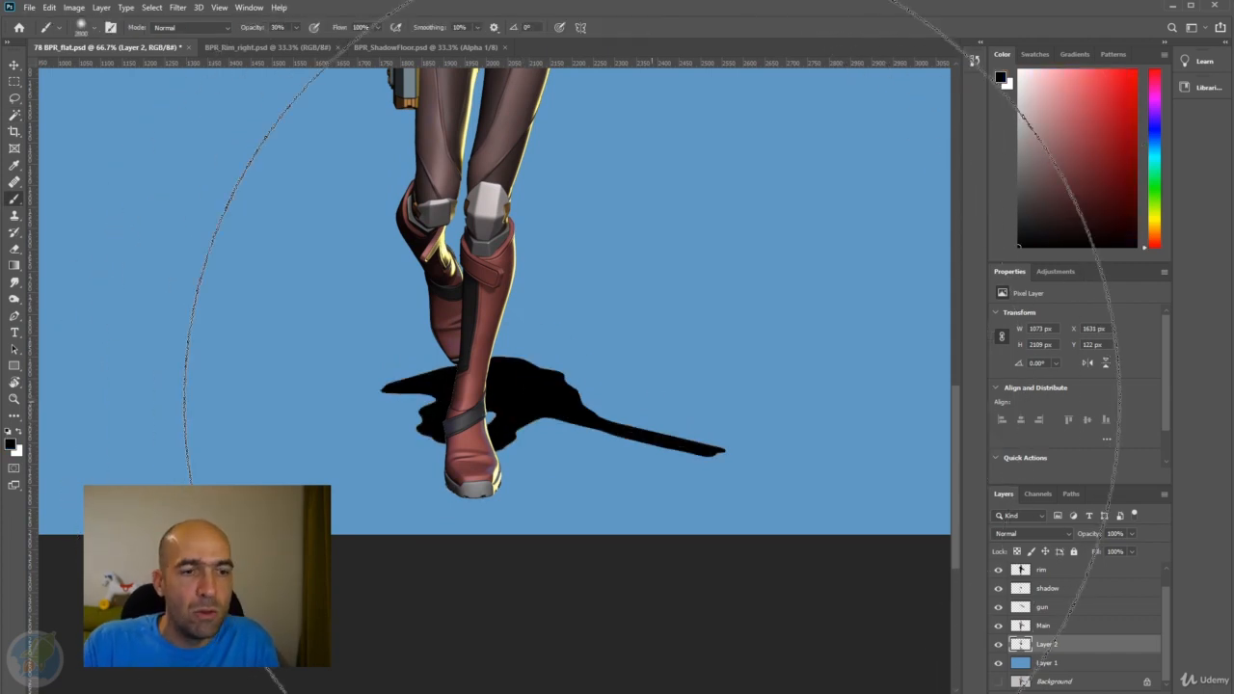
Reduce the brush size to 300 px and undo the black fill on the floor shadow.
scroll(560, 382, down, 2)
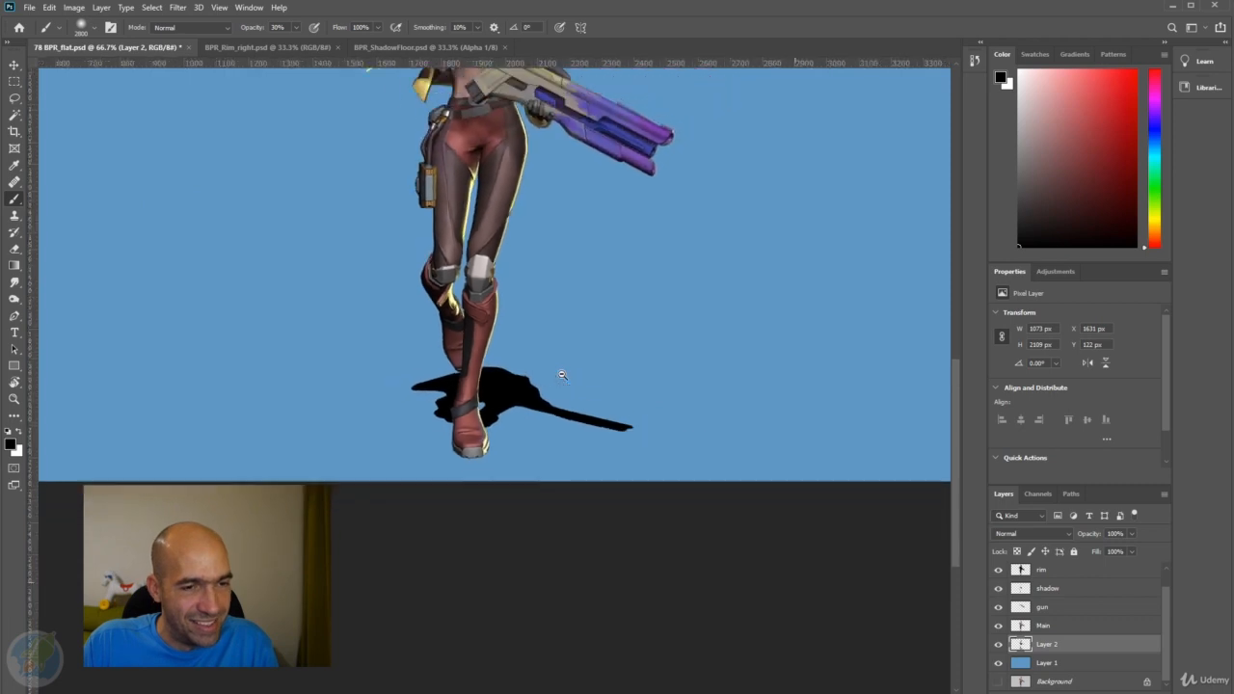
key(bracketleft)
key(bracketleft)
key(bracketleft)
key(bracketleft)
key(bracketleft)
key(bracketleft)
key(bracketleft)
key(bracketleft)
key(bracketleft)
key(bracketleft)
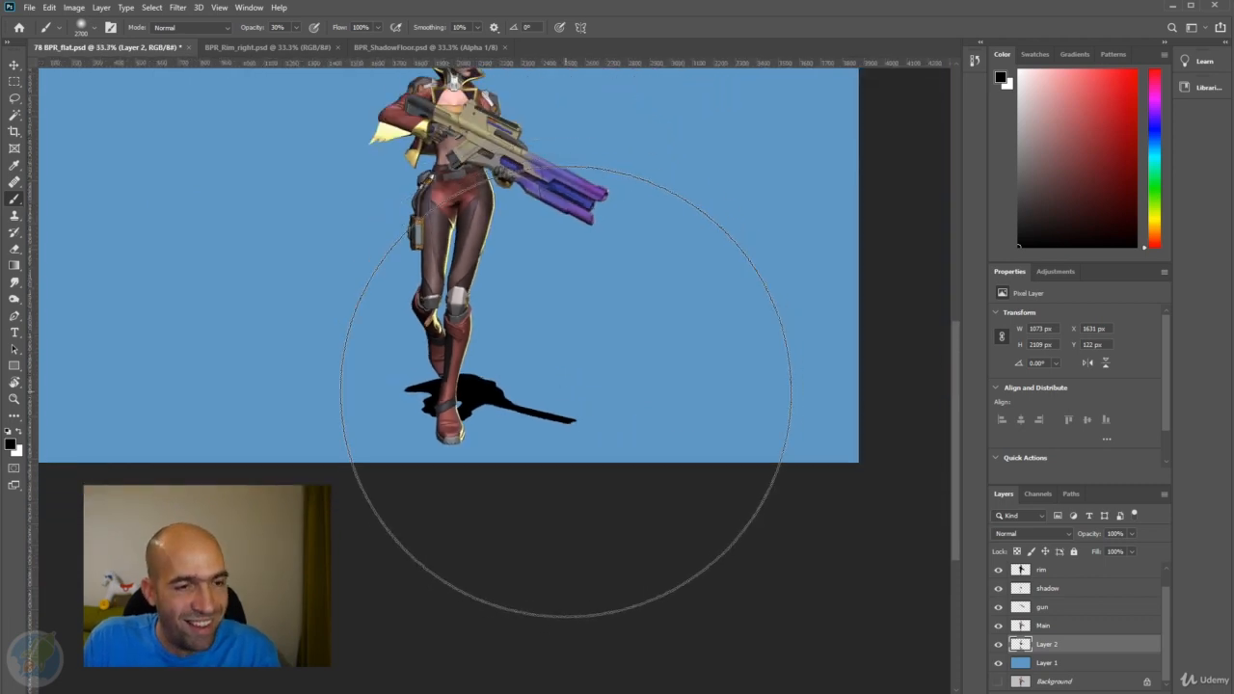
key(bracketleft)
key(bracketleft)
key(bracketleft)
key(bracketleft)
key(bracketleft)
key(bracketleft)
key(bracketleft)
key(bracketleft)
key(bracketleft)
key(bracketleft)
key(bracketleft)
key(bracketleft)
key(bracketleft)
key(bracketleft)
key(bracketleft)
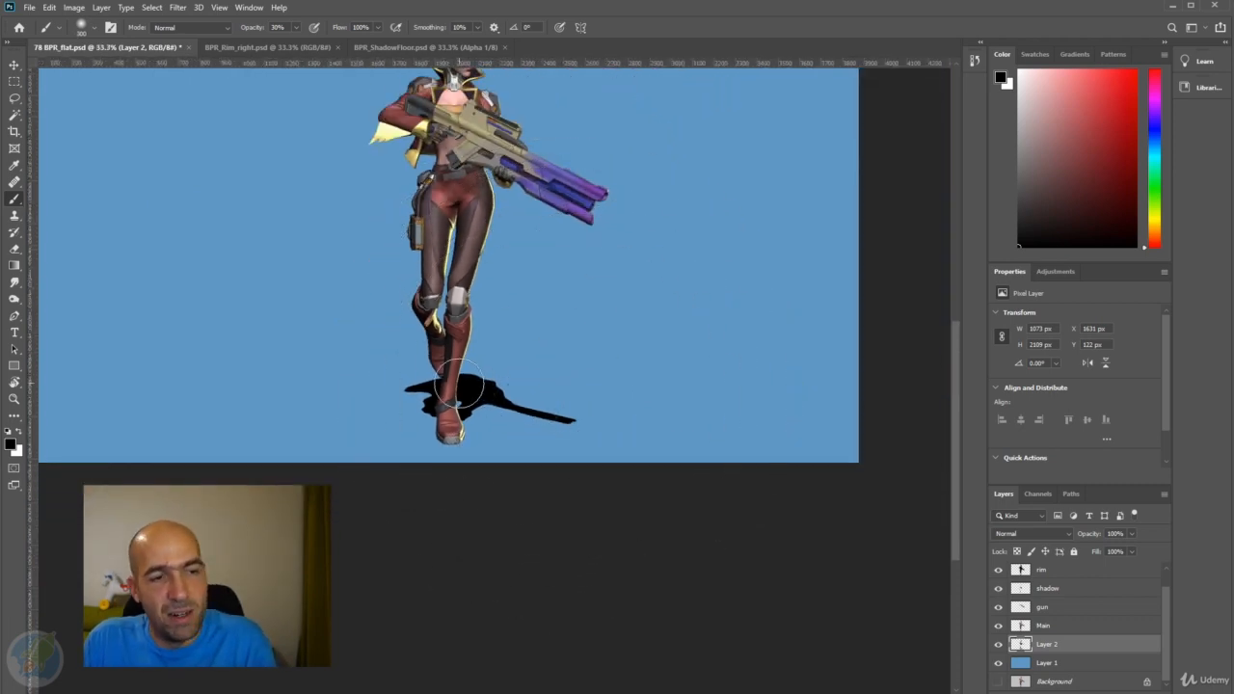
drag(443, 380, 458, 379)
scroll(458, 379, up, 1)
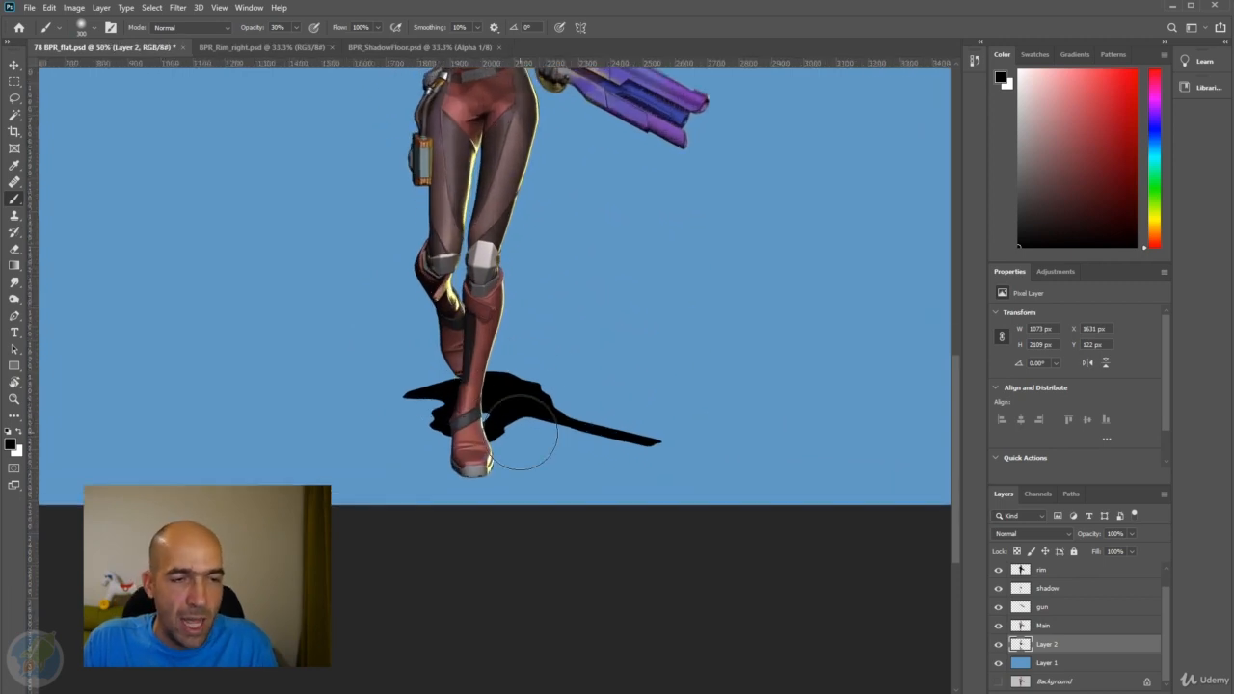
key(ctrl+z)
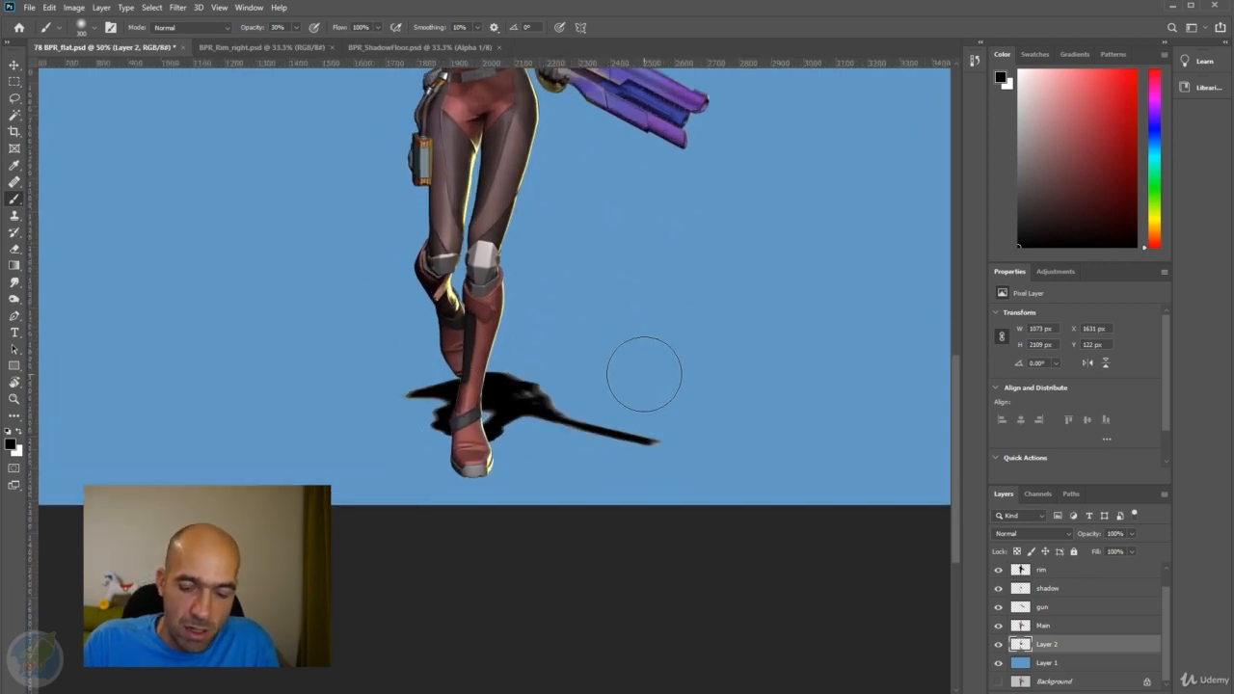
Try filling Layer 2 with the black foreground colour and the white background colour, undoing each fill.
key(alt+BackSpace)
key(ctrl+z)
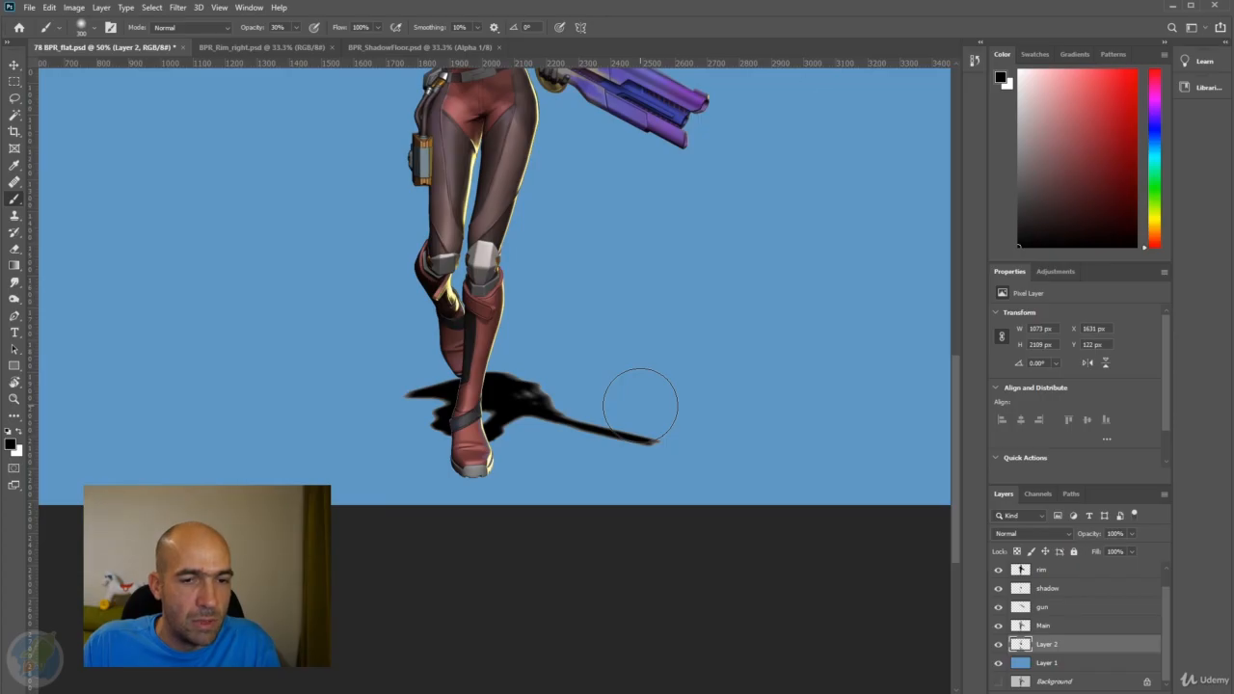
key(ctrl+BackSpace)
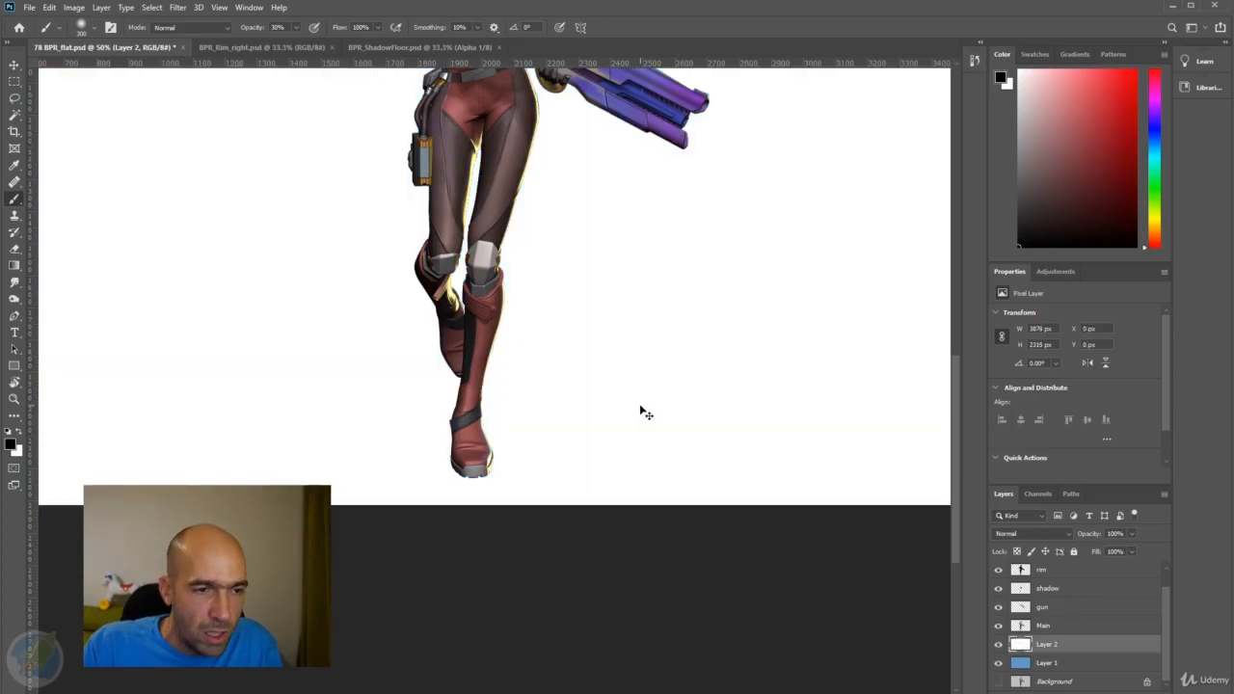
key(ctrl+z)
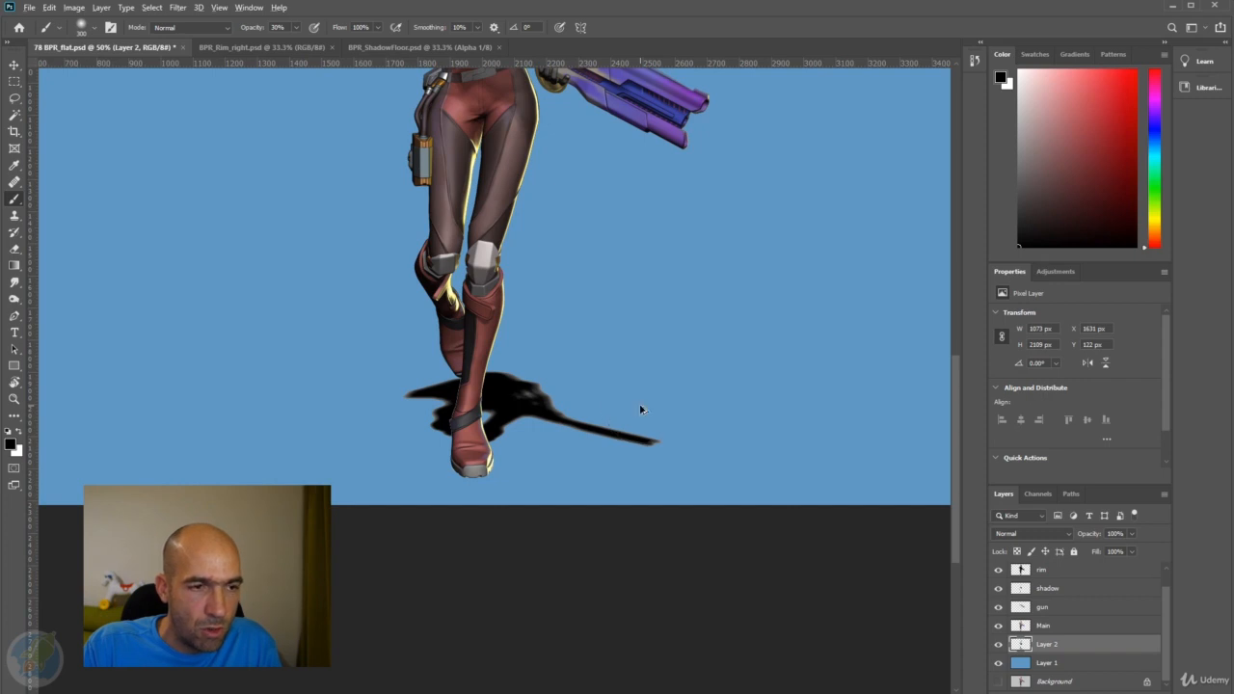
Try filling only Layer 2's existing pixels with white and the whole layer with black, undoing each fill.
key(ctrl+shift+BackSpace)
key(ctrl+z)
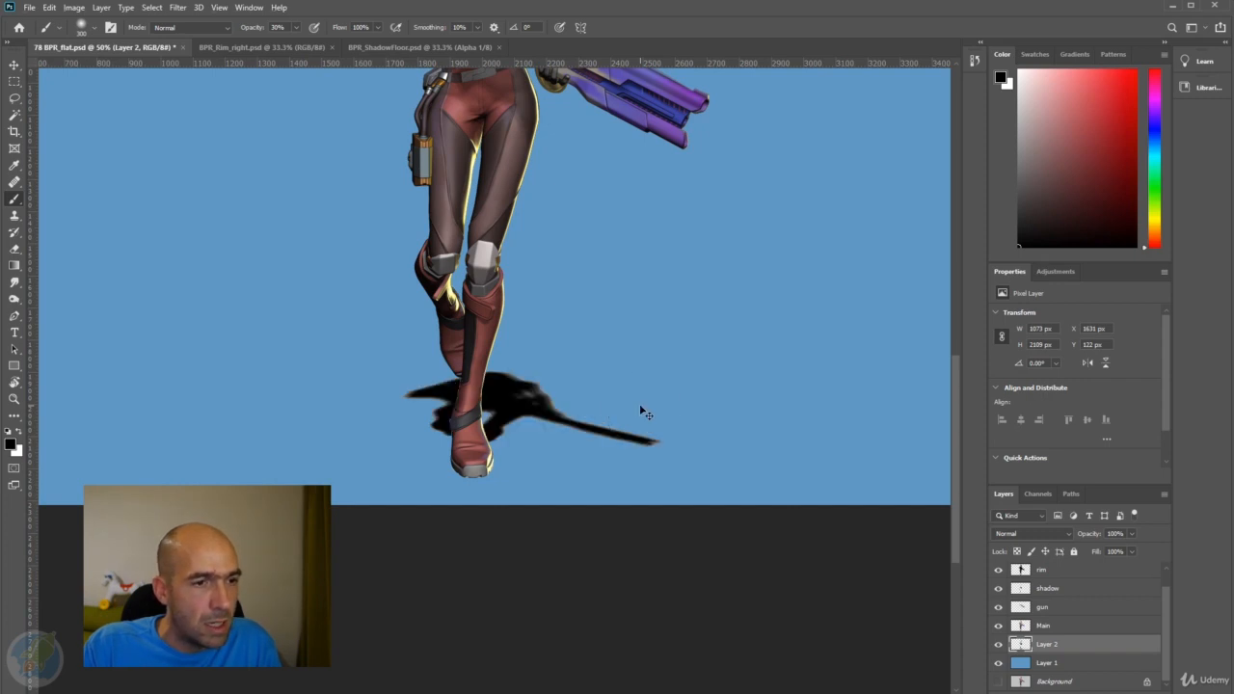
key(ctrl+shift+BackSpace)
key(ctrl+z)
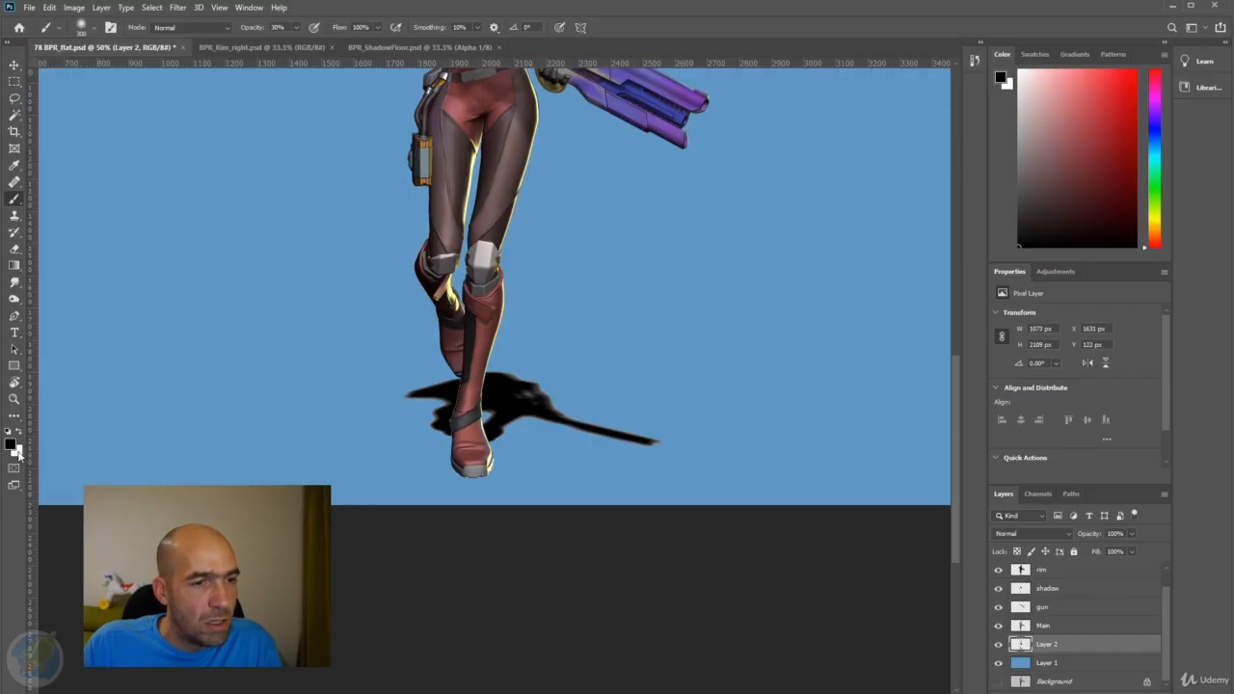
key(alt+BackSpace)
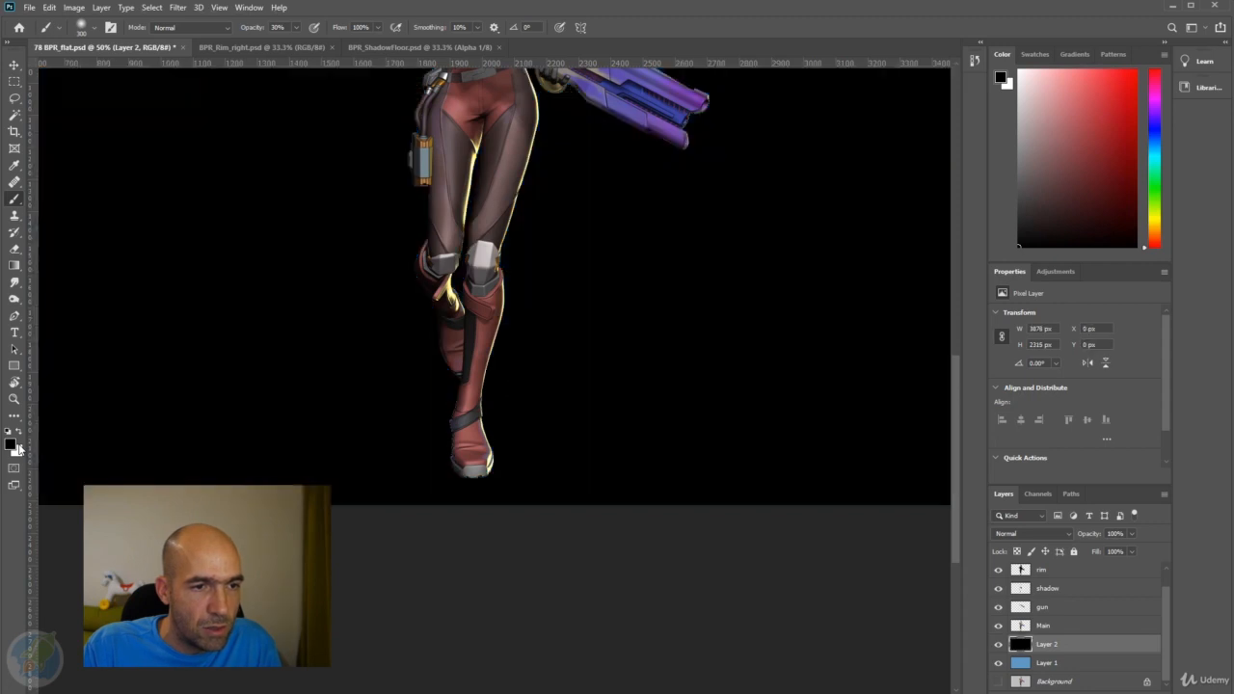
key(ctrl+z)
key(ctrl+shift+BackSpace)
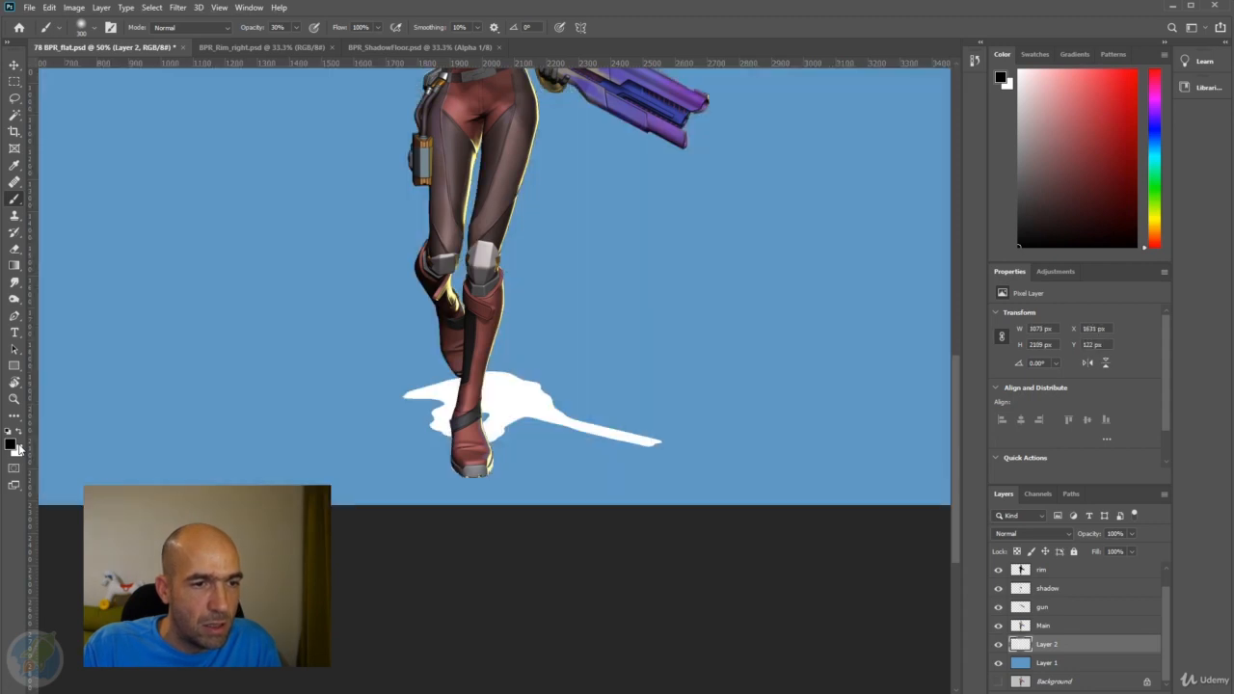
key(ctrl+z)
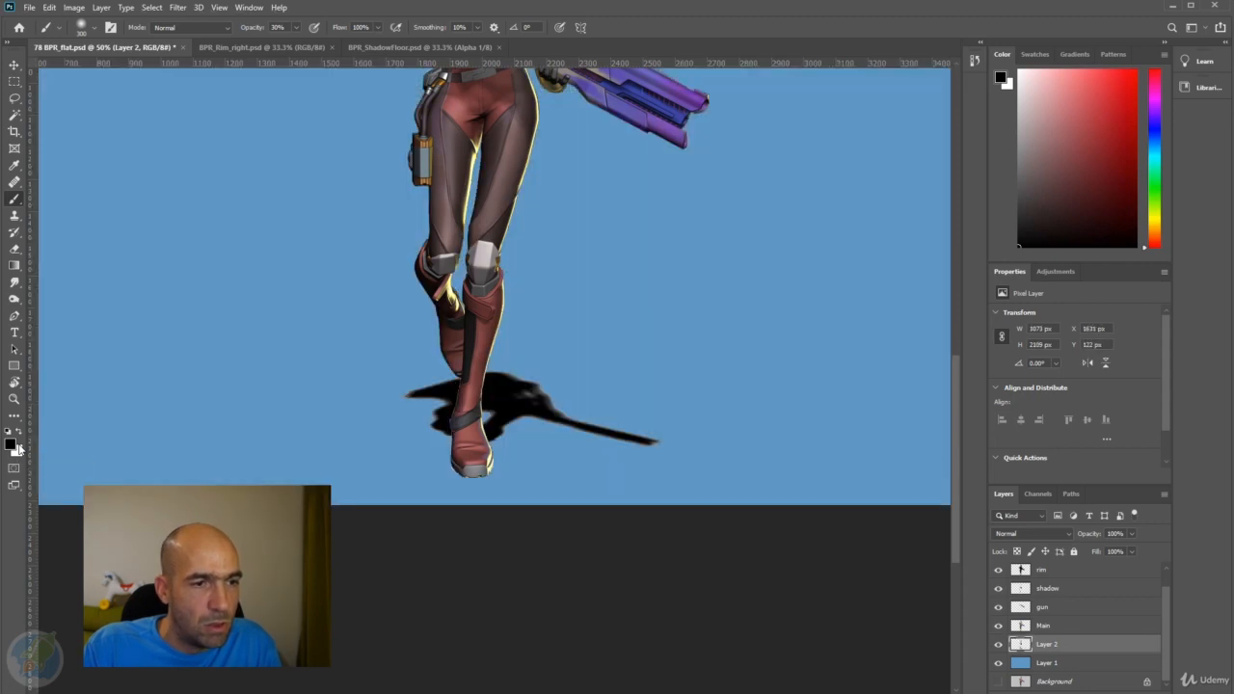
Undo the deletion of the light fringe around the floor shadow and deselect.
key(ctrl+z)
key(alt+shift)
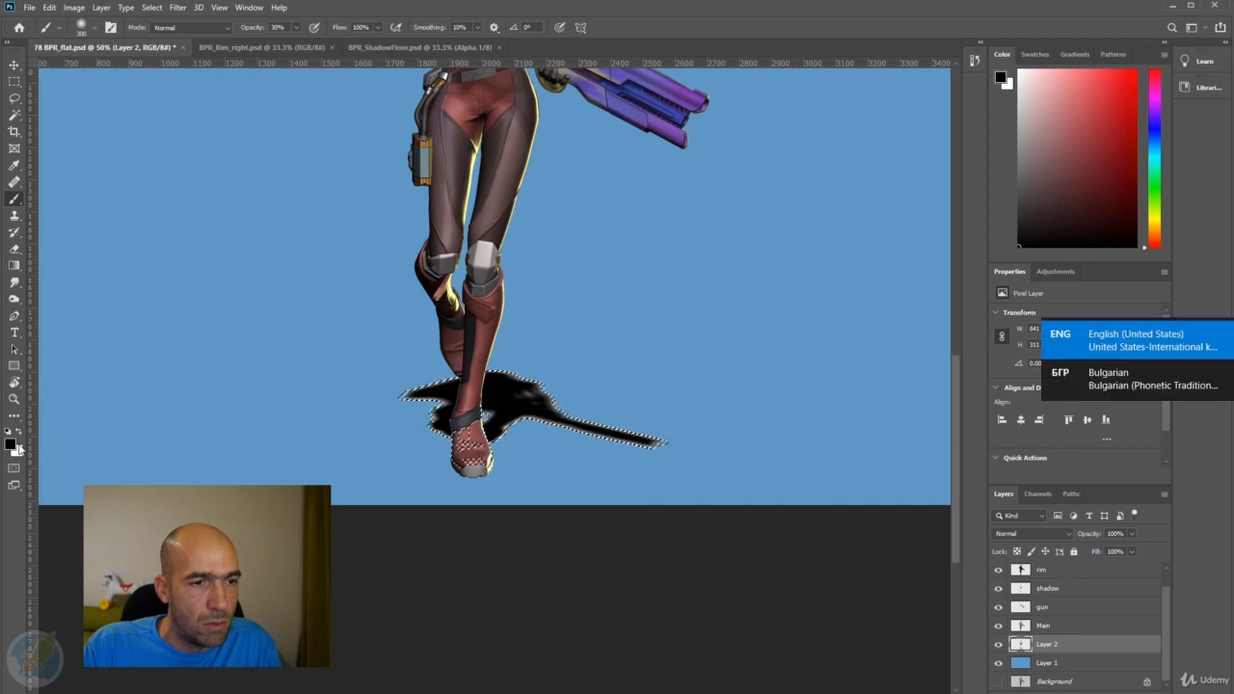
key(ctrl+d)
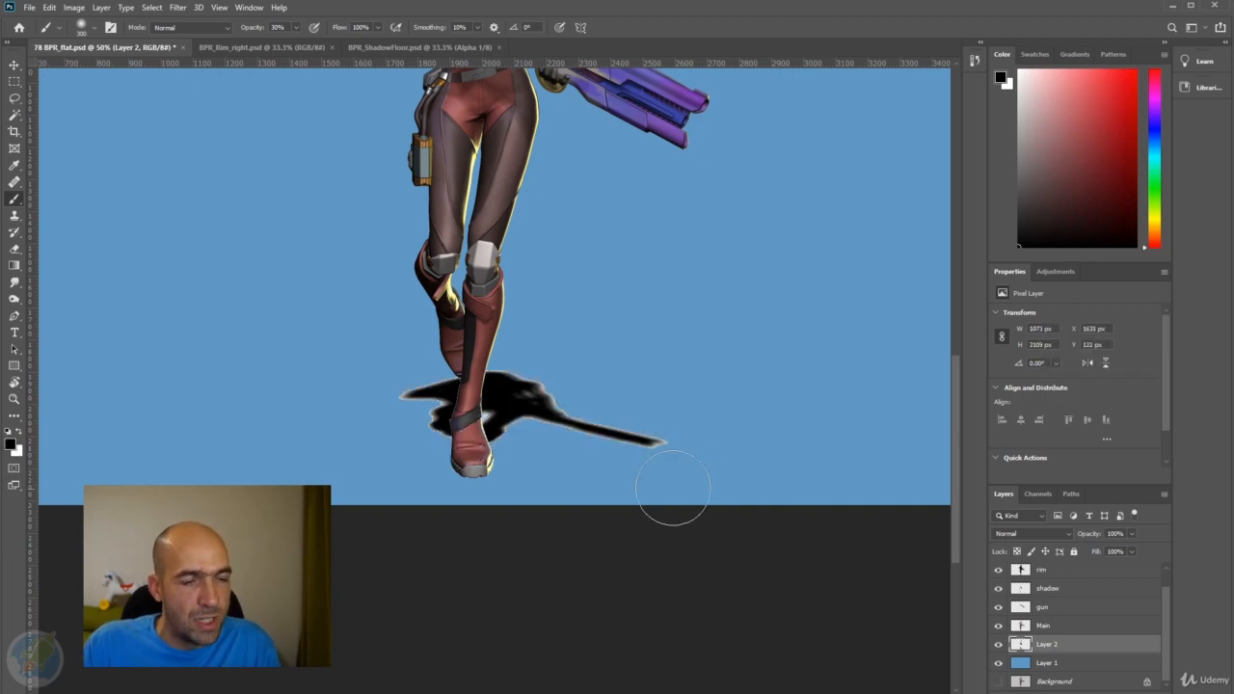
key(ctrl+minus)
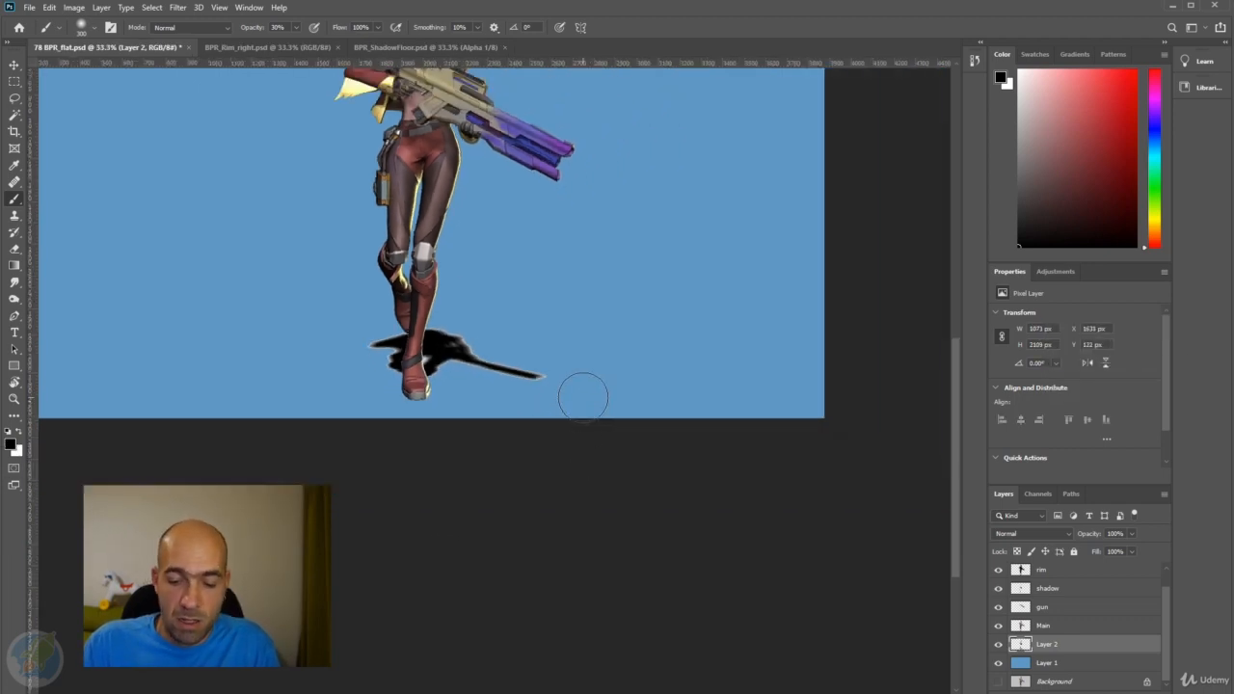
alt+click(565, 373)
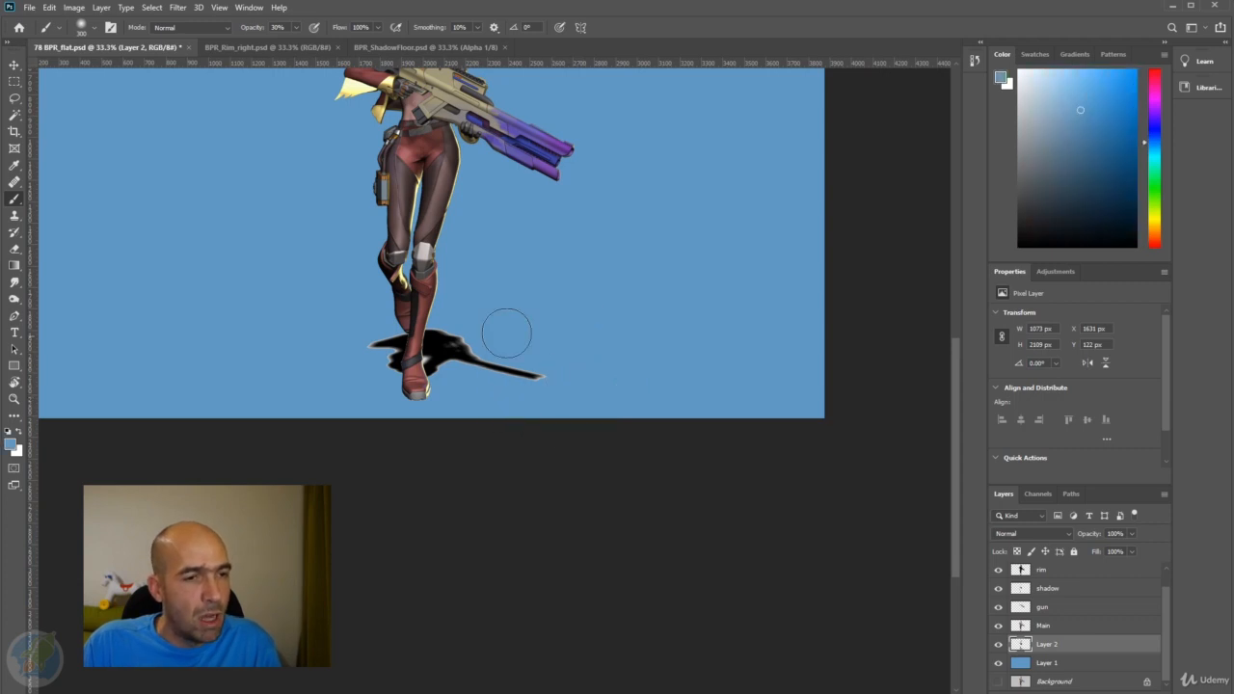
key(d)
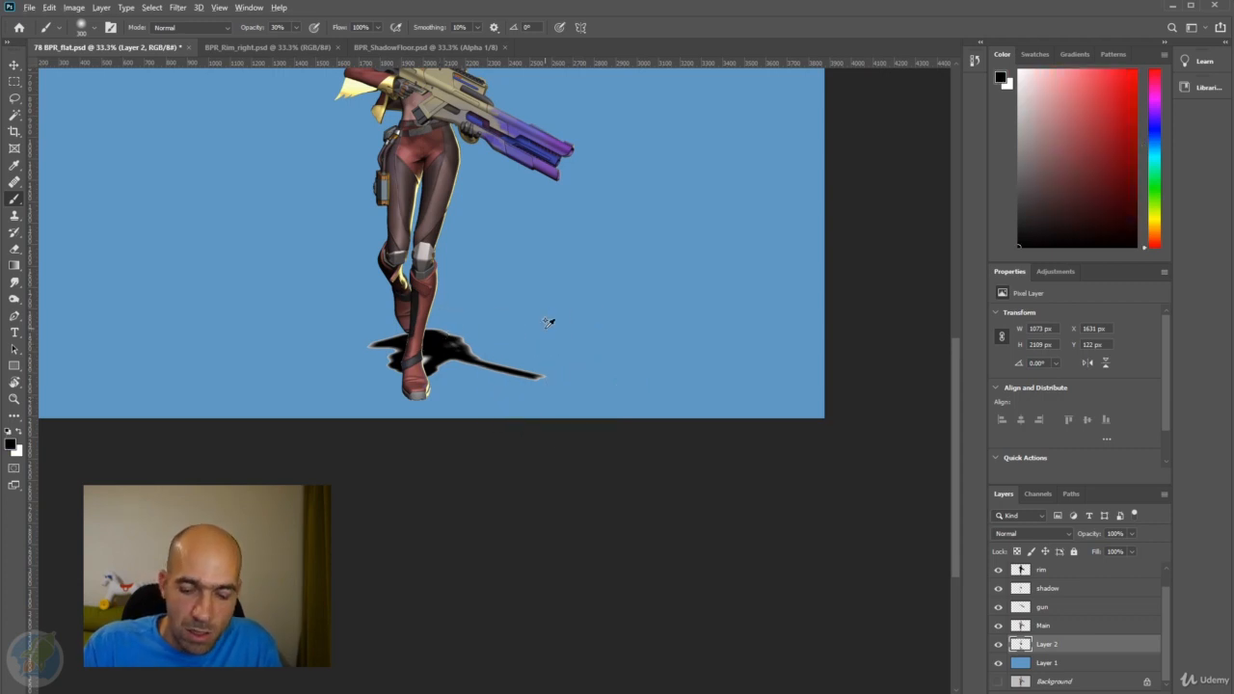
key(ctrl+z)
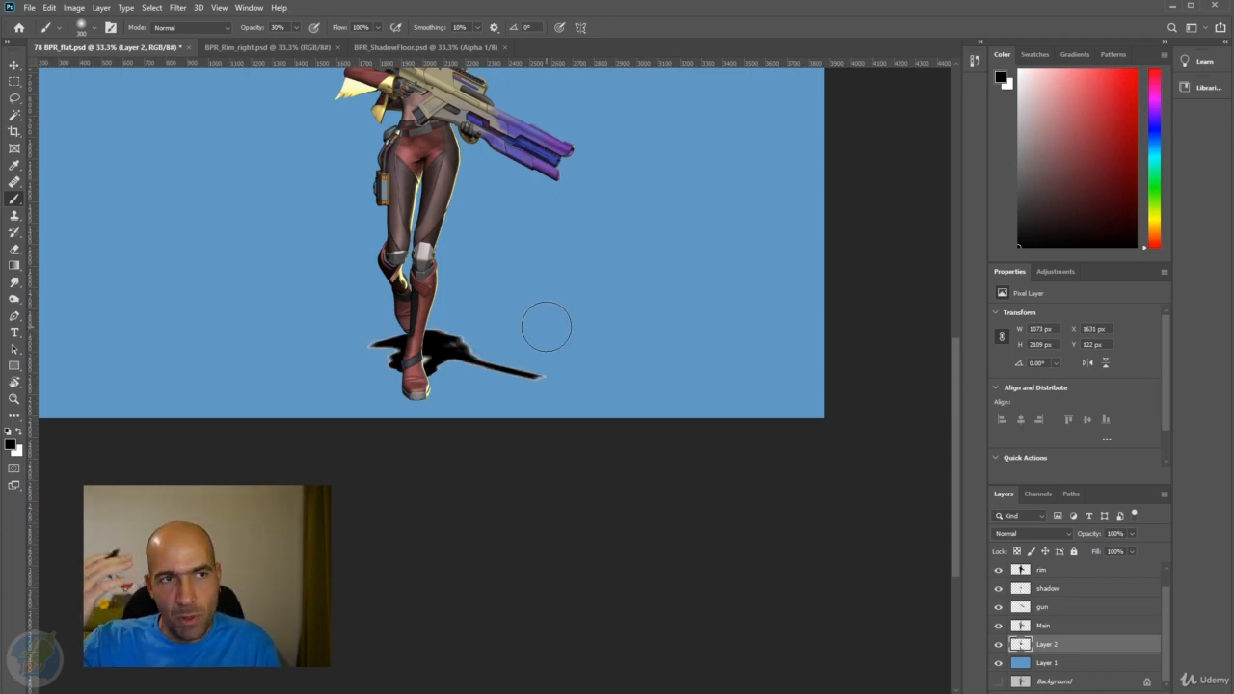
mouse_move(546, 286)
mouse_down()
mouse_move(669, 394)
mouse_move(637, 451)
mouse_move(636, 417)
mouse_up()
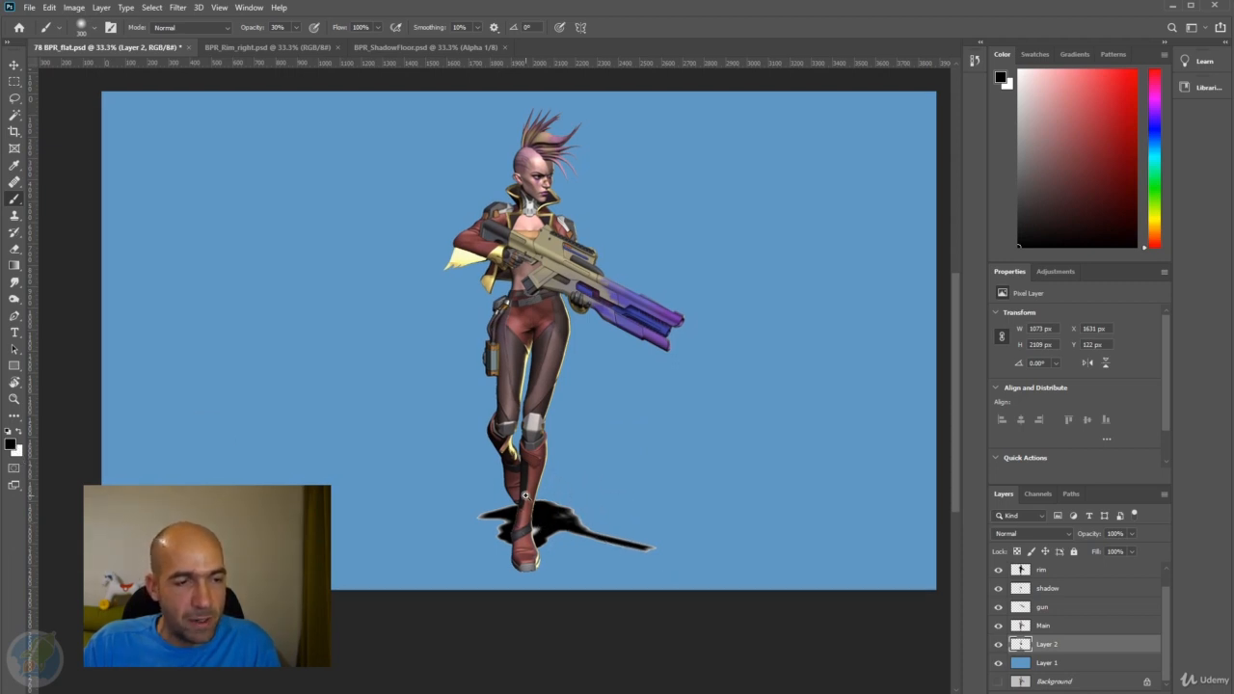
Delete the light fringe around the floor shadow with the Magic Wand and fill Layer 2's remaining pixels with black.
scroll(530, 497, up, 1)
click(15, 114)
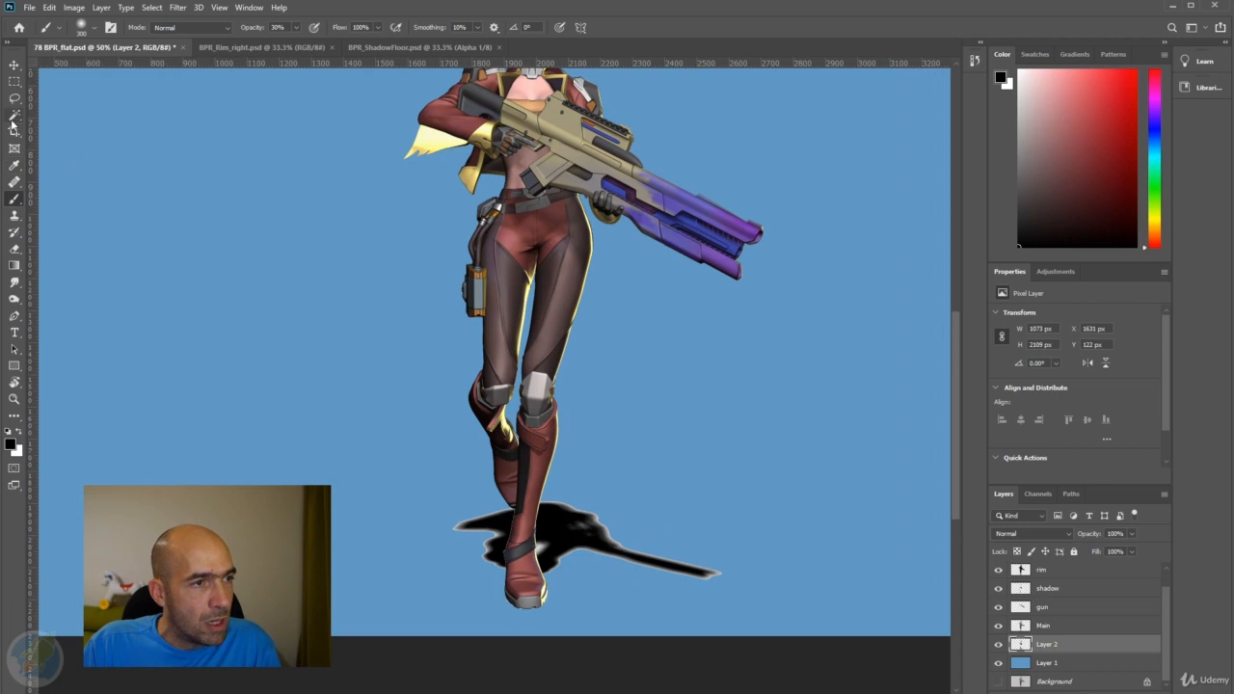
click(540, 547)
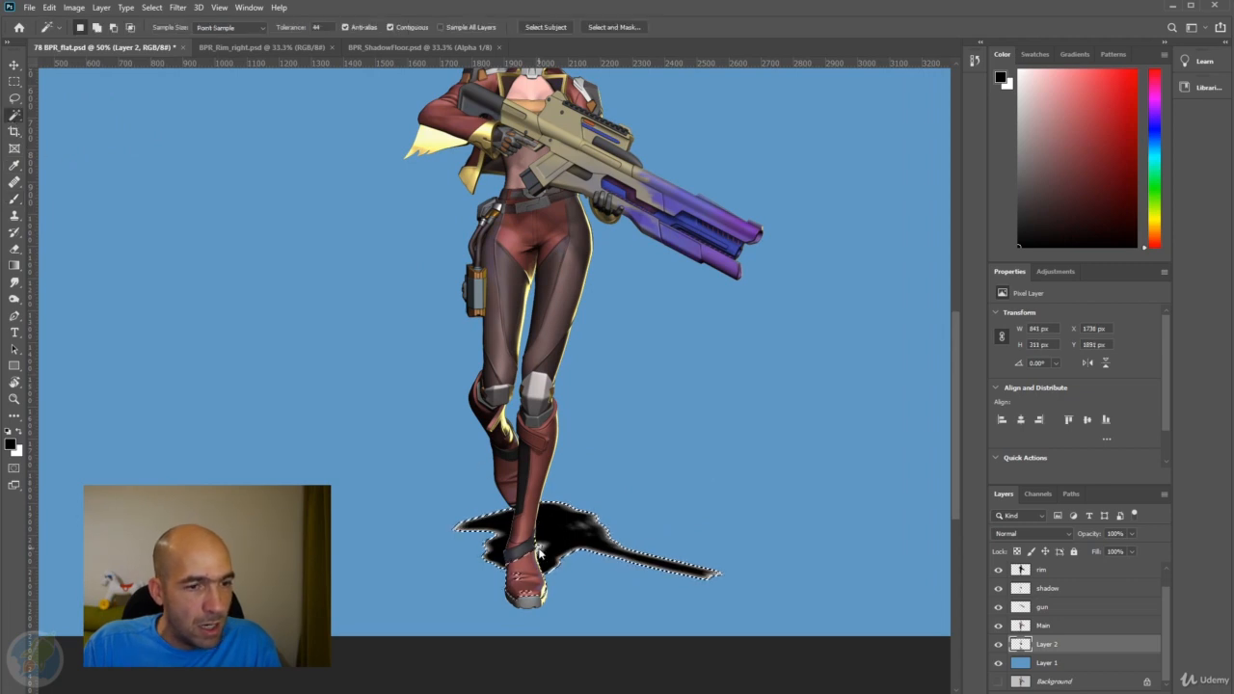
key(ctrl+d)
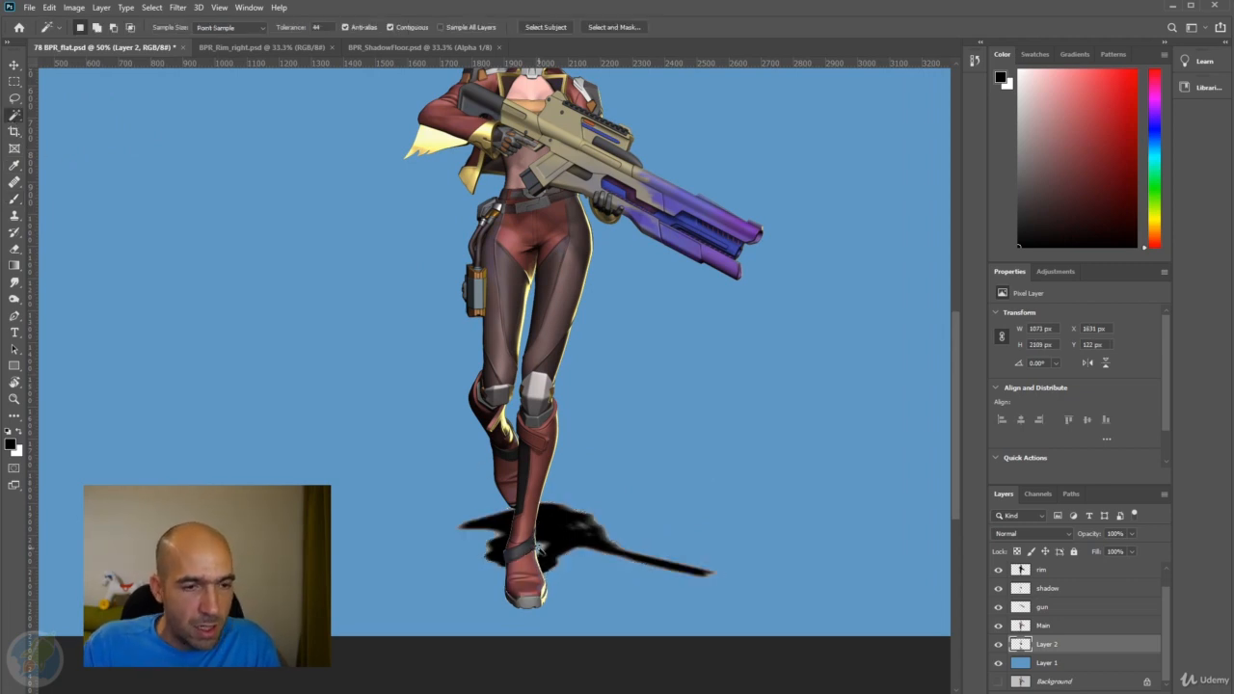
key(alt+shift+BackSpace)
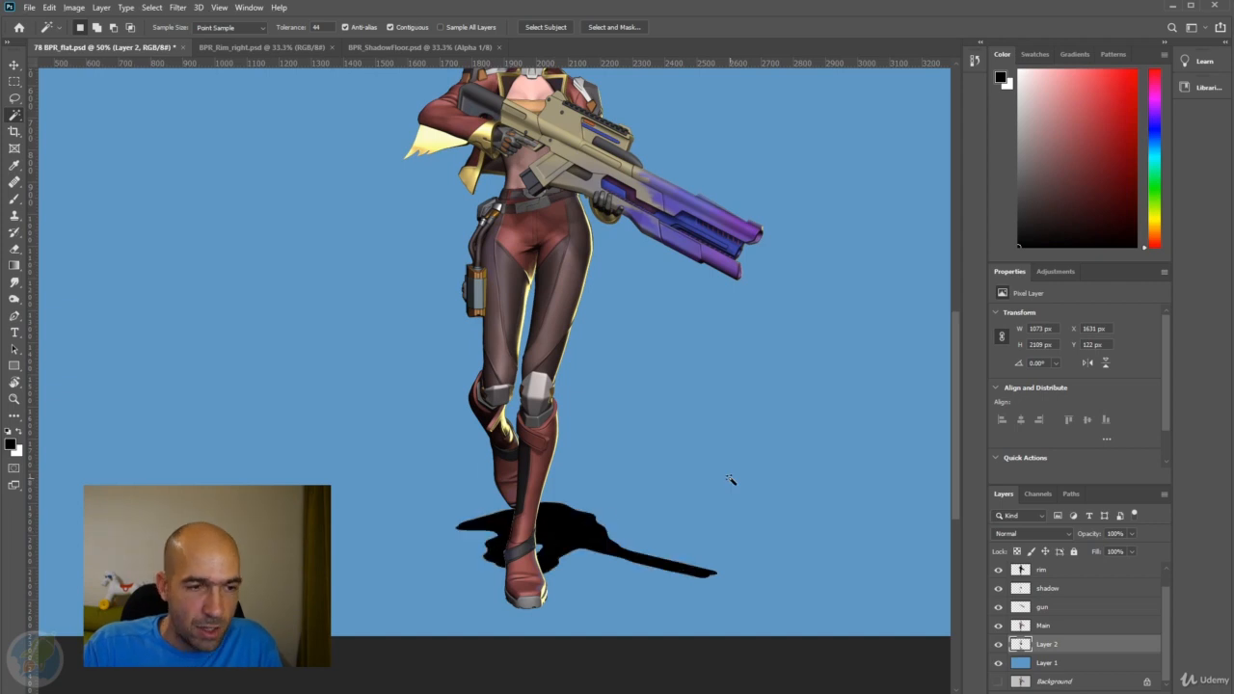
Soften the black floor shadow on Layer 2 with a Gaussian Blur, raising the radius above 1 pixel.
click(178, 10)
mouse_move(79, 10)
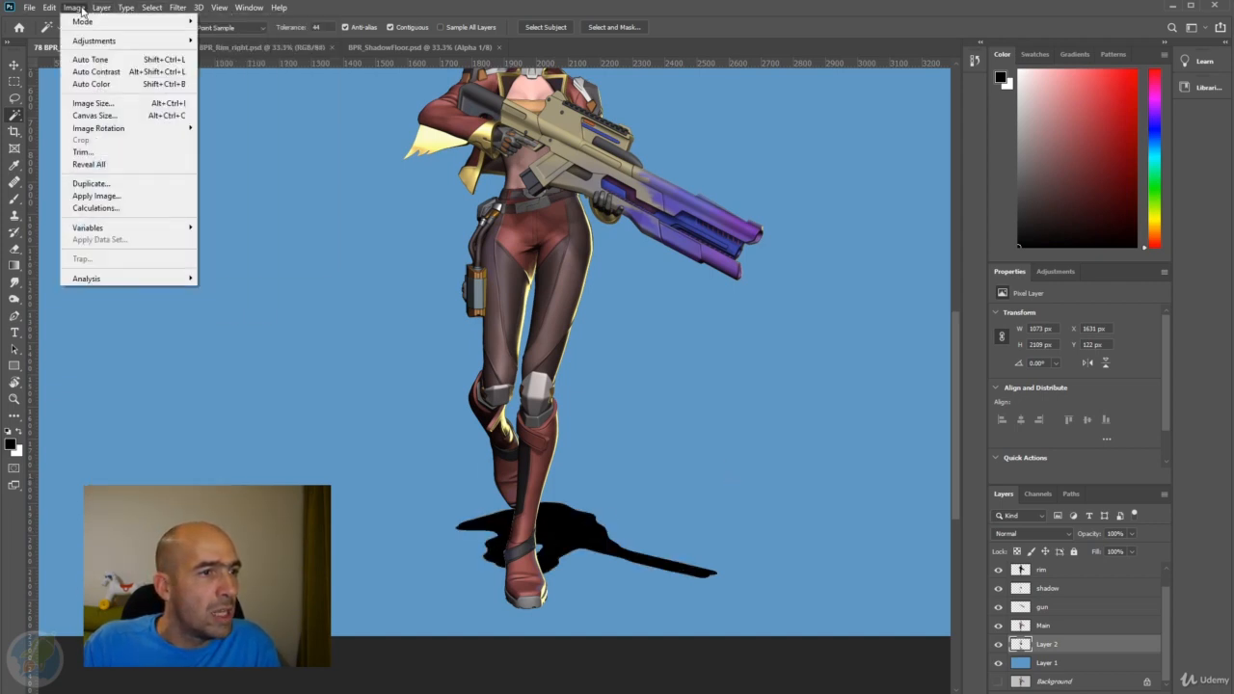
mouse_move(190, 12)
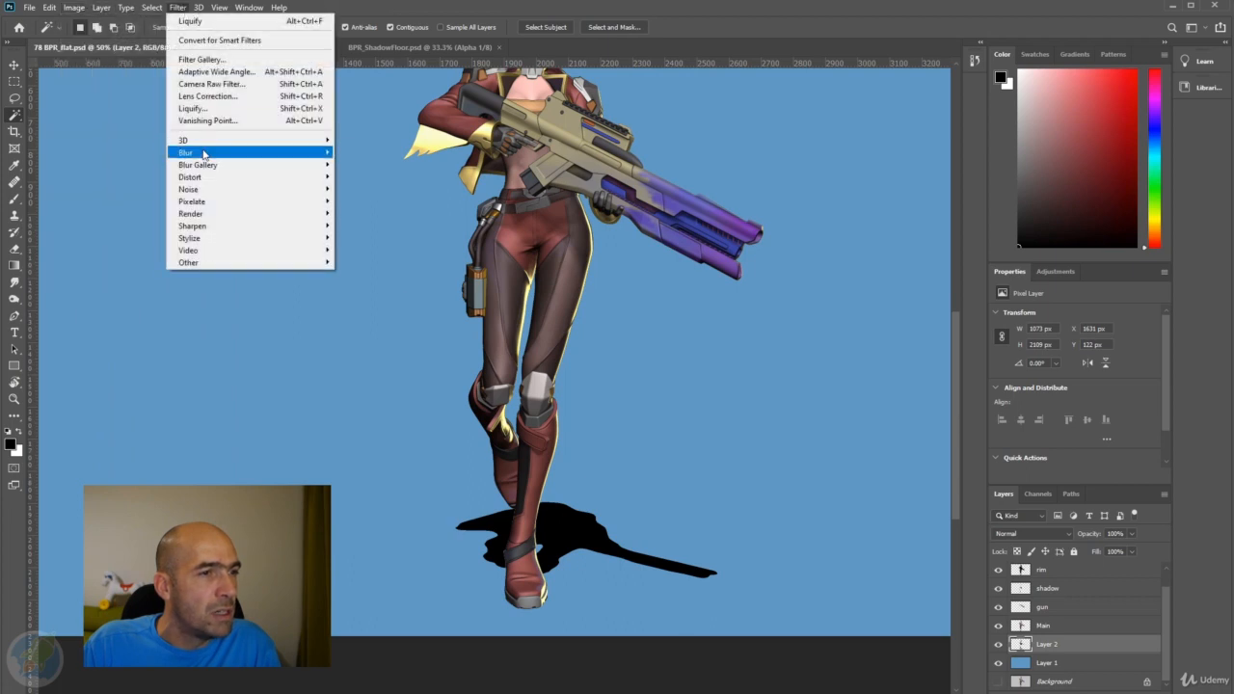
mouse_move(205, 154)
click(370, 202)
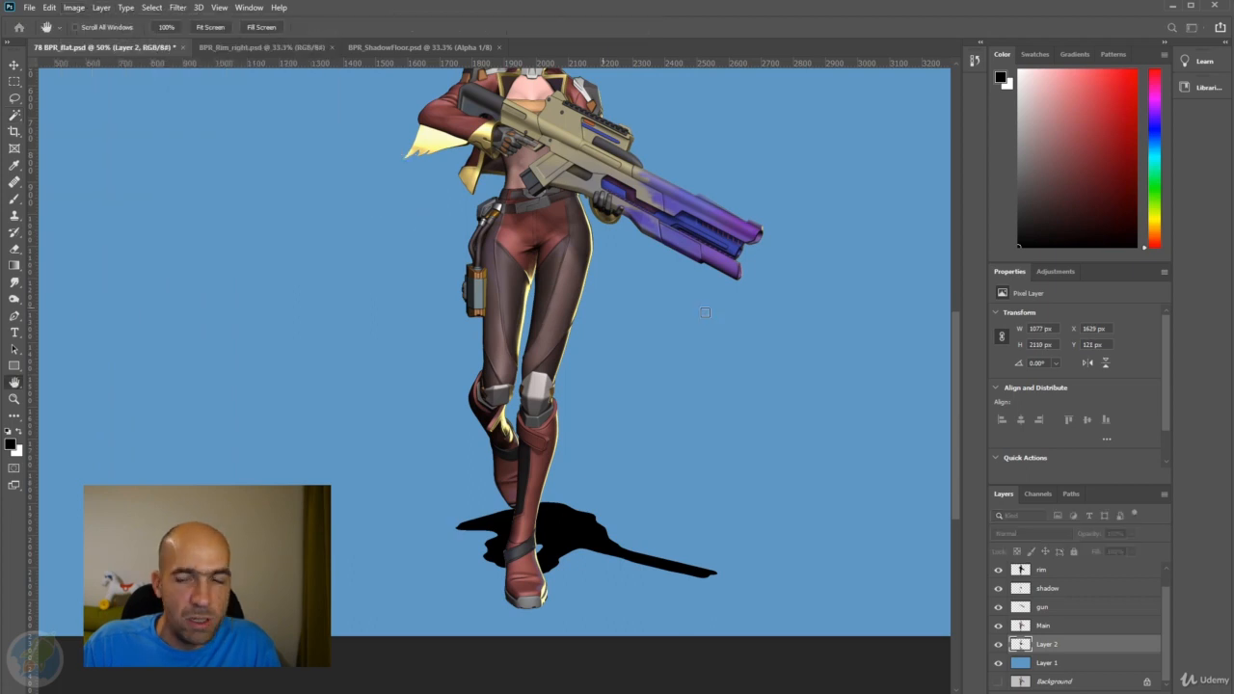
drag(411, 155, 300, 164)
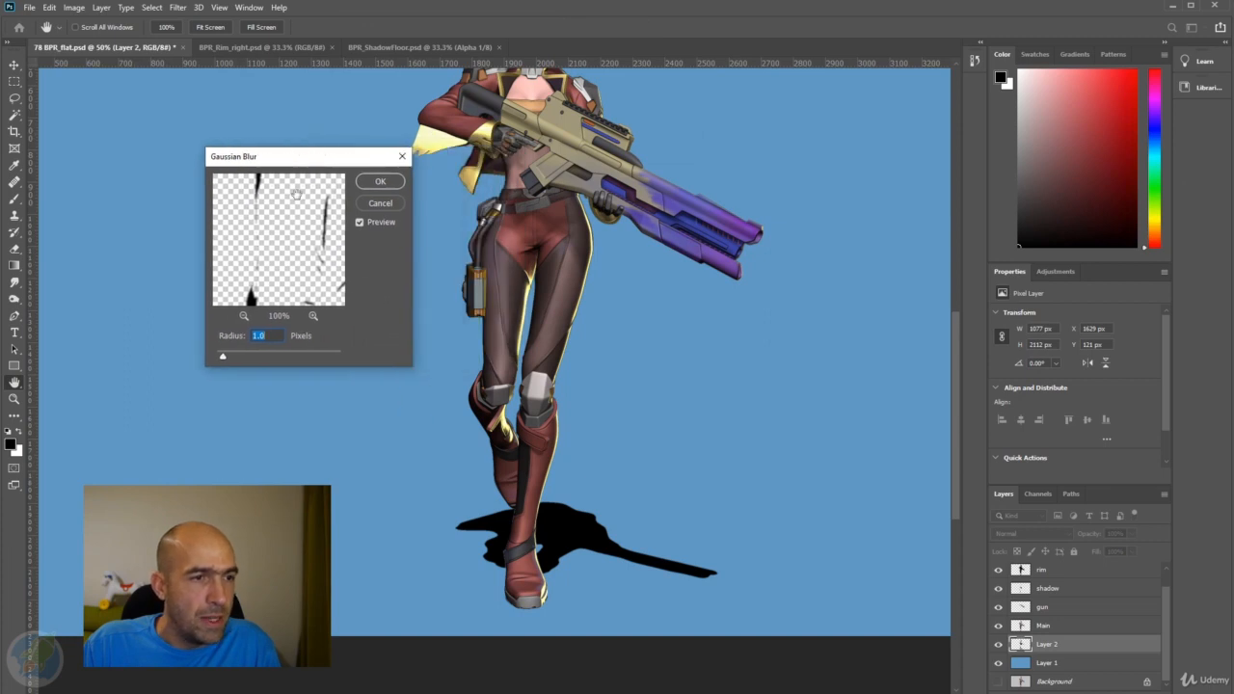
drag(286, 242, 265, 161)
drag(272, 271, 262, 121)
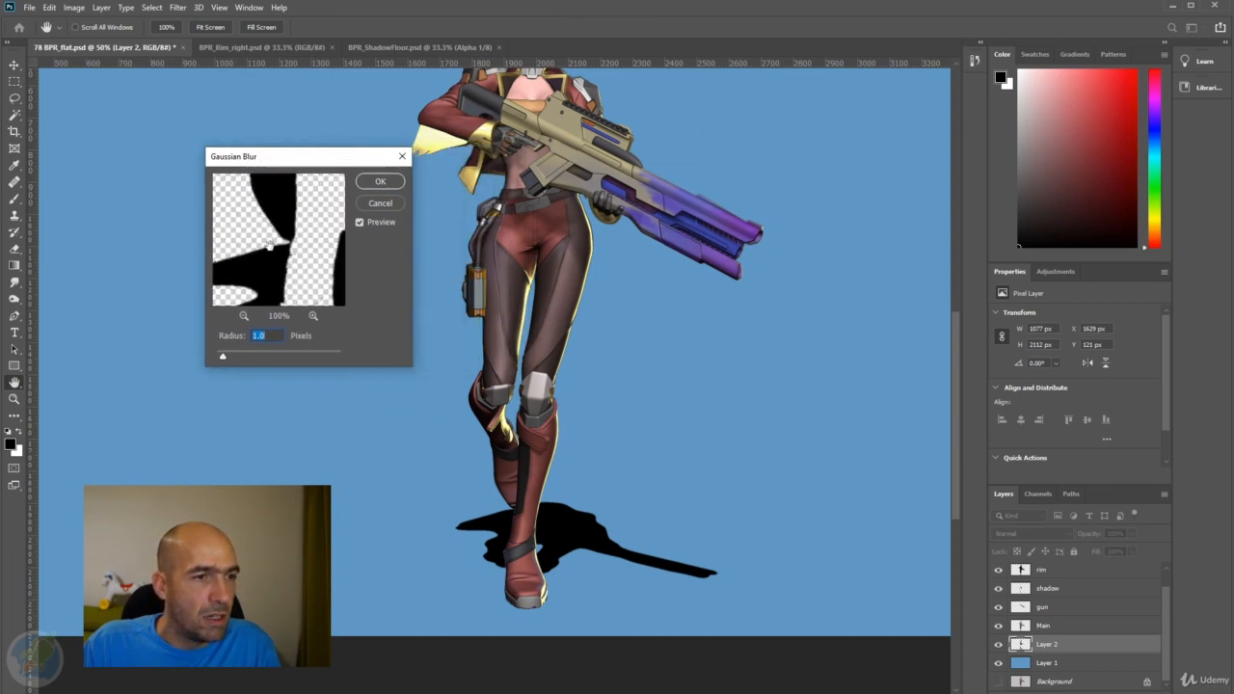
drag(269, 246, 260, 164)
key(alt+space)
click(289, 290)
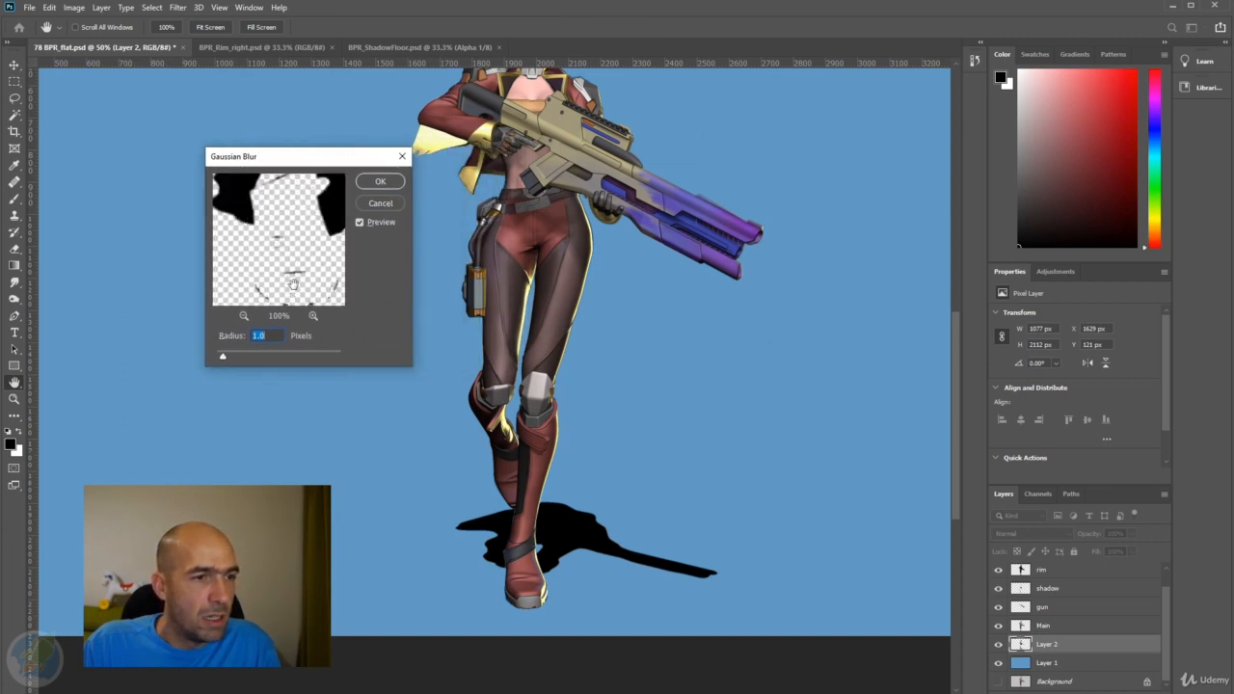
drag(292, 286, 272, 140)
drag(263, 213, 354, 269)
drag(337, 201, 290, 282)
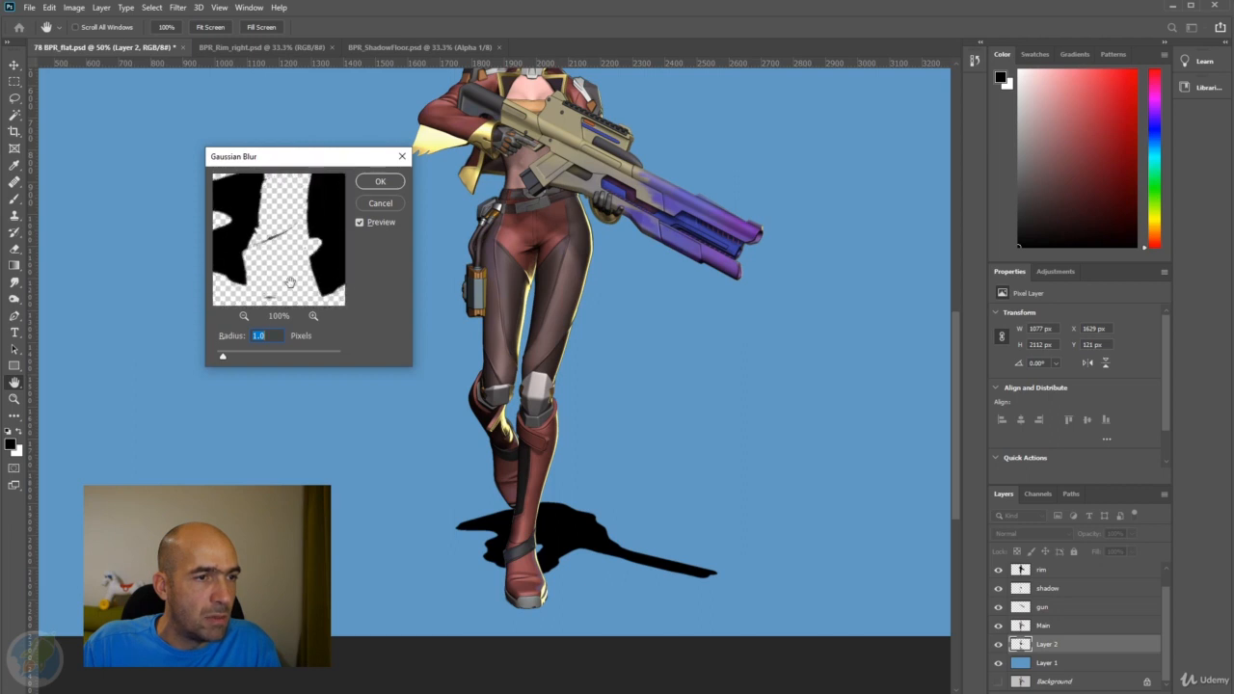
drag(223, 359, 250, 361)
click(378, 181)
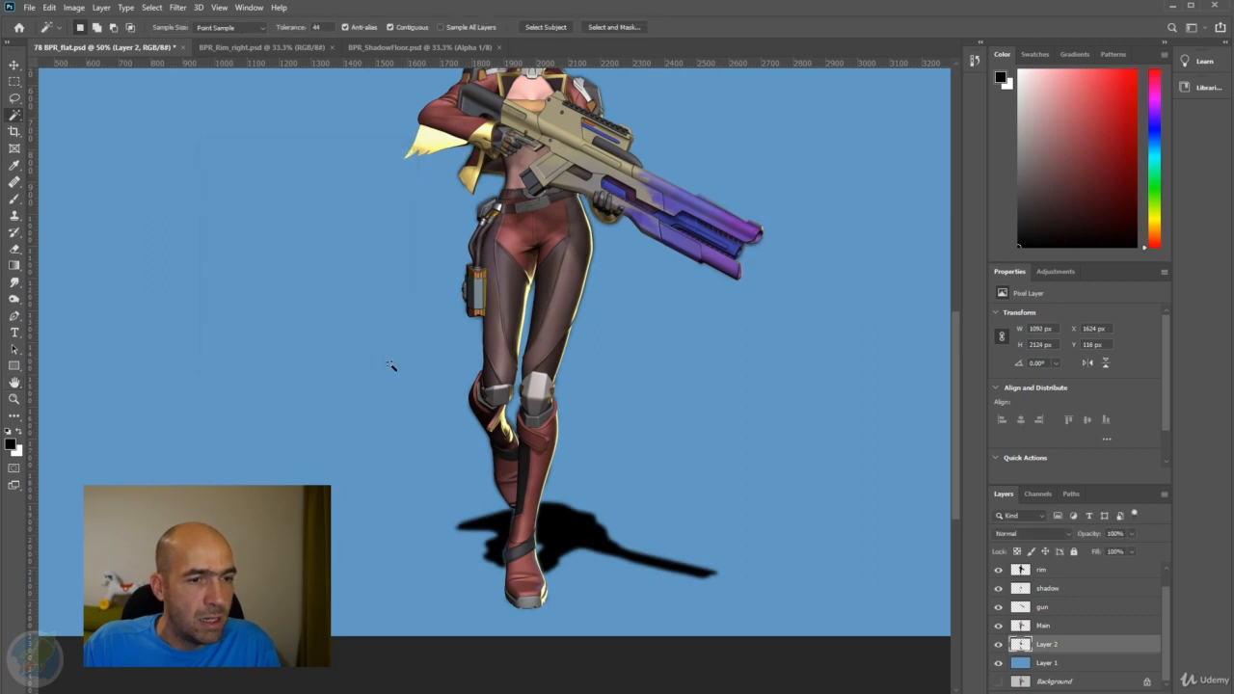
Lower the opacity of Layer 2 to 49% and check the shadow closely around the boots.
scroll(554, 495, down, 3)
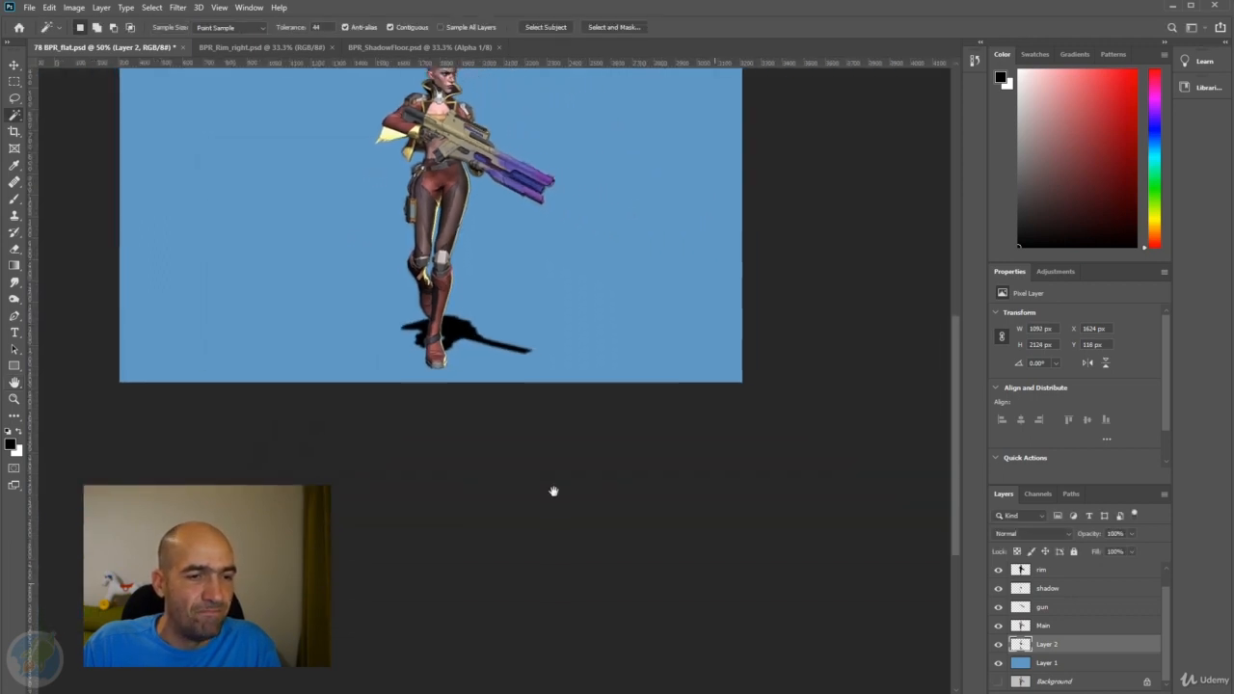
drag(1098, 537, 1057, 537)
scroll(497, 356, up, 3)
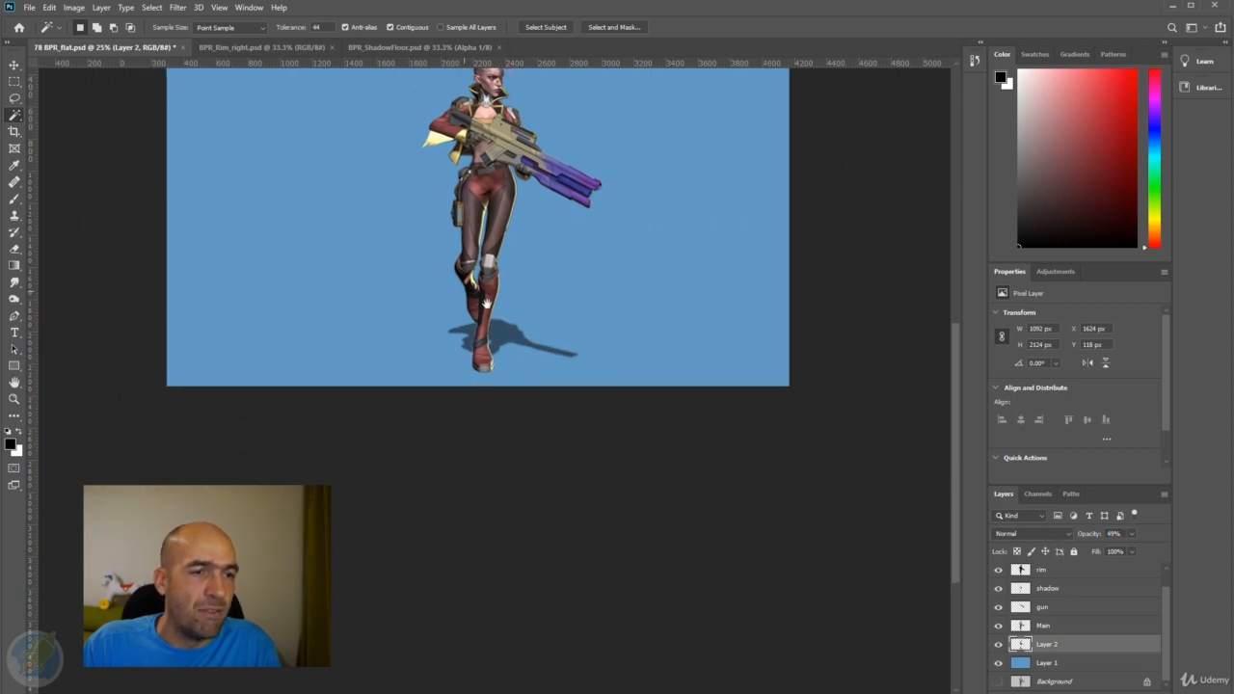
scroll(497, 356, up, 8)
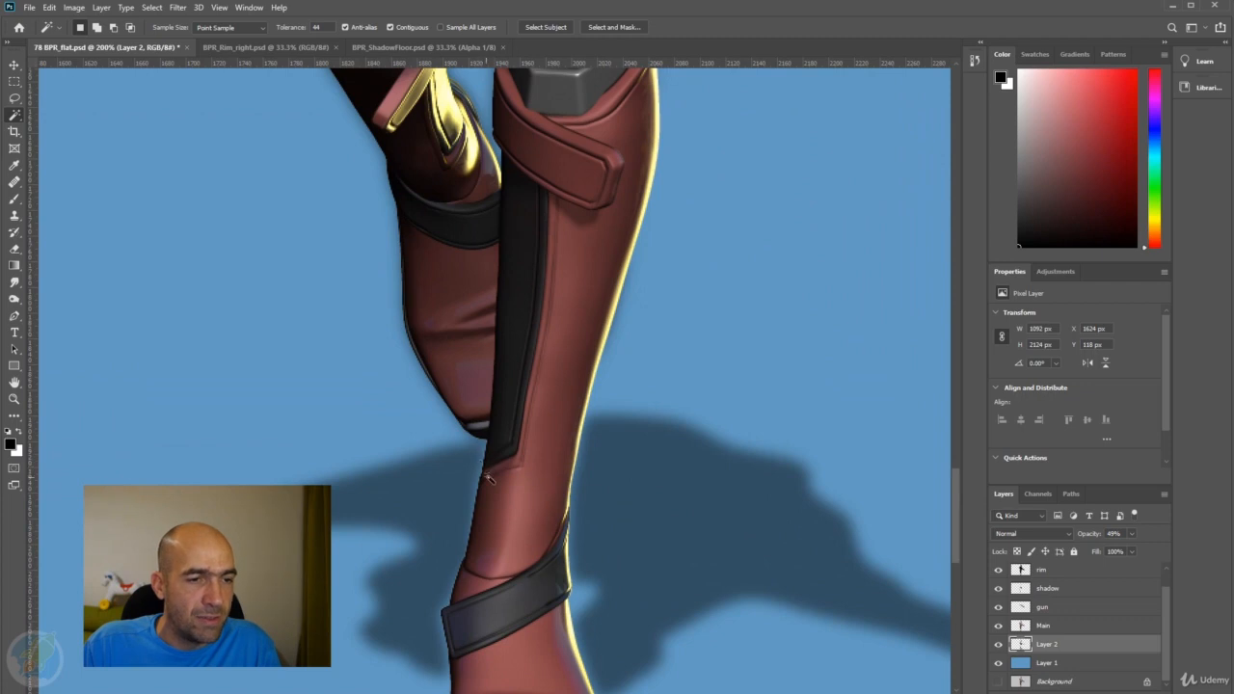
Undo the opacity, blur, black fill and deletions on Layer 2 back to the shadow render with its white background.
key(ctrl+z)
key(ctrl+z)
key(ctrl+z)
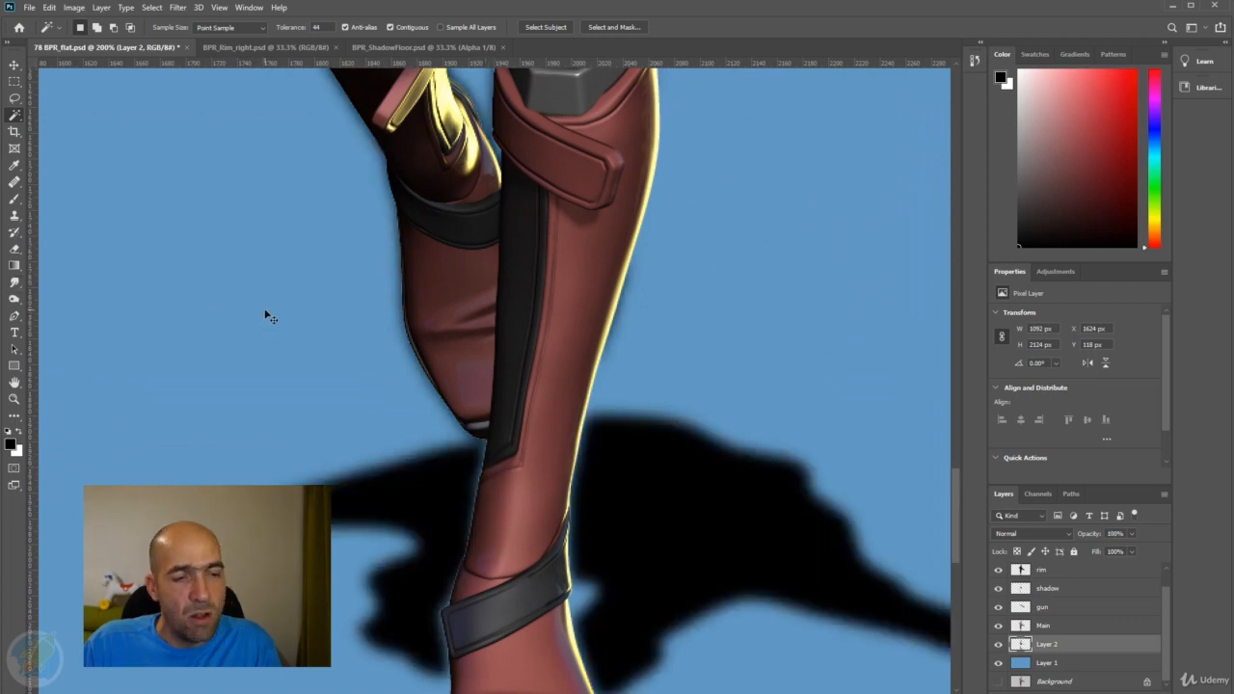
click(272, 317)
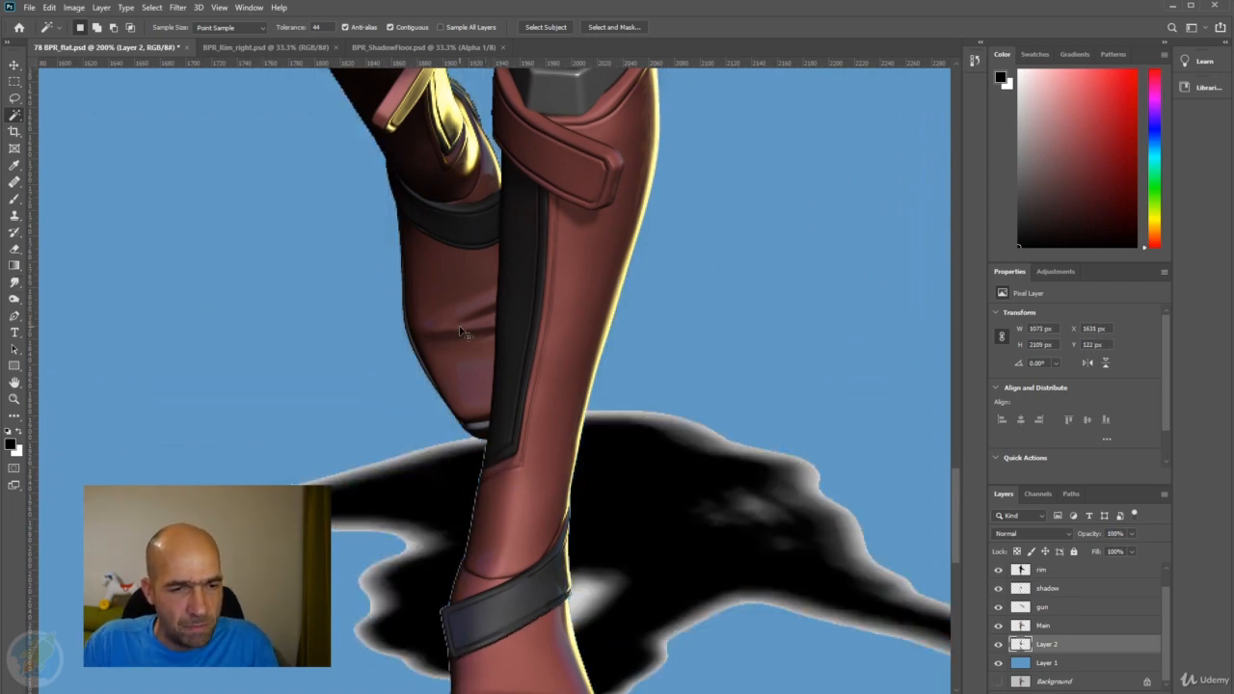
key(Delete)
key(ctrl+d)
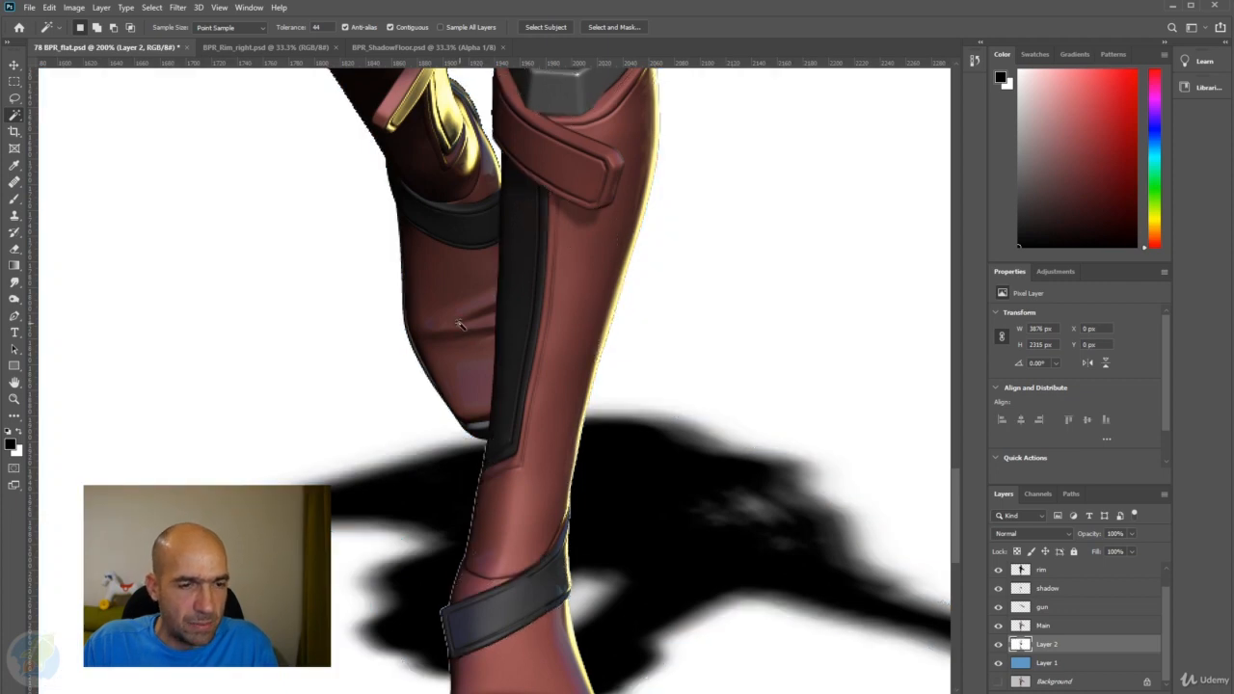
Select Layer 2's white background with Color Range at a fuzziness of 135, delete it and clear the selection.
scroll(516, 319, down, 1)
drag(515, 317, 507, 344)
click(151, 8)
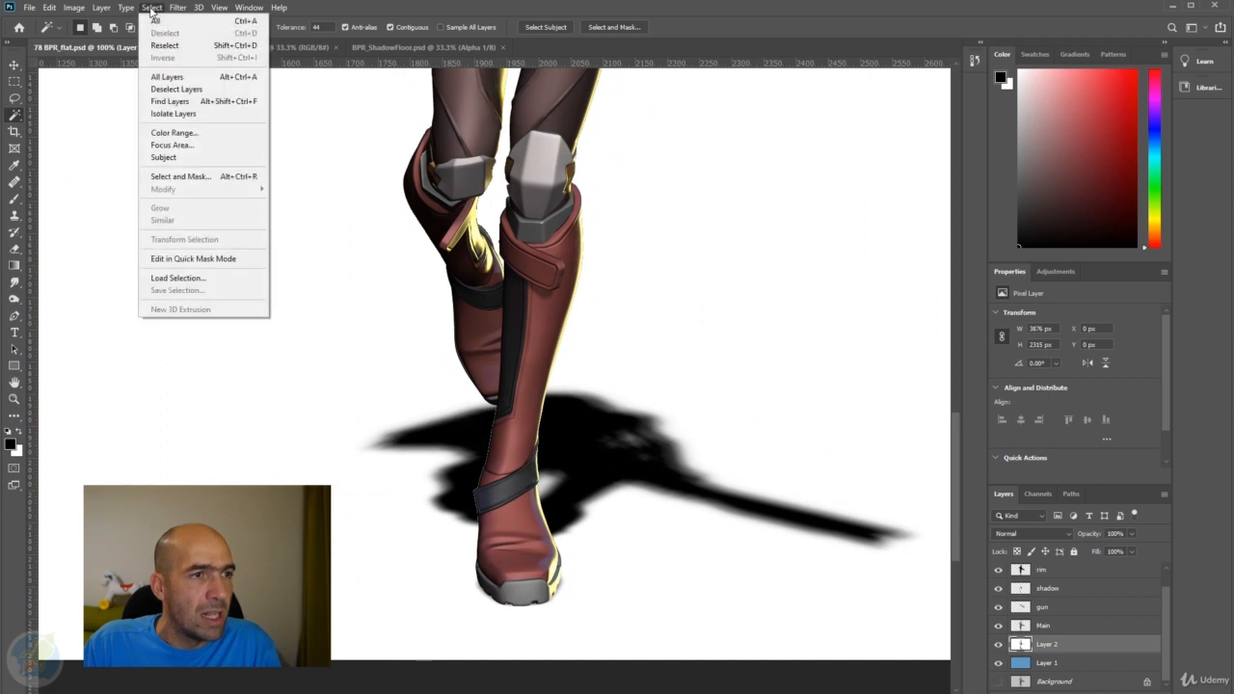
click(171, 132)
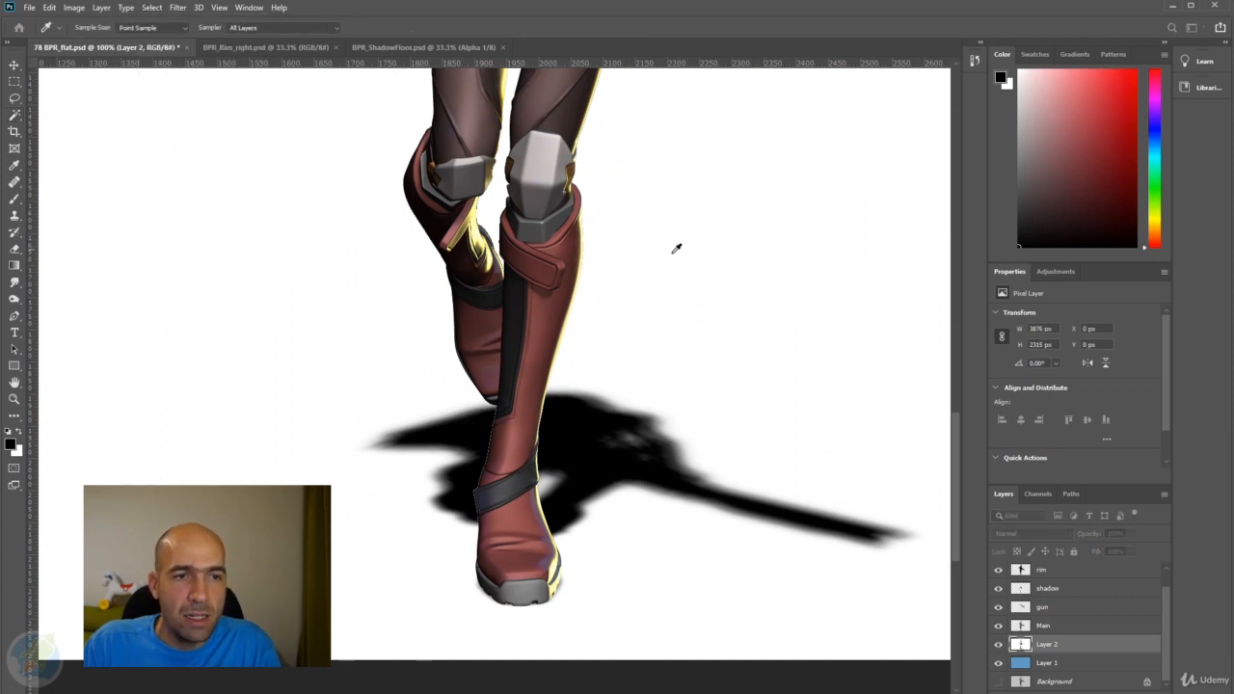
click(668, 216)
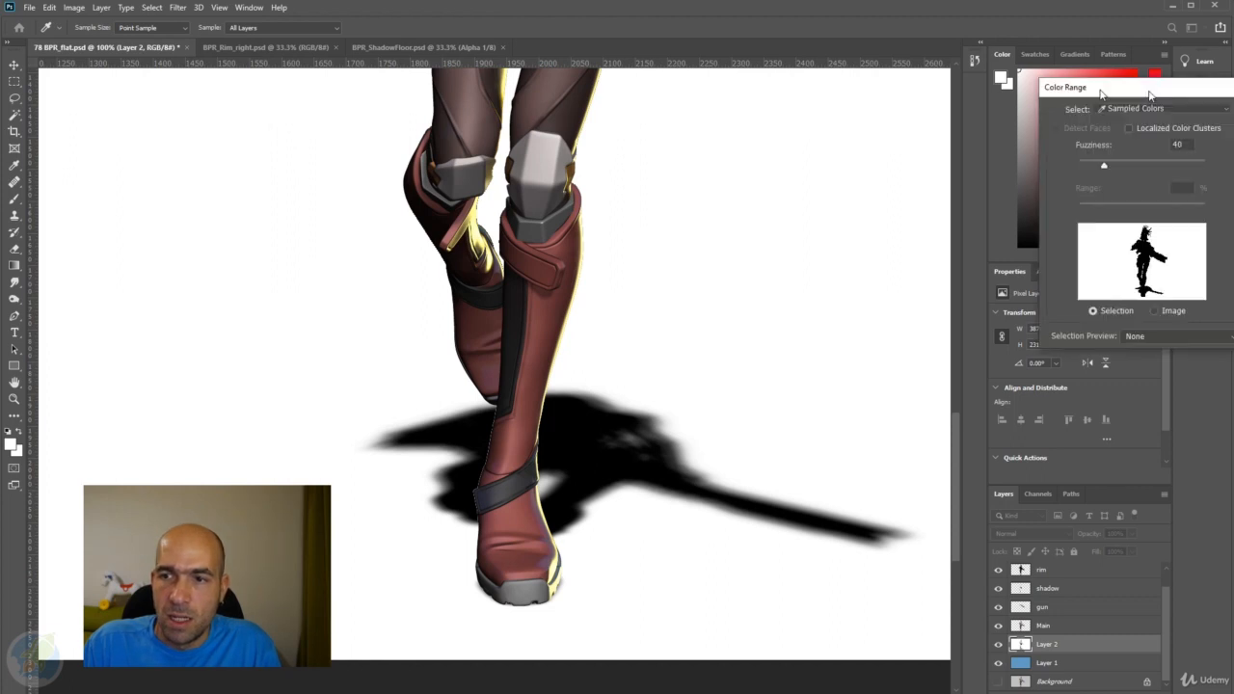
drag(1145, 90, 353, 97)
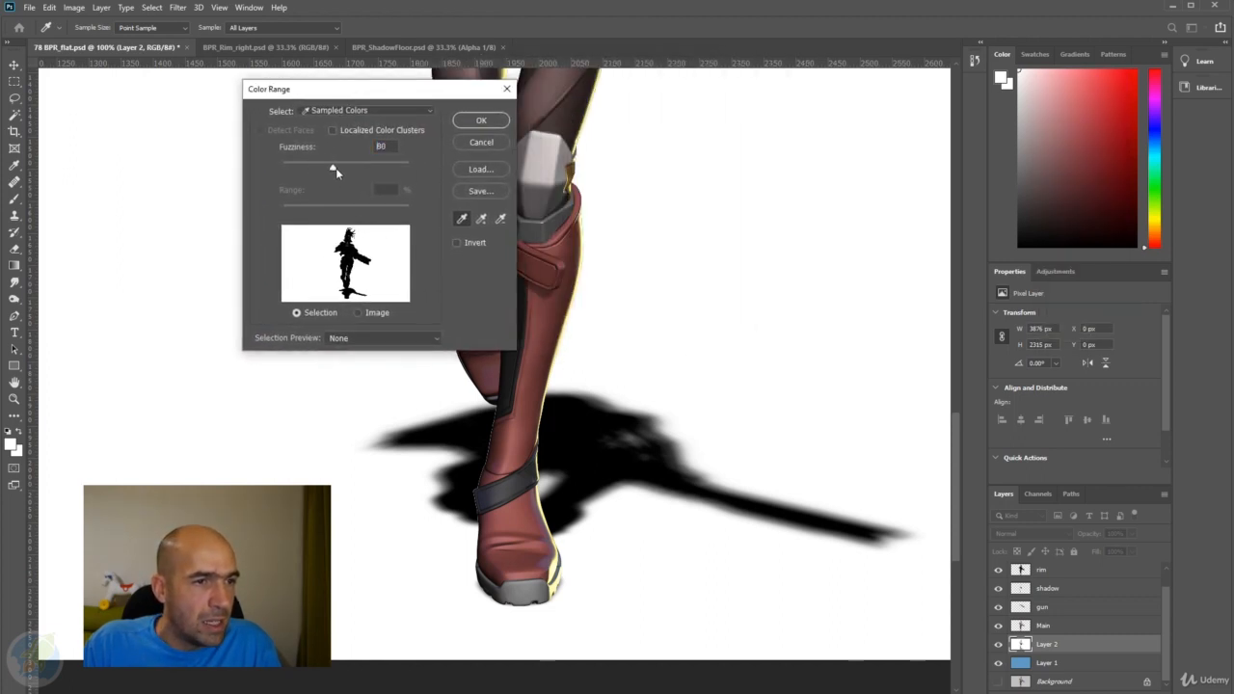
mouse_move(372, 168)
mouse_down()
mouse_move(211, 176)
mouse_move(355, 167)
mouse_up()
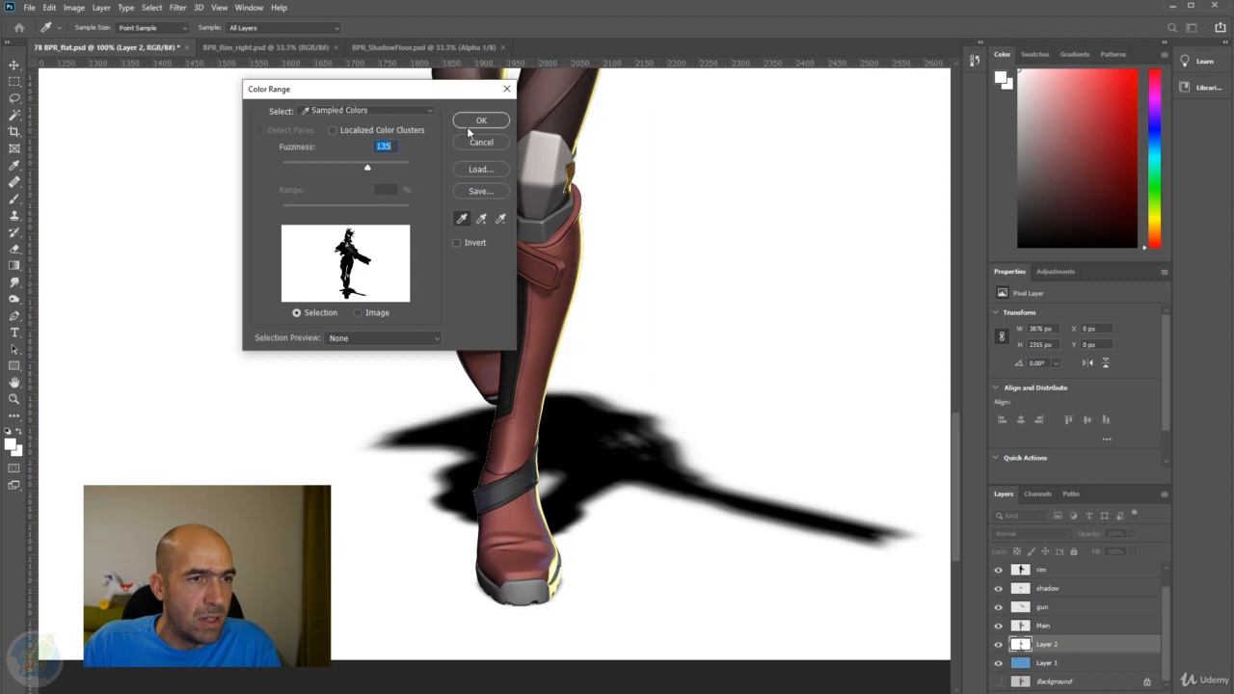
click(469, 125)
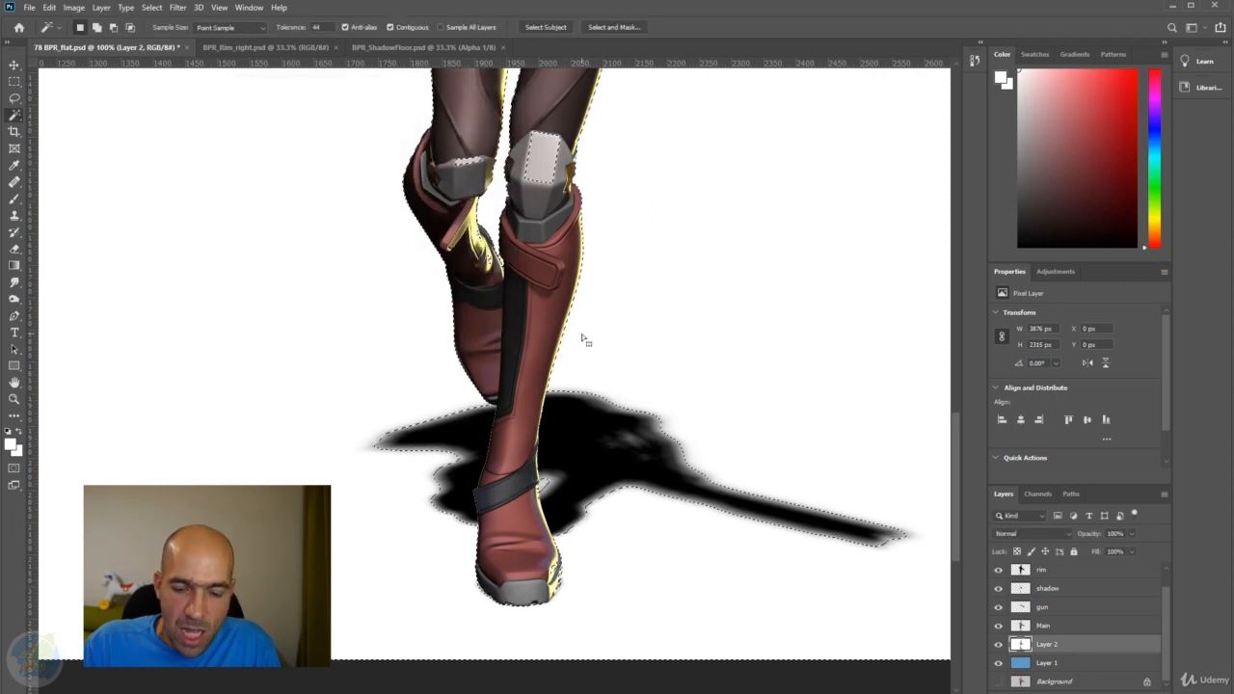
key(Delete)
key(ctrl+d)
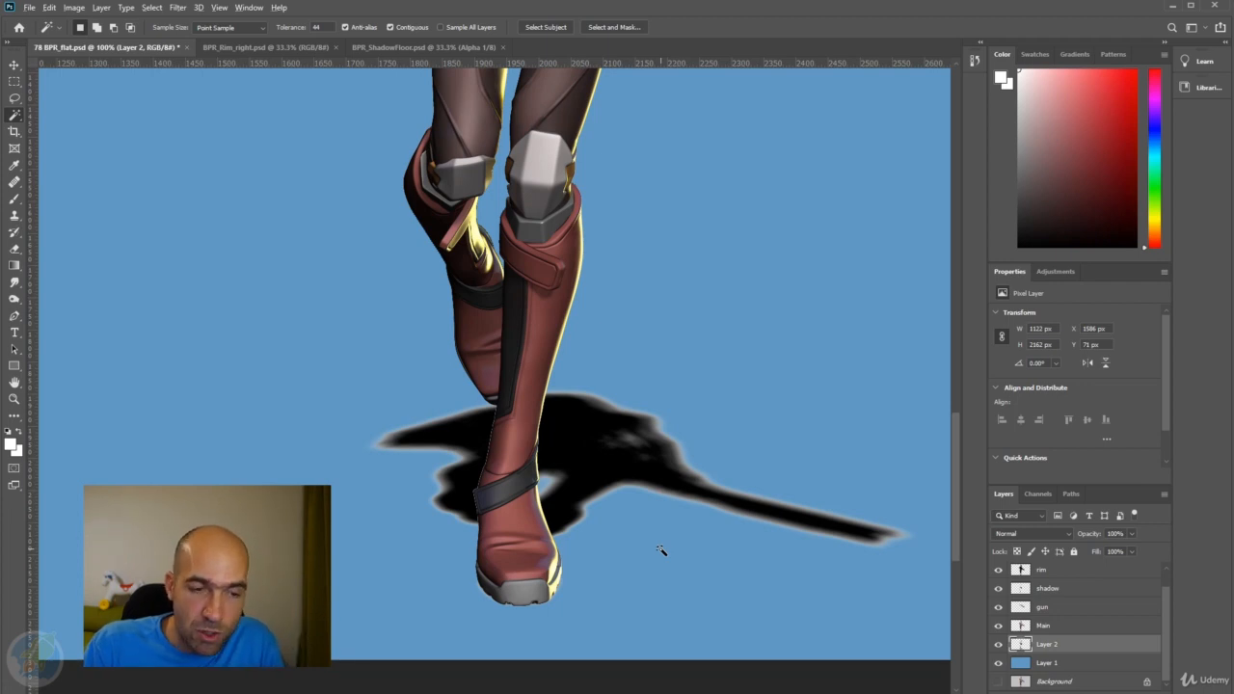
Try painting white over the floor shadow on Layer 2 with a soft brush at 30% opacity, and undo the strokes.
key(ctrl+i)
key(ctrl+z)
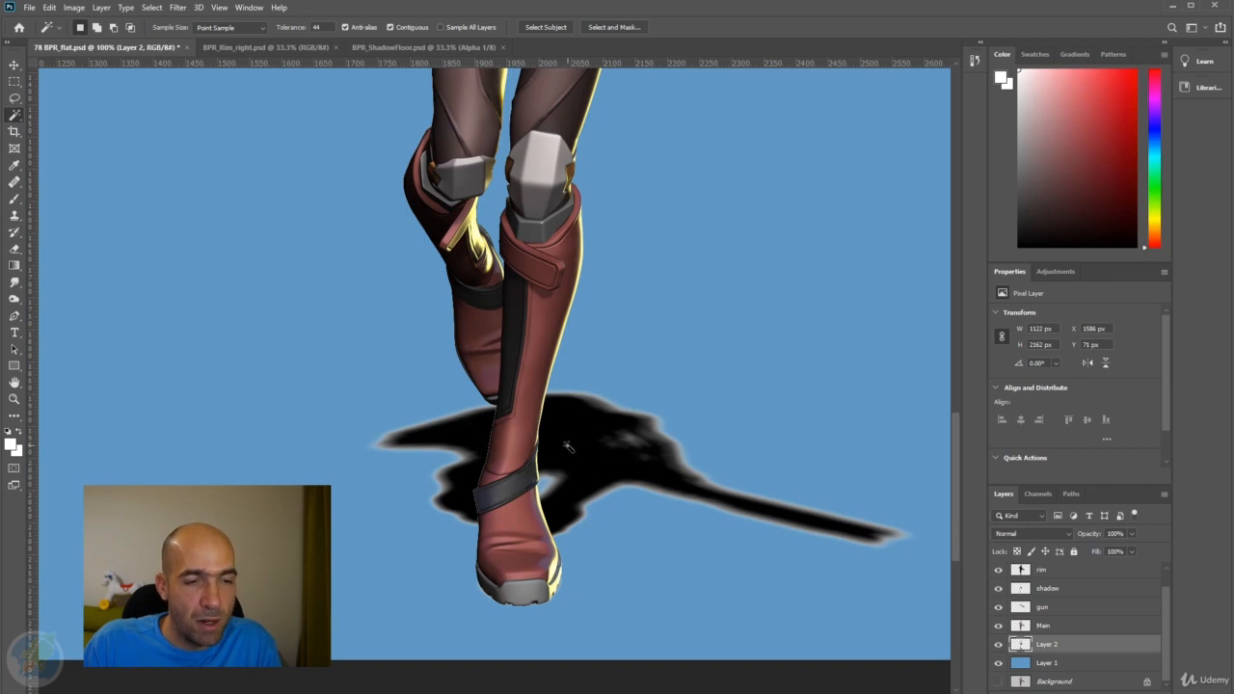
key(b)
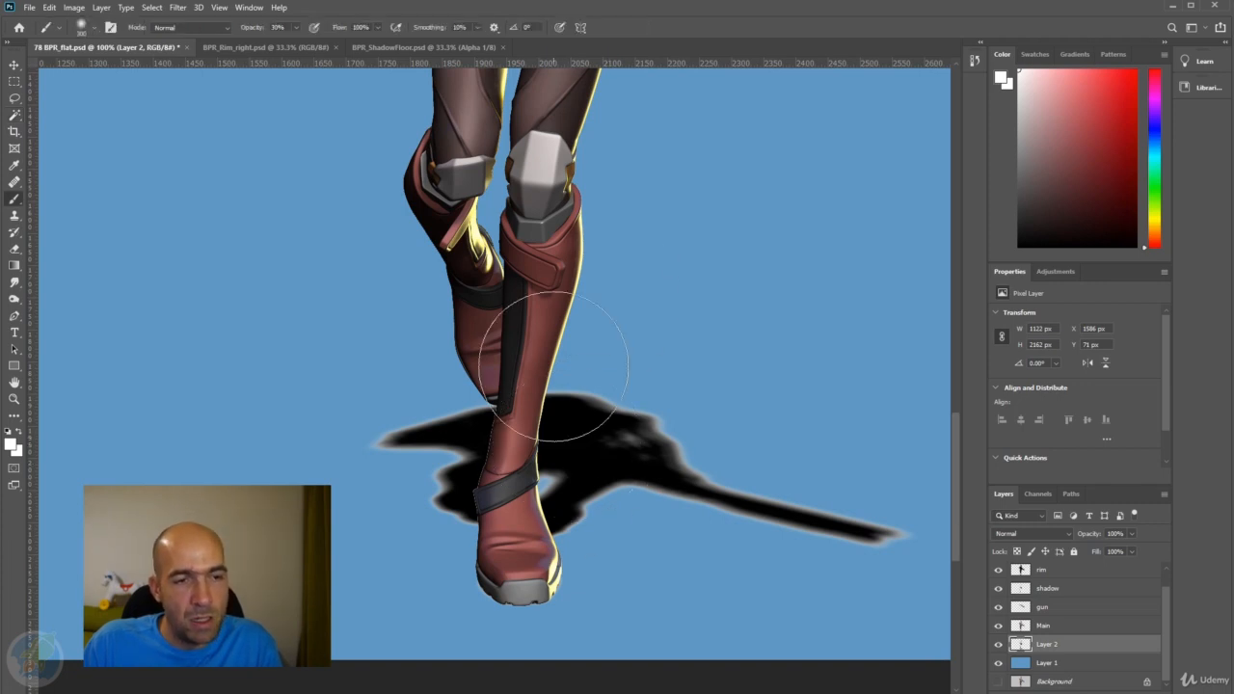
drag(675, 333, 634, 458)
mouse_move(859, 372)
mouse_down()
mouse_move(421, 377)
mouse_move(833, 394)
mouse_up()
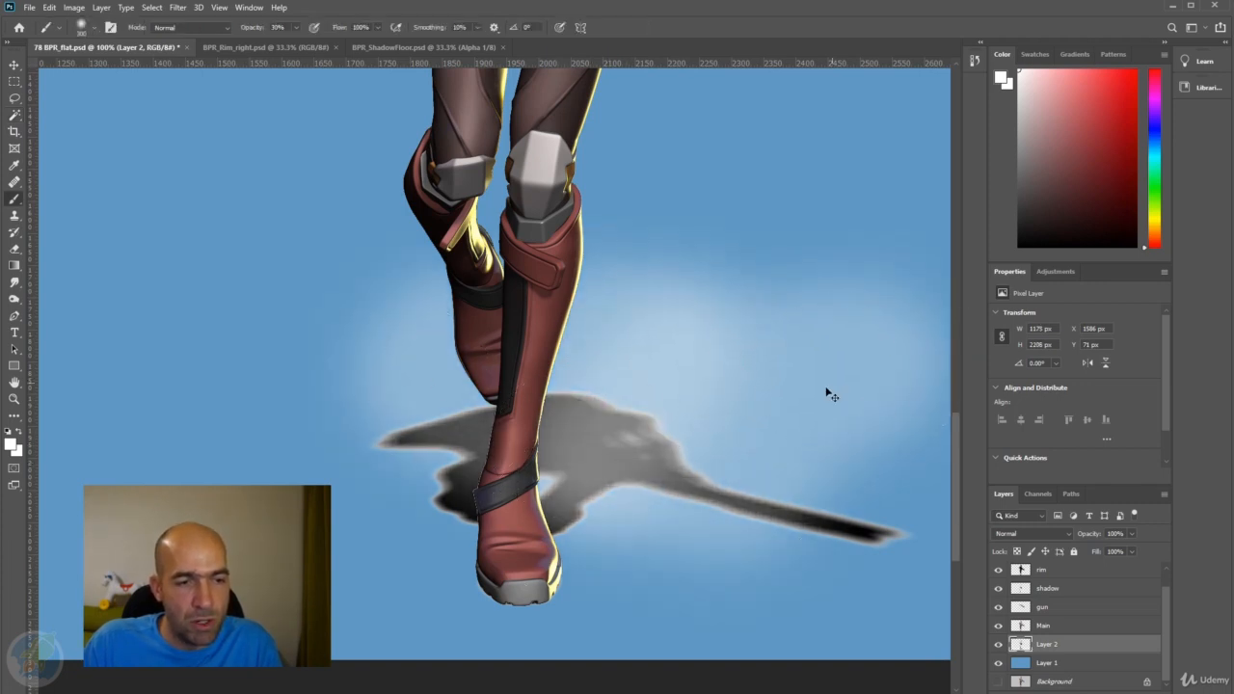
key(ctrl+z)
key(ctrl+z)
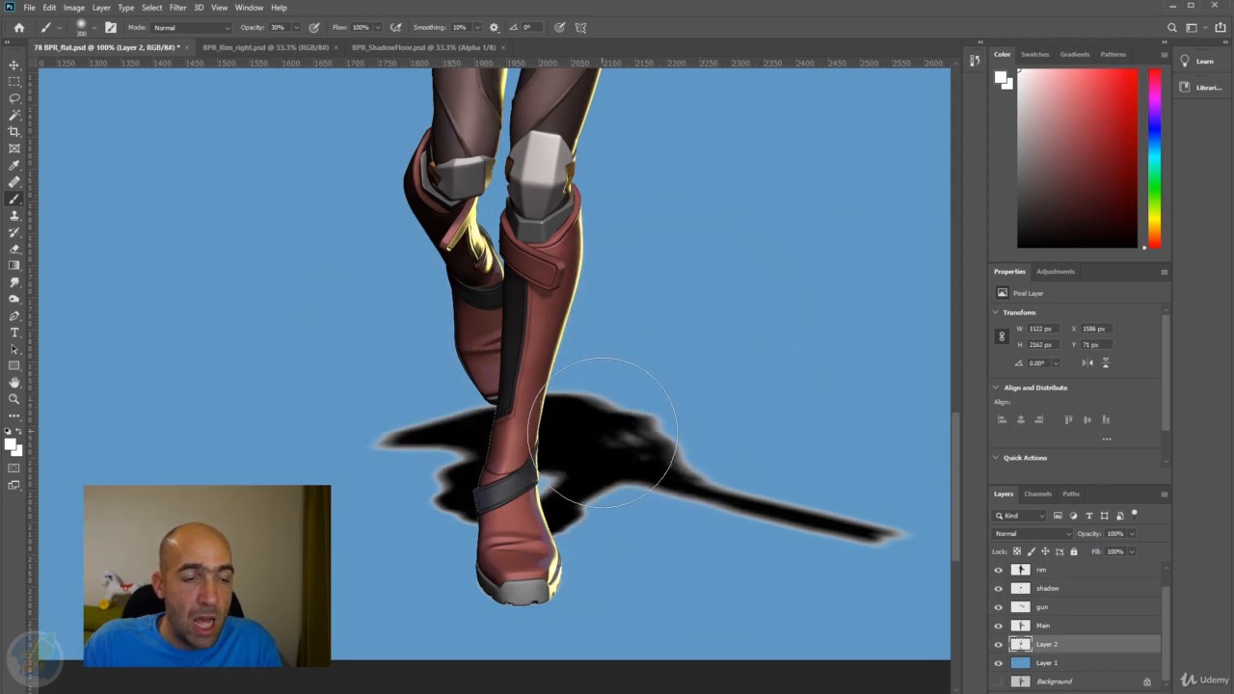
Sample black from the floor shadow and fill only Layer 2's existing pixels with it, preserving transparency.
key(x)
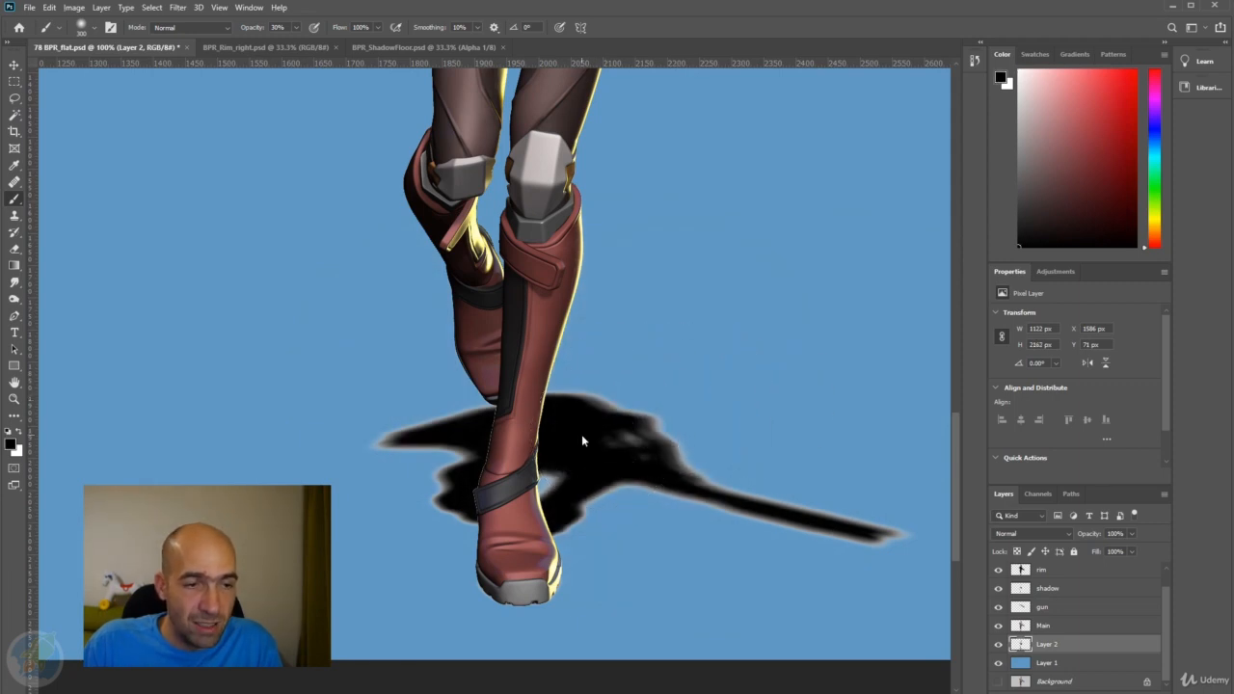
alt+click(725, 297)
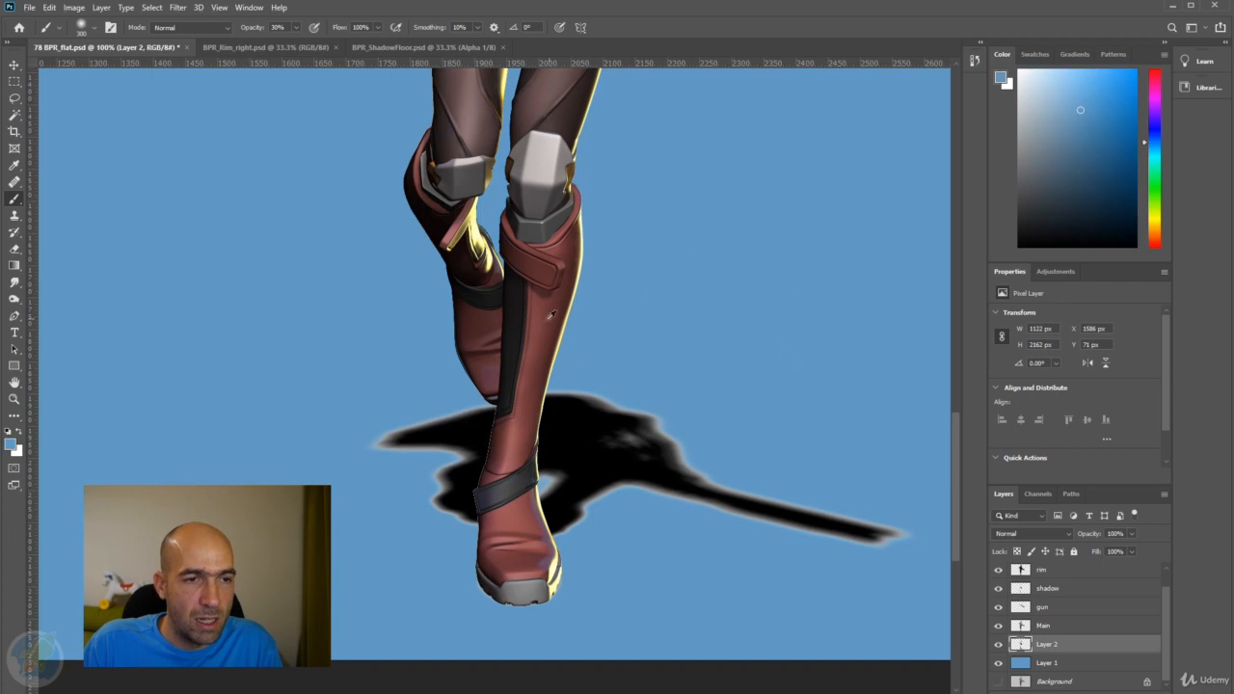
alt+click(538, 322)
alt+click(703, 205)
alt+click(545, 159)
alt+click(732, 201)
alt+click(594, 432)
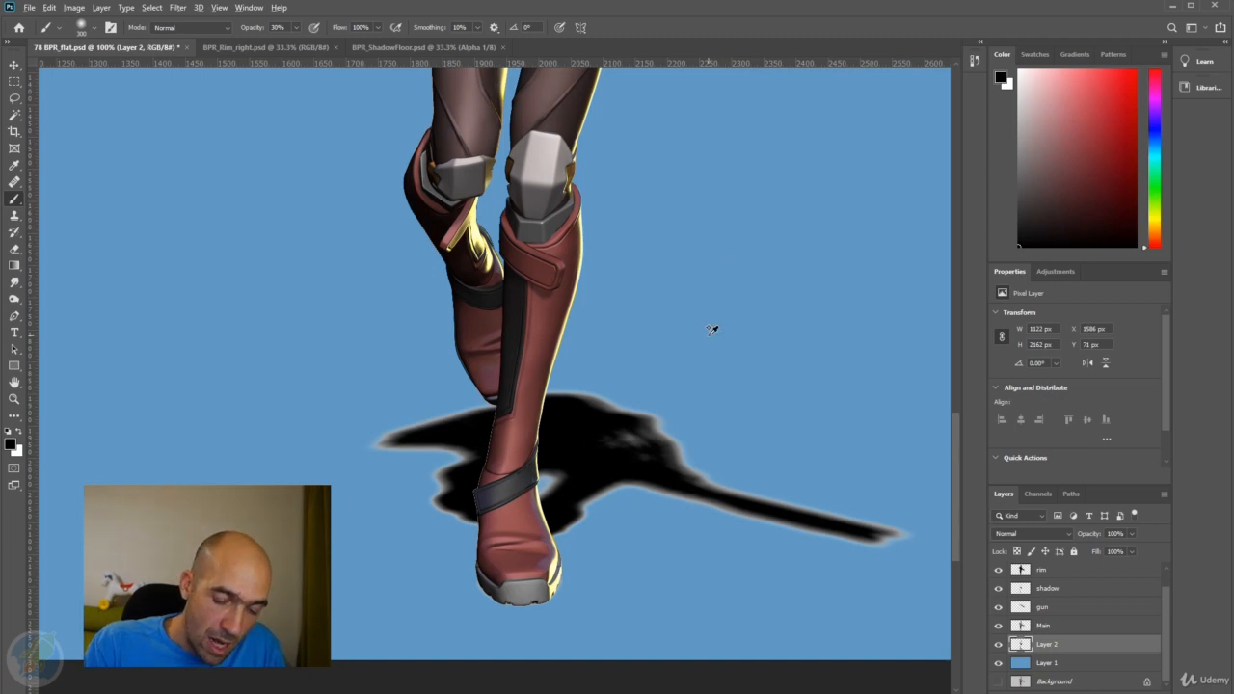
key(alt+shift+BackSpace)
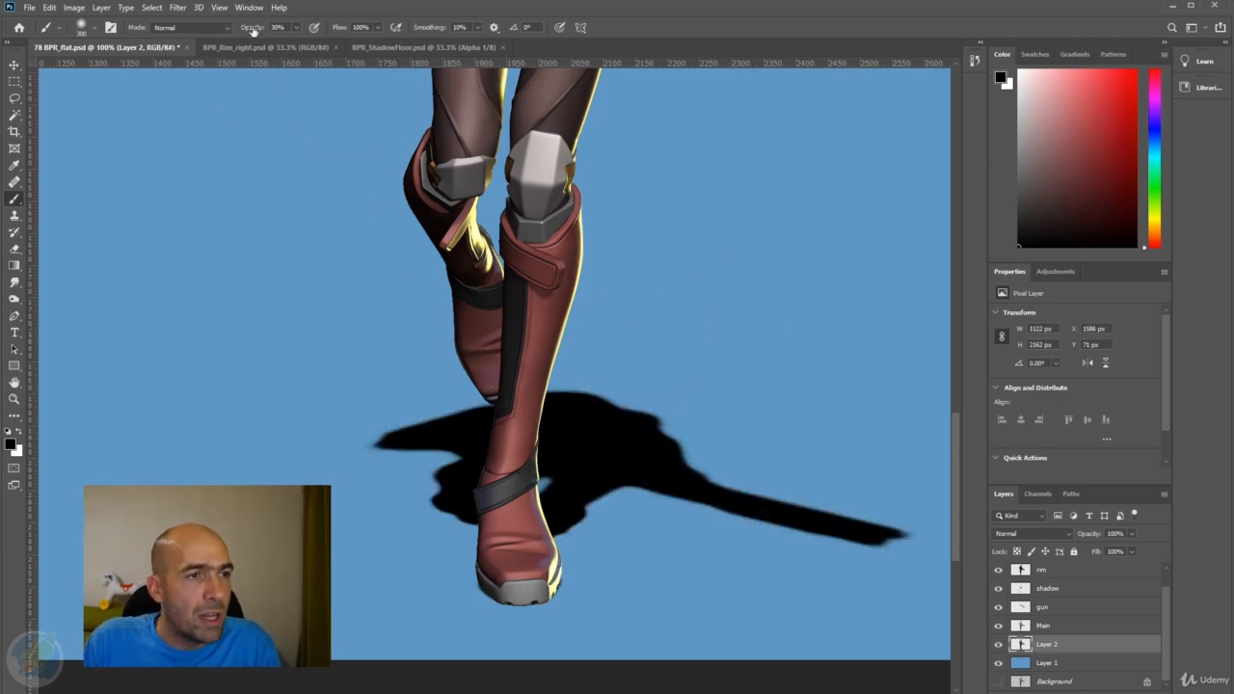
Reapply the last Gaussian Blur to the black floor shadow on Layer 2.
click(178, 10)
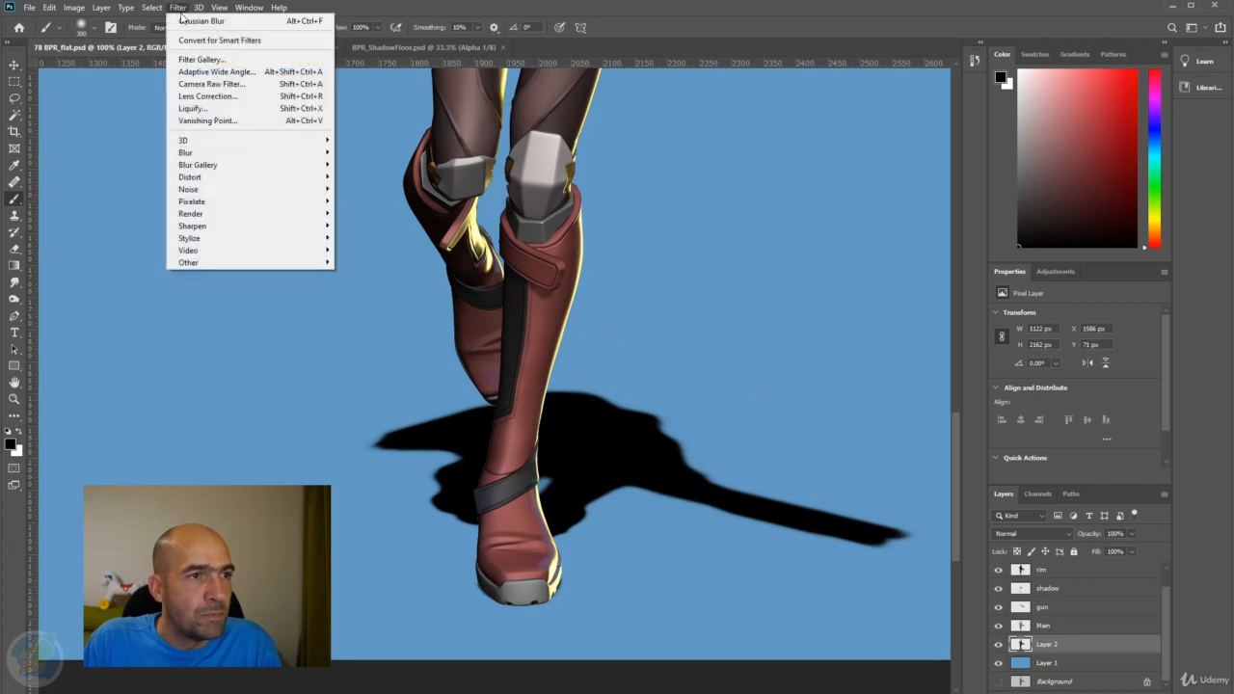
click(183, 20)
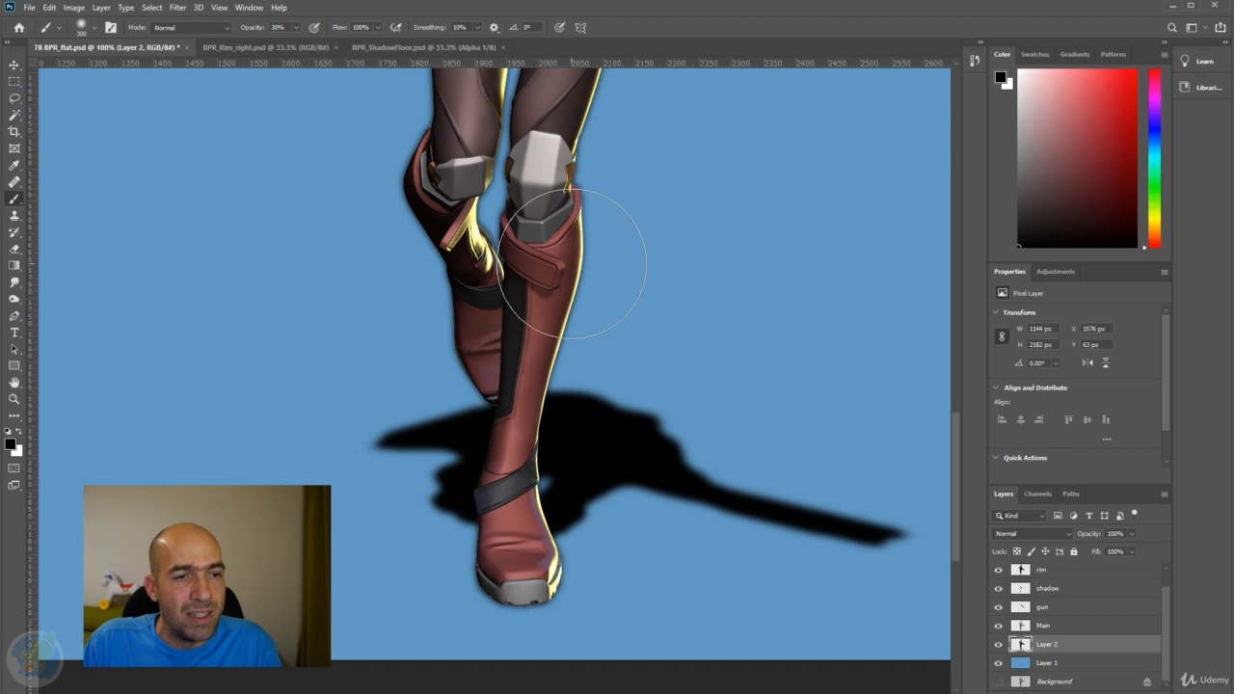
key(alt+space)
click(569, 243)
alt+click(568, 243)
click(569, 244)
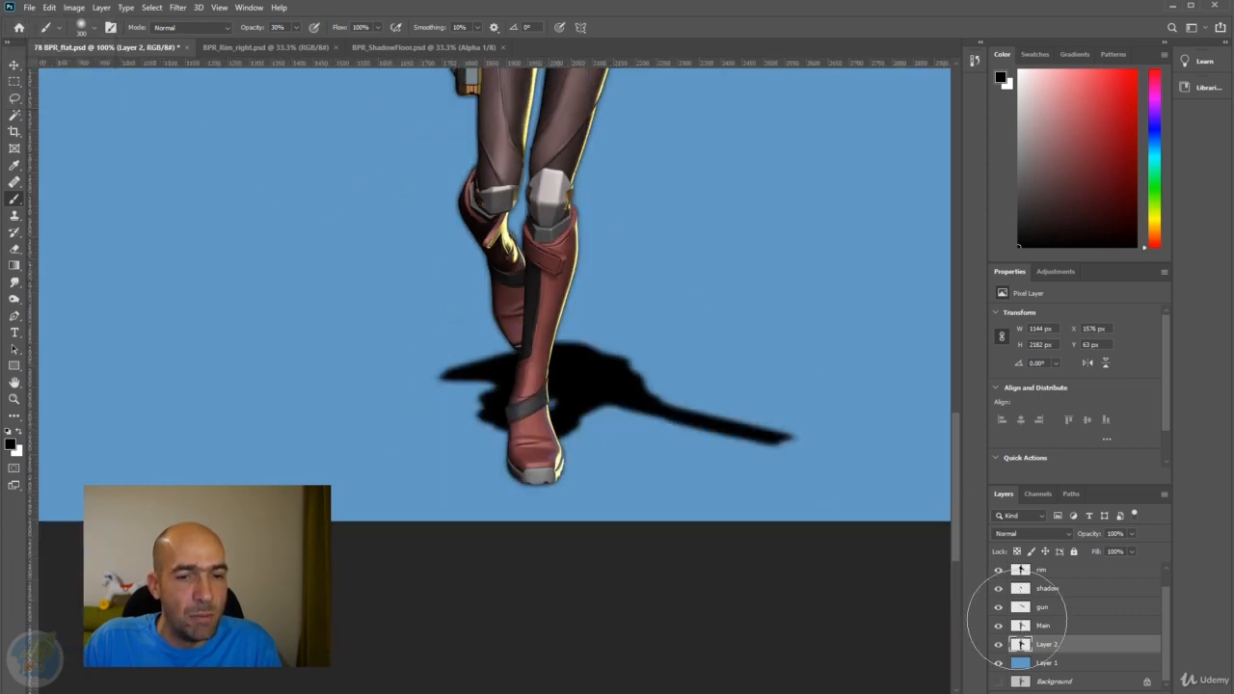
View Layer 2 on its own, and lasso and delete the black body silhouette above the floor shadow.
alt+click(999, 645)
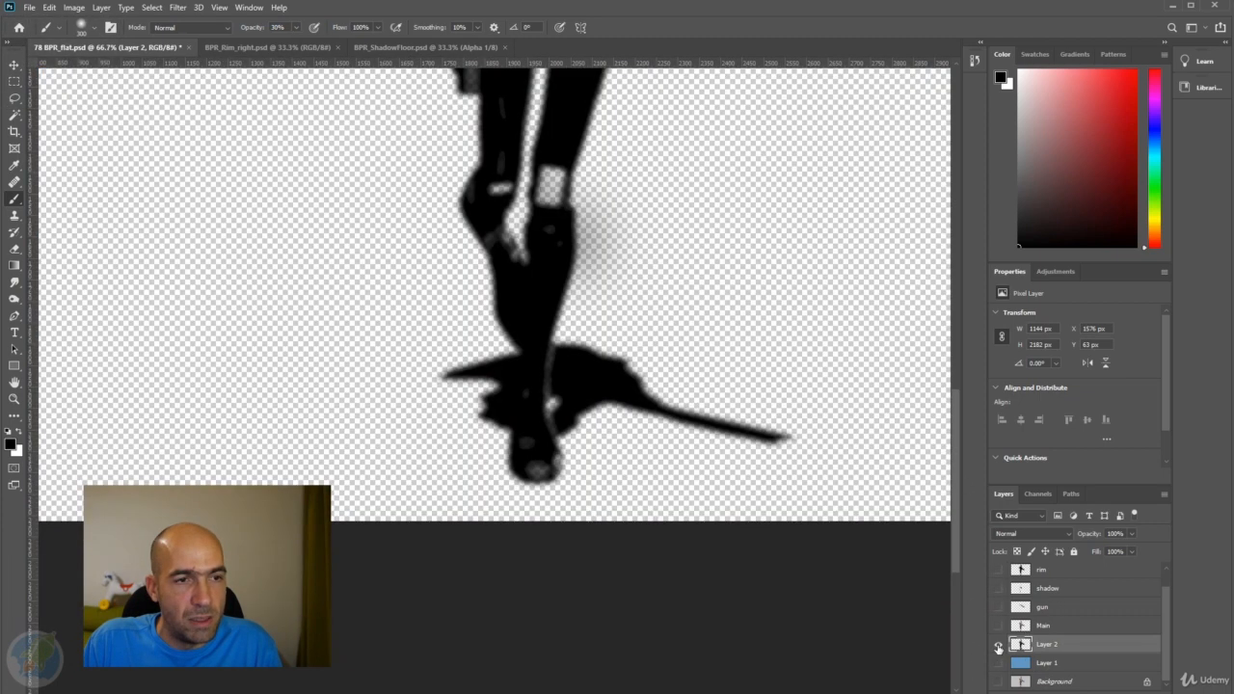
alt+click(999, 645)
alt+click(999, 646)
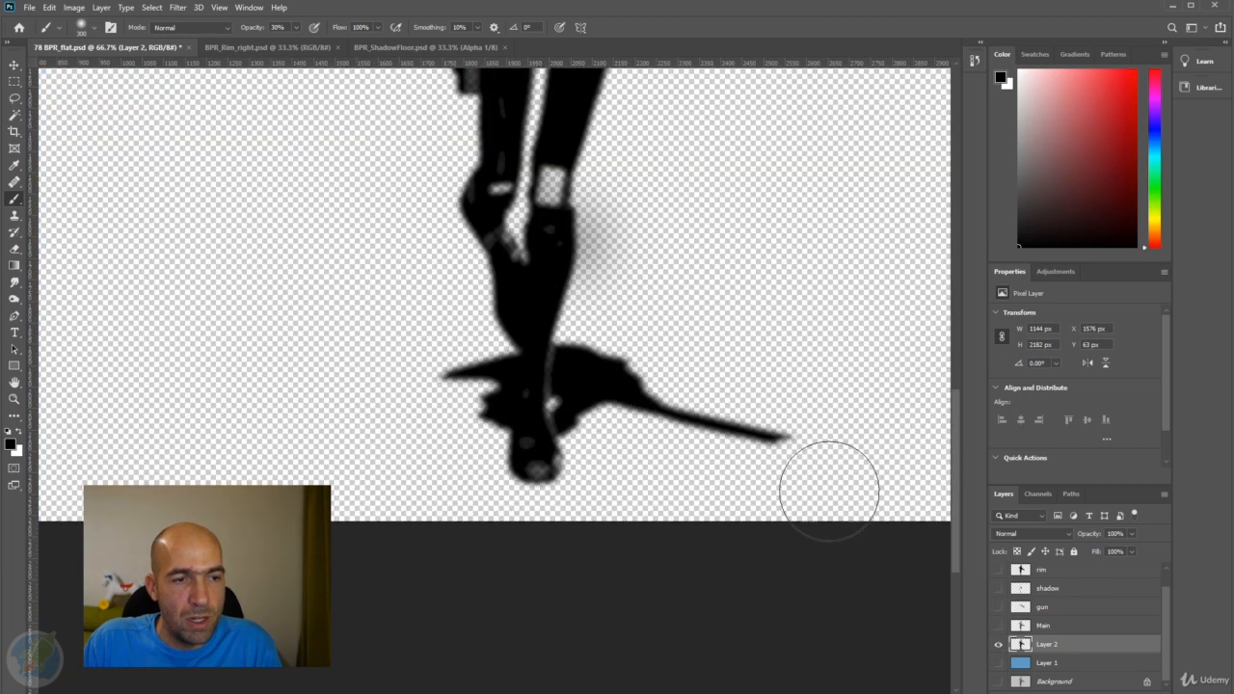
alt+click(999, 646)
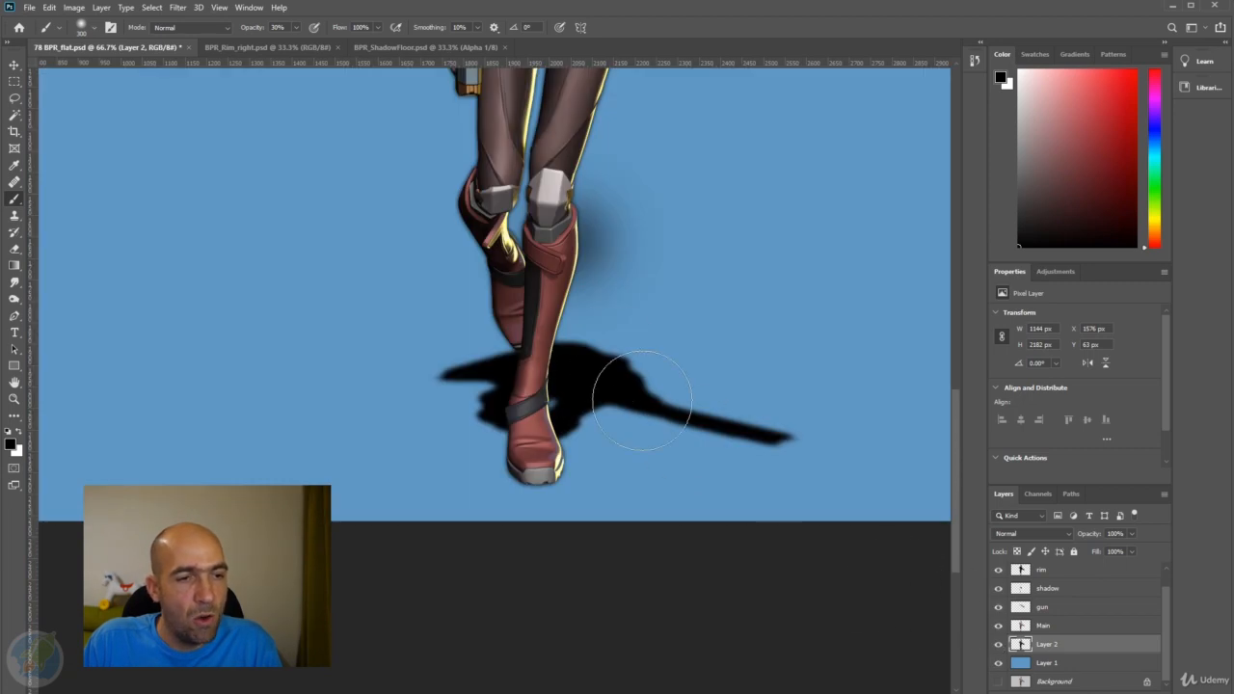
mouse_move(655, 241)
mouse_down()
mouse_move(667, 296)
mouse_move(605, 295)
mouse_up()
scroll(668, 296, down, 2)
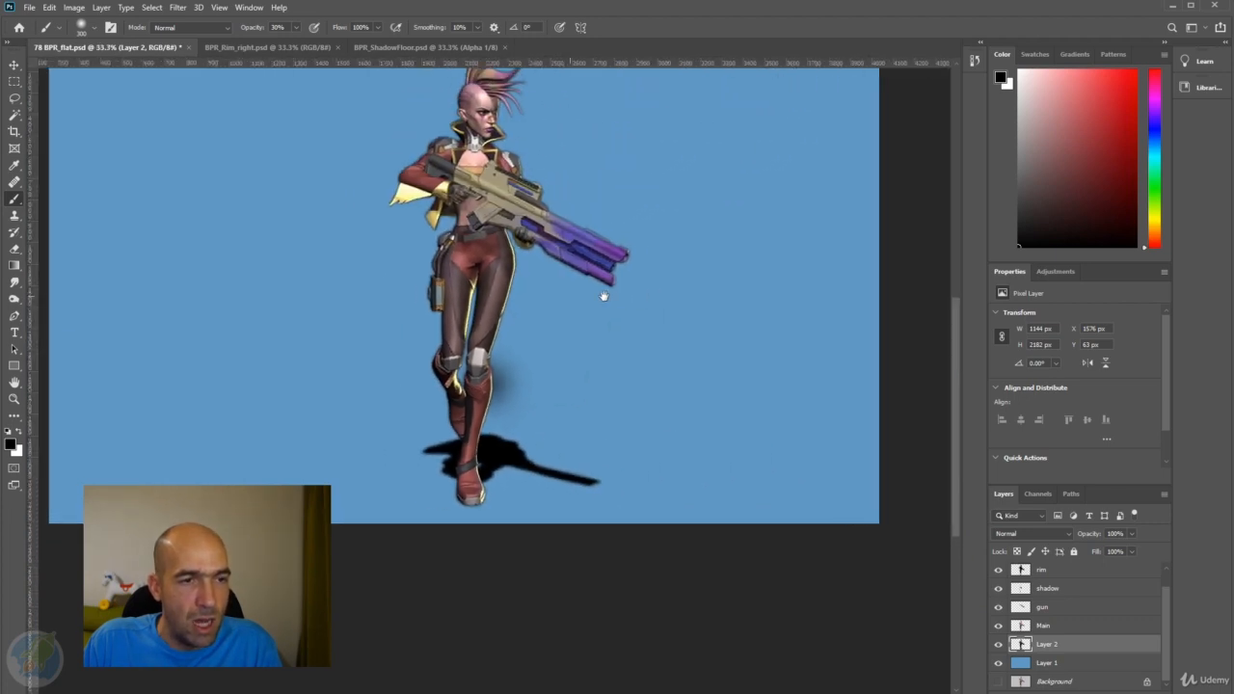
click(14, 98)
drag(422, 102, 398, 357)
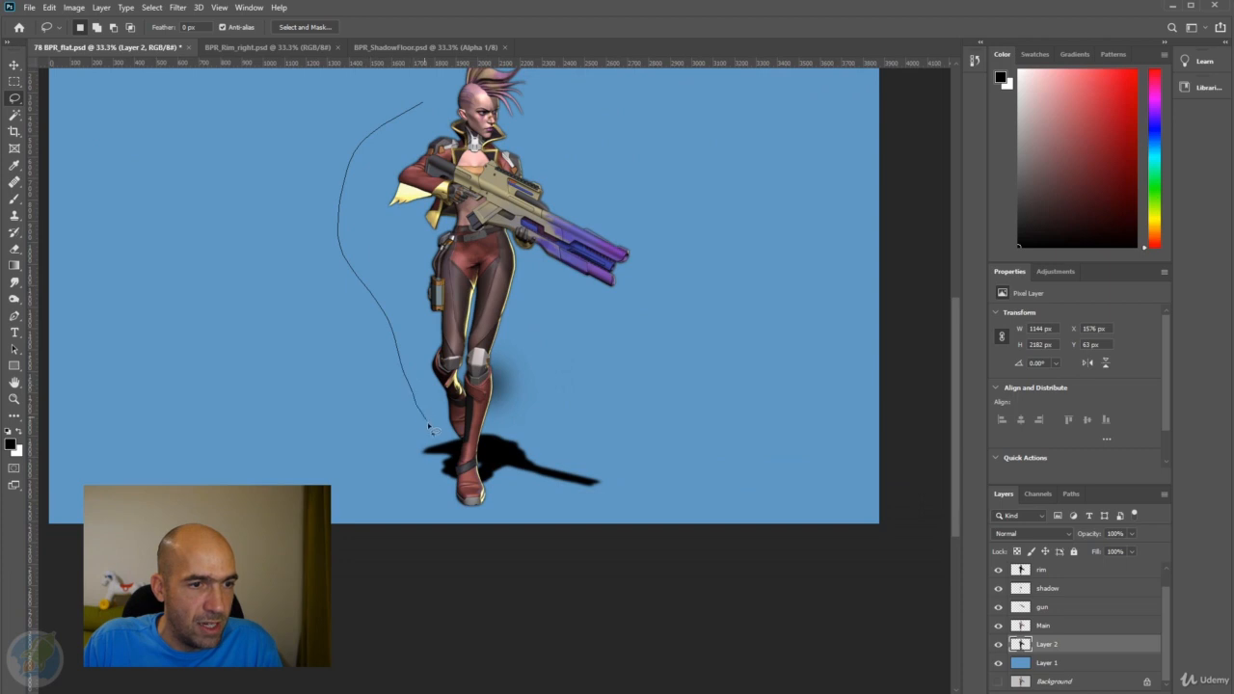
mouse_move(460, 441)
mouse_down()
mouse_move(634, 319)
mouse_move(664, 206)
mouse_move(616, 86)
mouse_move(545, 49)
mouse_move(429, 54)
mouse_move(364, 136)
mouse_up()
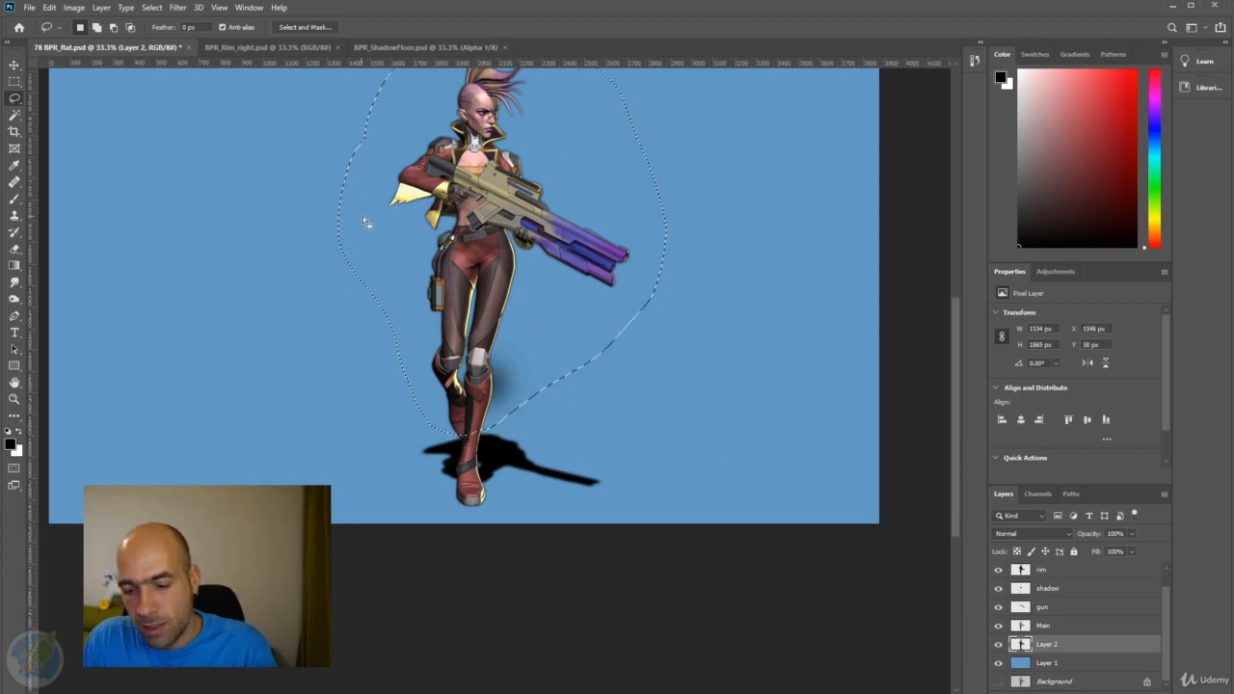
key(ctrl+d)
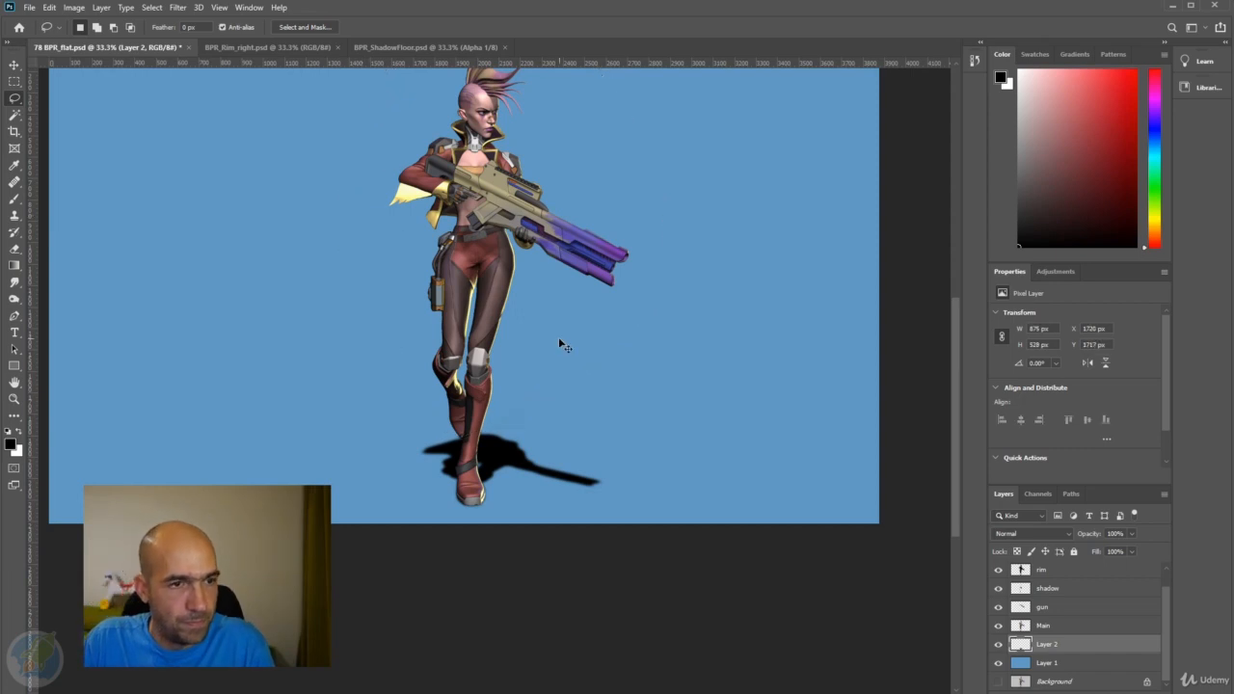
Lasso and delete leftover Layer 2 pixels around the character's head and the faint smudge beside the boots above the shadow.
drag(558, 278, 569, 333)
mouse_move(579, 228)
mouse_down()
mouse_move(430, 85)
mouse_move(405, 232)
mouse_up()
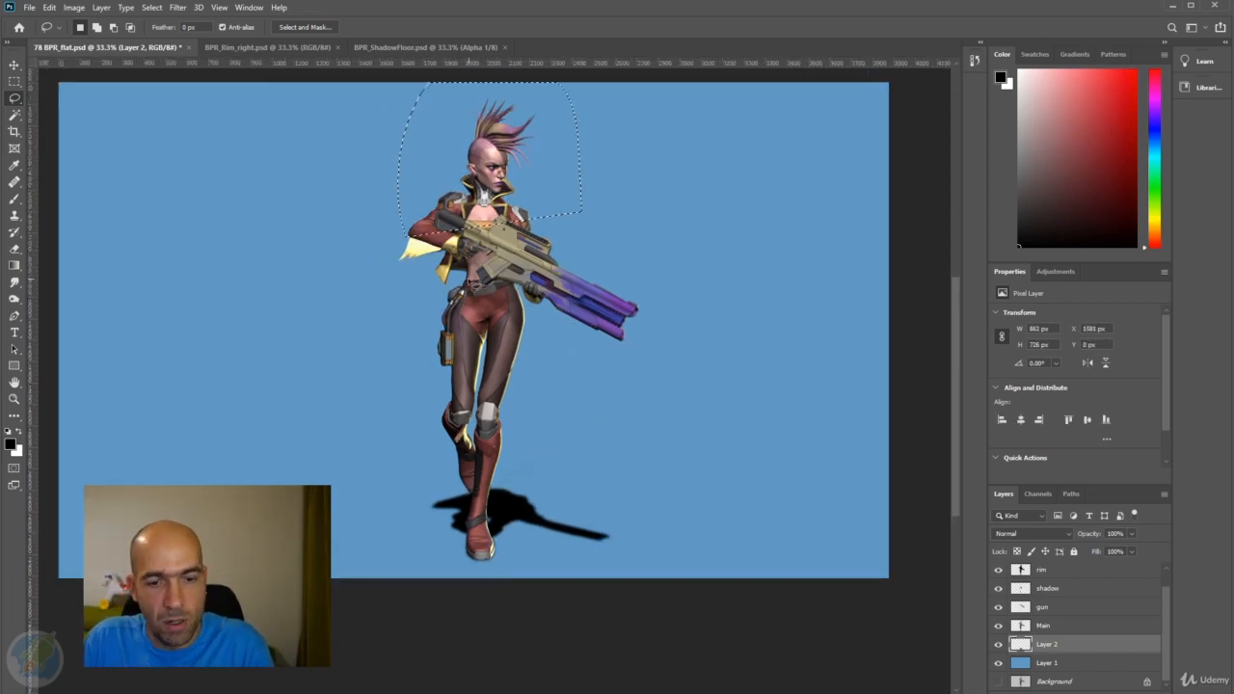
key(ctrl+d)
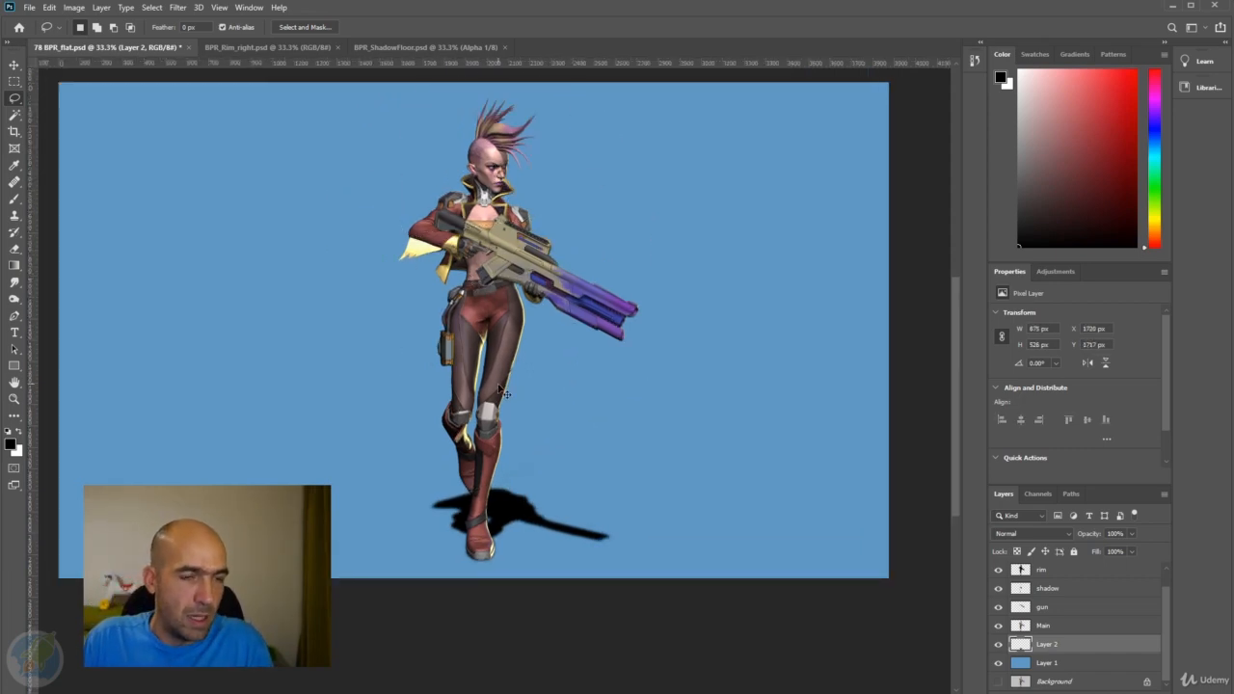
scroll(511, 480, up, 3)
scroll(512, 507, up, 3)
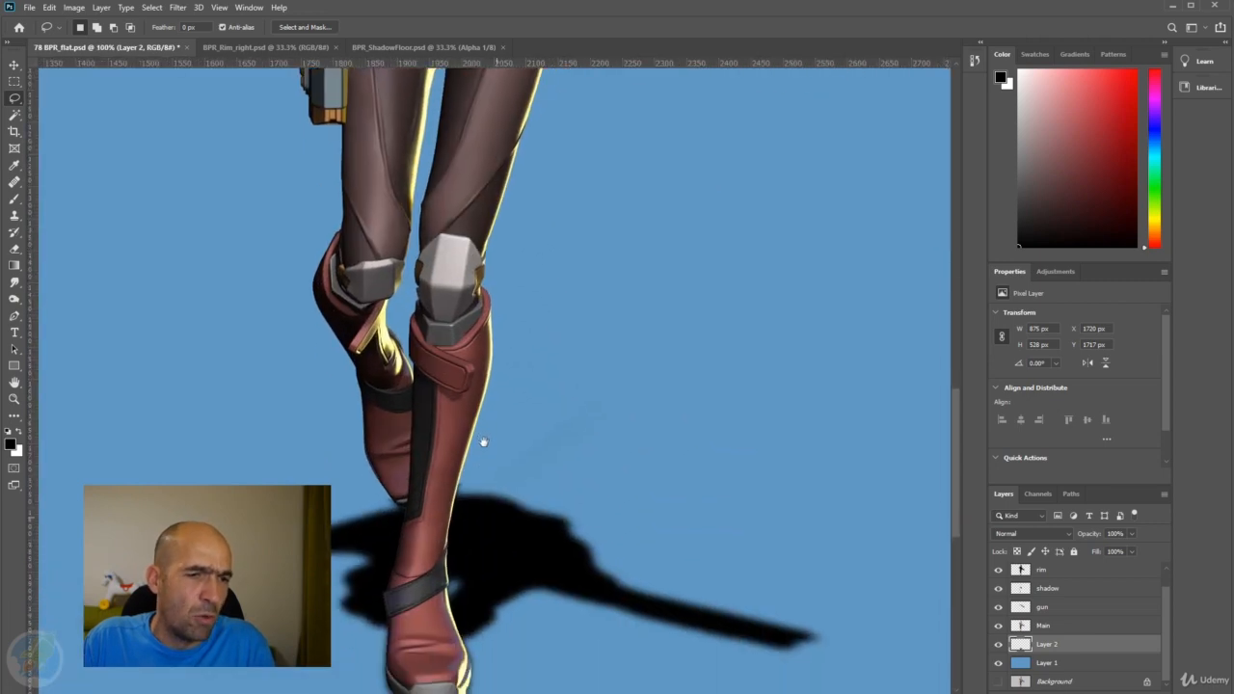
mouse_move(384, 500)
mouse_down()
mouse_move(549, 476)
mouse_move(672, 418)
mouse_move(648, 330)
mouse_up()
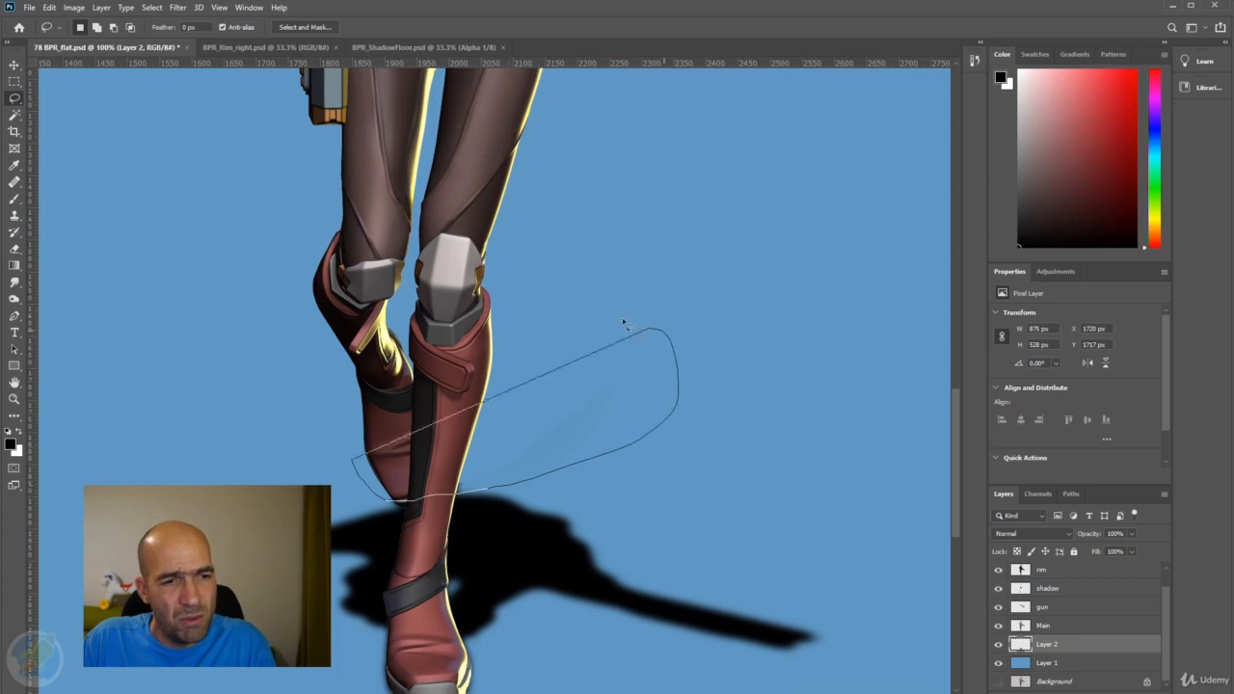
key(ctrl+d)
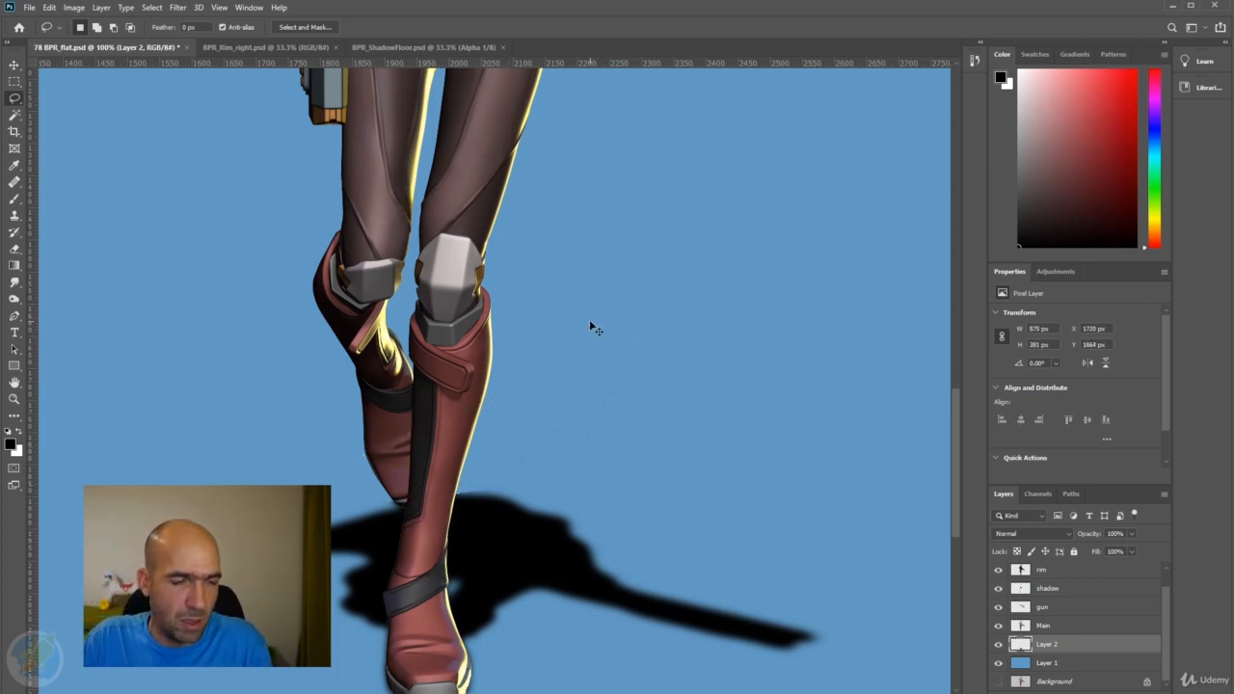
Lower the opacity of Layer 2 to 60%.
drag(467, 375, 614, 286)
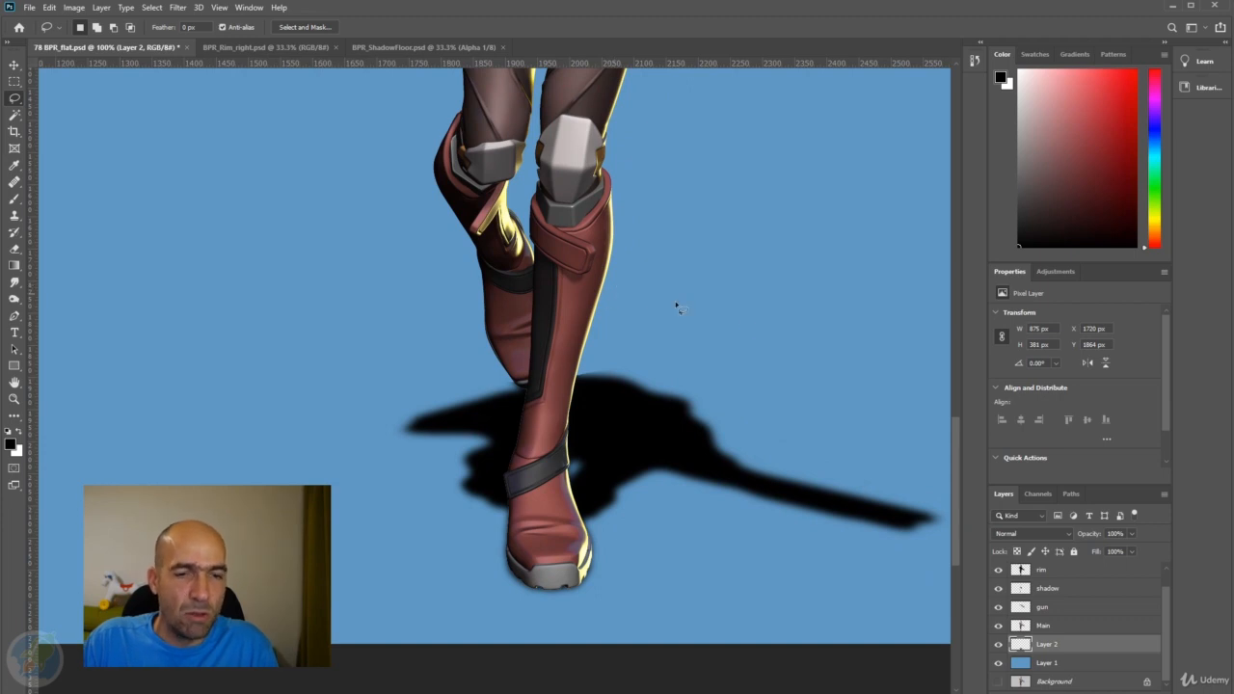
drag(1097, 535, 1075, 538)
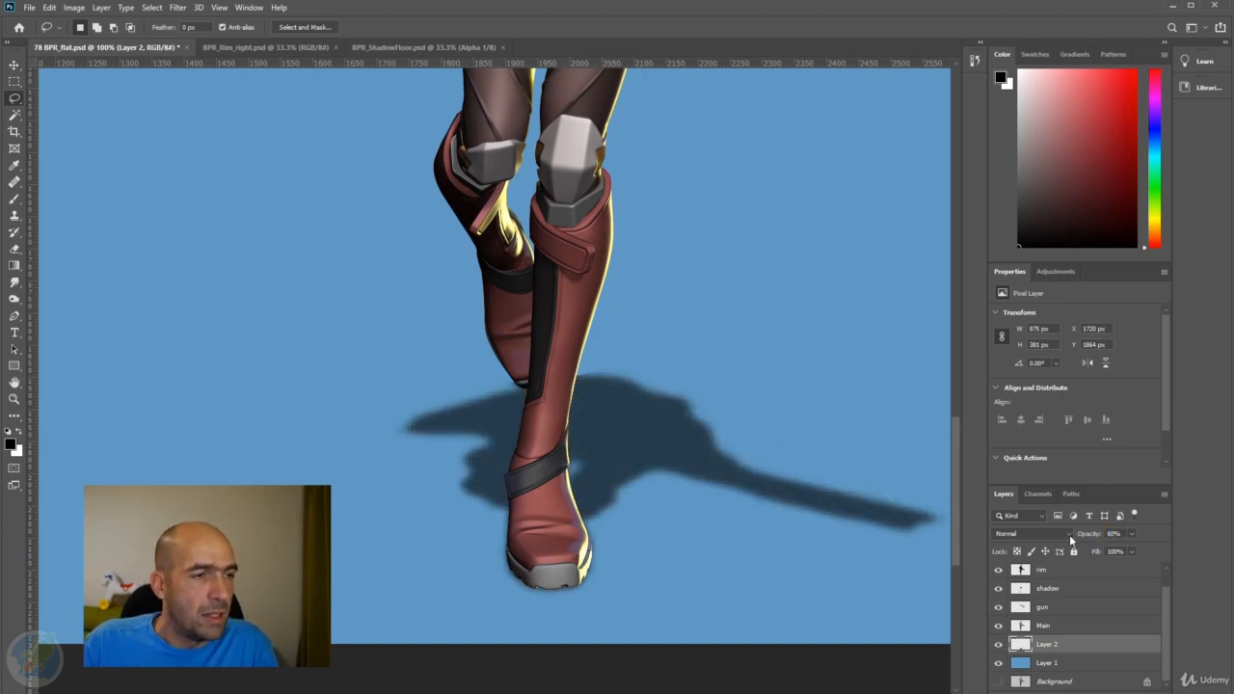
Smudge the floor shadow on Layer 2 around the front boot with the Smudge tool at 50% strength.
click(14, 282)
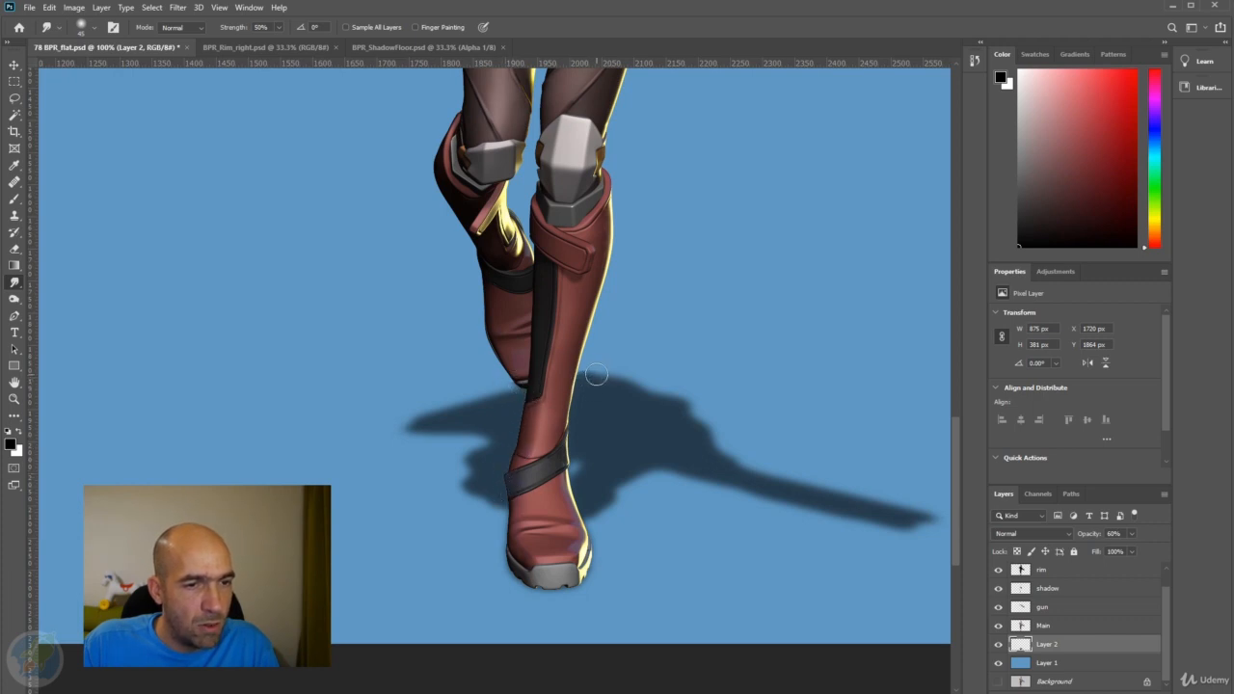
scroll(589, 444, down, 2)
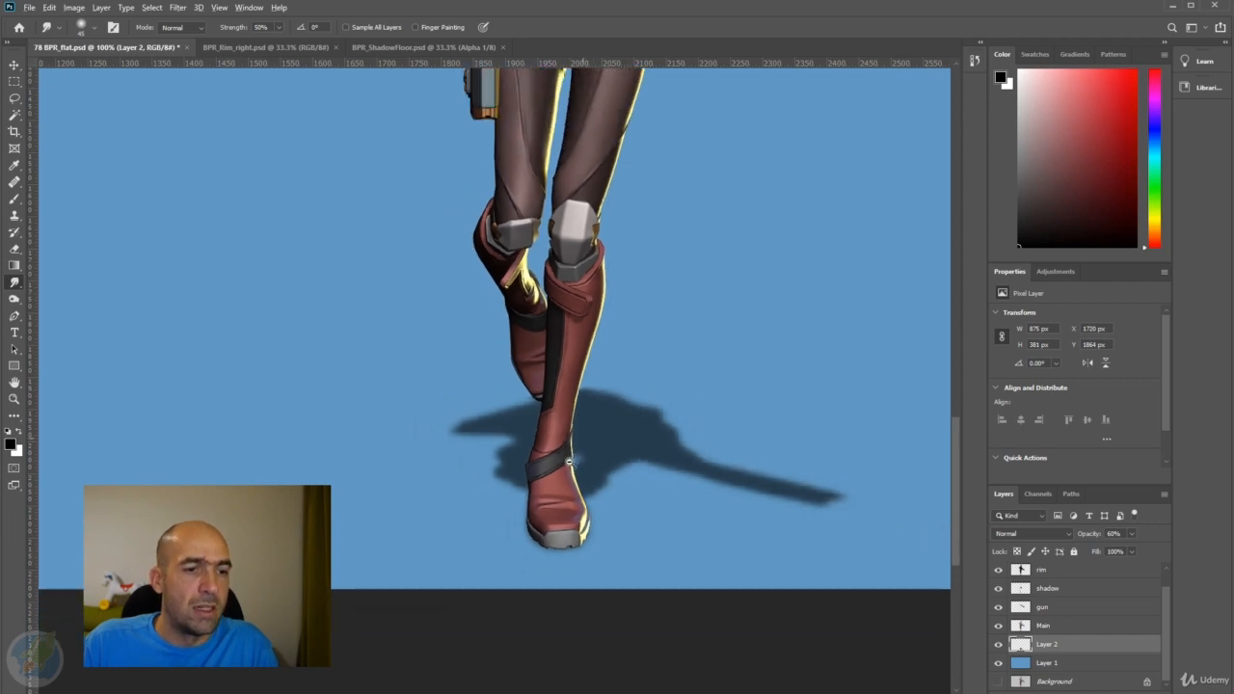
scroll(560, 478, up, 3)
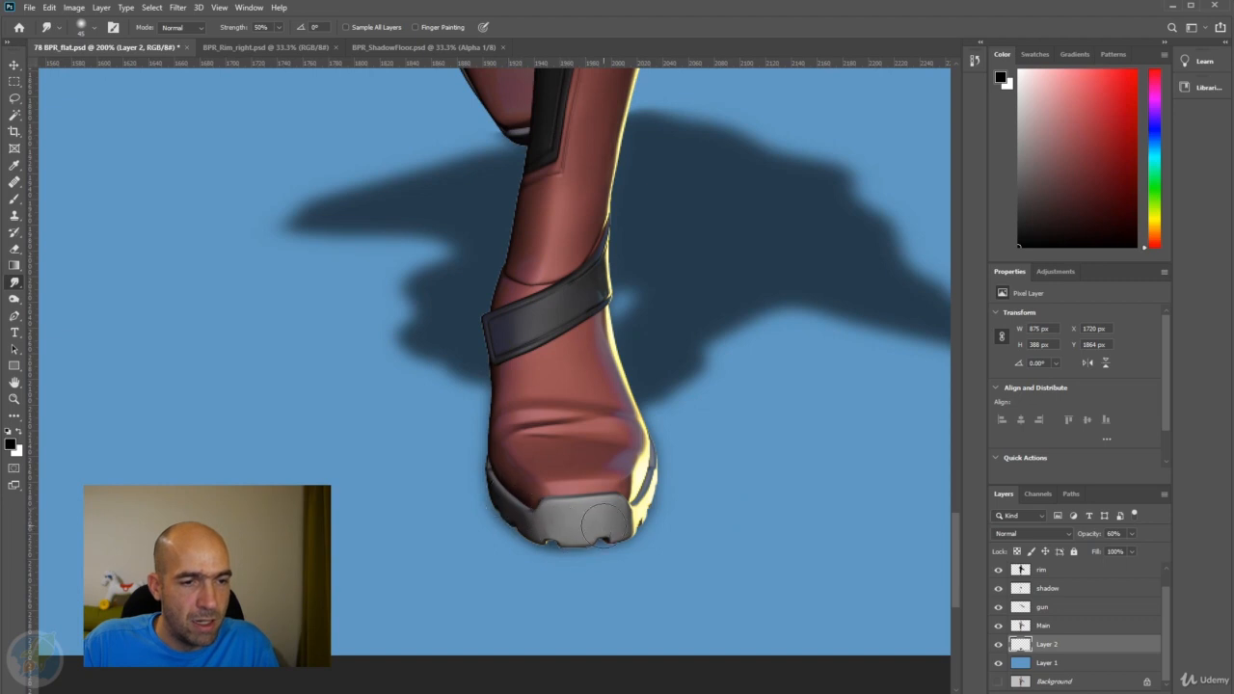
scroll(591, 531, down, 3)
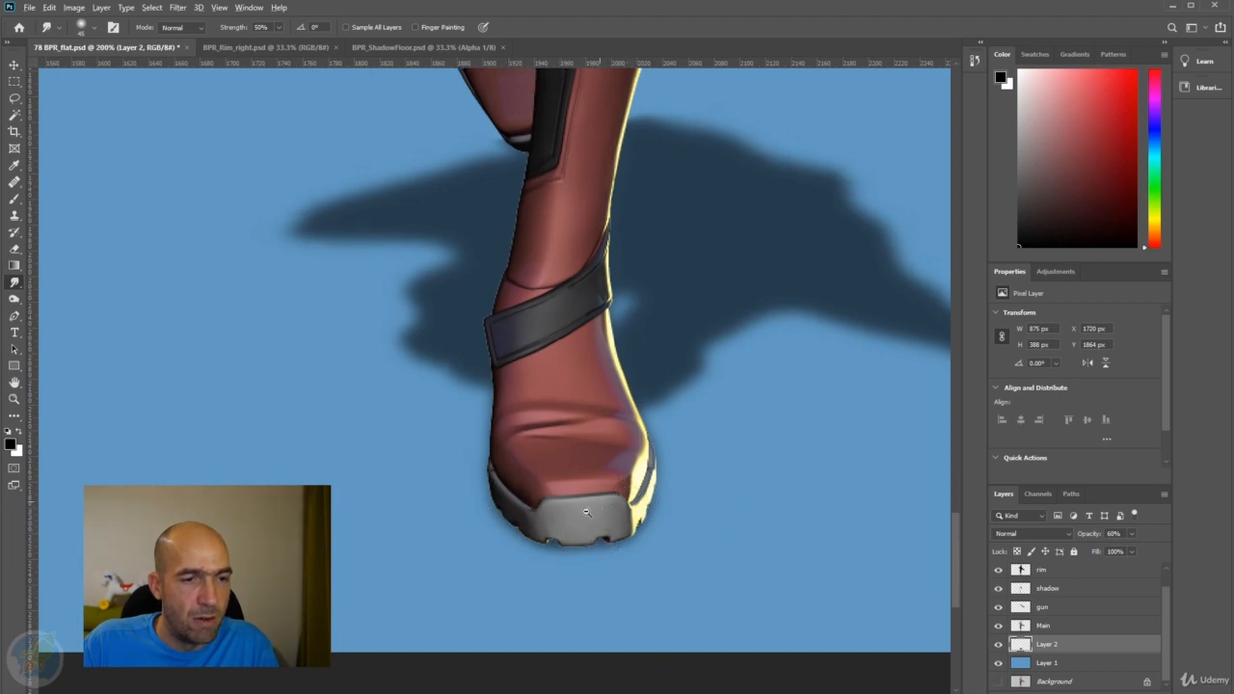
scroll(601, 516, down, 1)
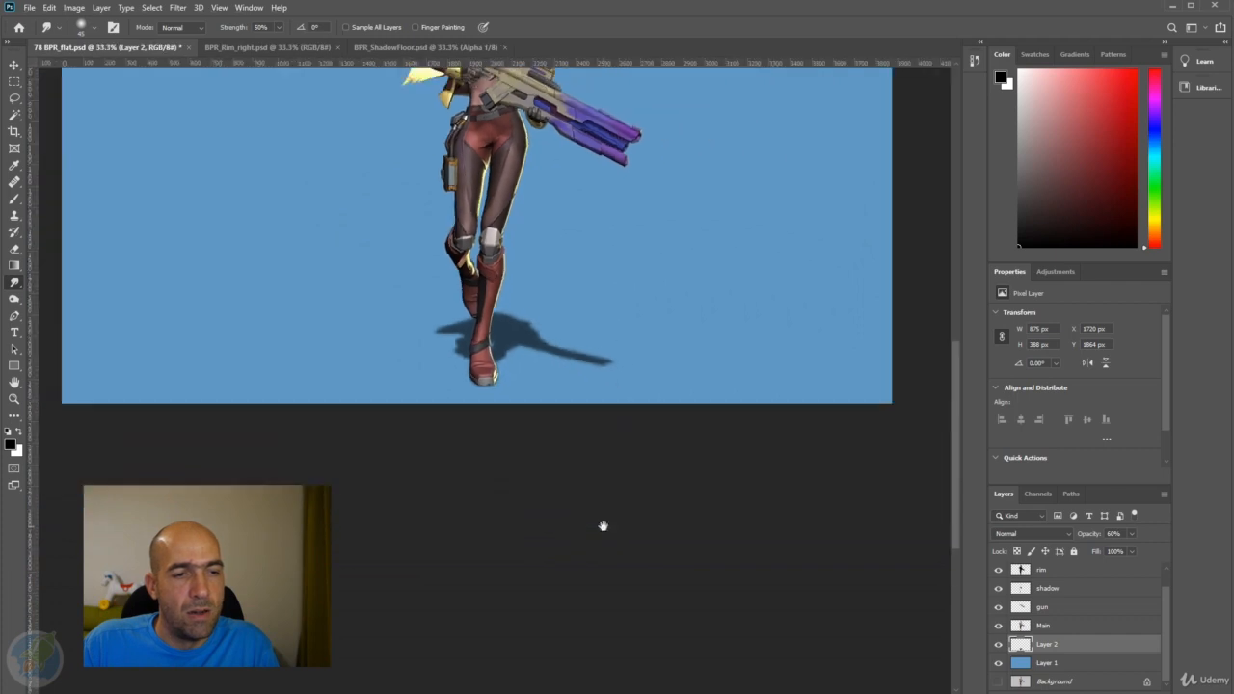
drag(576, 385, 621, 492)
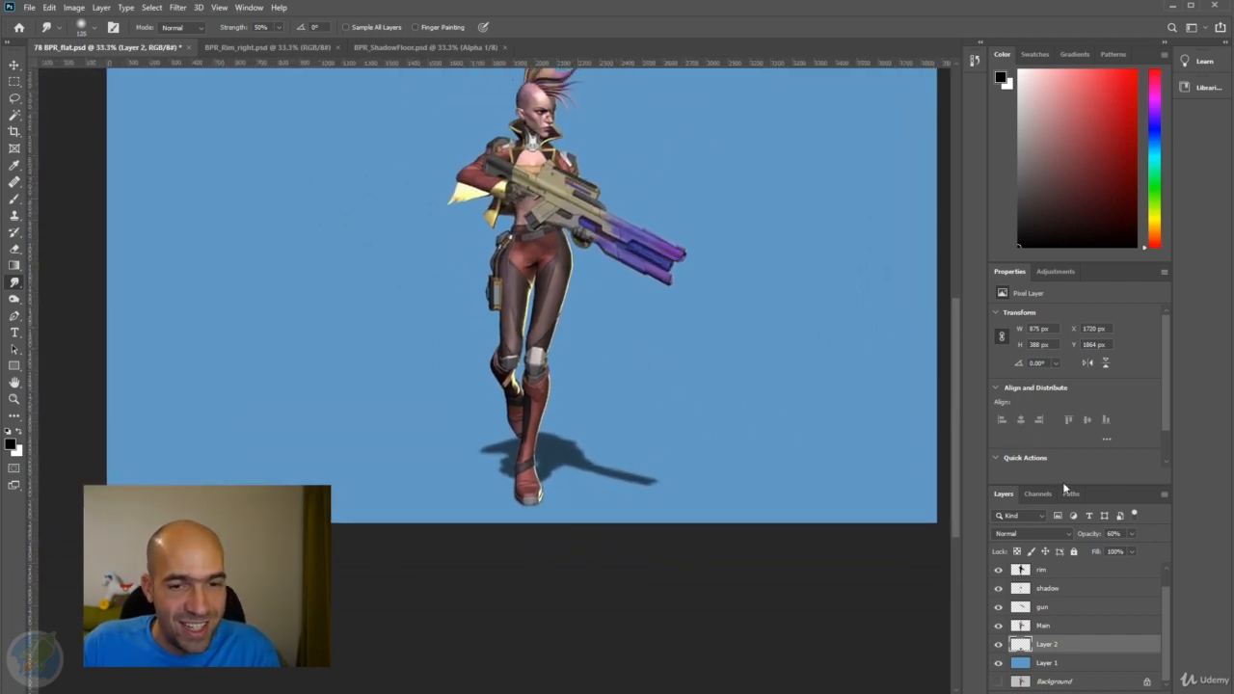
Raise Layer 2's opacity to 100% and add a layer mask to it, with the keyboard language set to English (United States).
drag(1088, 536, 1122, 536)
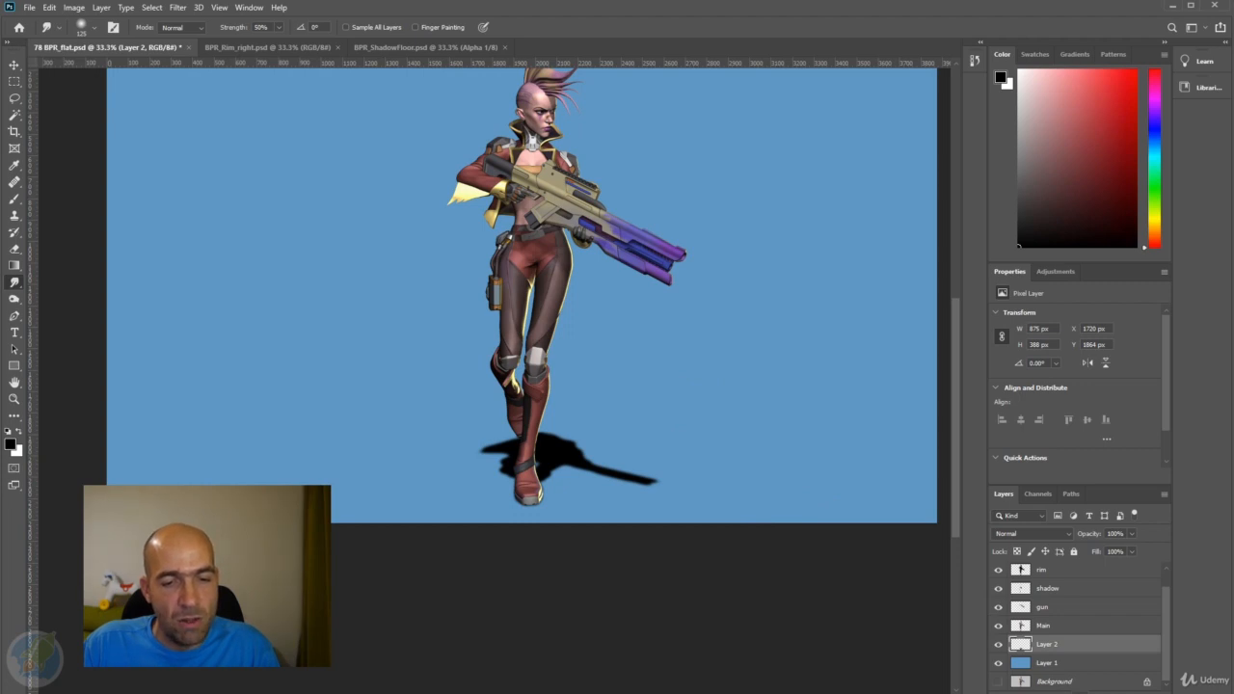
click(1075, 692)
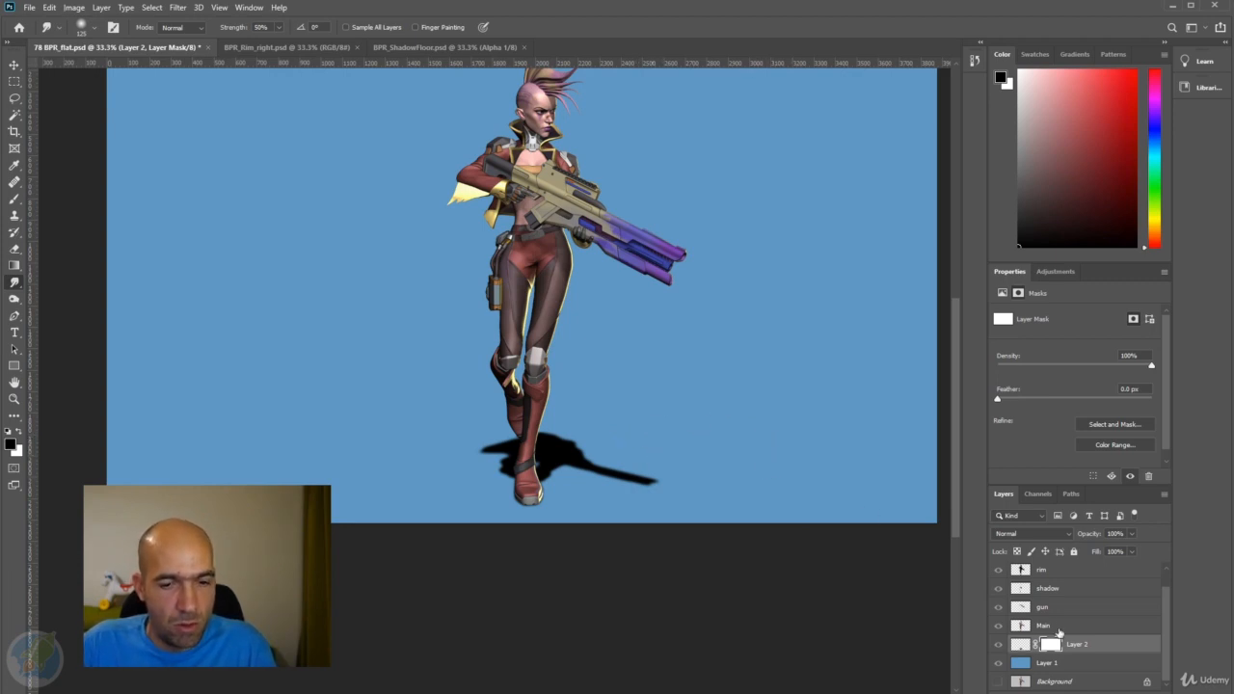
click(1148, 693)
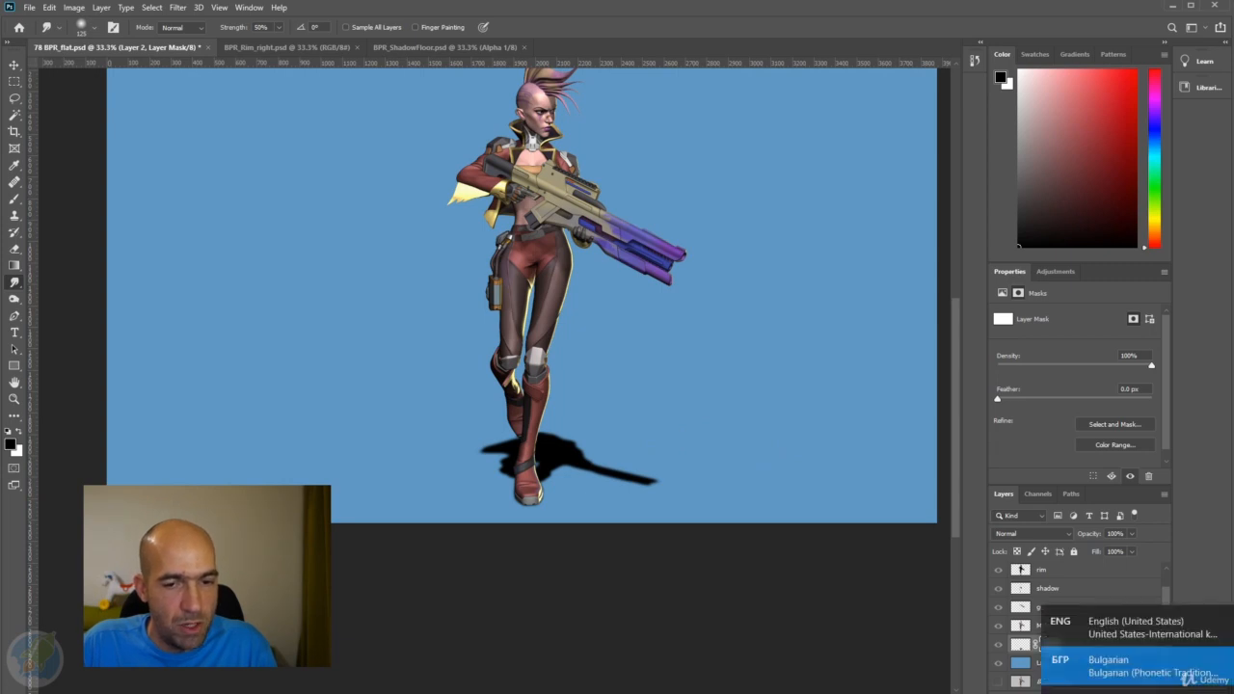
click(1095, 626)
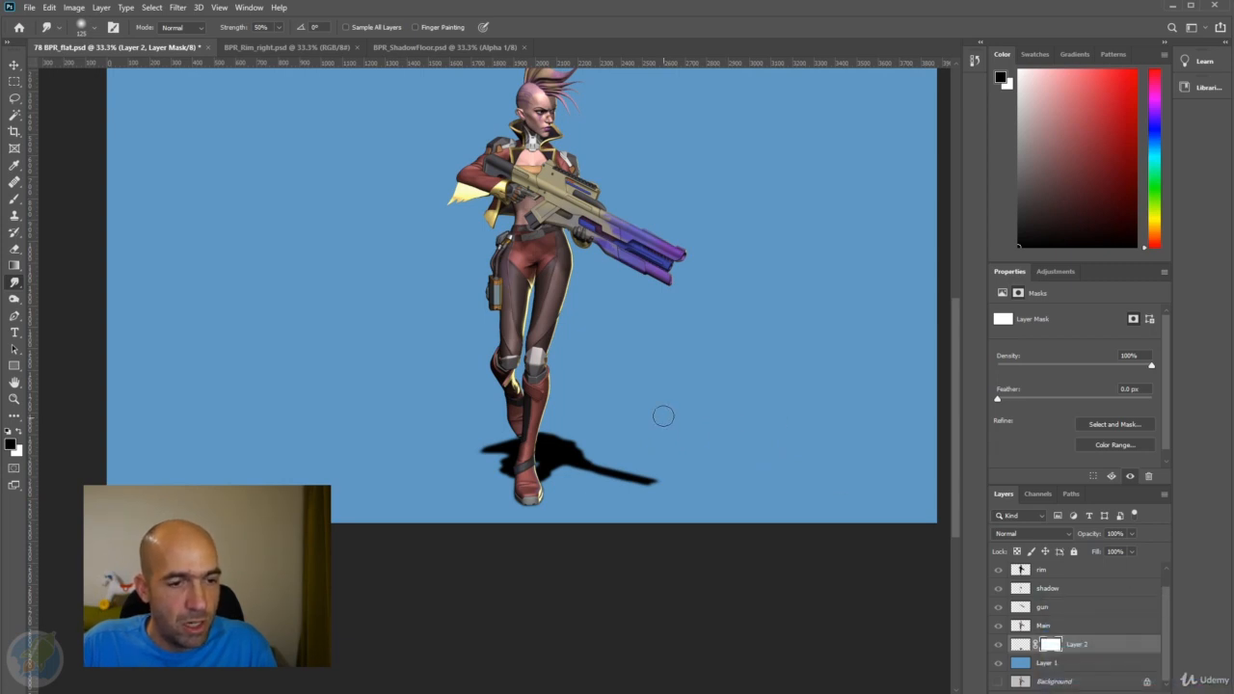
Set up the Brush tool with a soft 800 px tip at 30% opacity for painting on the Layer 2 mask.
key(bracketright)
key(bracketright)
key(bracketright)
key(bracketright)
key(bracketright)
key(bracketright)
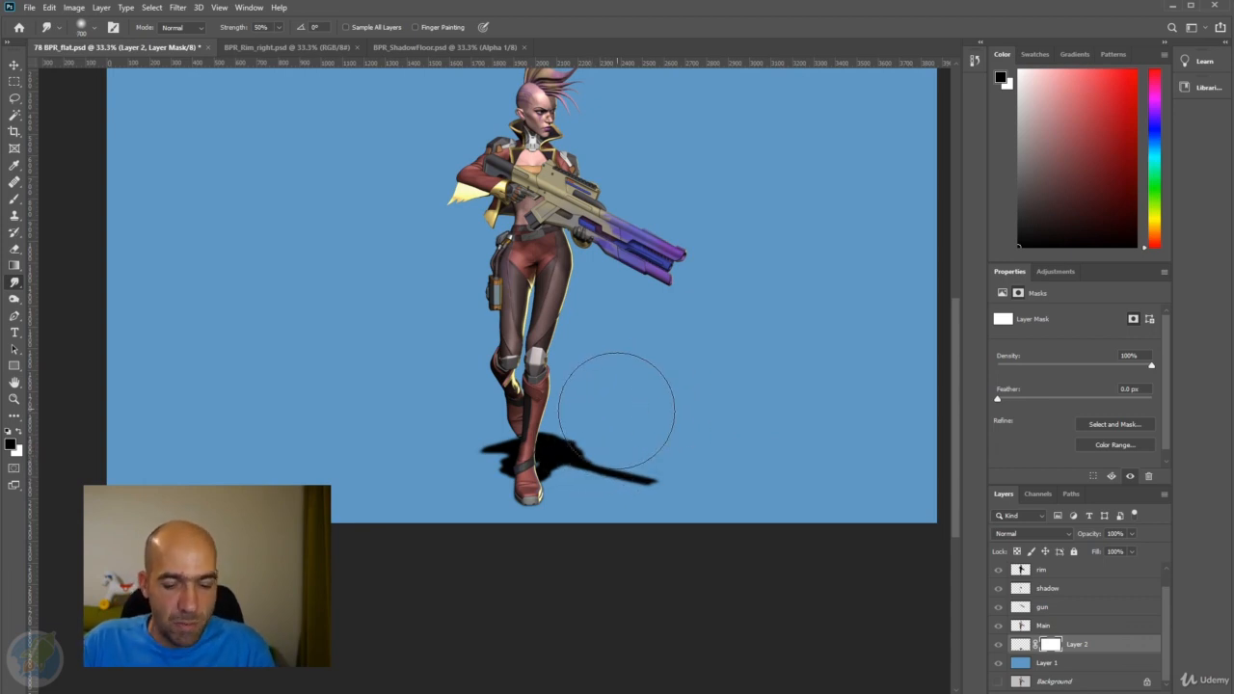
key(shift)
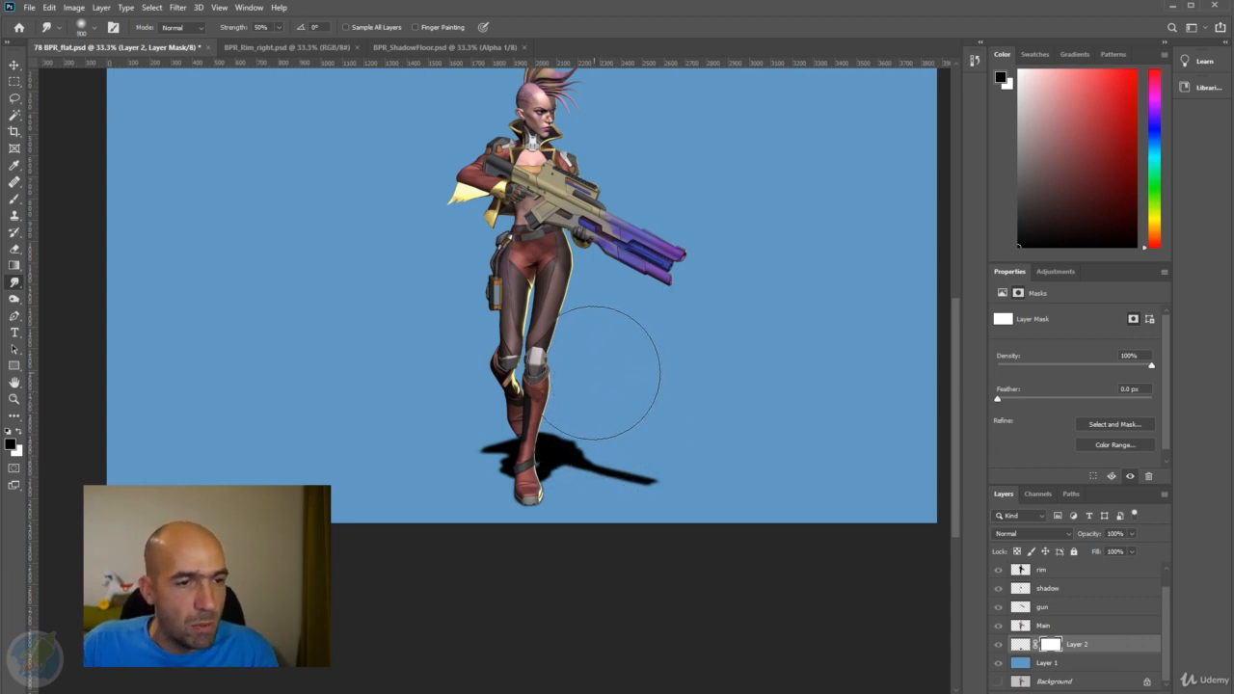
key(bracketright)
key(bracketright)
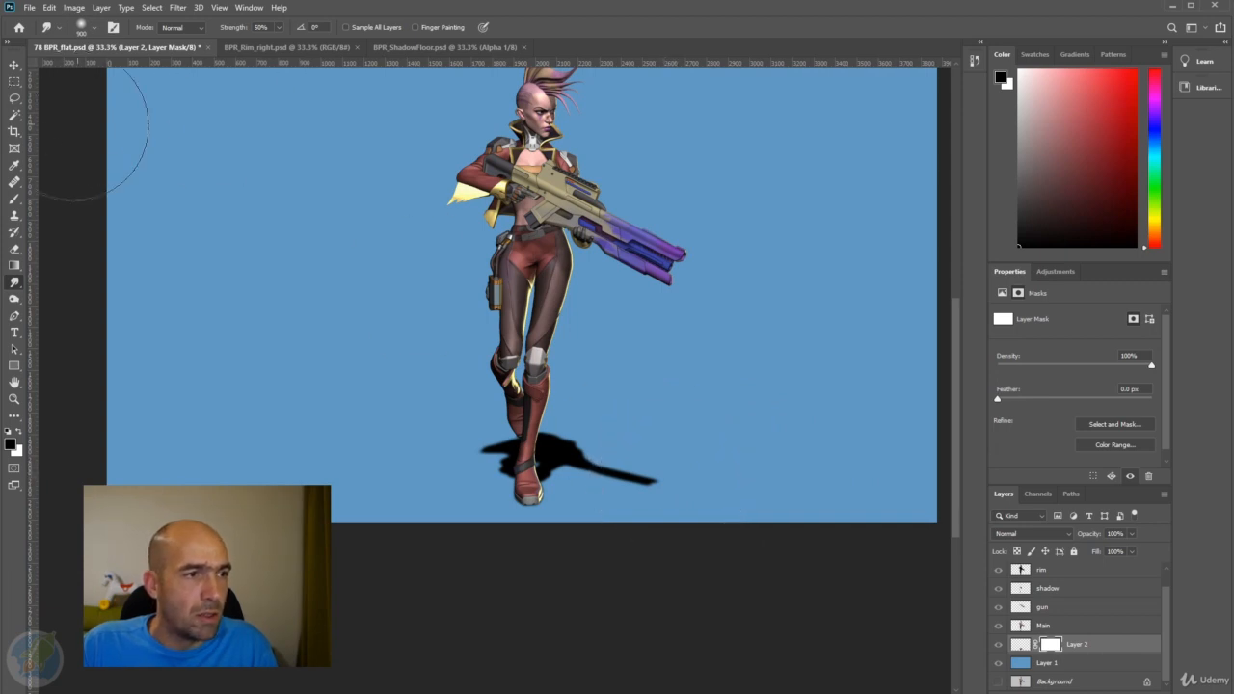
key(b)
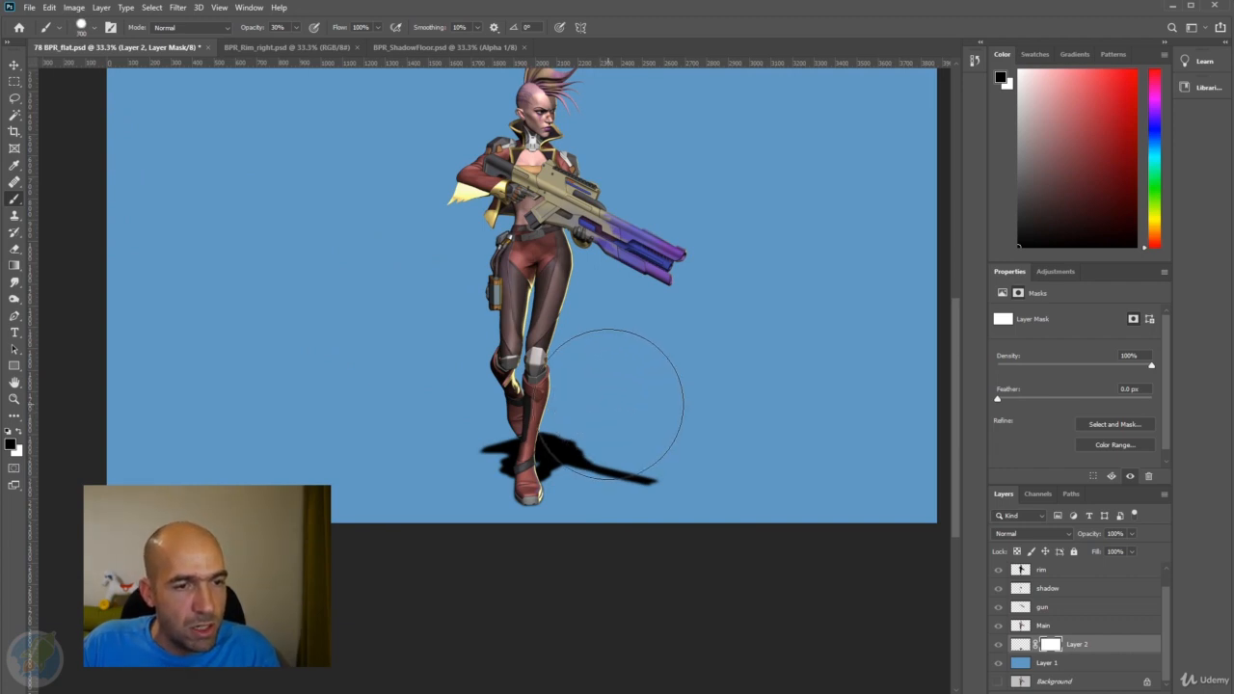
key(bracketleft)
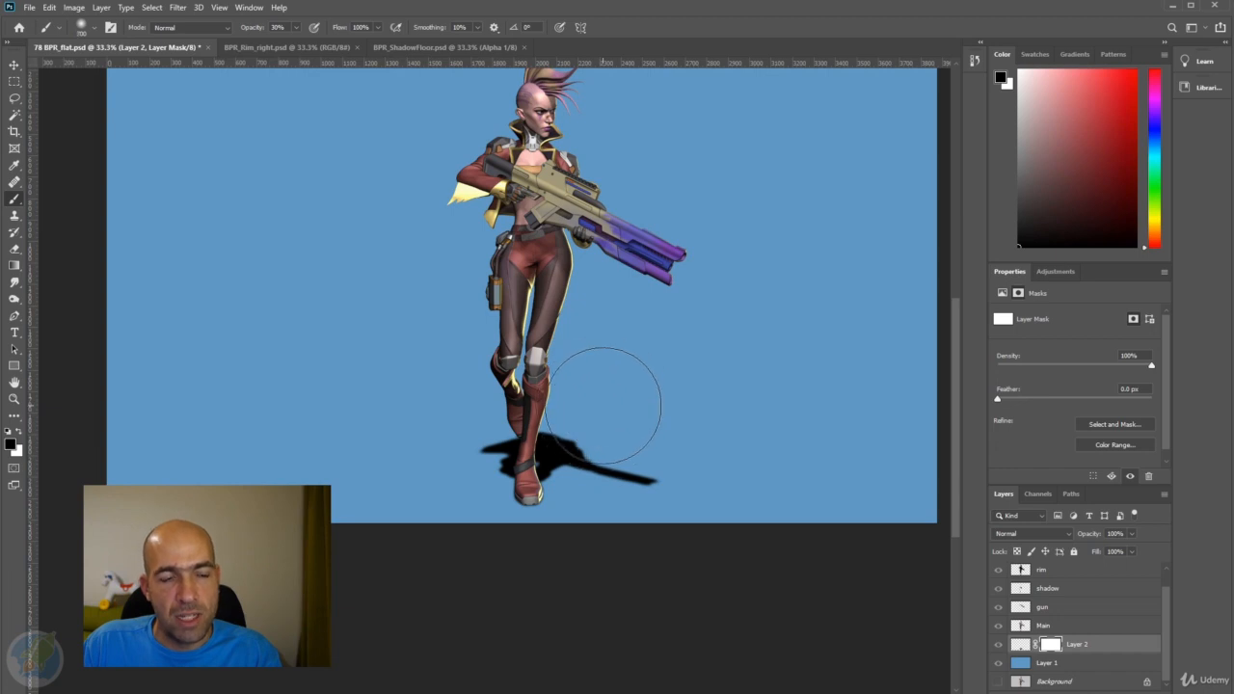
key(bracketright)
key(bracketright)
key(bracketright)
key(bracketright)
key(bracketright)
key(bracketright)
key(bracketright)
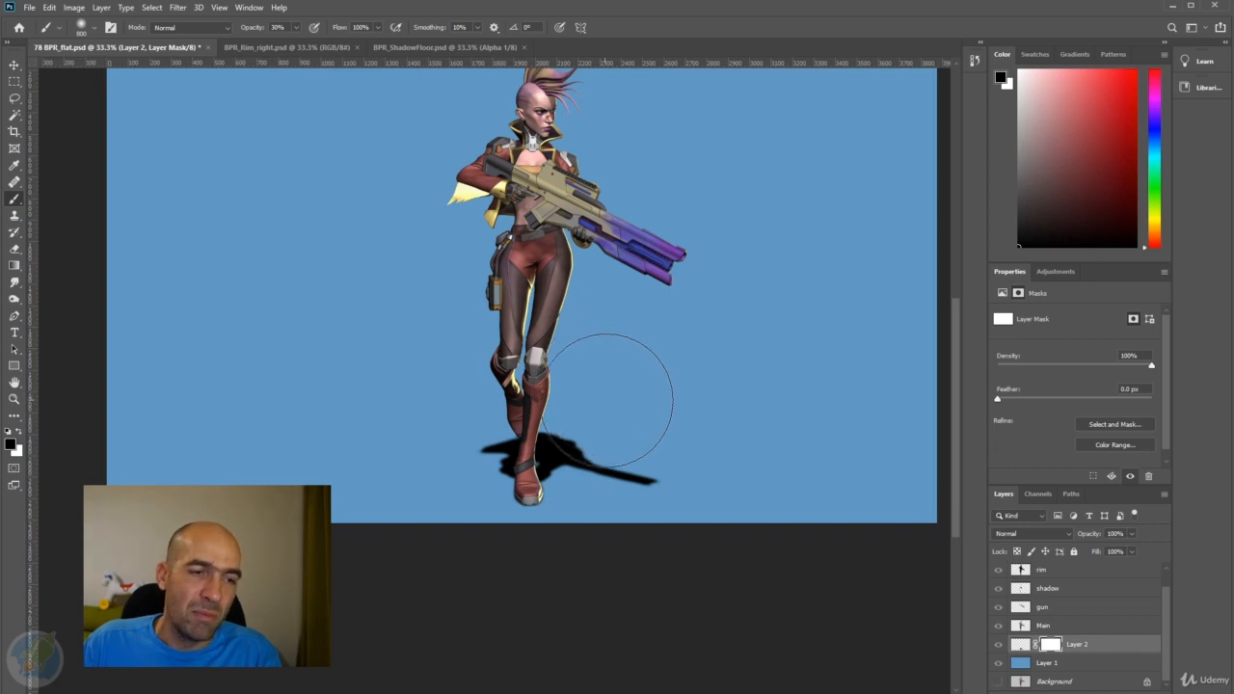
Try to fade the floor shadow by painting black over it on the Layer 2 mask, and toggle Quick Mask mode.
mouse_move(683, 433)
mouse_down()
mouse_move(538, 411)
mouse_move(492, 422)
mouse_up()
key(ctrl+z)
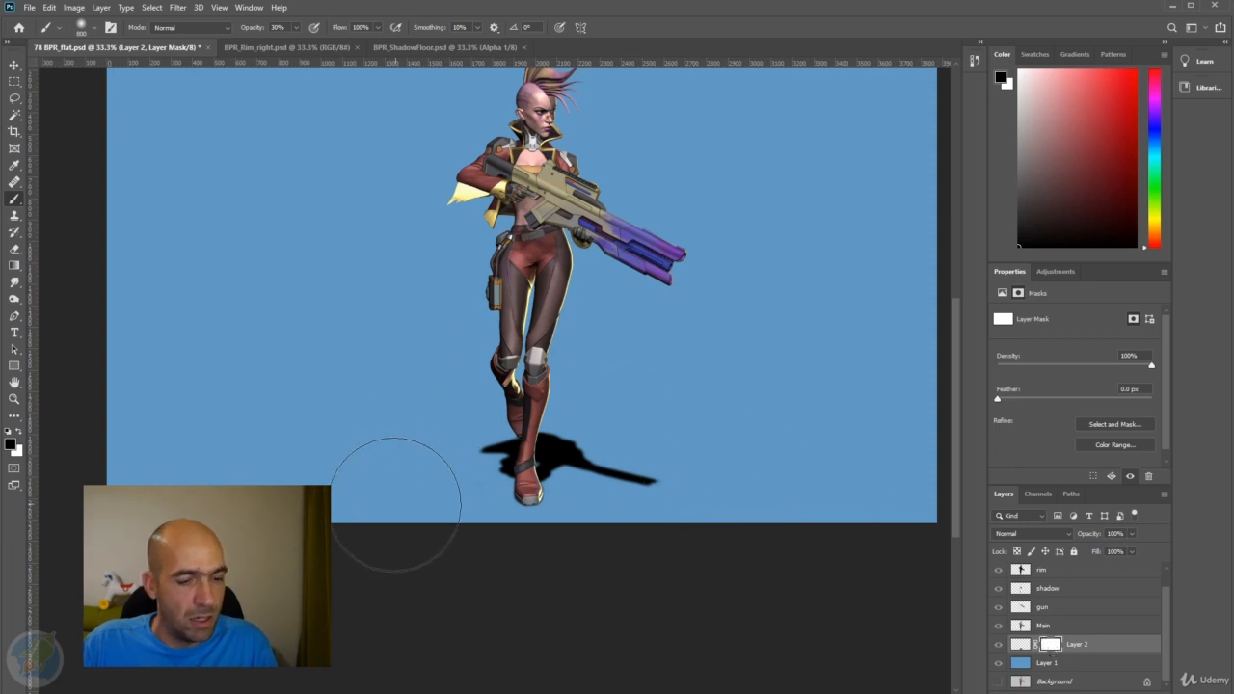
mouse_move(633, 450)
mouse_down()
mouse_move(469, 414)
mouse_move(639, 449)
mouse_move(481, 401)
mouse_move(612, 428)
mouse_up()
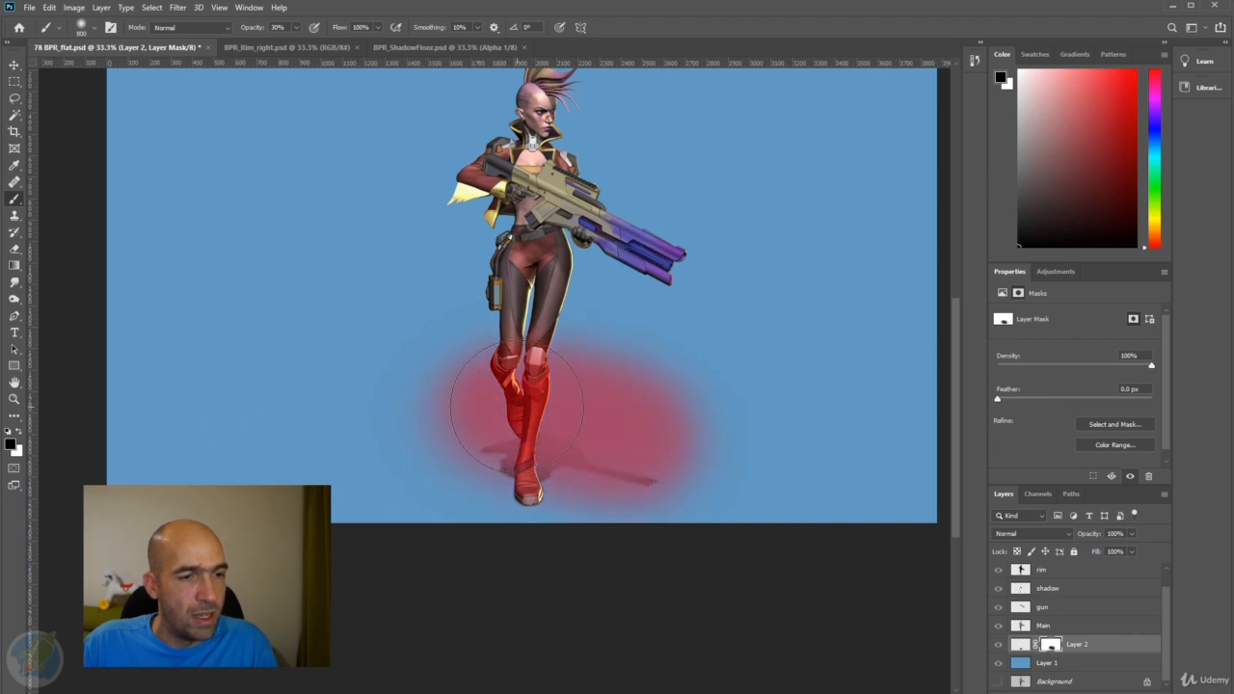
drag(516, 409, 645, 447)
key(q)
key(q)
key(q)
key(q)
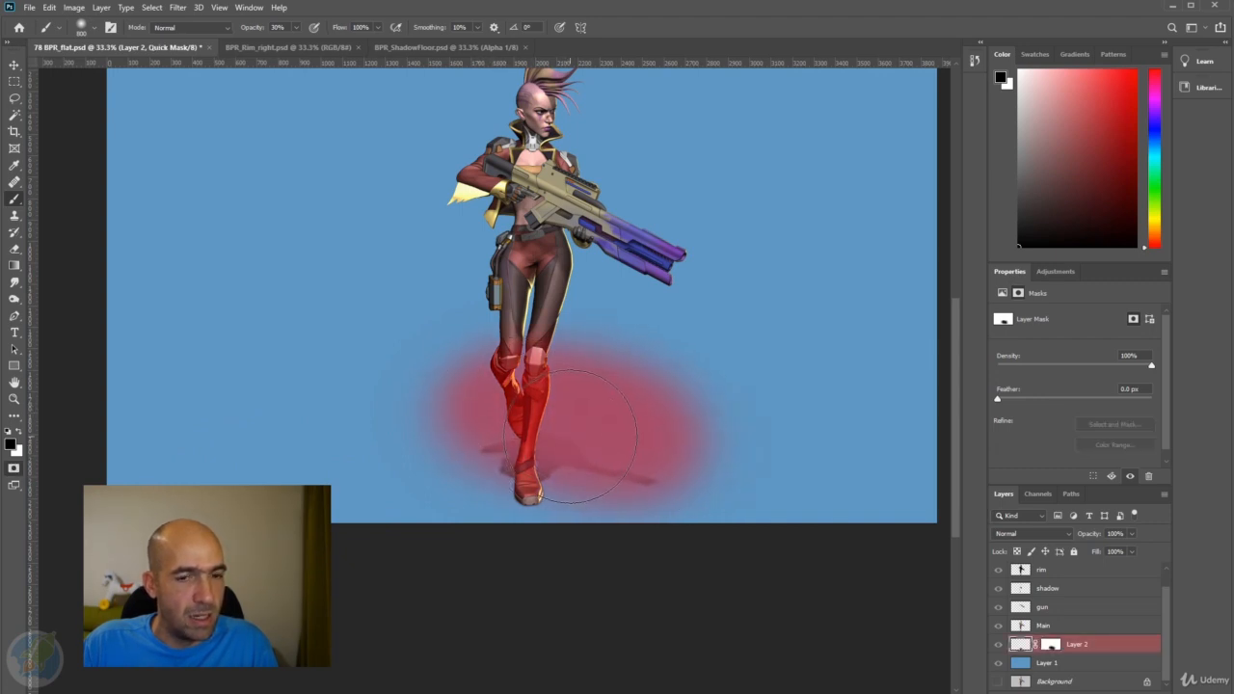
Delete the painted Layer 2 mask through its mask channel.
click(1039, 495)
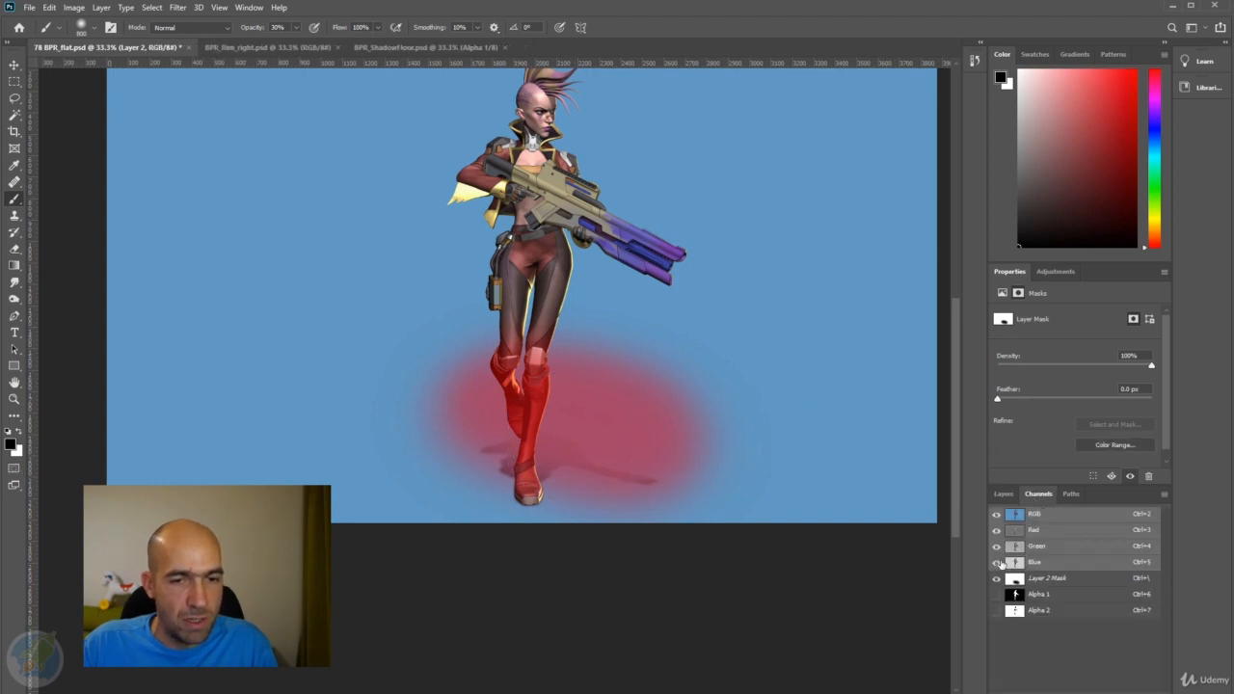
click(1048, 579)
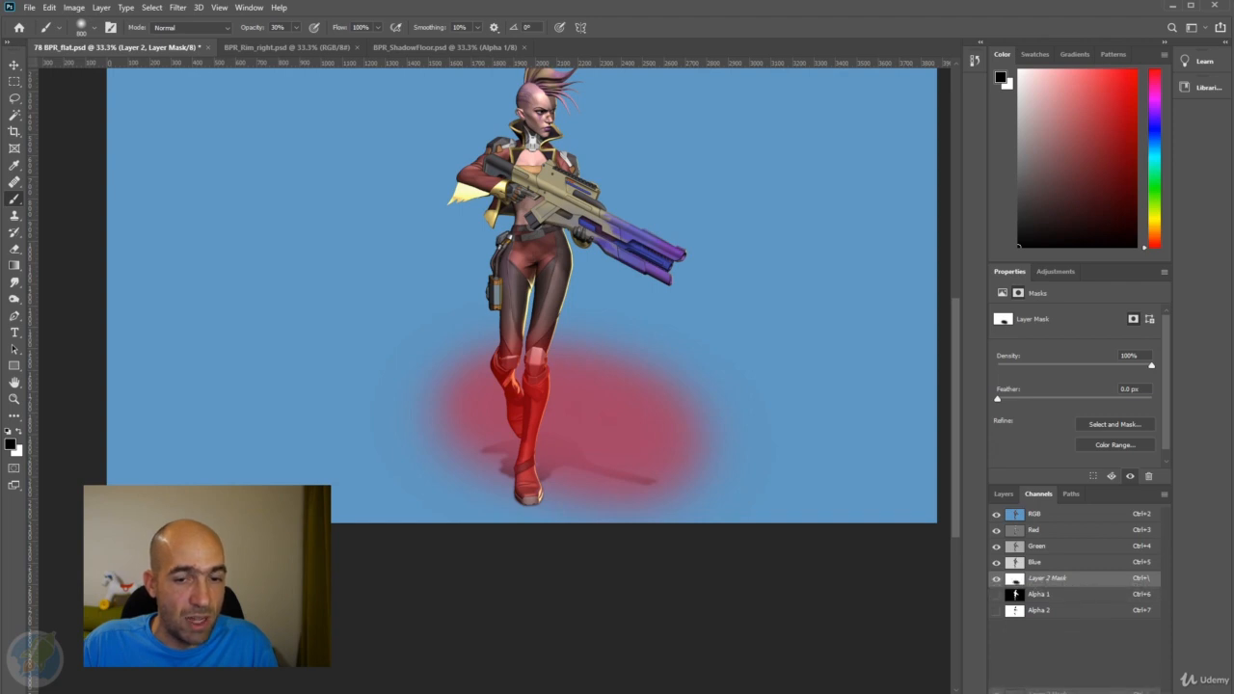
drag(1147, 692, 1148, 693)
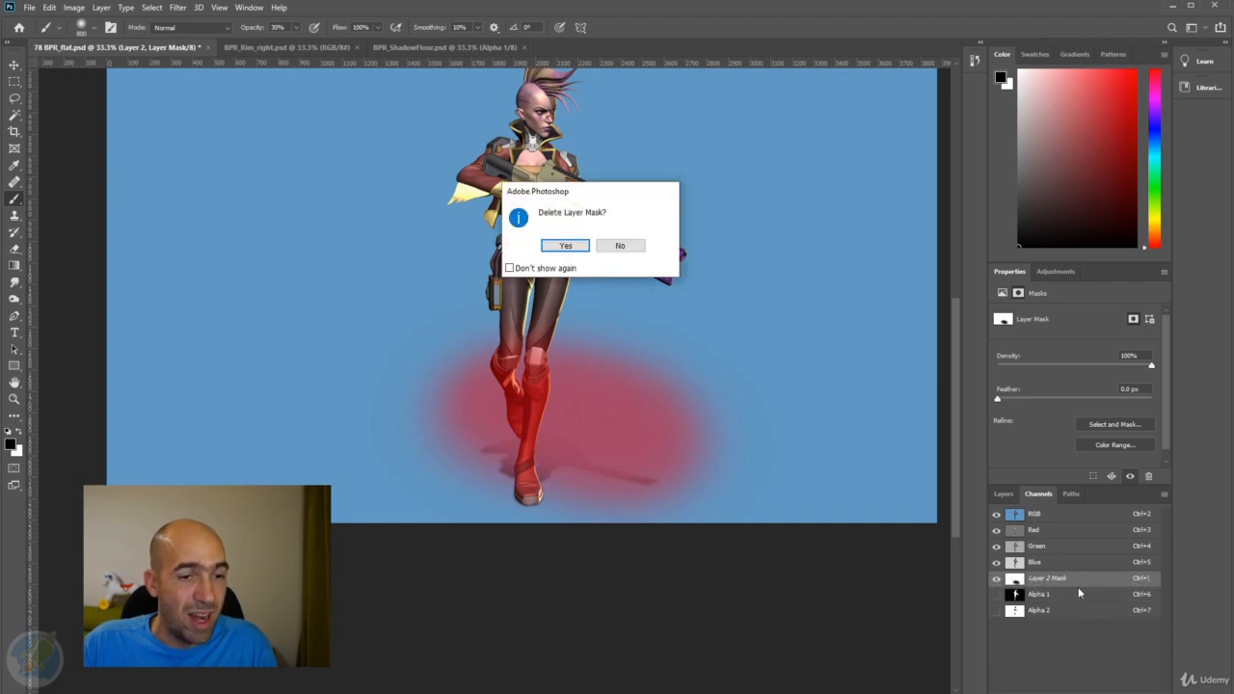
click(566, 246)
click(1005, 494)
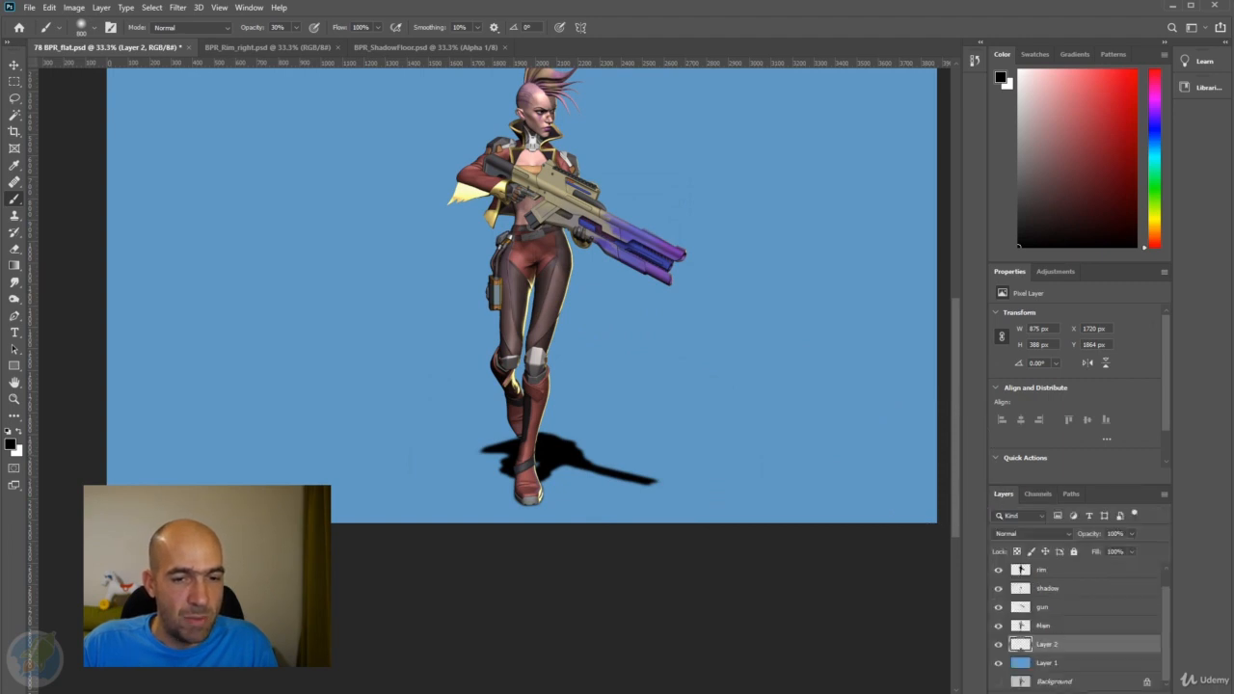
Add a fresh mask to Layer 2 and paint black on it at 800 px to fade the shadow behind the boots.
click(1074, 692)
drag(634, 394, 656, 383)
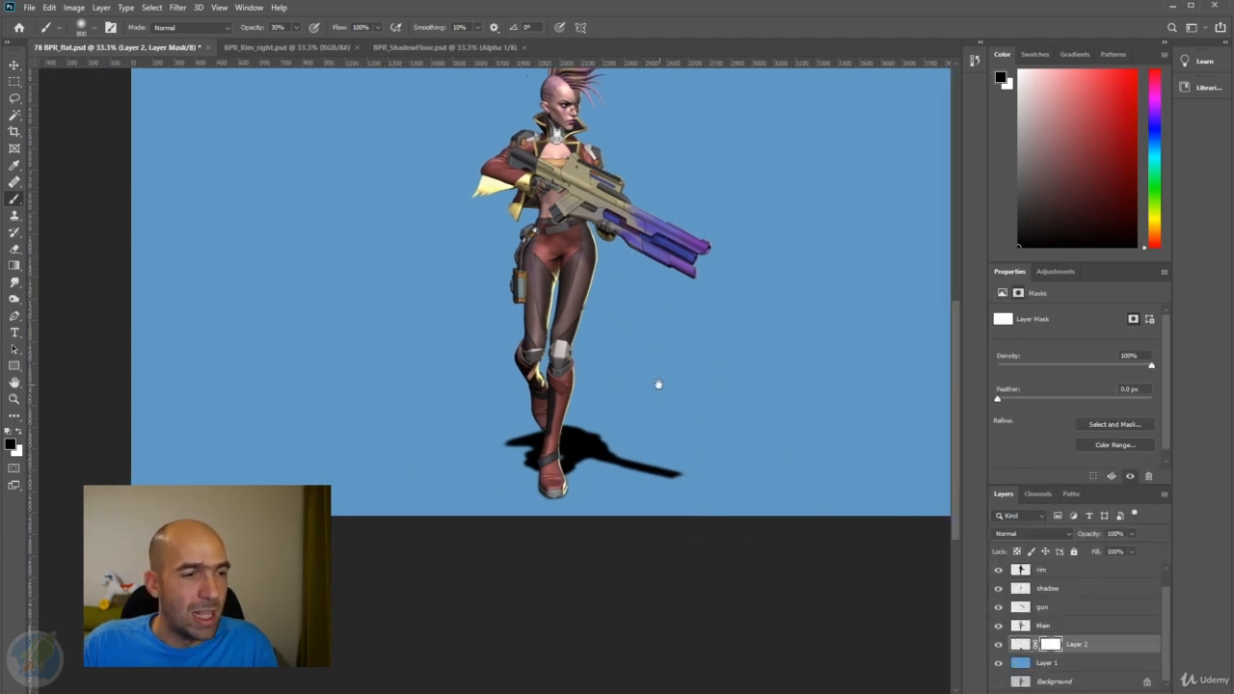
mouse_move(238, 332)
mouse_down()
mouse_move(212, 295)
mouse_move(179, 303)
mouse_up()
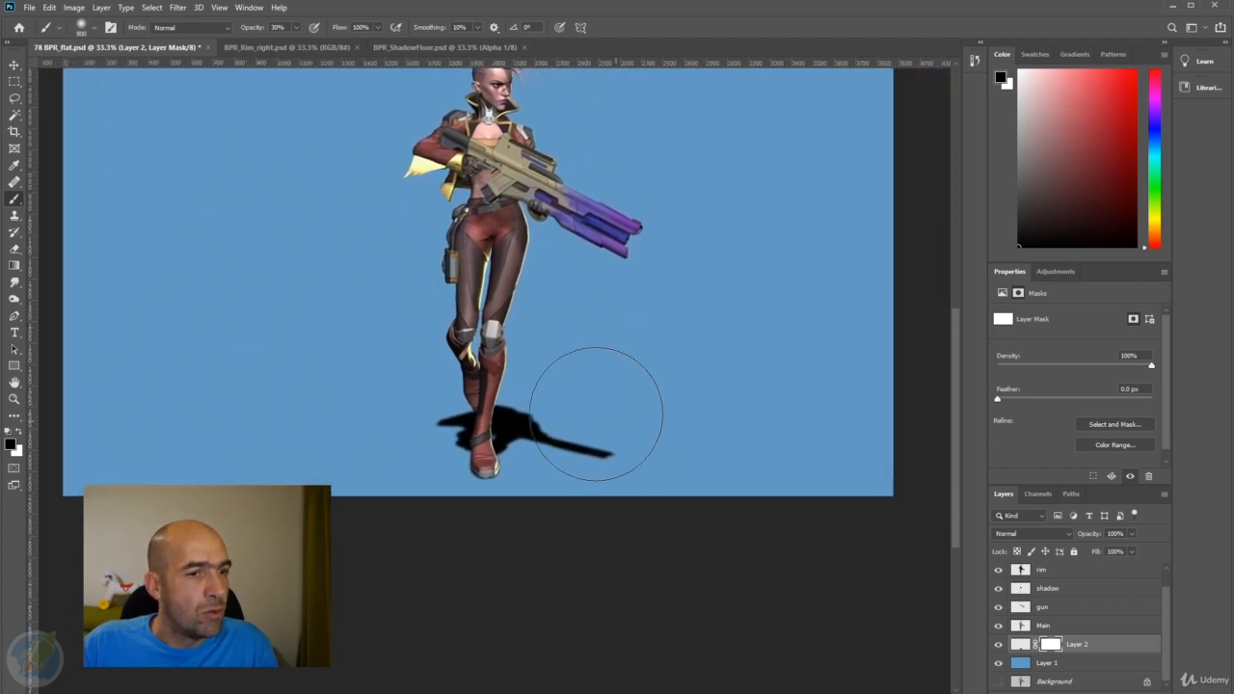
mouse_move(620, 411)
mouse_down()
mouse_move(667, 426)
mouse_move(442, 386)
mouse_move(699, 411)
mouse_up()
key(ctrl+z)
drag(382, 394, 614, 380)
drag(363, 414, 466, 369)
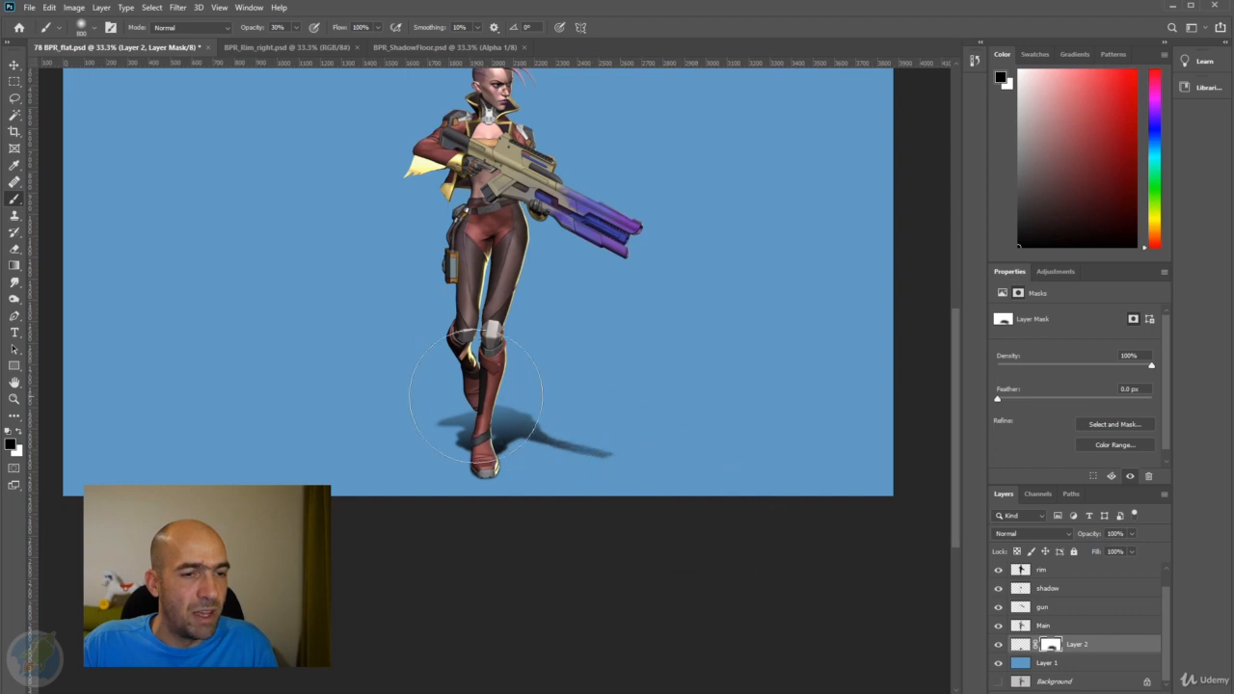
Enlarge the brush to 1300 px and fade the floor shadow further on the Layer 2 mask, especially its far end.
key(bracketright)
key(bracketright)
key(bracketright)
key(bracketright)
key(bracketright)
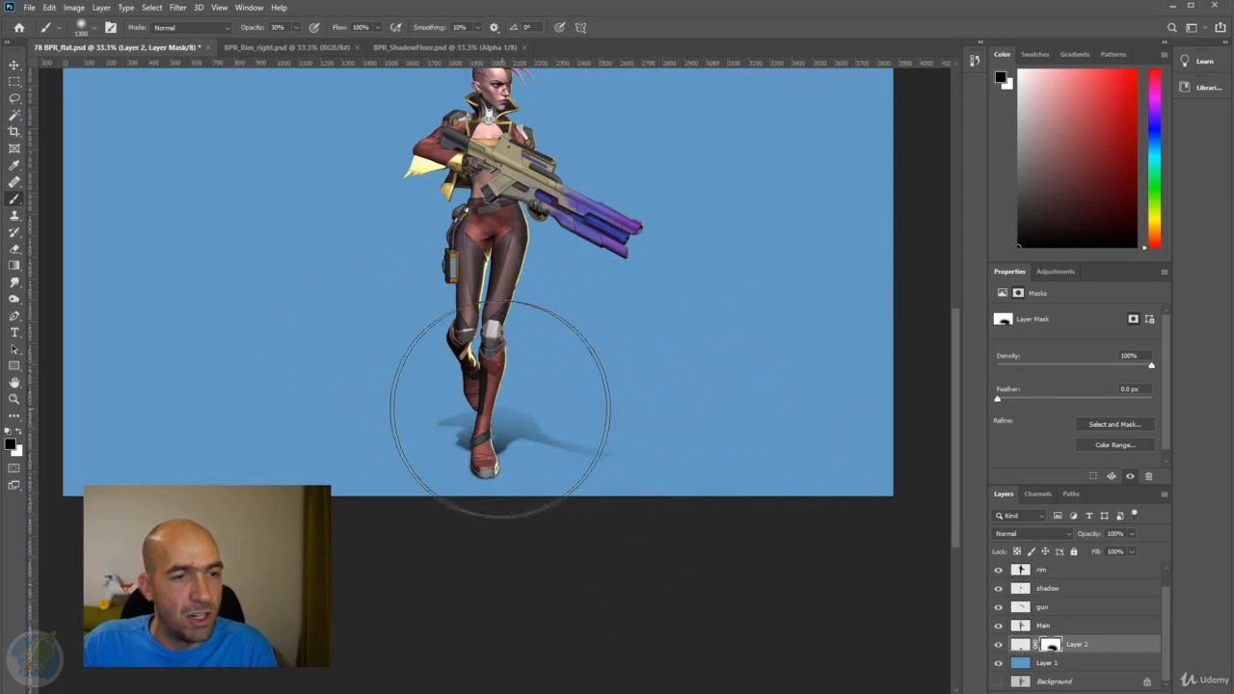
key(alt+space)
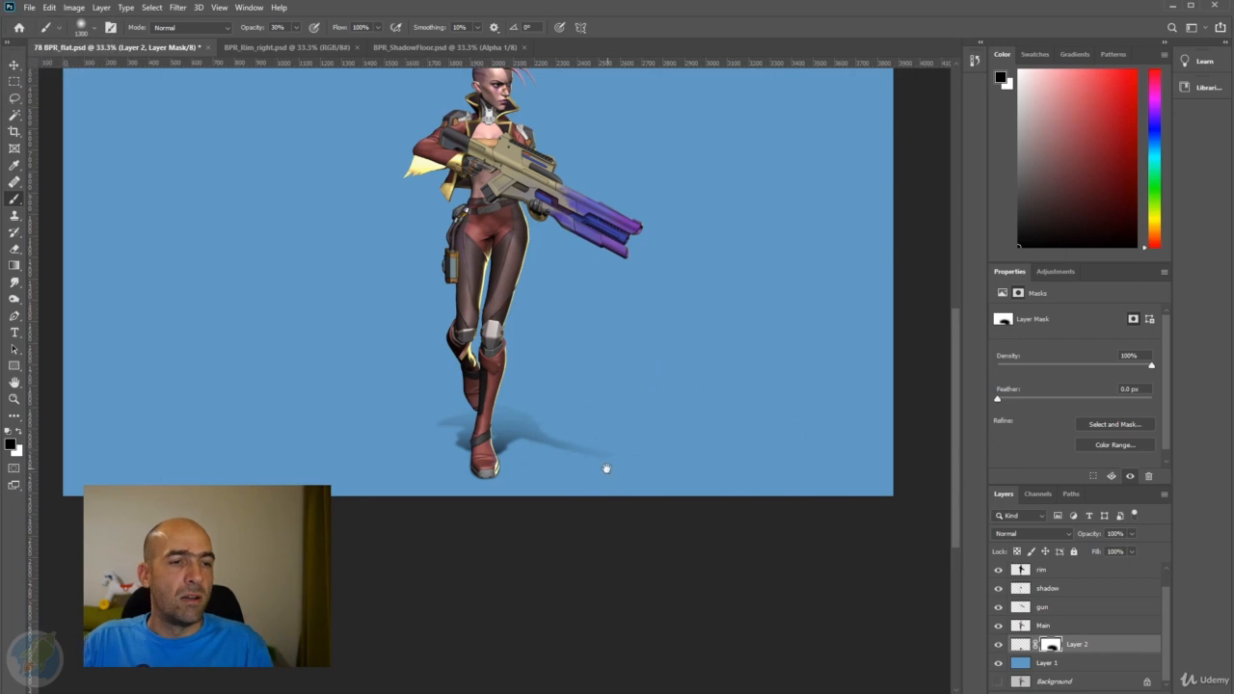
alt+click(607, 469)
alt+click(605, 470)
drag(483, 437, 529, 449)
ctrl+click(573, 431)
ctrl+click(578, 428)
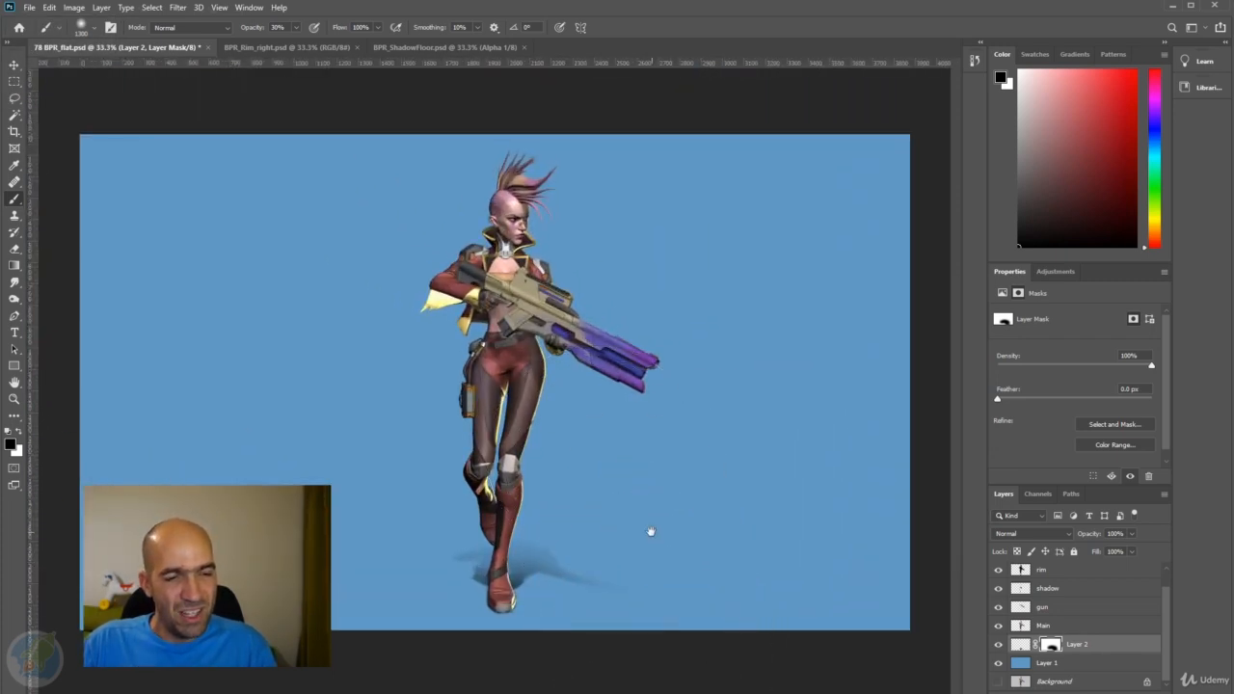
Paint white at 700 px on the Layer 2 mask below the front boot to bring back some nearby shadow.
ctrl+click(575, 587)
mouse_move(604, 528)
mouse_down()
mouse_move(627, 415)
mouse_move(580, 504)
mouse_up()
key(x)
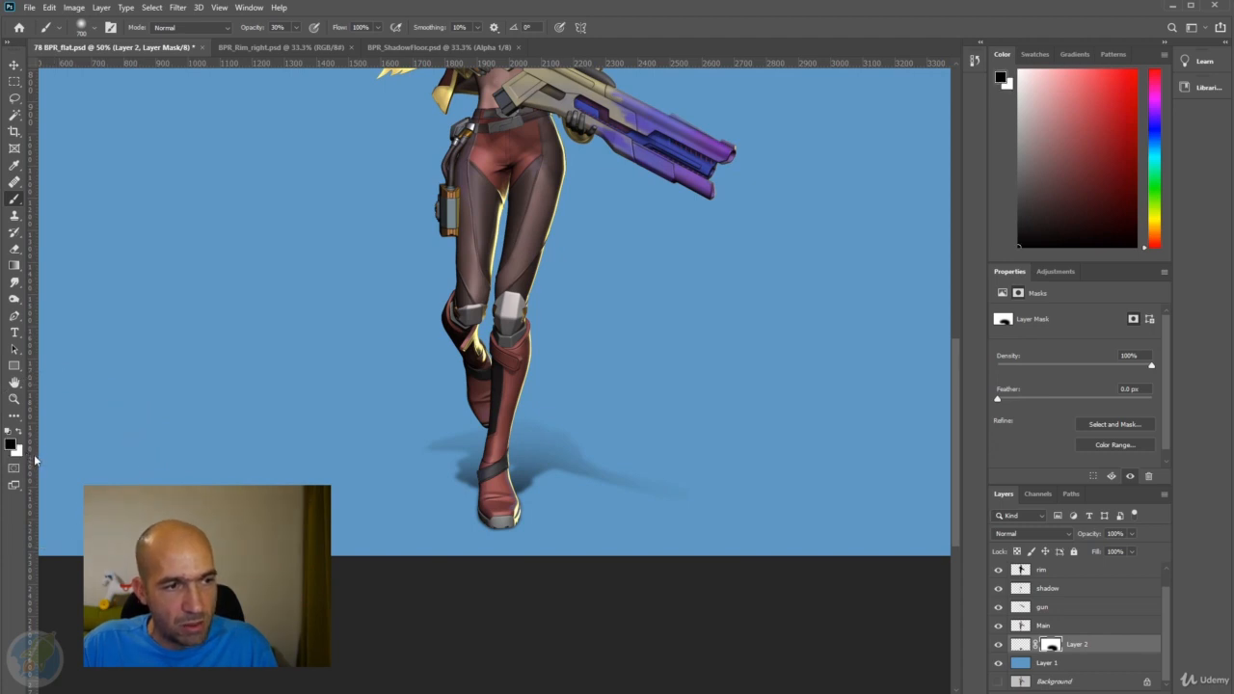
key(x)
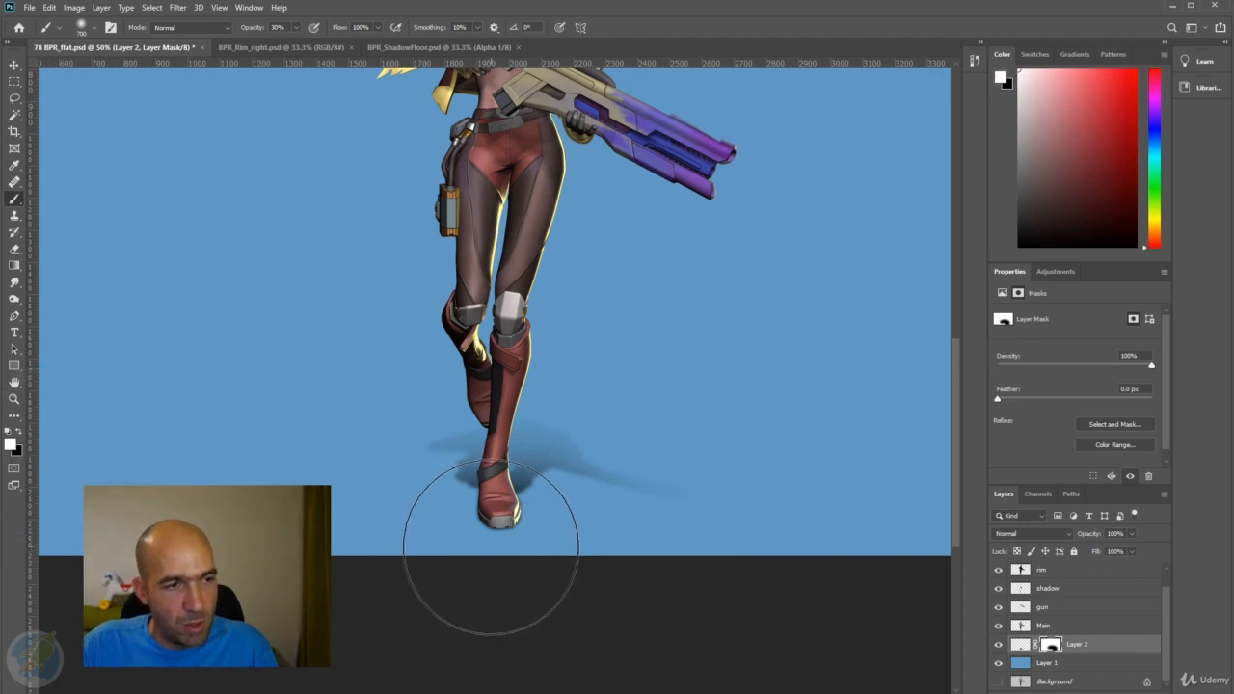
mouse_move(510, 547)
mouse_down()
mouse_move(540, 576)
mouse_move(488, 575)
mouse_move(582, 567)
mouse_up()
key(x)
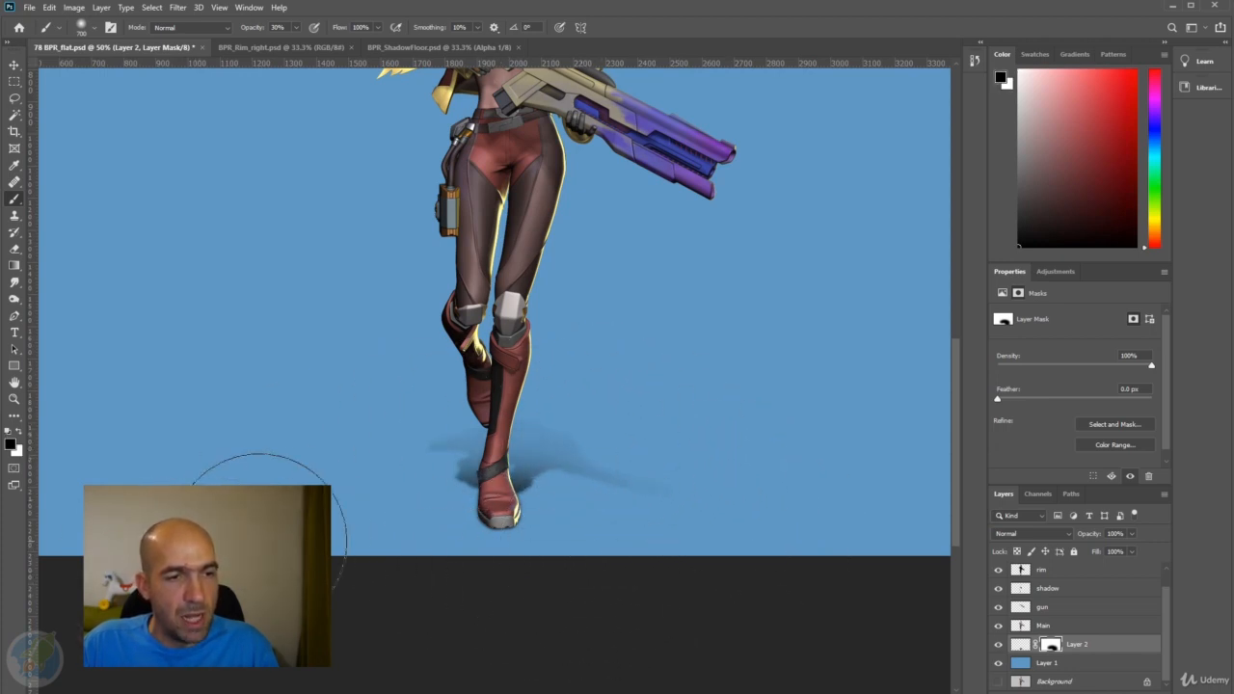
Enlarge the brush to 1100 px and paint white on the Layer 2 mask below the boots, undoing and redoing the stroke.
alt+click(461, 477)
alt+click(462, 464)
drag(485, 405, 486, 498)
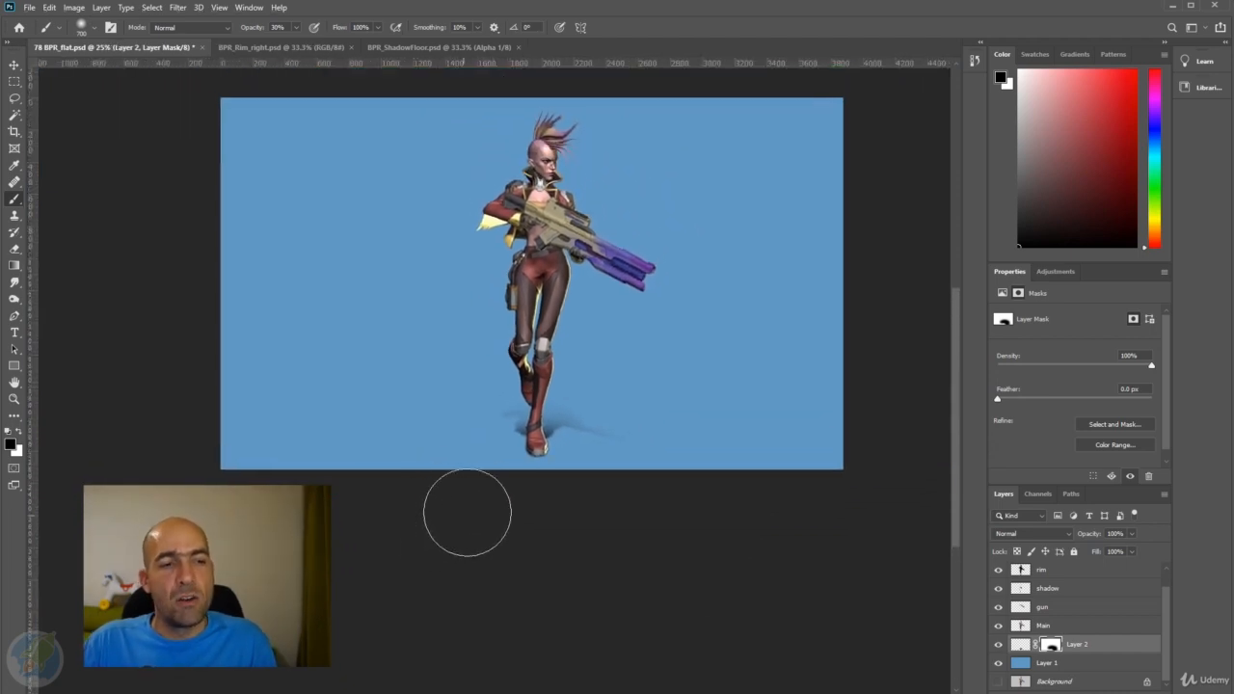
key(bracketright)
key(bracketright)
key(bracketright)
key(bracketright)
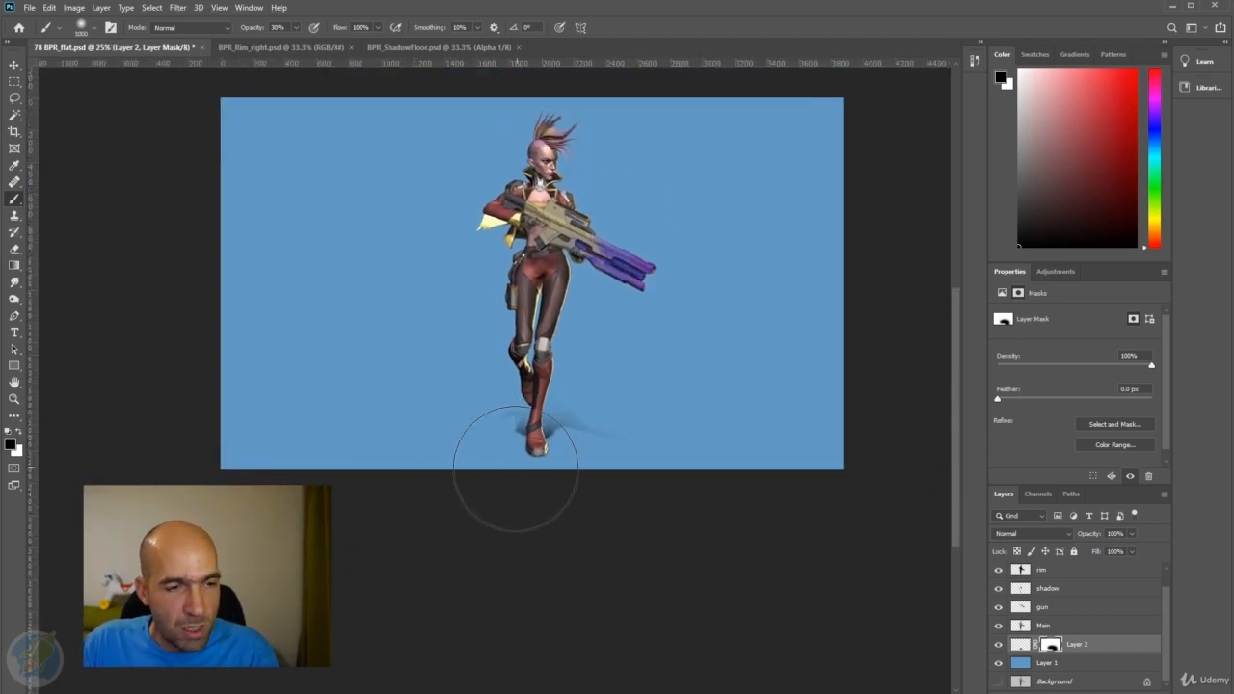
key(x)
mouse_move(562, 457)
mouse_down()
mouse_move(617, 456)
mouse_move(641, 514)
mouse_up()
key(ctrl+z)
drag(559, 491, 507, 518)
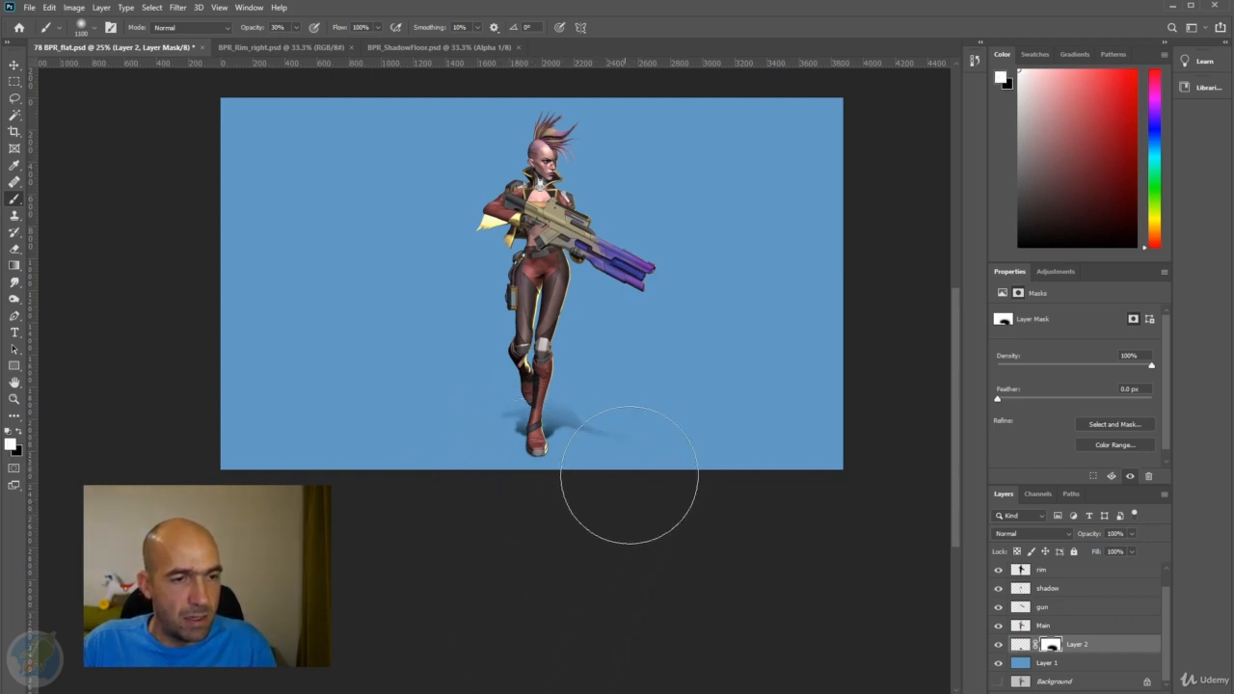
Open BPR_AO.psd as its own document and close BPR_ShadowFloor.psd.
scroll(402, 512, up, 2)
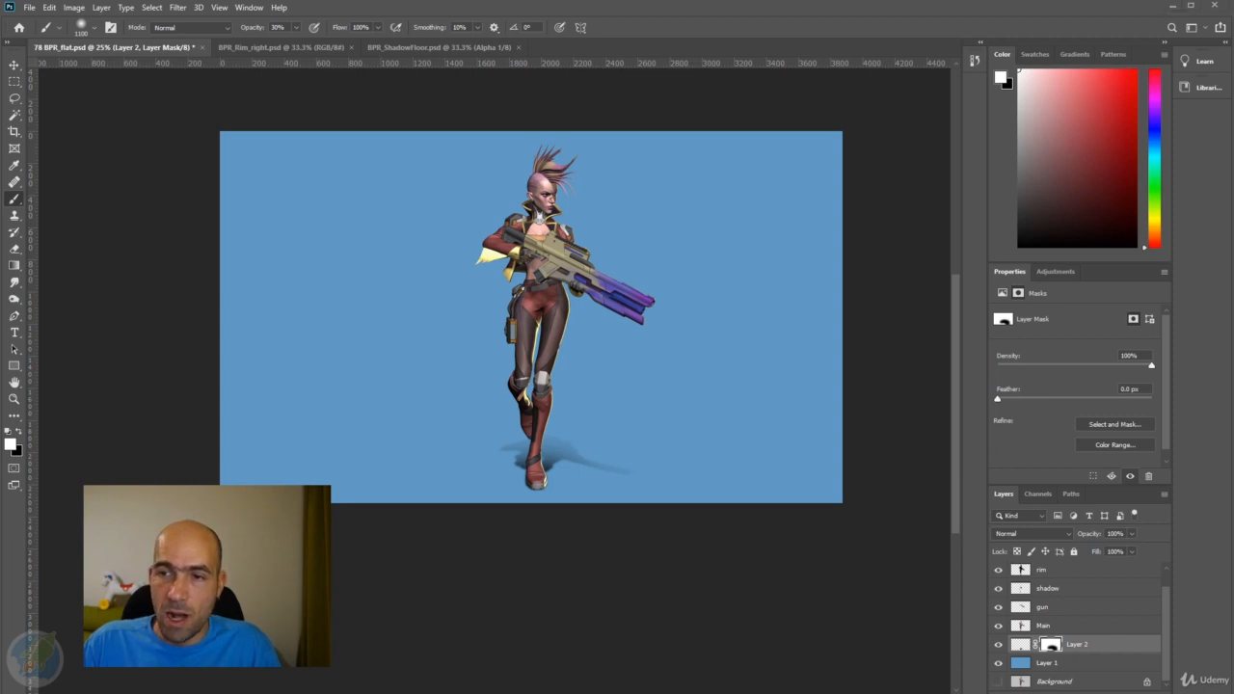
drag(922, 177, 761, 53)
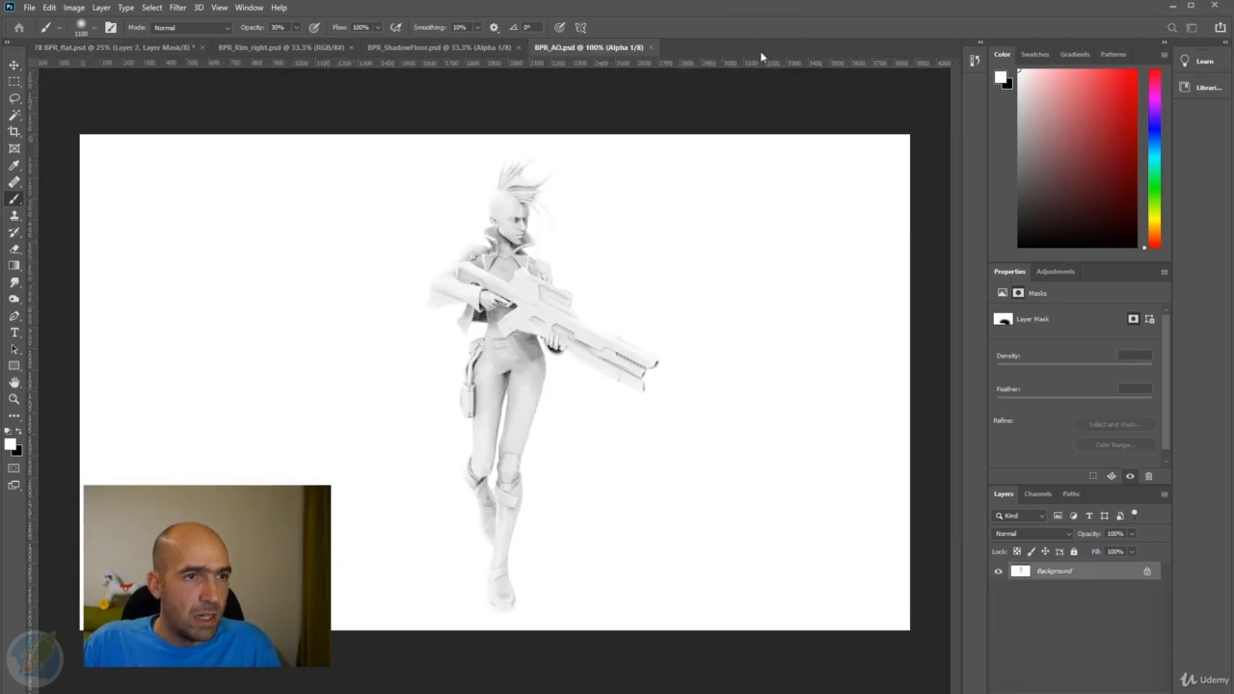
click(518, 47)
Copy the entire BPR_AO.psd image and paste it directly above the rim layer in BPR_flat.psd.
key(ctrl+a)
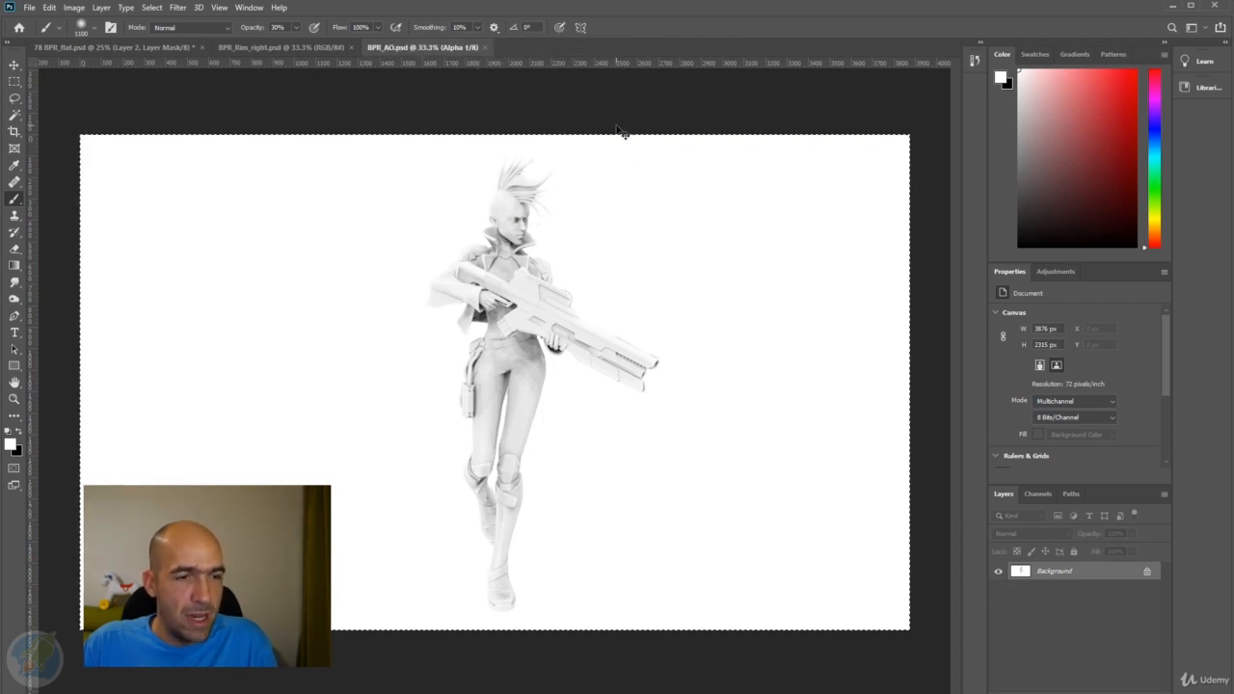
click(93, 48)
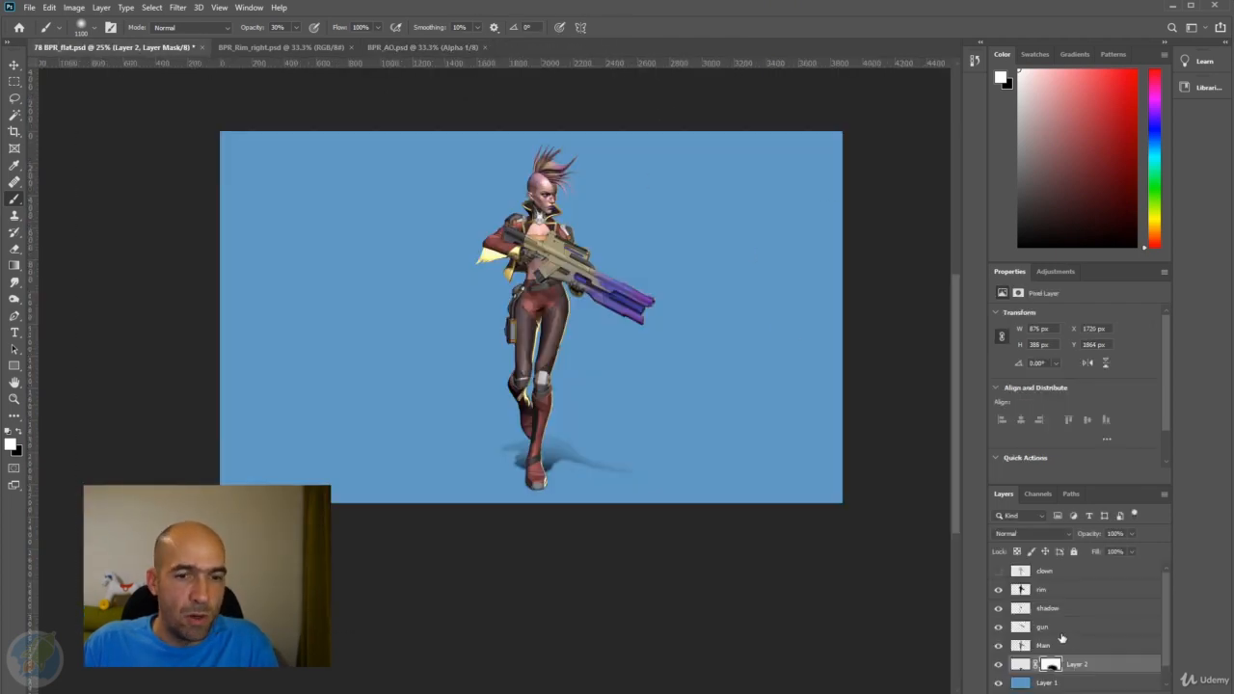
click(1065, 596)
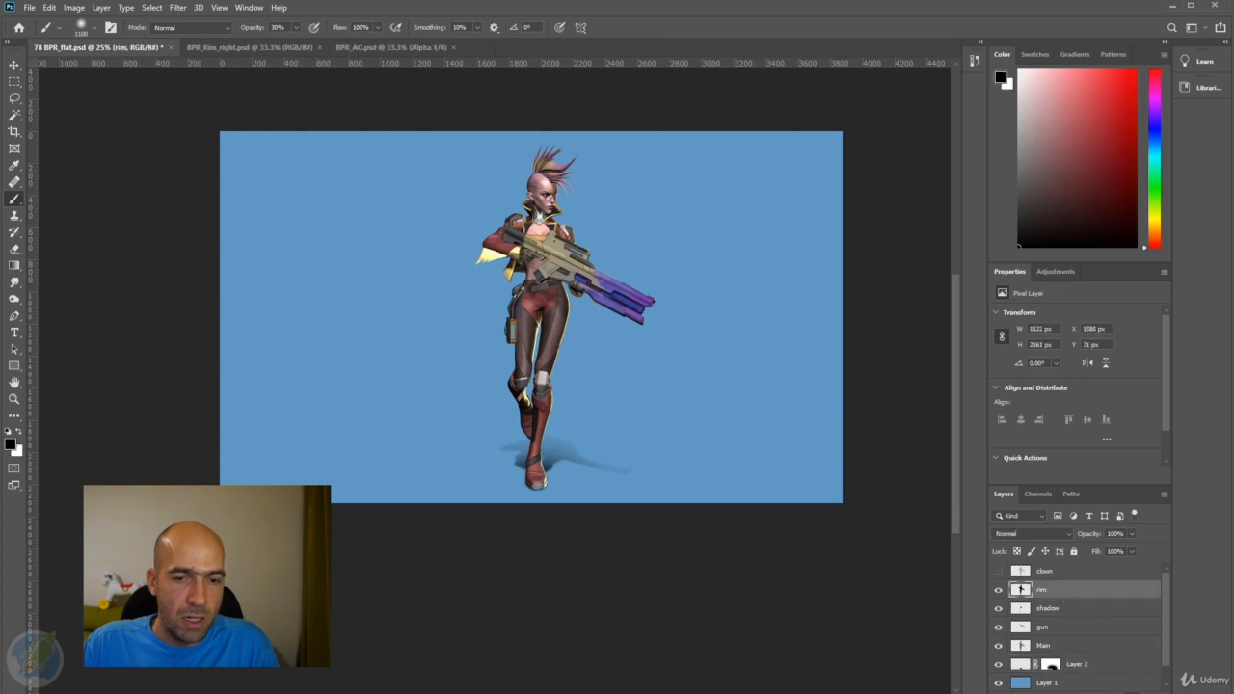
click(1135, 693)
key(ctrl+v)
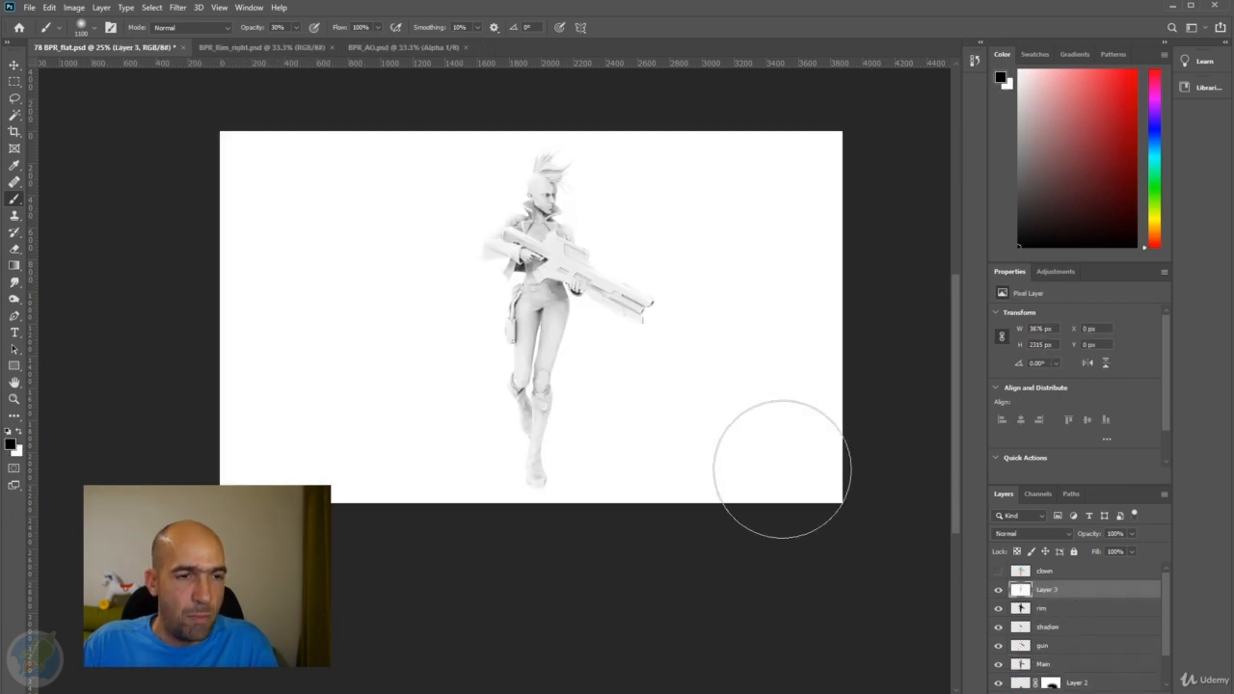
Load the rim layer's outline as a selection and copy the pasted ambient occlusion image within it to a new layer.
ctrl+click(669, 380)
key(space)
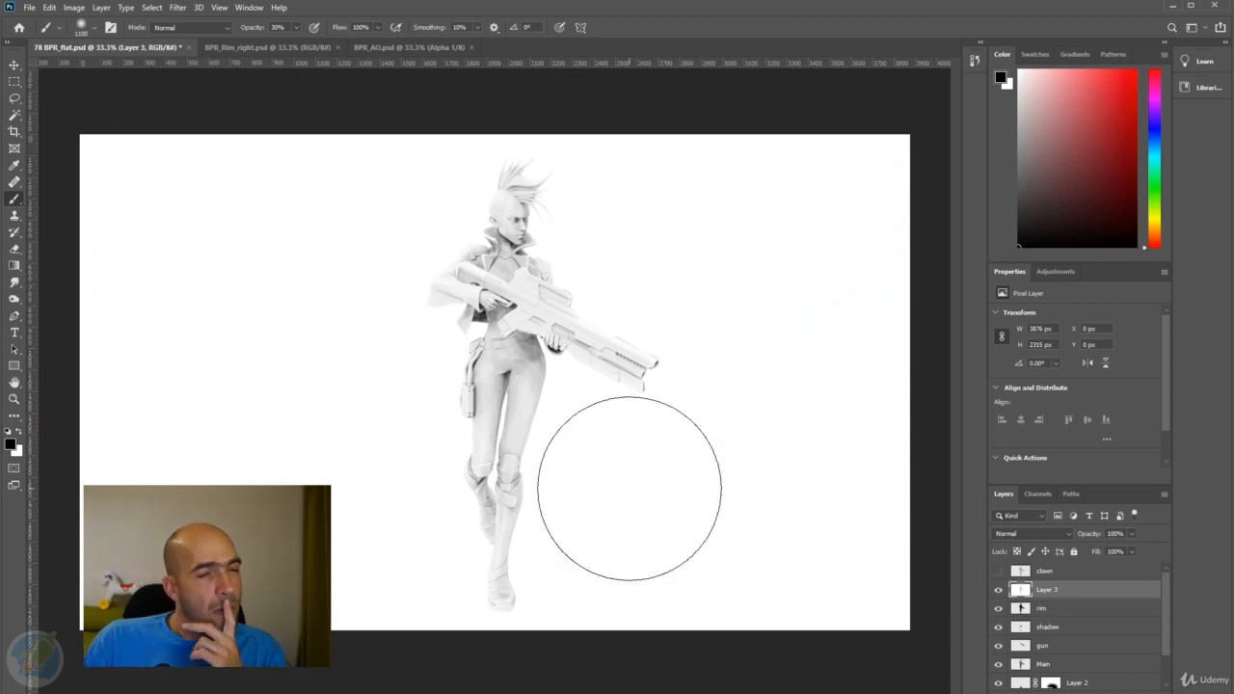
ctrl+click(1021, 610)
key(ctrl+j)
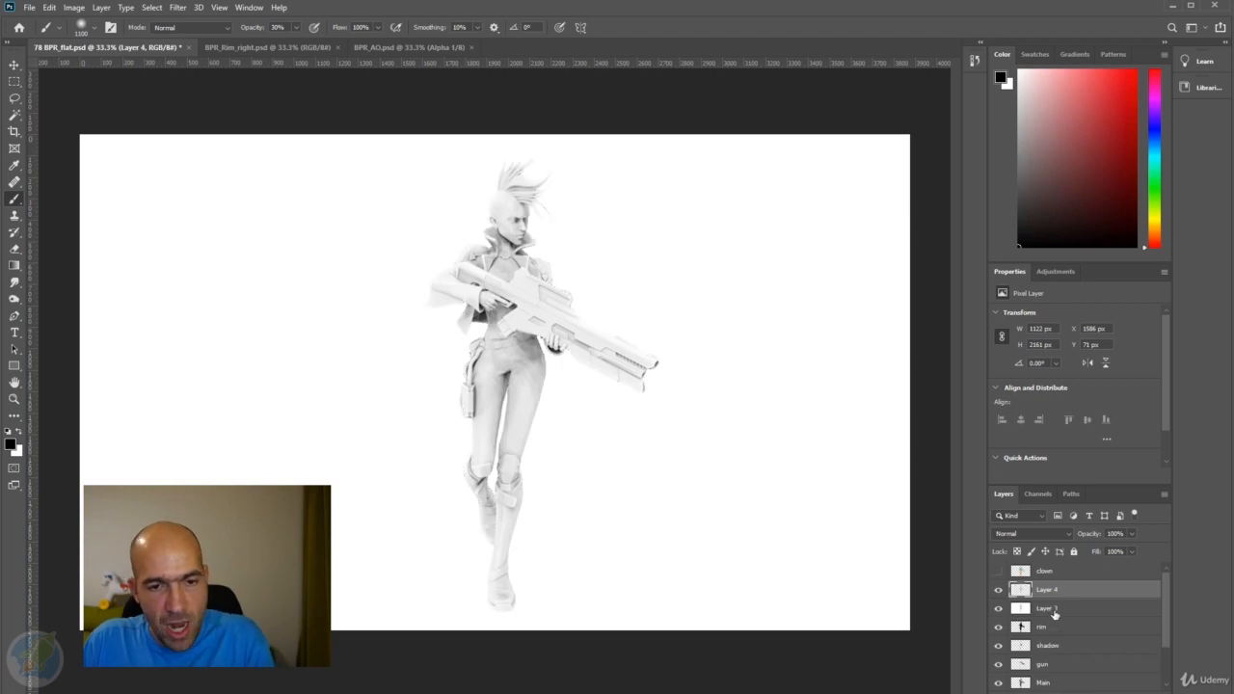
Delete the full-frame ambient occlusion layer, Layer 3, and rename the cut-out character layer AO.
drag(1054, 614, 1139, 680)
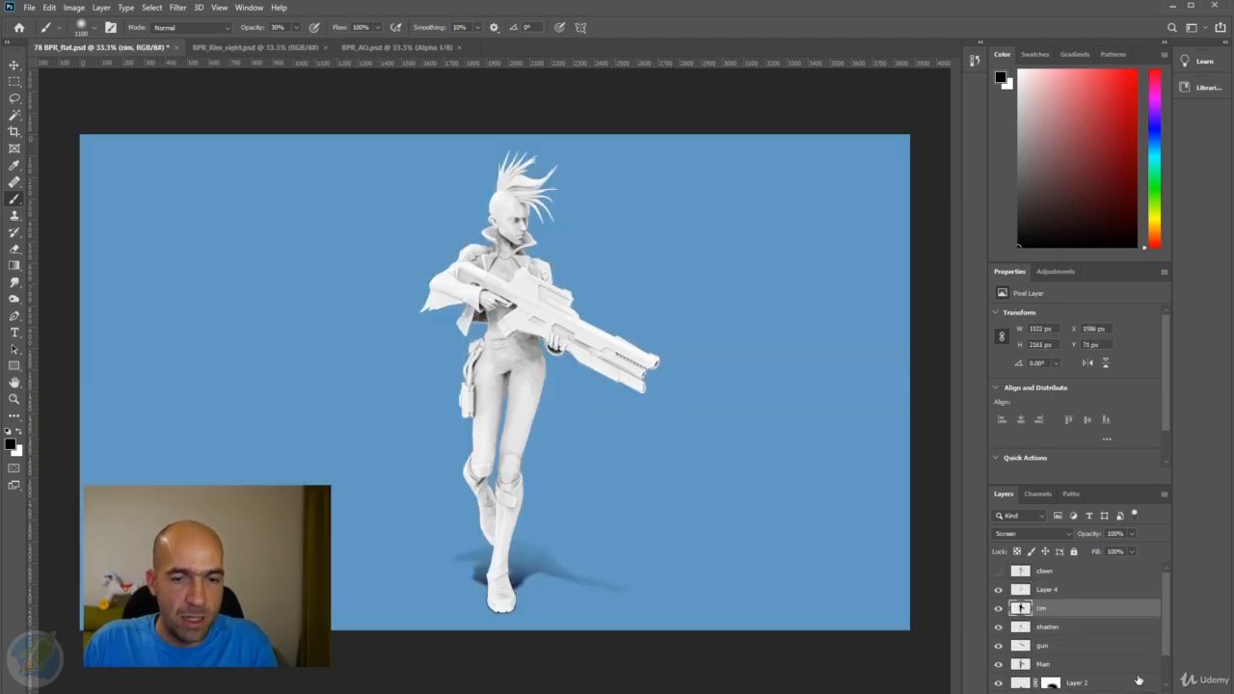
double_click(1047, 590)
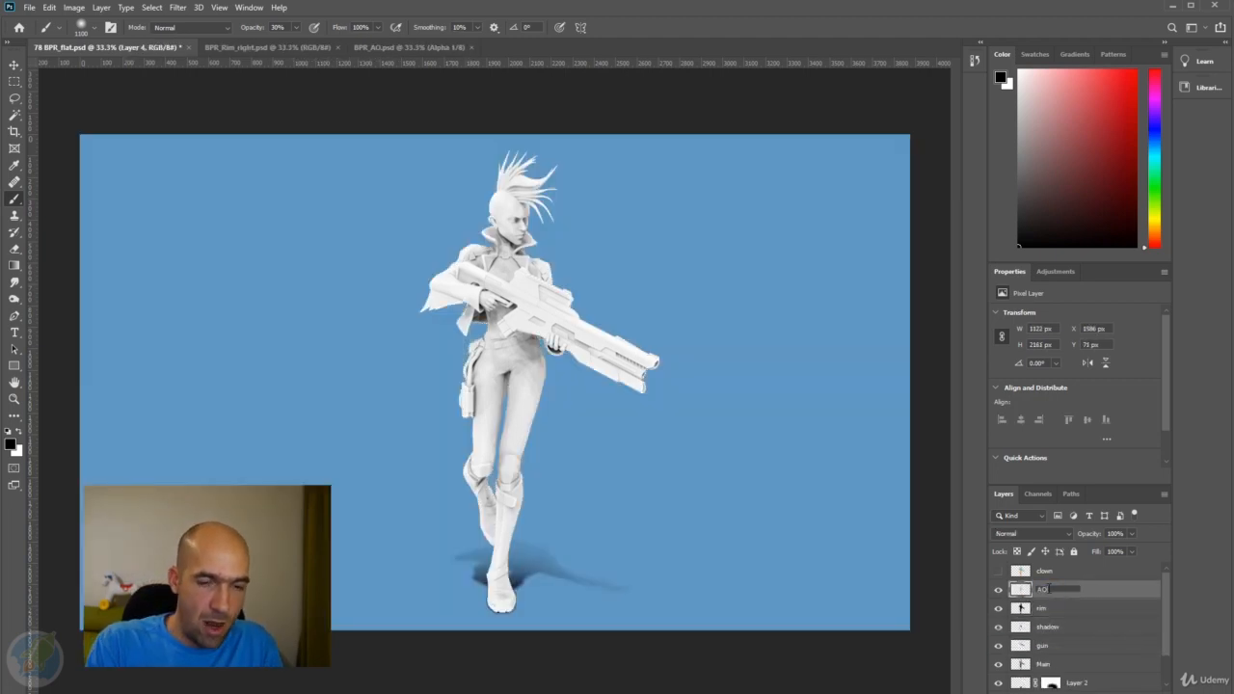
key(Return)
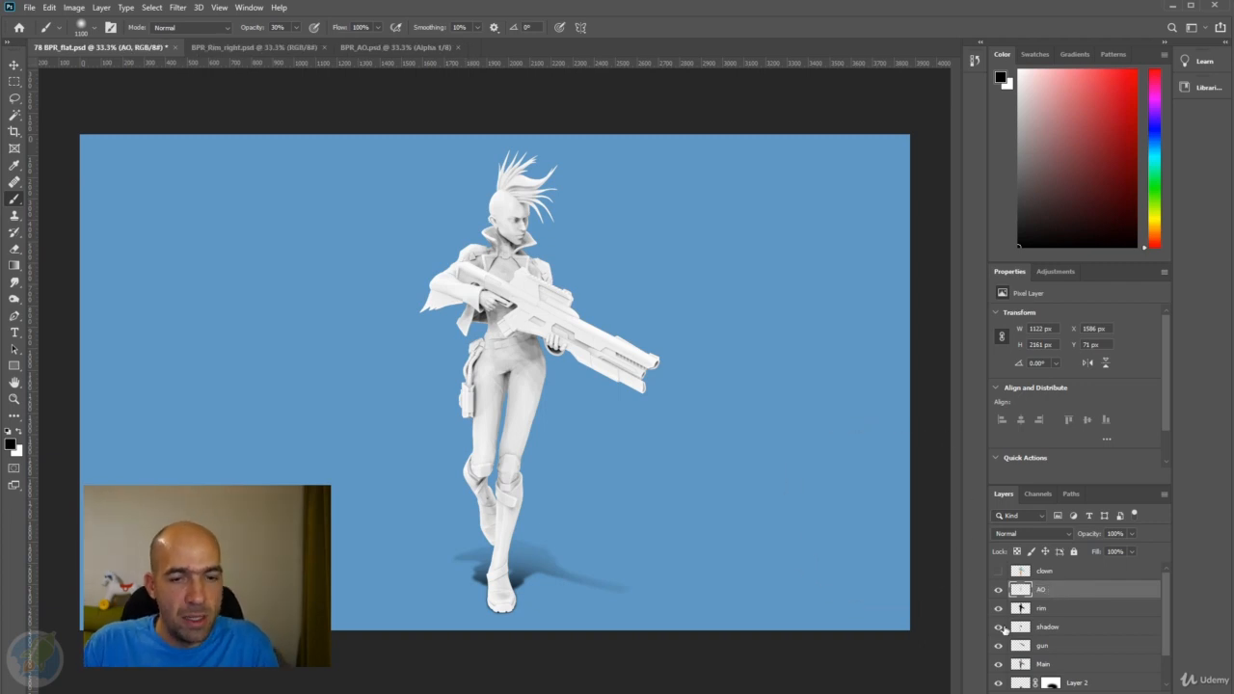
Try the Overlay blend mode on the AO layer.
scroll(562, 334, up, 2)
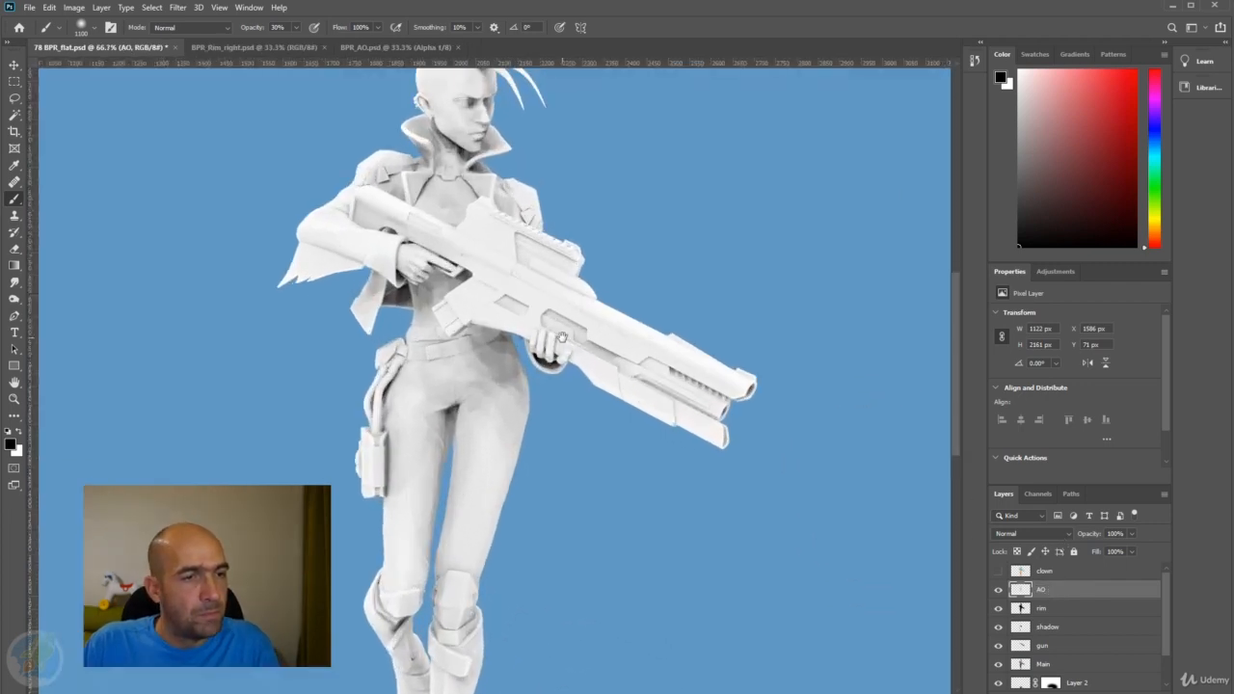
drag(563, 333, 597, 376)
scroll(574, 337, up, 2)
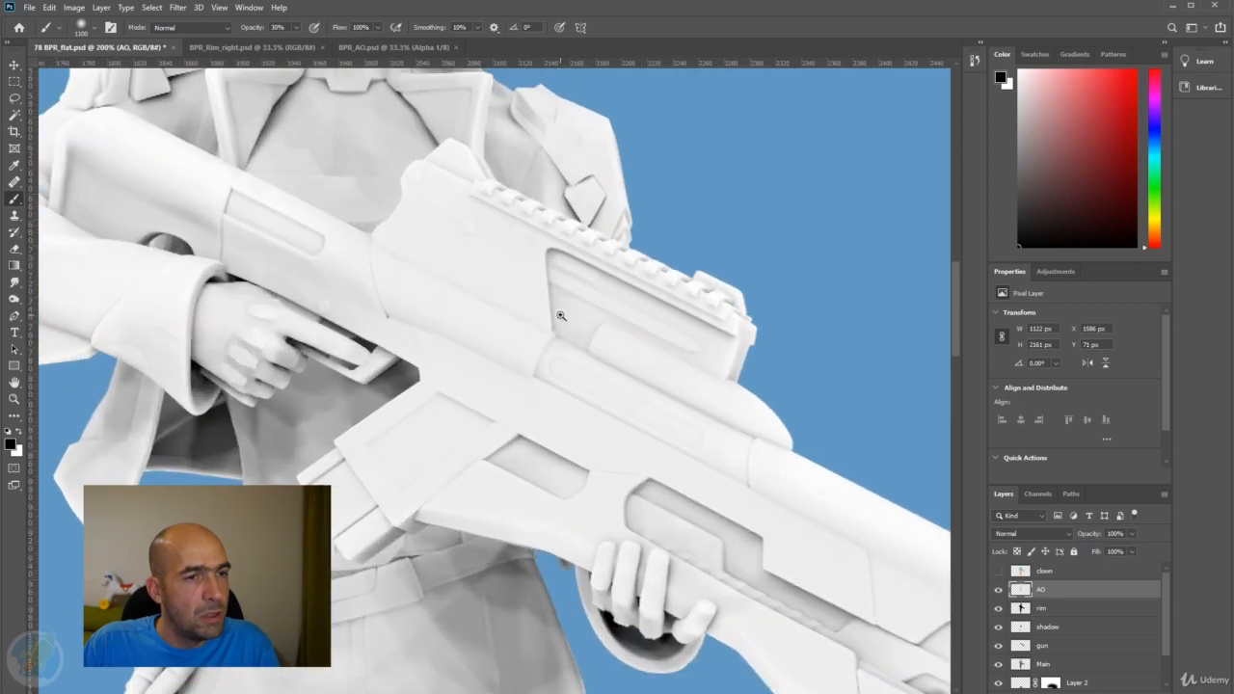
scroll(565, 325, down, 4)
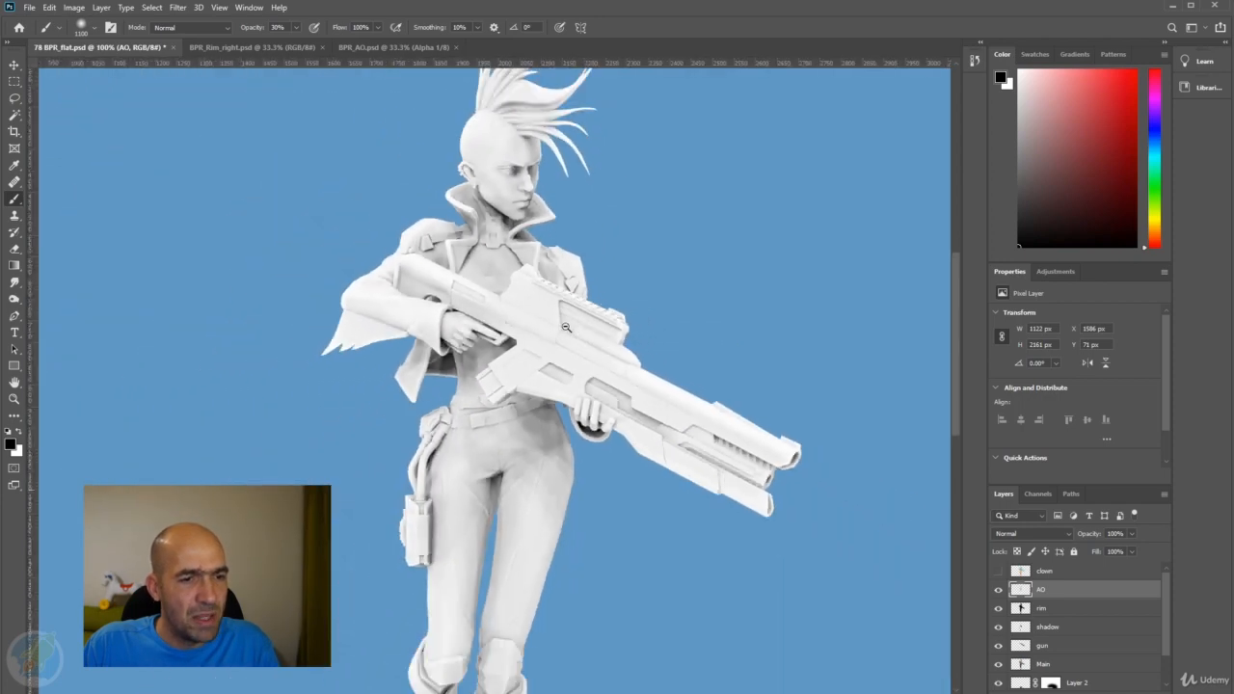
scroll(565, 326, down, 1)
drag(607, 333, 633, 301)
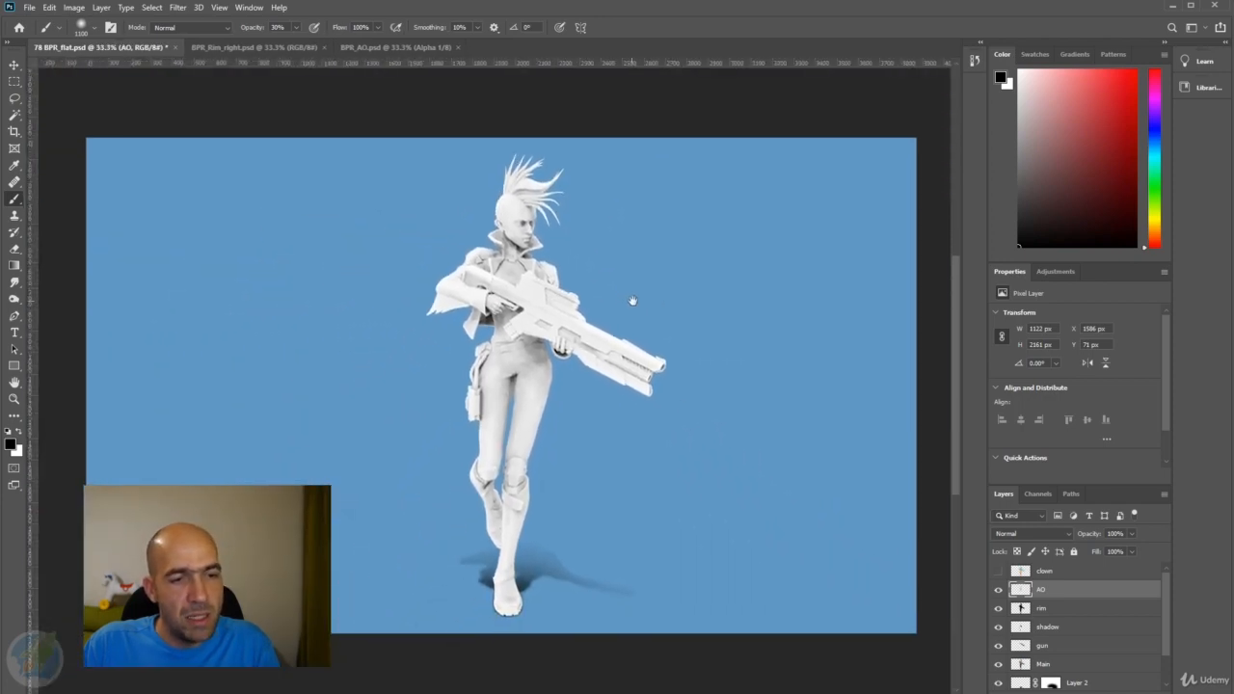
click(1031, 533)
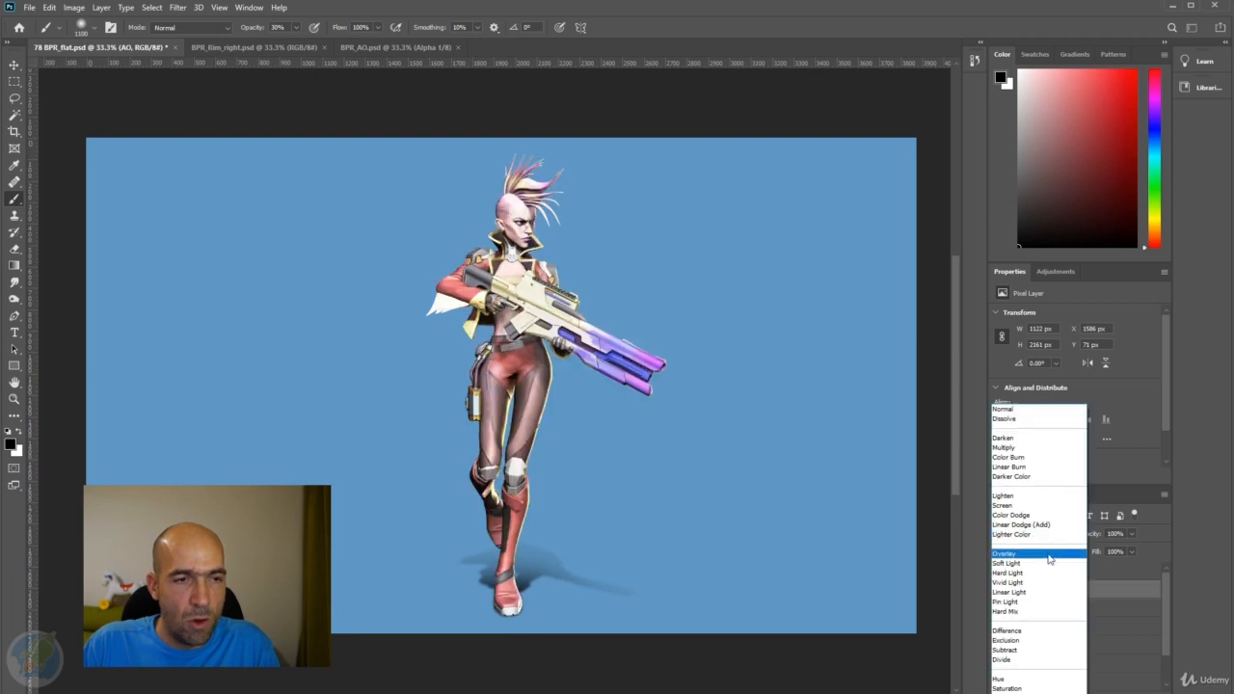
click(998, 546)
Try the Color Burn blend mode on the AO layer and toggle the layer's visibility to compare the shading.
click(1056, 536)
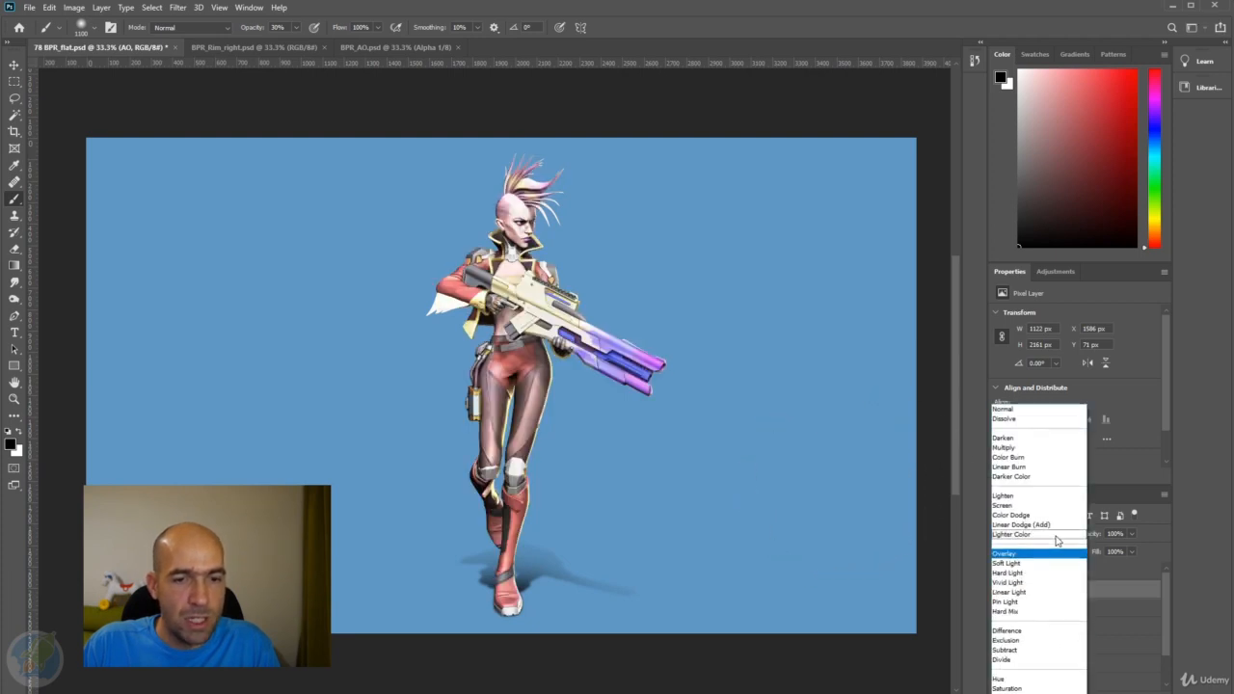
click(1005, 456)
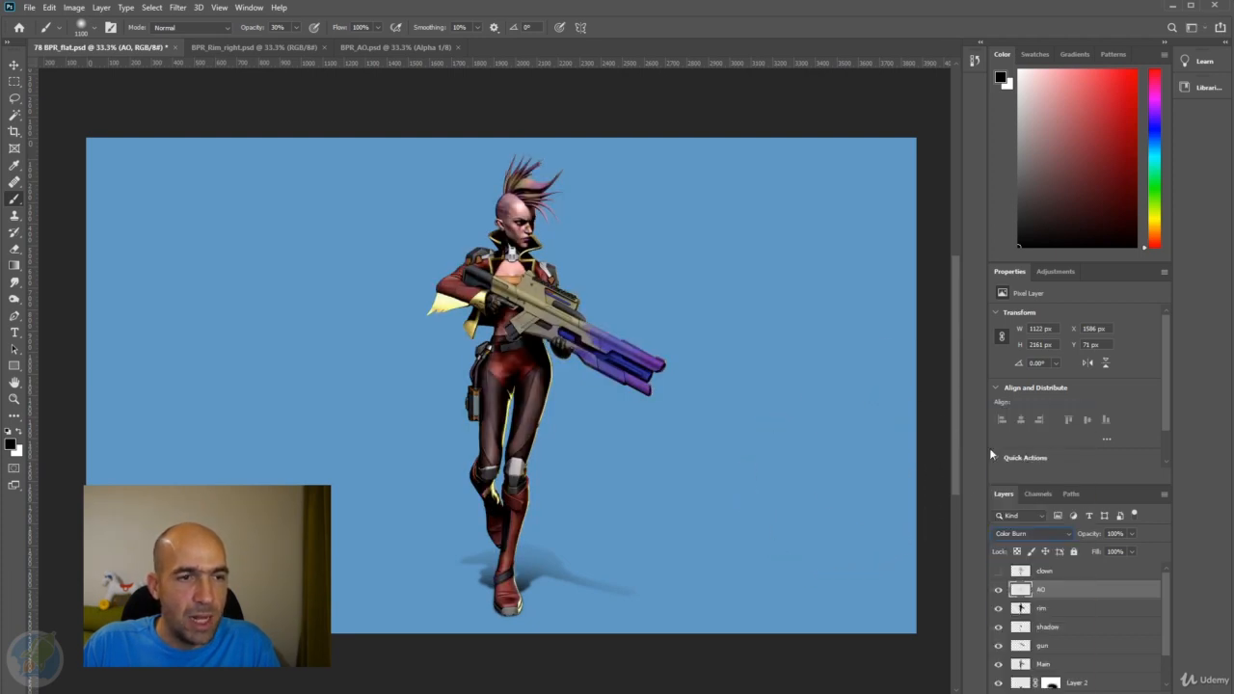
ctrl+click(587, 377)
drag(603, 381, 637, 403)
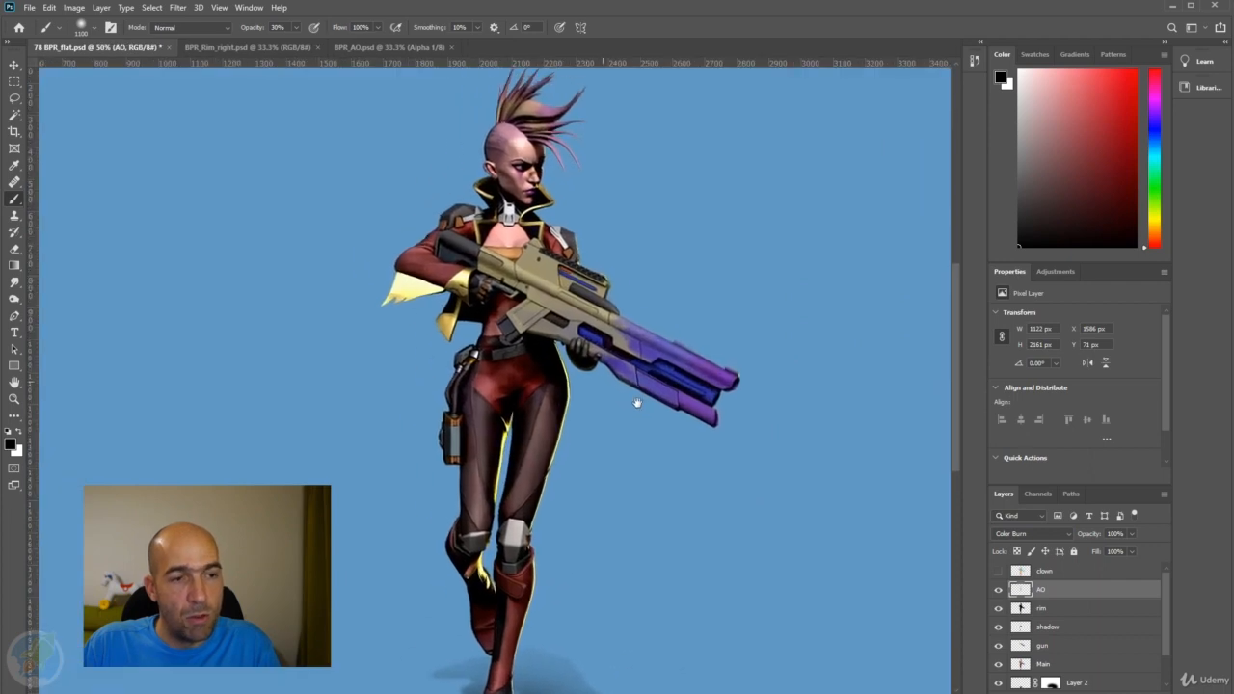
click(998, 590)
click(998, 590)
click(998, 591)
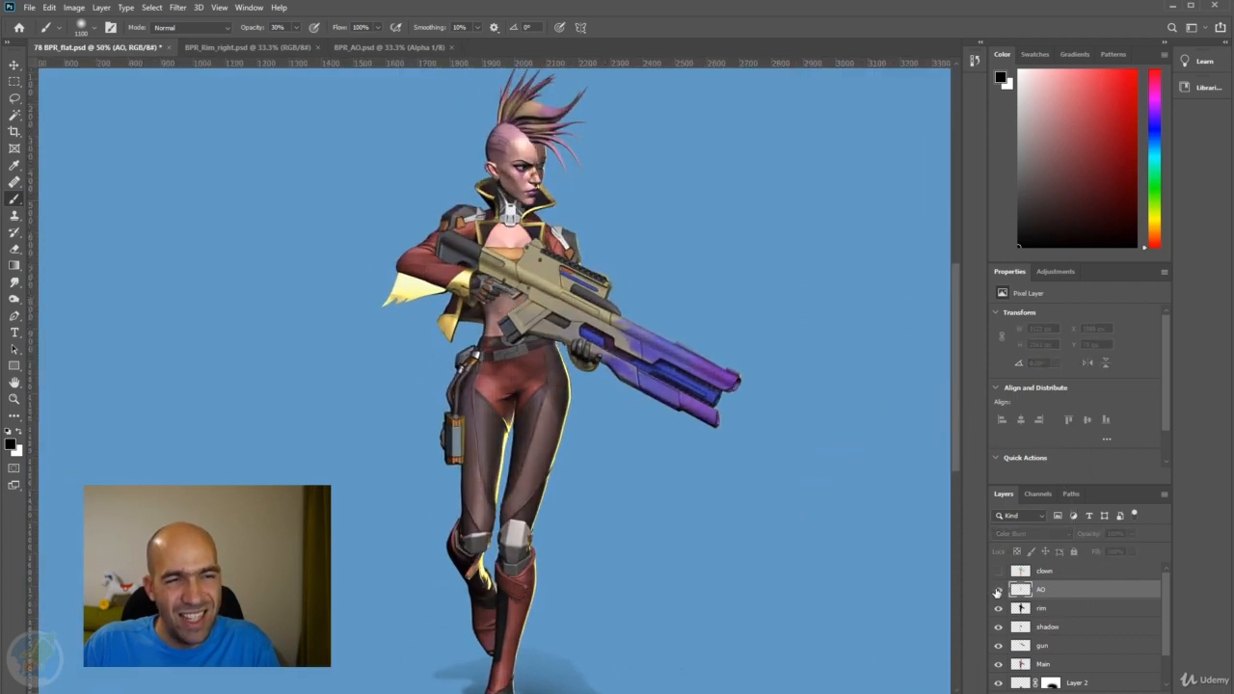
click(998, 590)
click(998, 591)
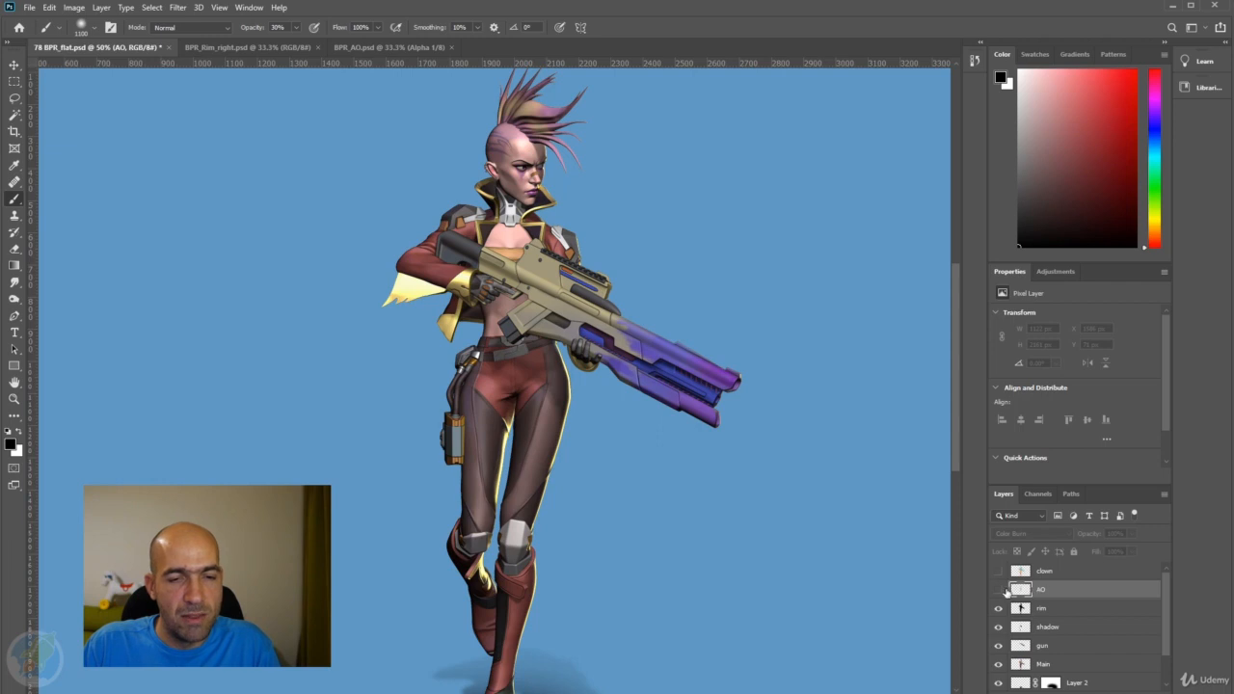
click(999, 590)
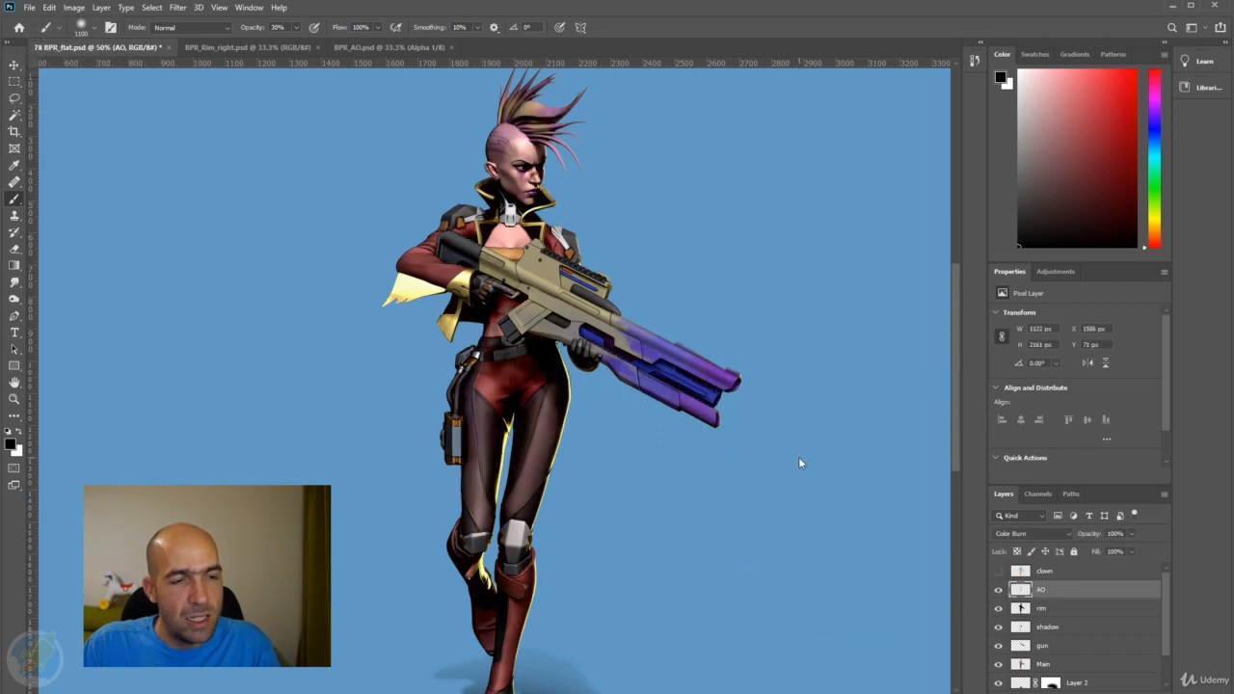
scroll(765, 450, down, 1)
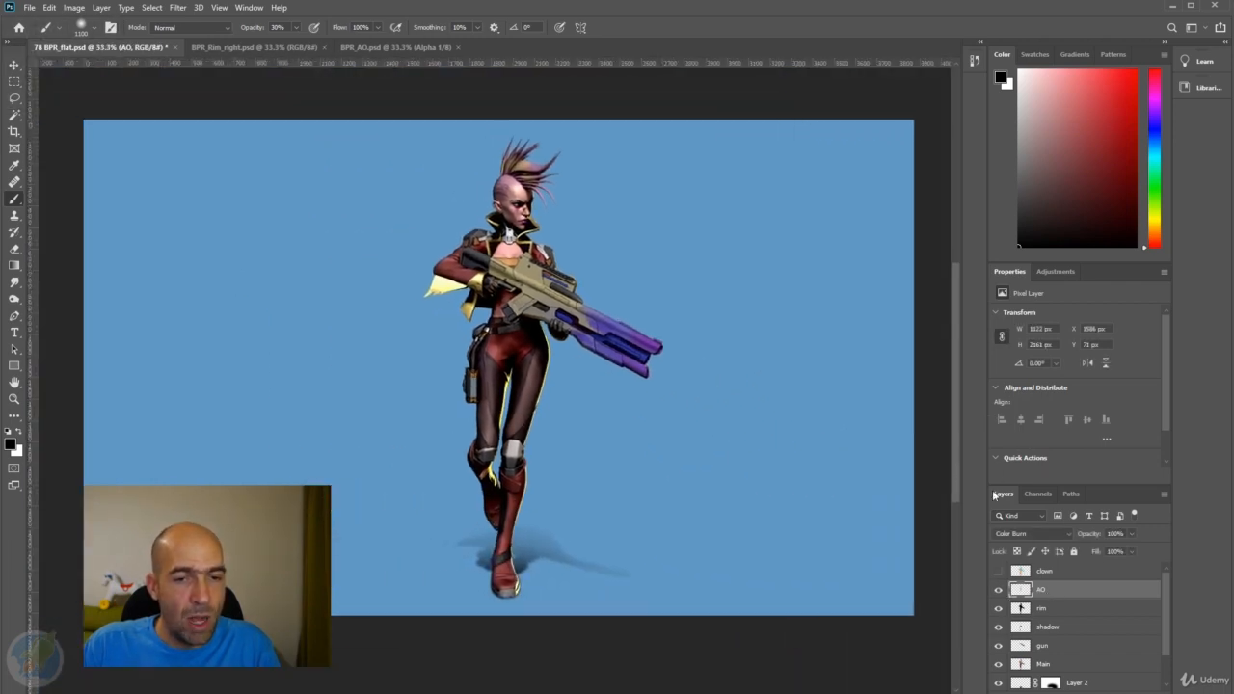
Set the AO layer's blend mode to Multiply and compare the character with the layer hidden and shown.
click(1028, 535)
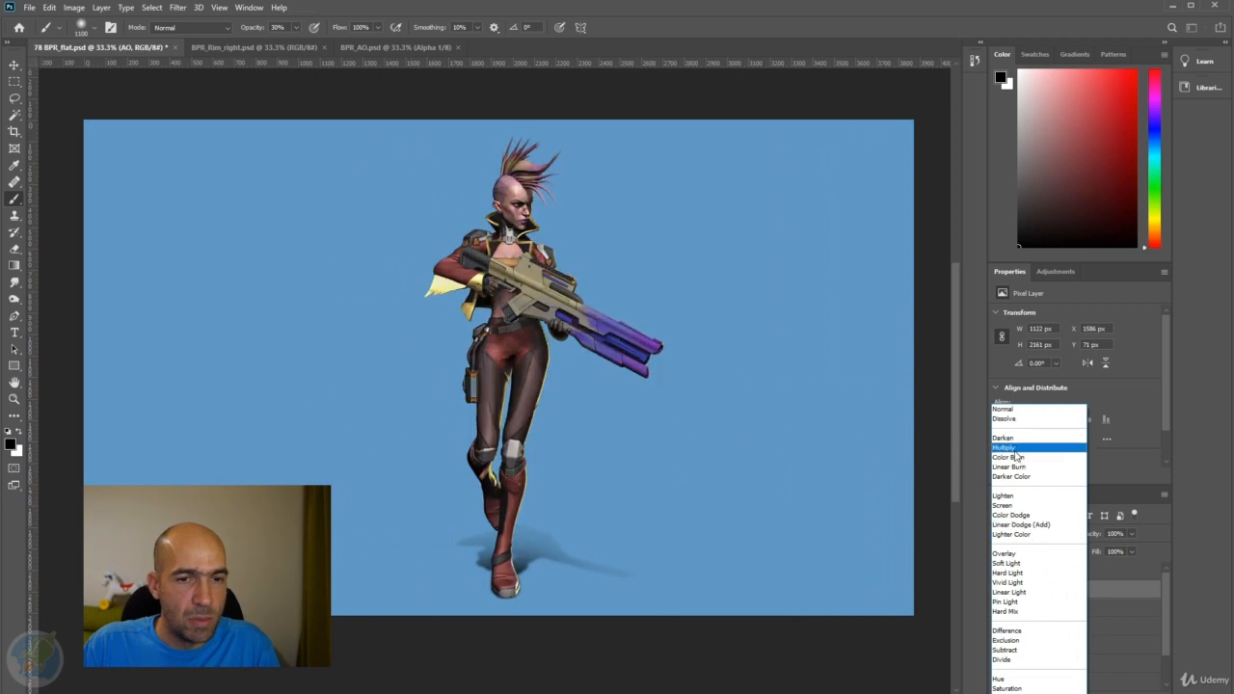
click(1020, 460)
scroll(619, 334, up, 1)
drag(657, 339, 675, 342)
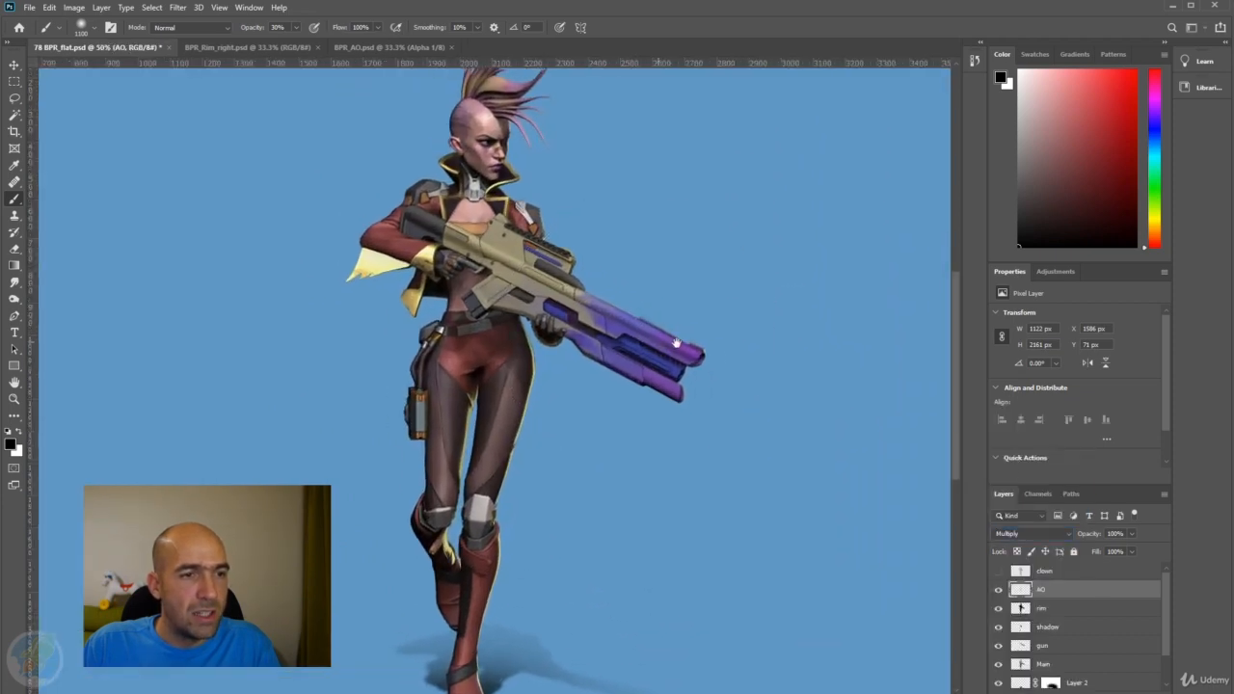
click(999, 591)
click(999, 590)
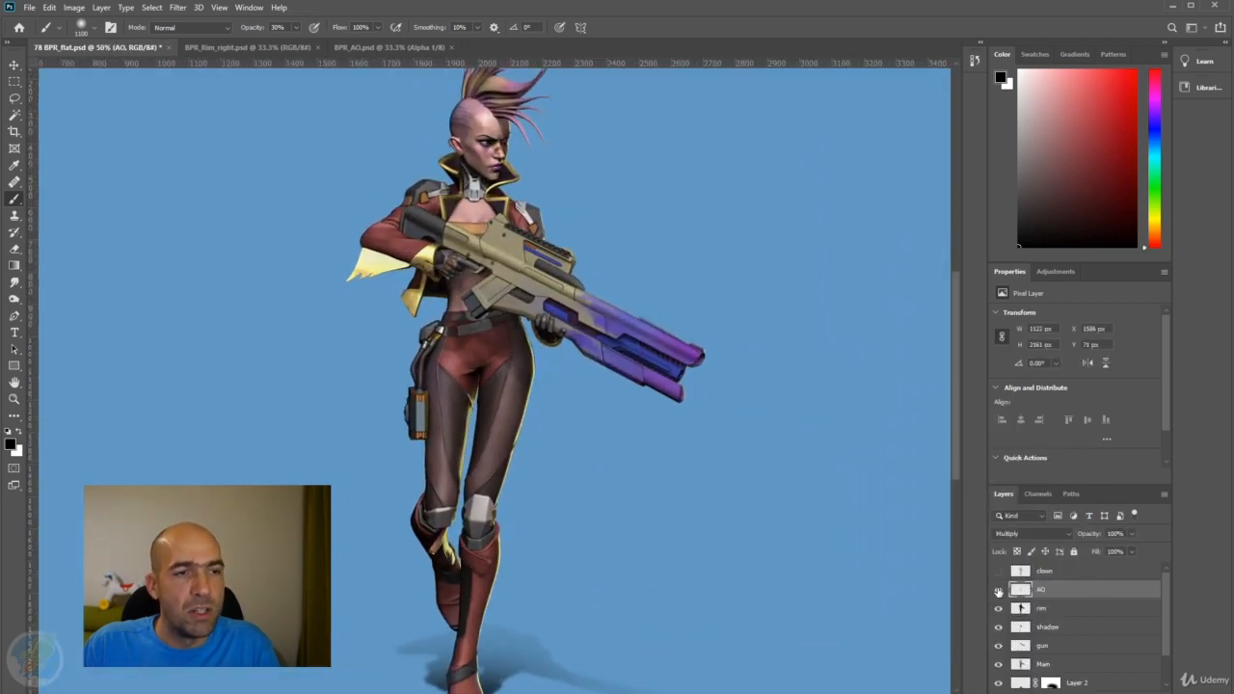
click(999, 591)
click(999, 590)
click(999, 590)
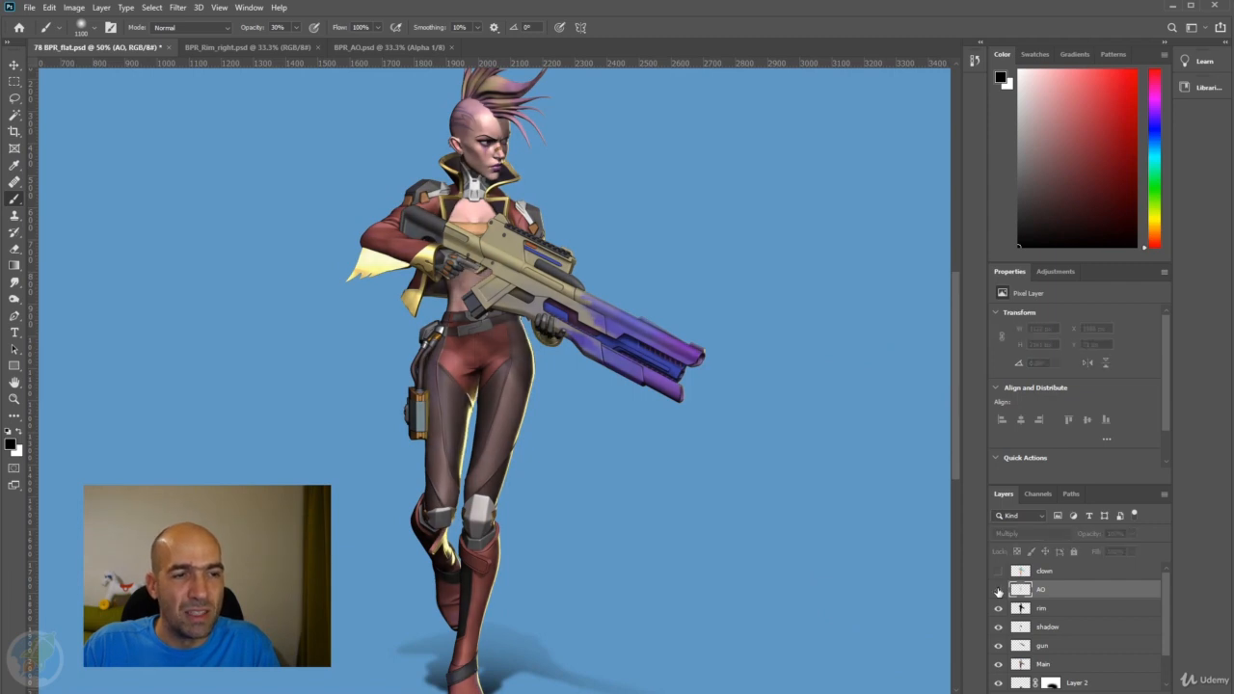
click(999, 590)
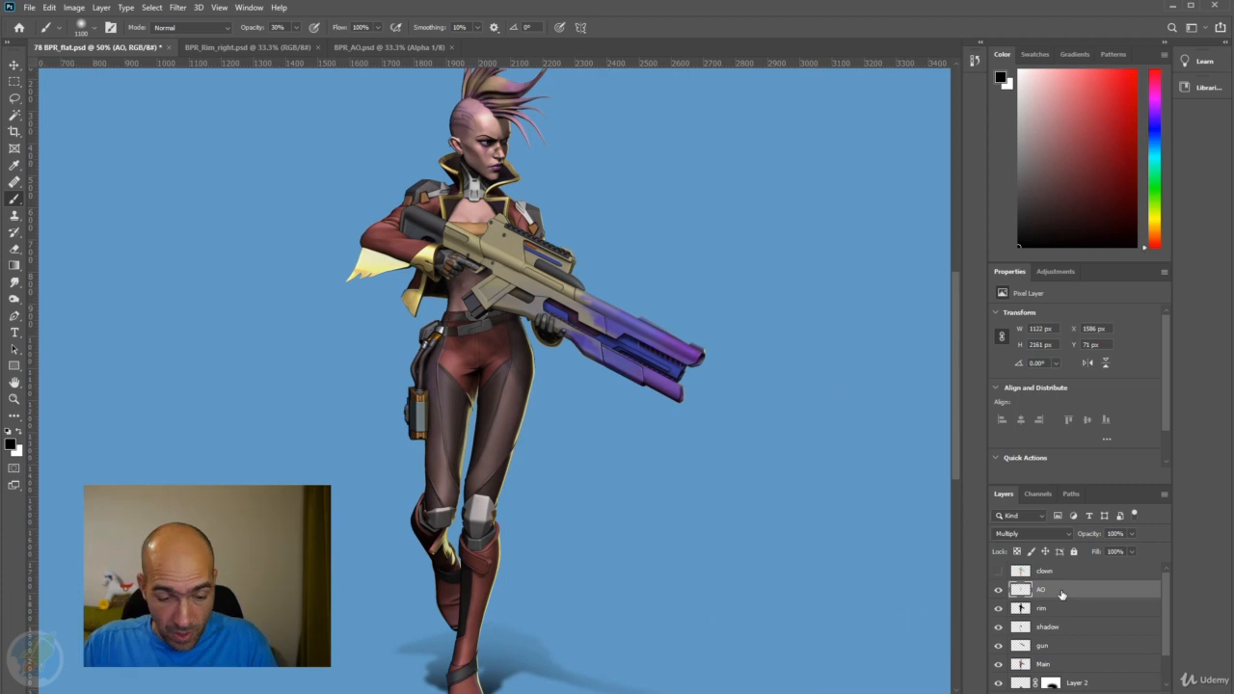
key(ctrl+u)
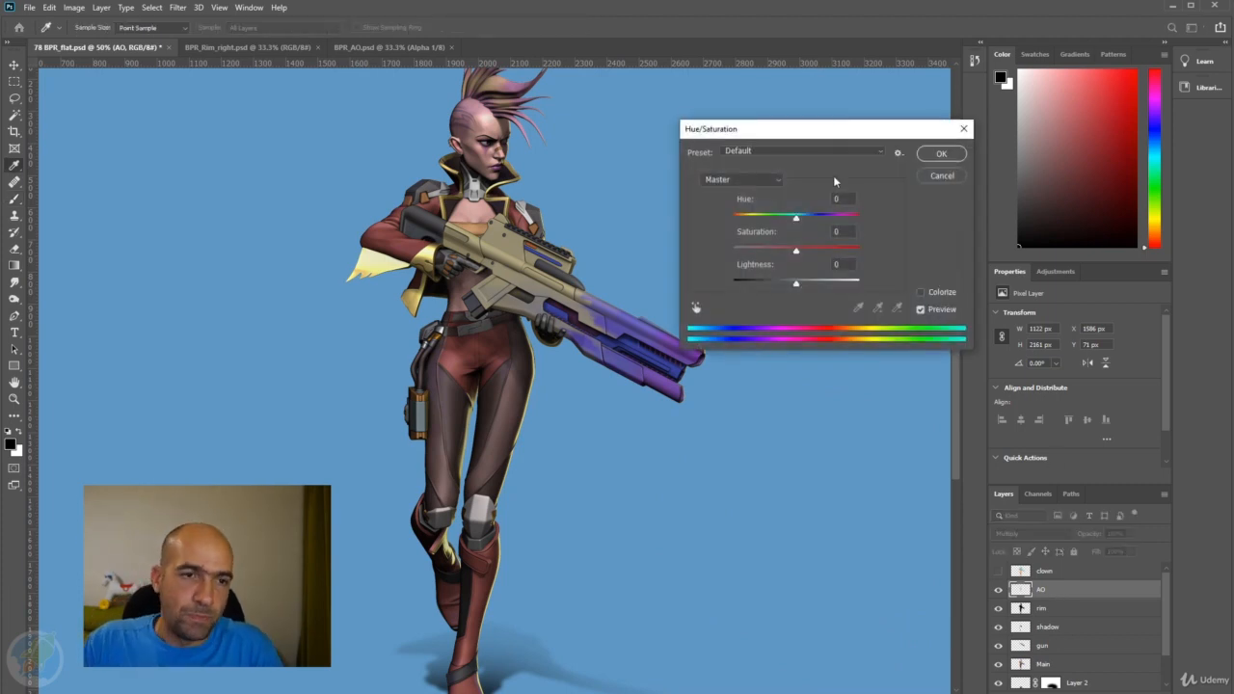
drag(783, 138, 653, 161)
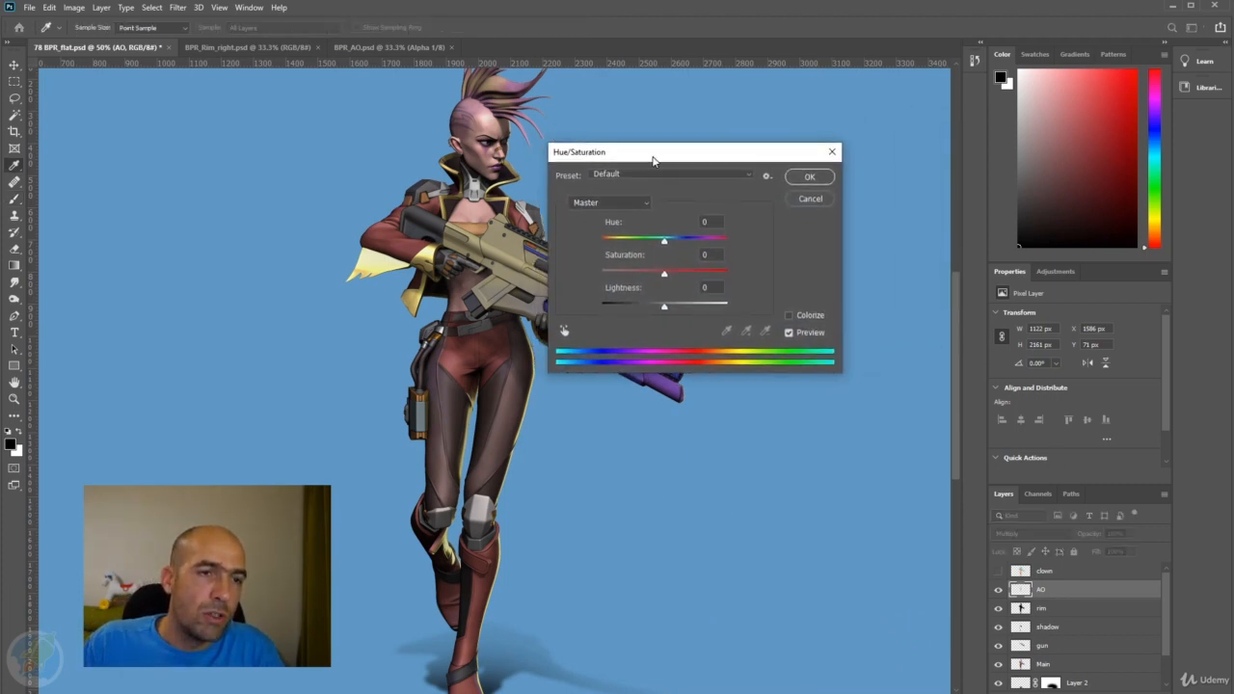
click(829, 153)
Colorize the AO layer with Hue/Saturation at Hue 0 and Saturation 37, and view the tinted layer on its own.
click(75, 8)
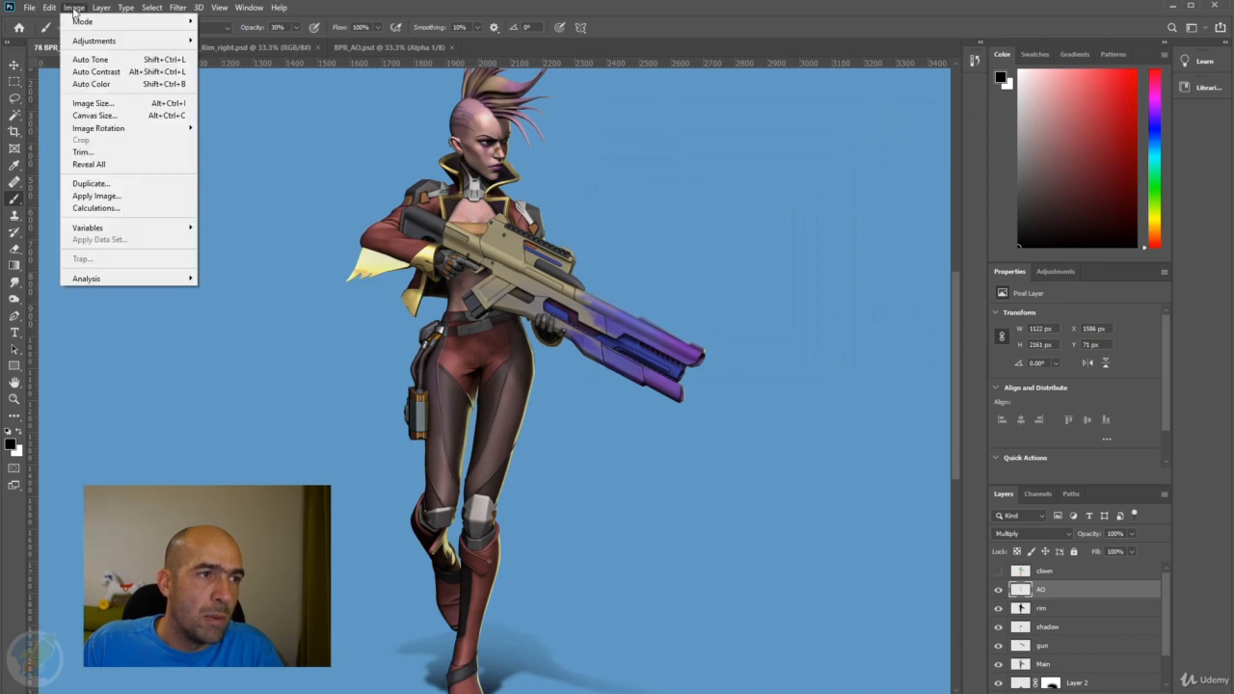
mouse_move(93, 41)
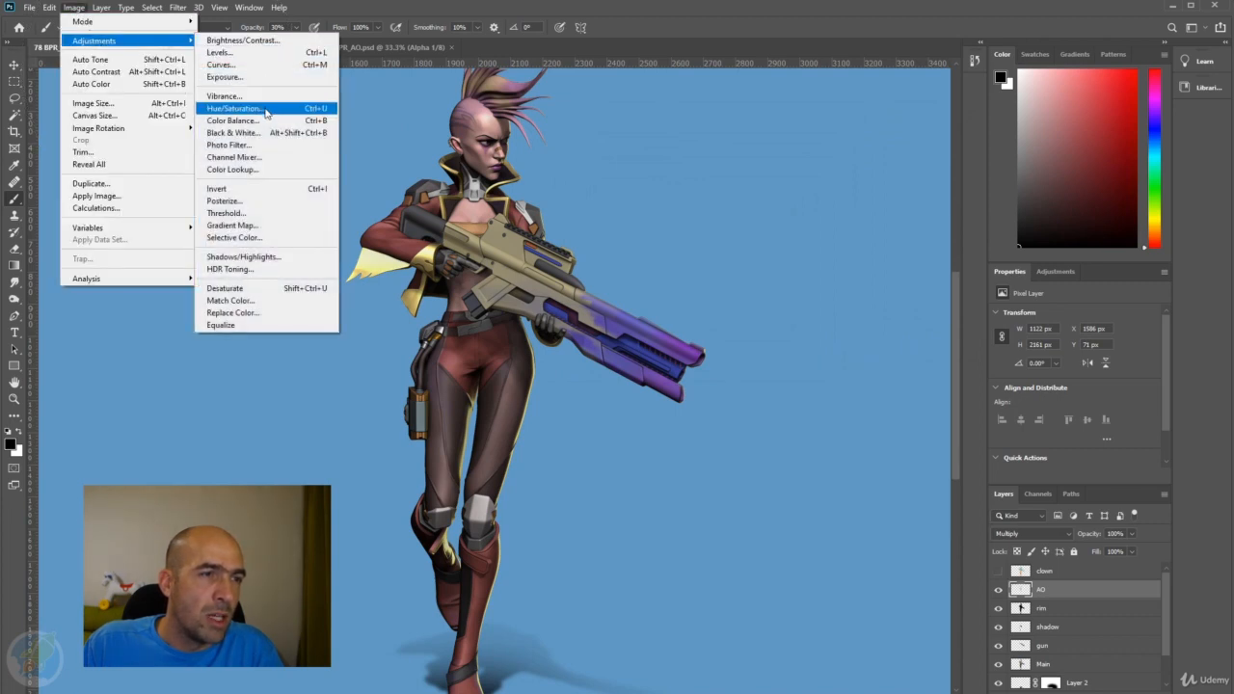
click(308, 112)
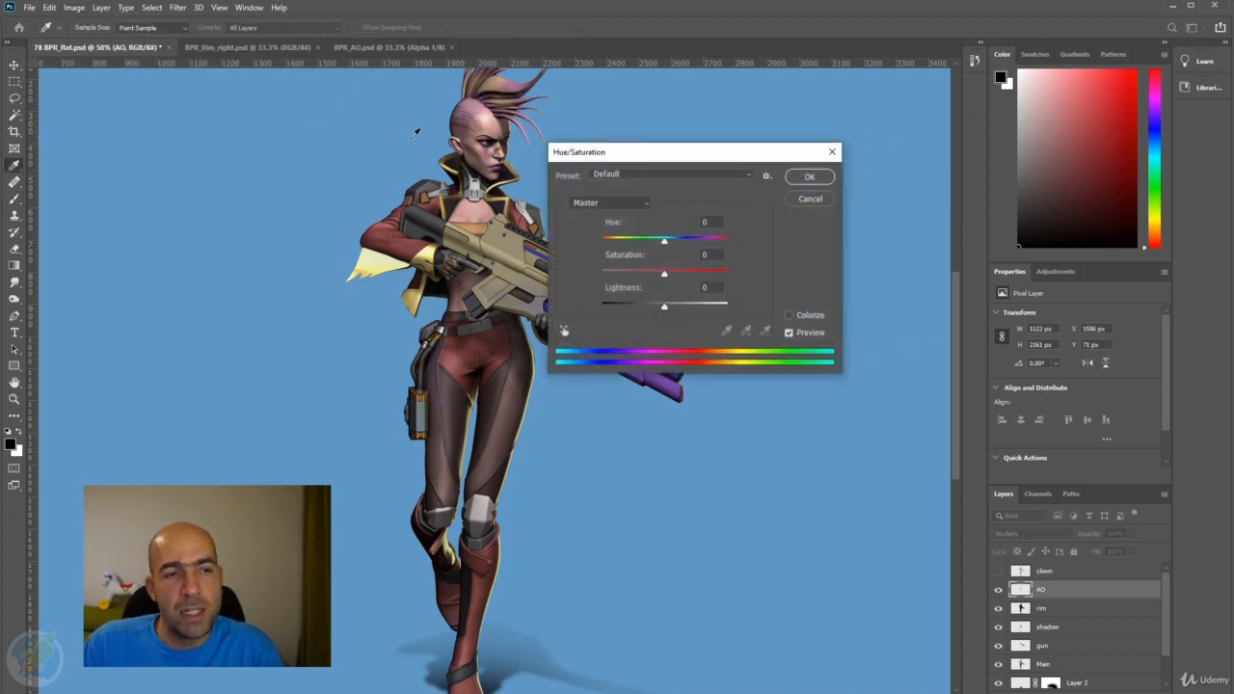
click(790, 316)
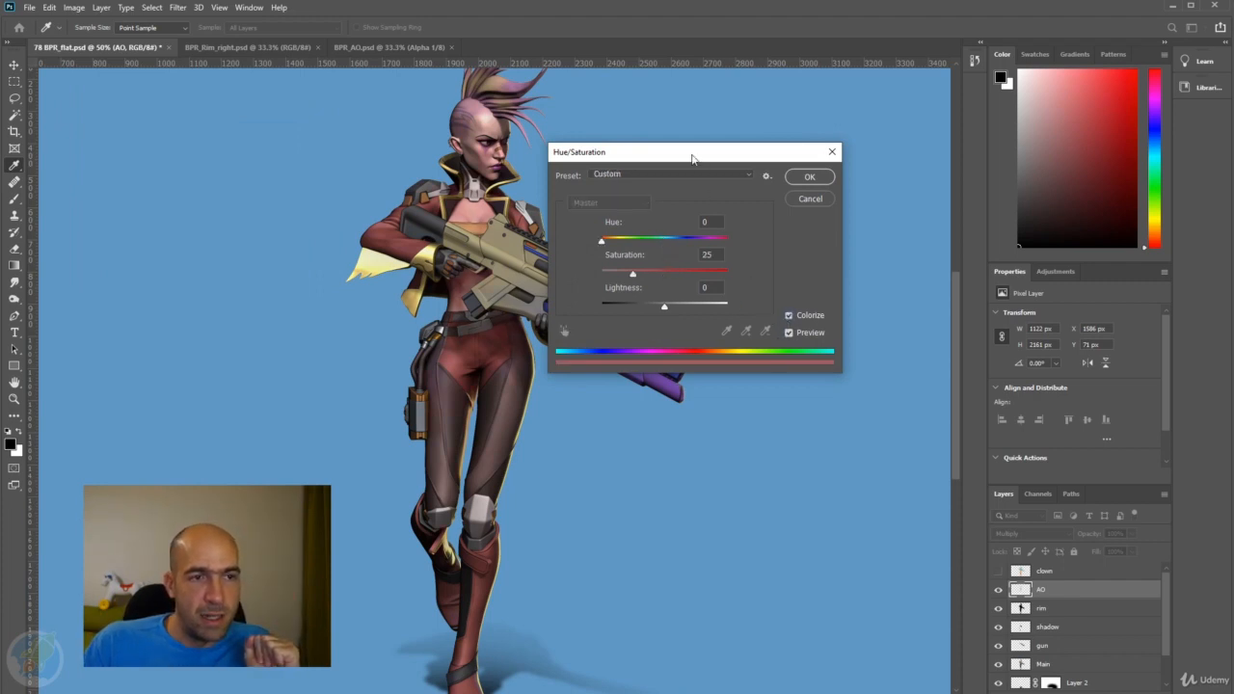
drag(692, 158, 802, 167)
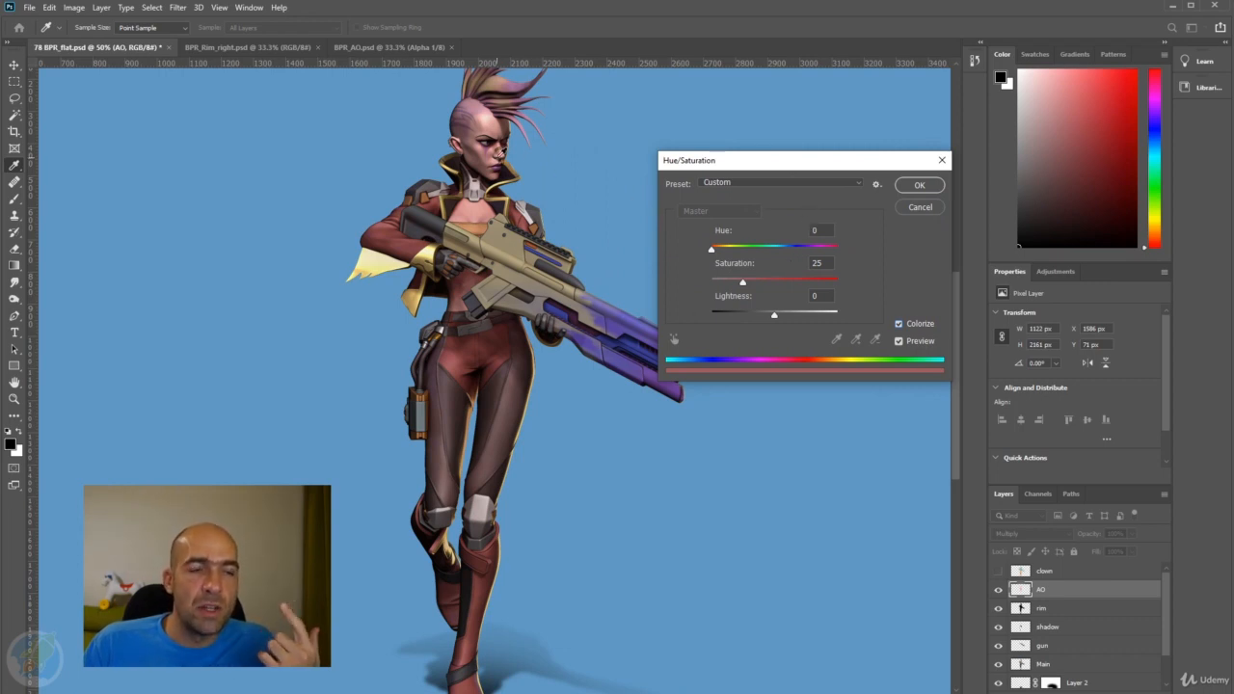
mouse_move(743, 282)
mouse_down()
mouse_move(817, 283)
mouse_move(727, 284)
mouse_move(761, 284)
mouse_up()
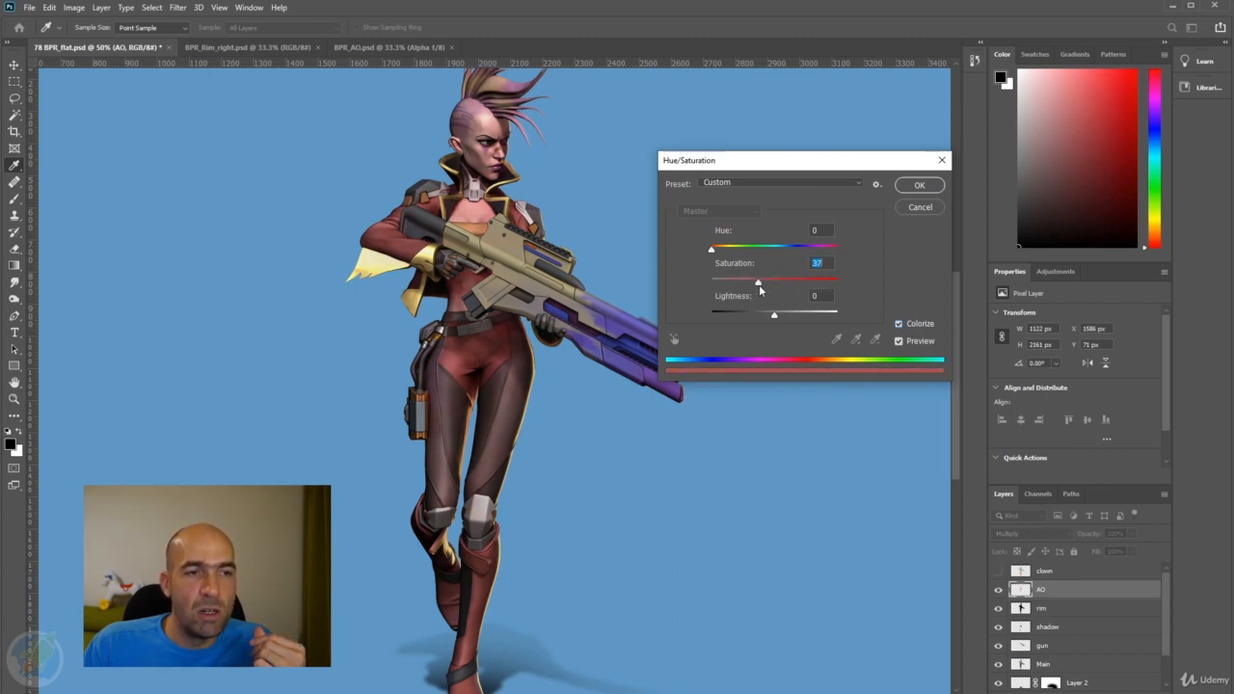
click(916, 186)
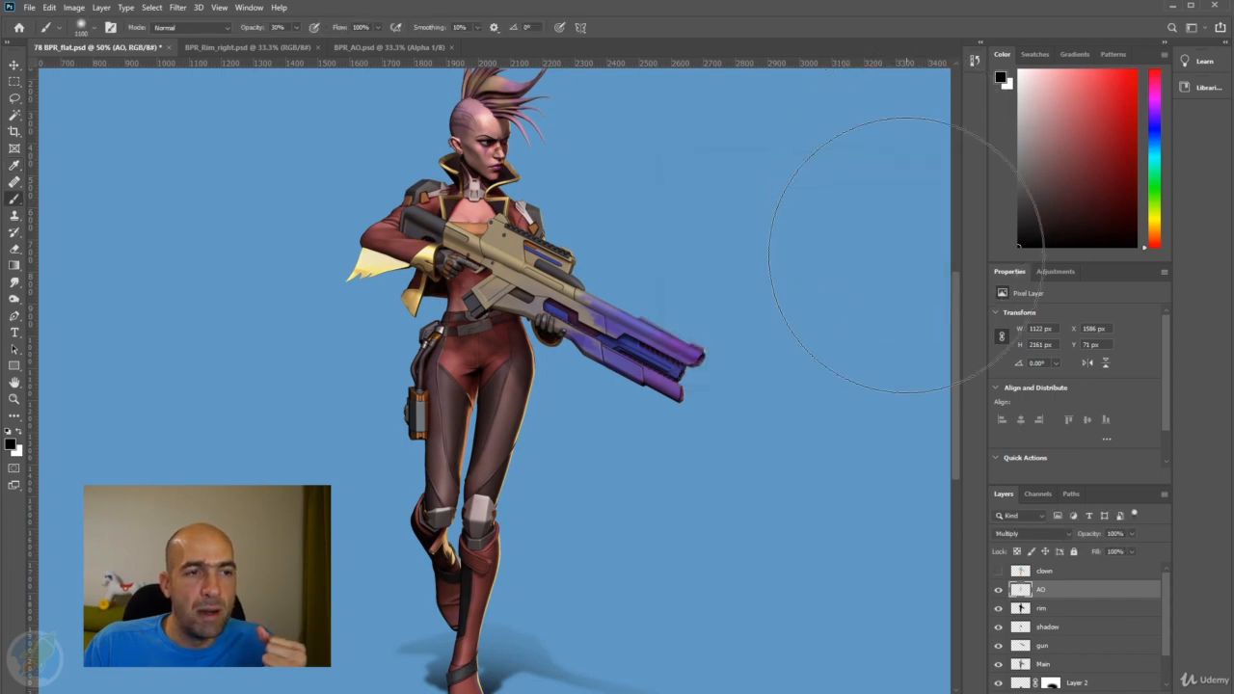
alt+click(998, 593)
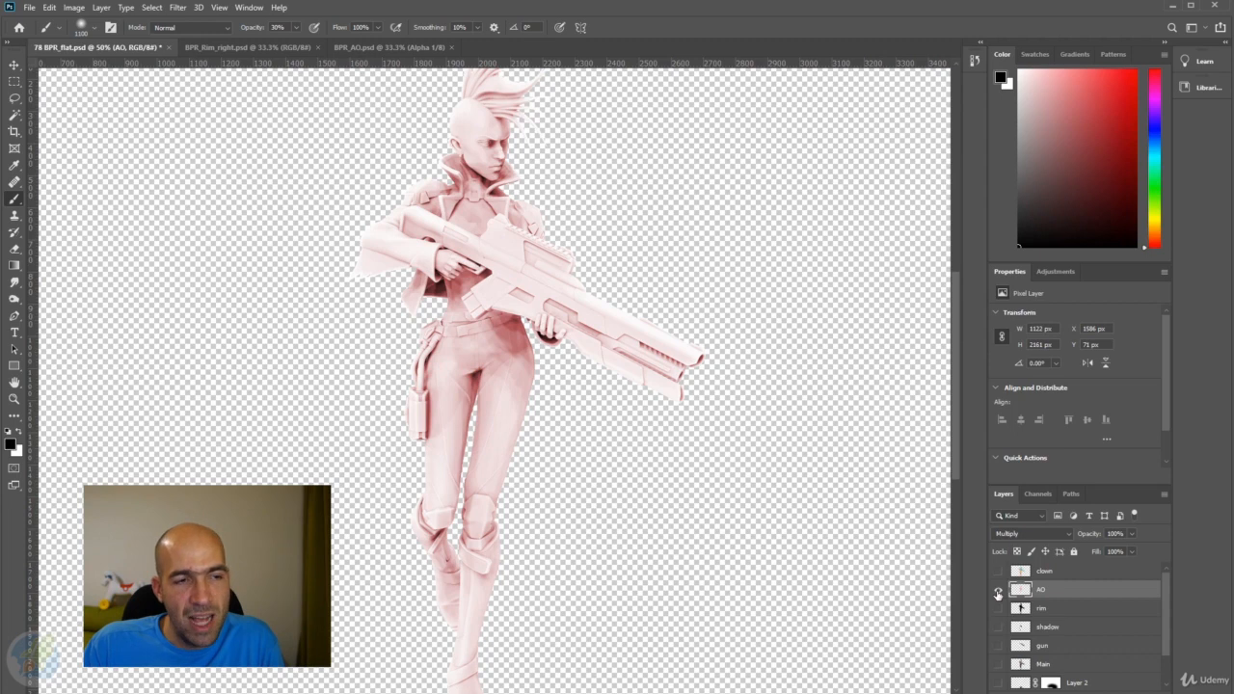
alt+click(998, 593)
Lower the AO layer's opacity to 34% and compare the character with the layer hidden and shown.
drag(1092, 535, 1061, 537)
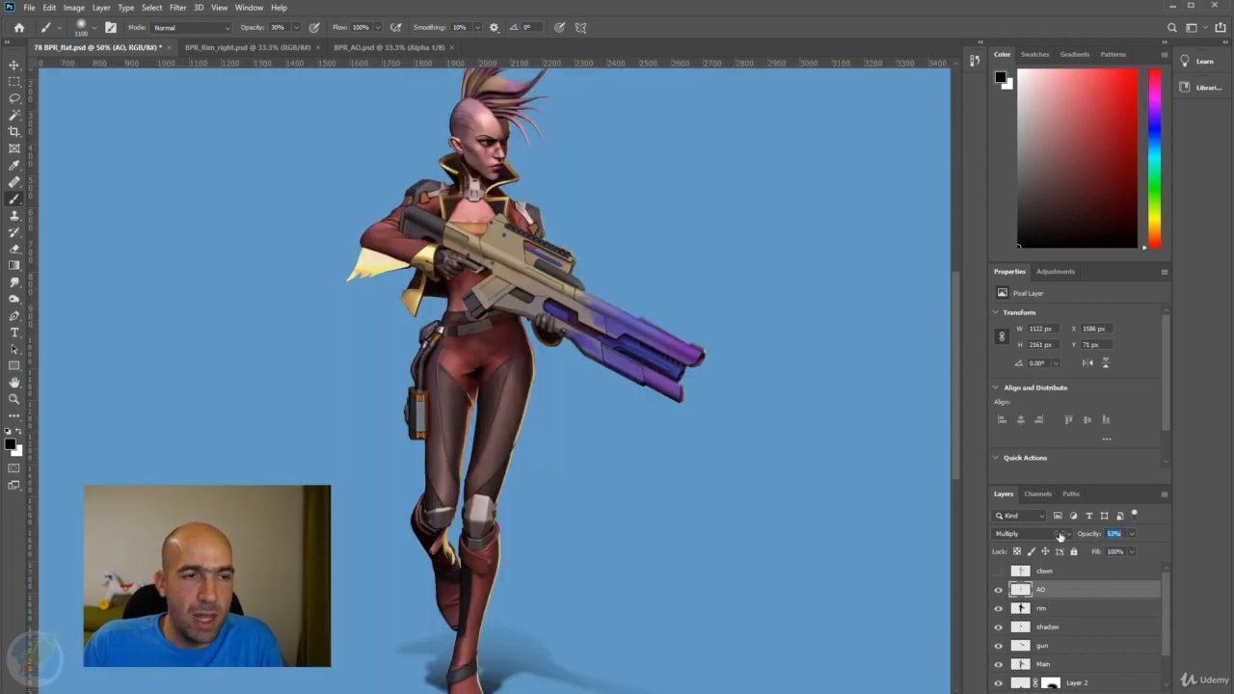
click(999, 590)
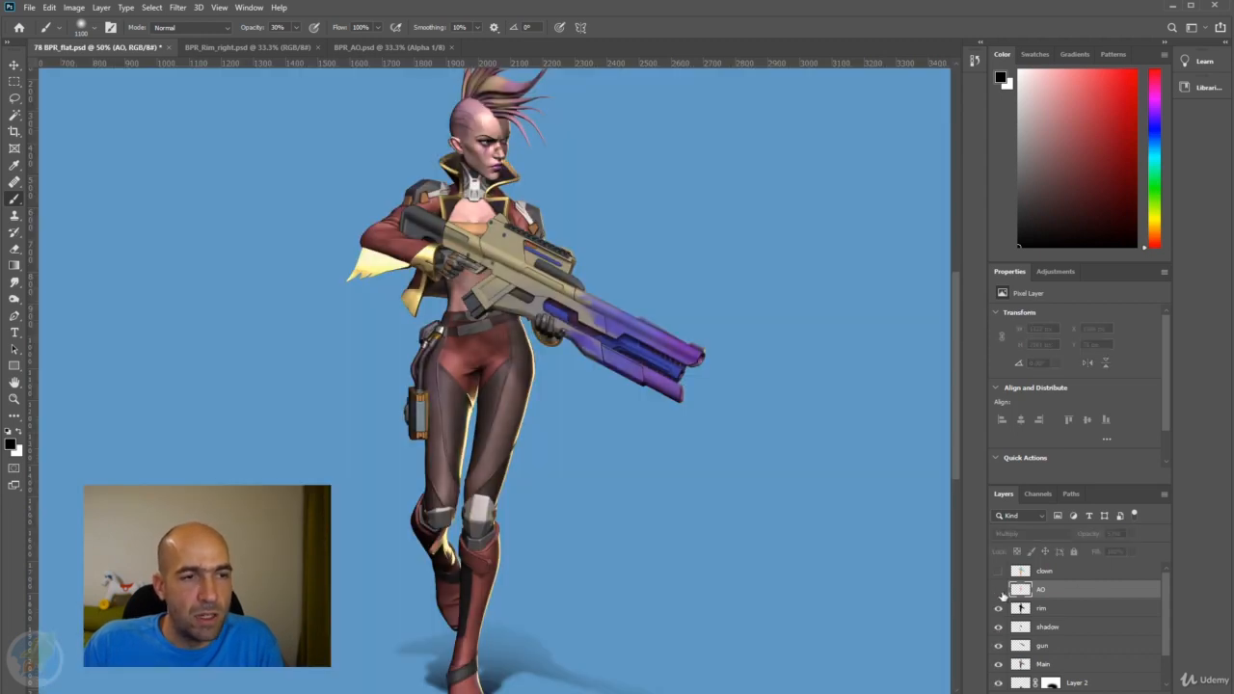
click(999, 590)
click(999, 590)
click(999, 590)
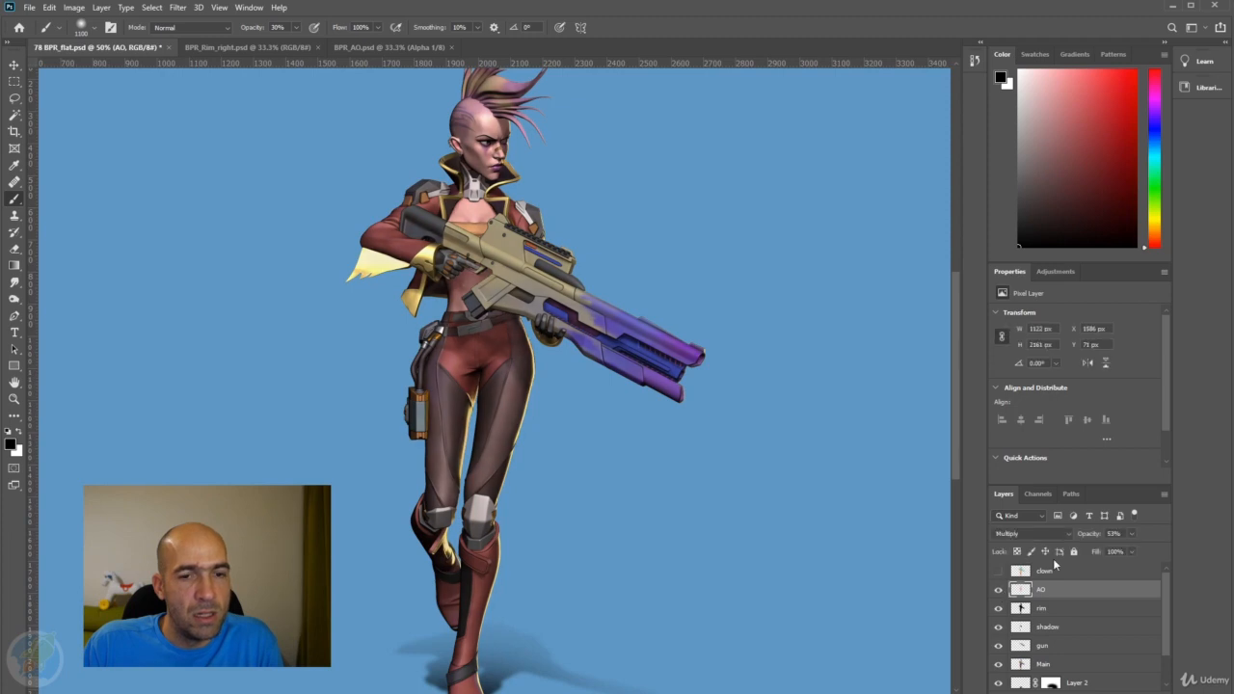
drag(1087, 535, 1074, 536)
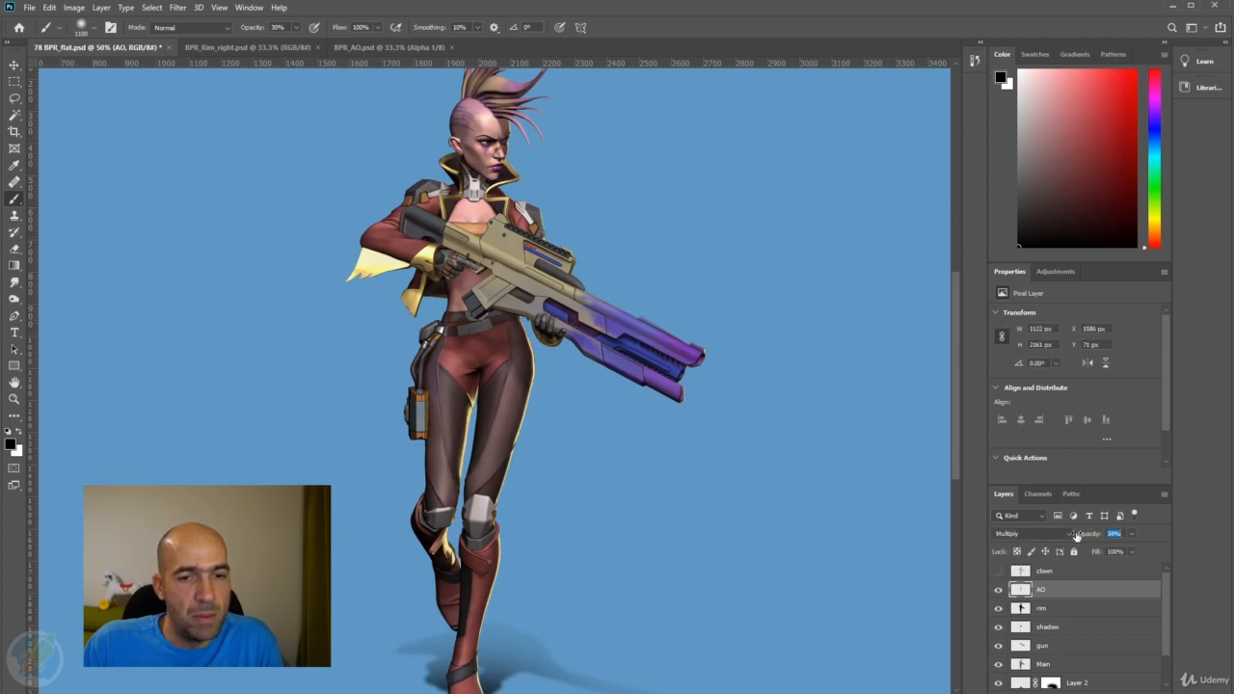
click(999, 590)
click(999, 590)
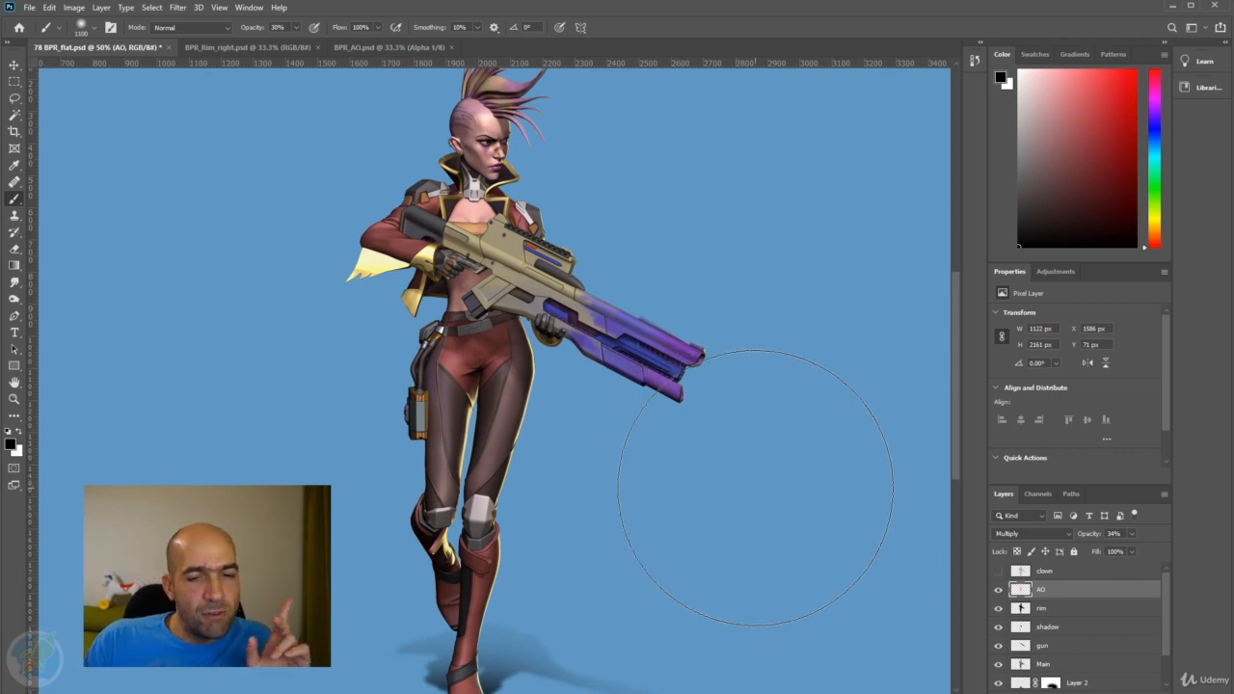
Load the gun layer's outline as a selection and copy that area of the AO layer to a new layer.
ctrl+click(1020, 646)
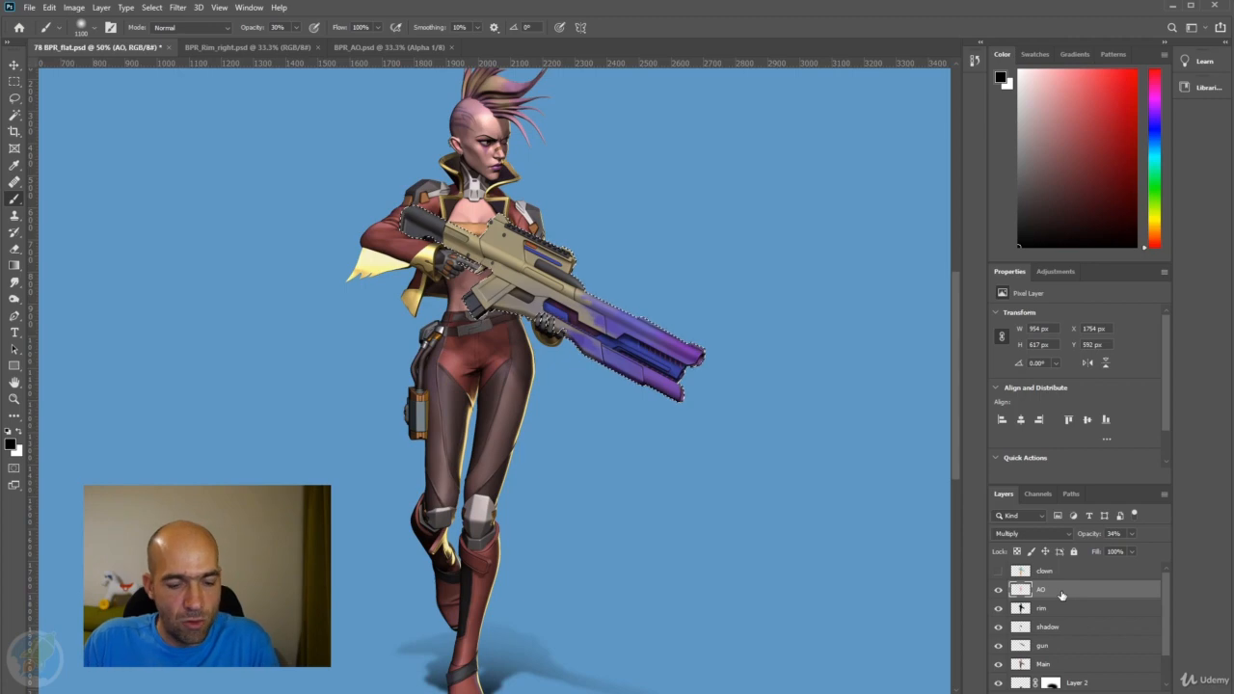
key(ctrl+j)
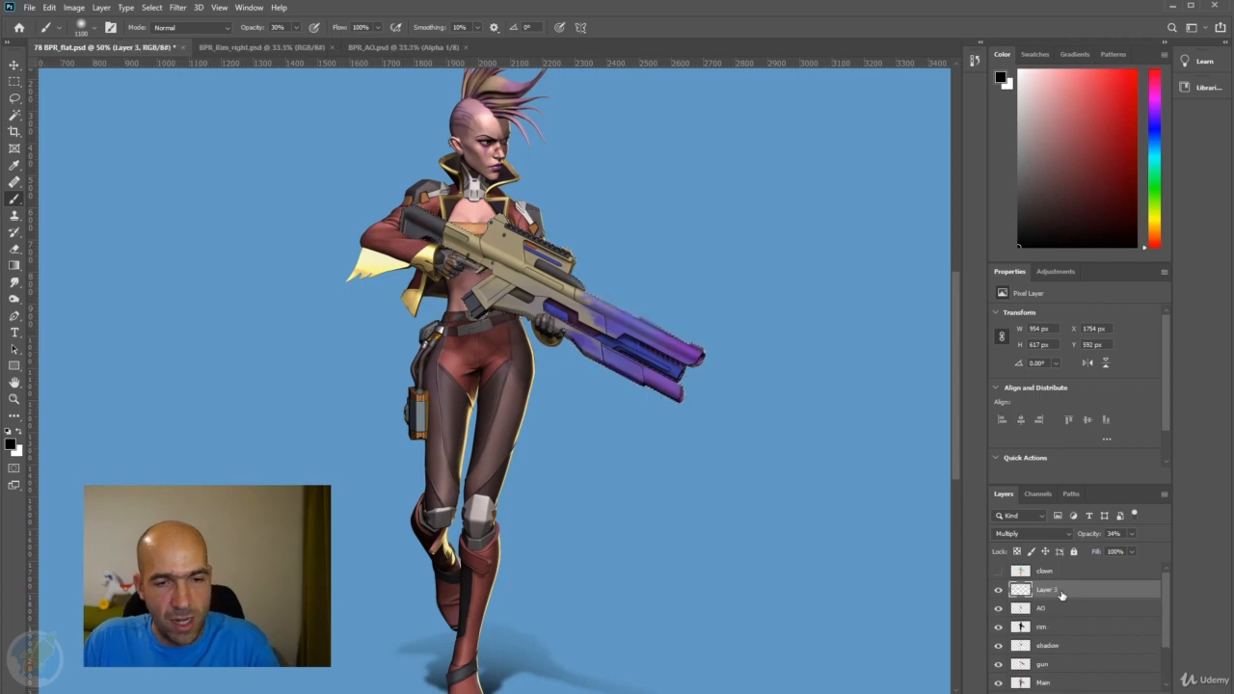
alt+click(999, 590)
alt+click(1000, 590)
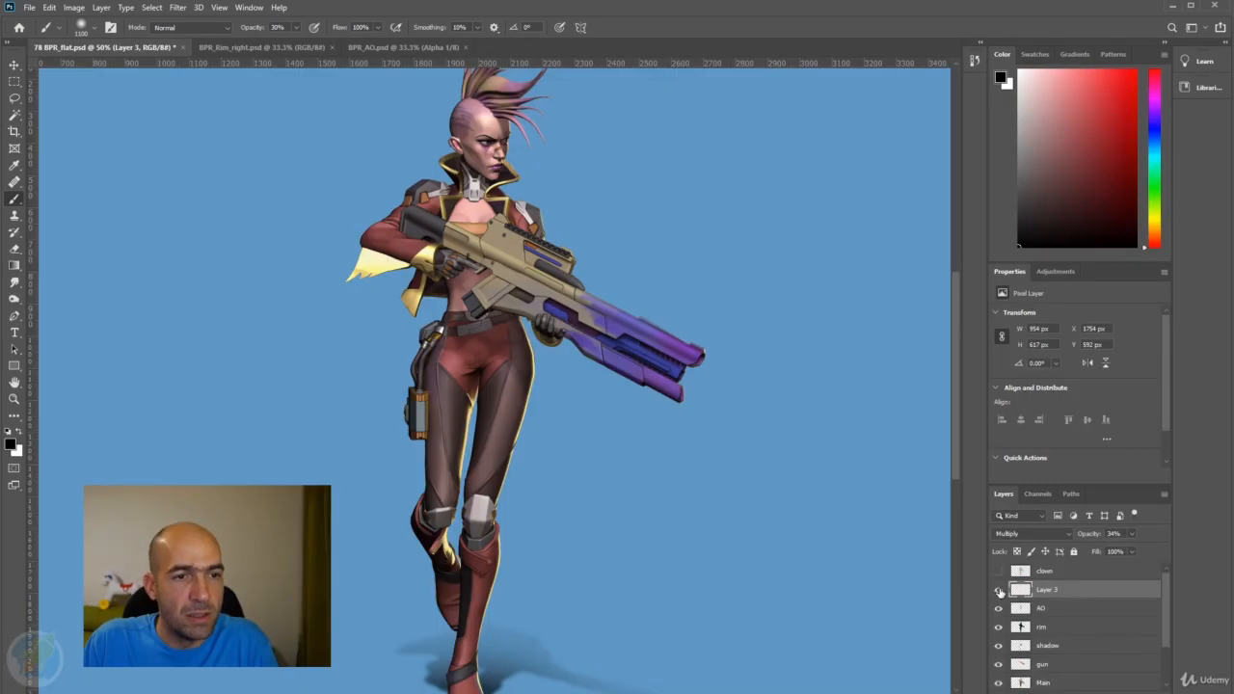
Raise the opacity of the gun's AO copy, Layer 3, to 100% and compare the gun with and without it.
click(1116, 533)
click(1188, 555)
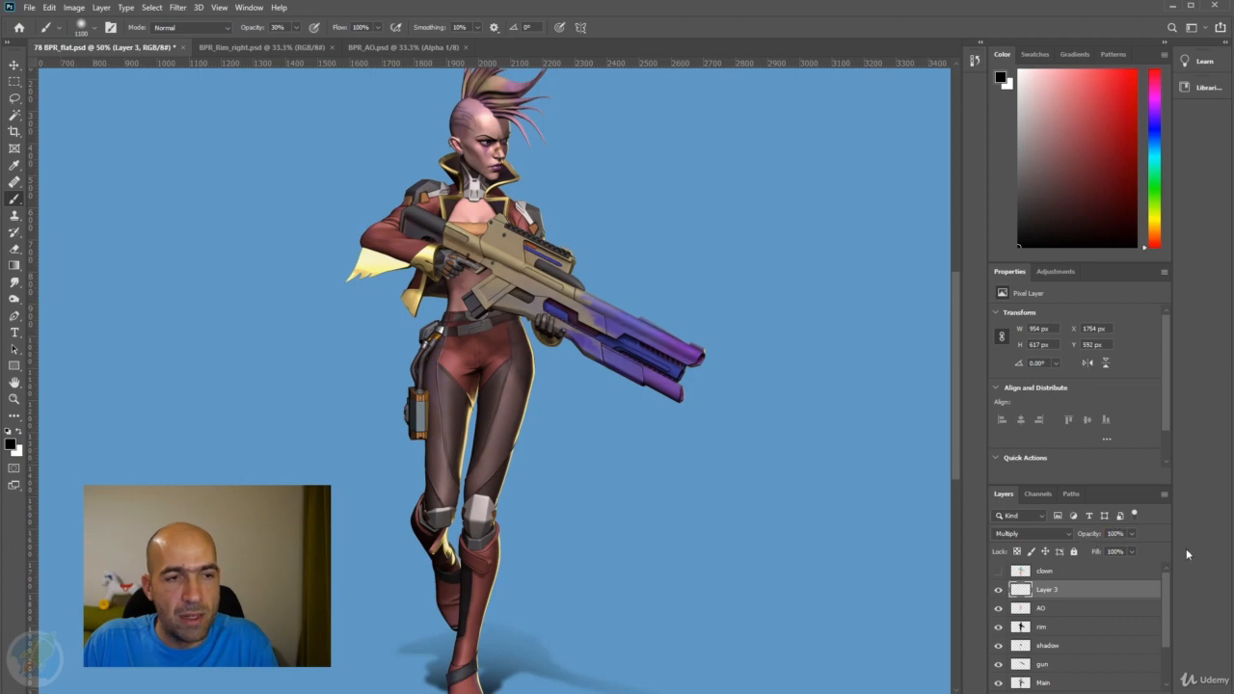
click(999, 590)
click(999, 590)
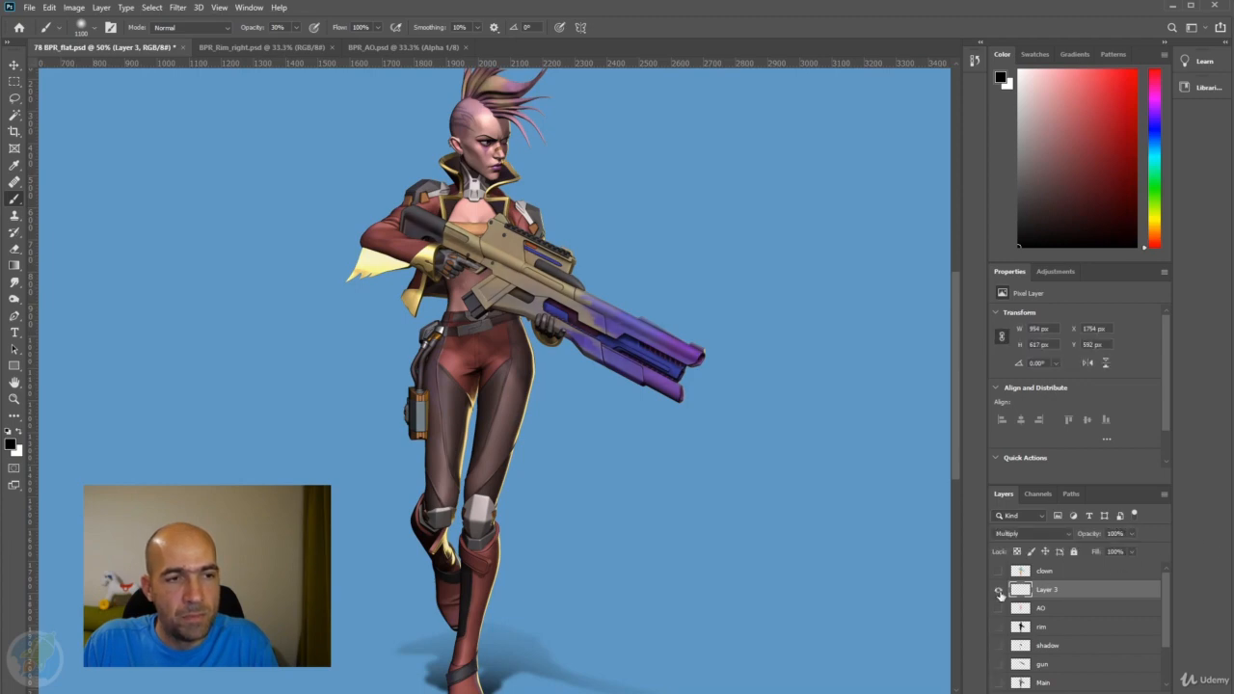
alt+click(999, 590)
alt+click(999, 590)
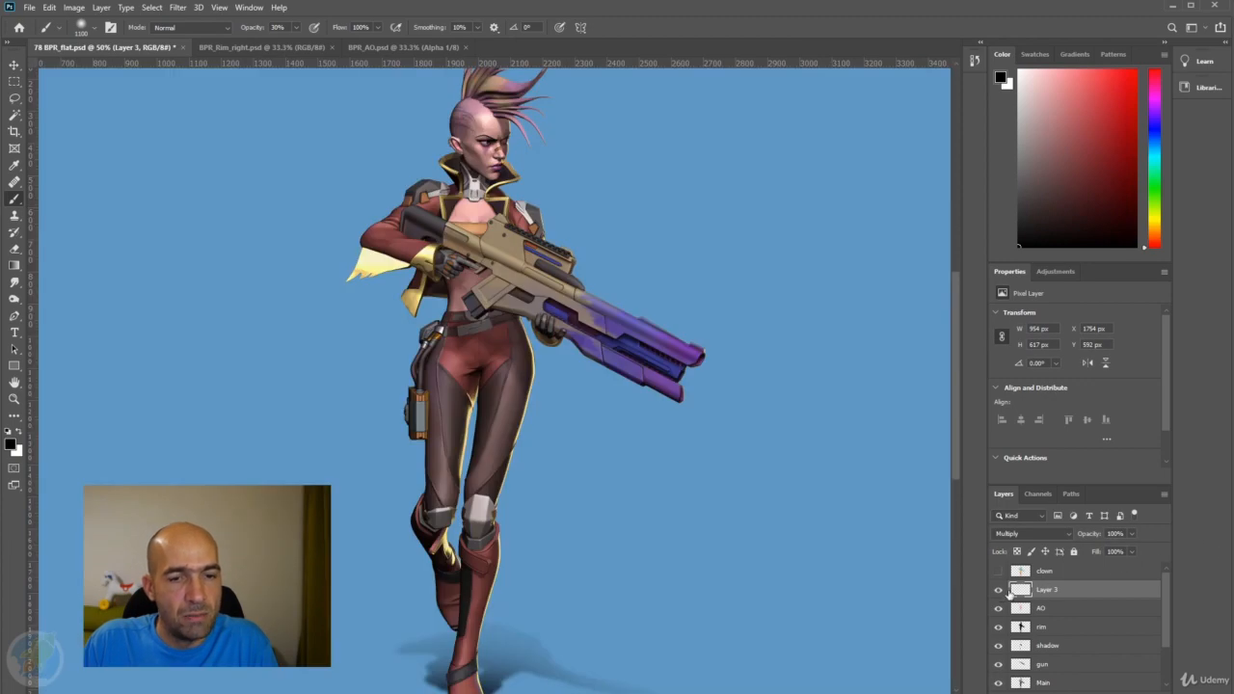
Isolate Layer 3 and increase its contrast with Levels, using input values 181, 1.61 and 235.
alt+click(999, 590)
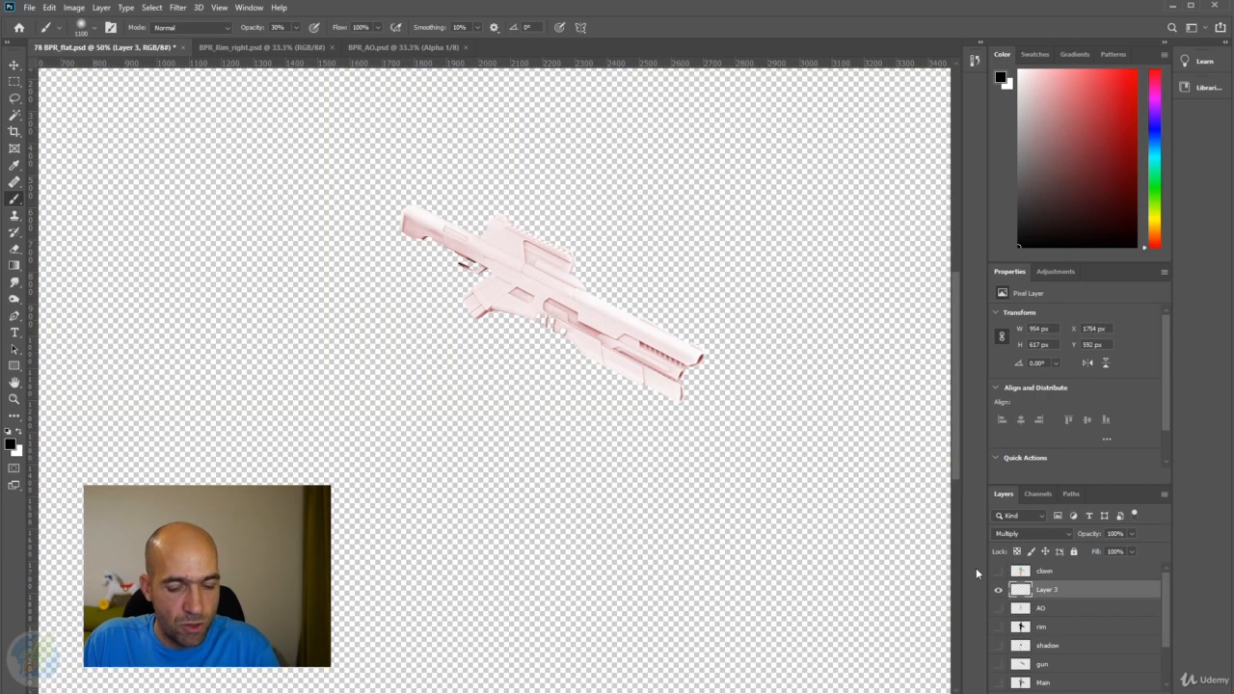
key(ctrl+l)
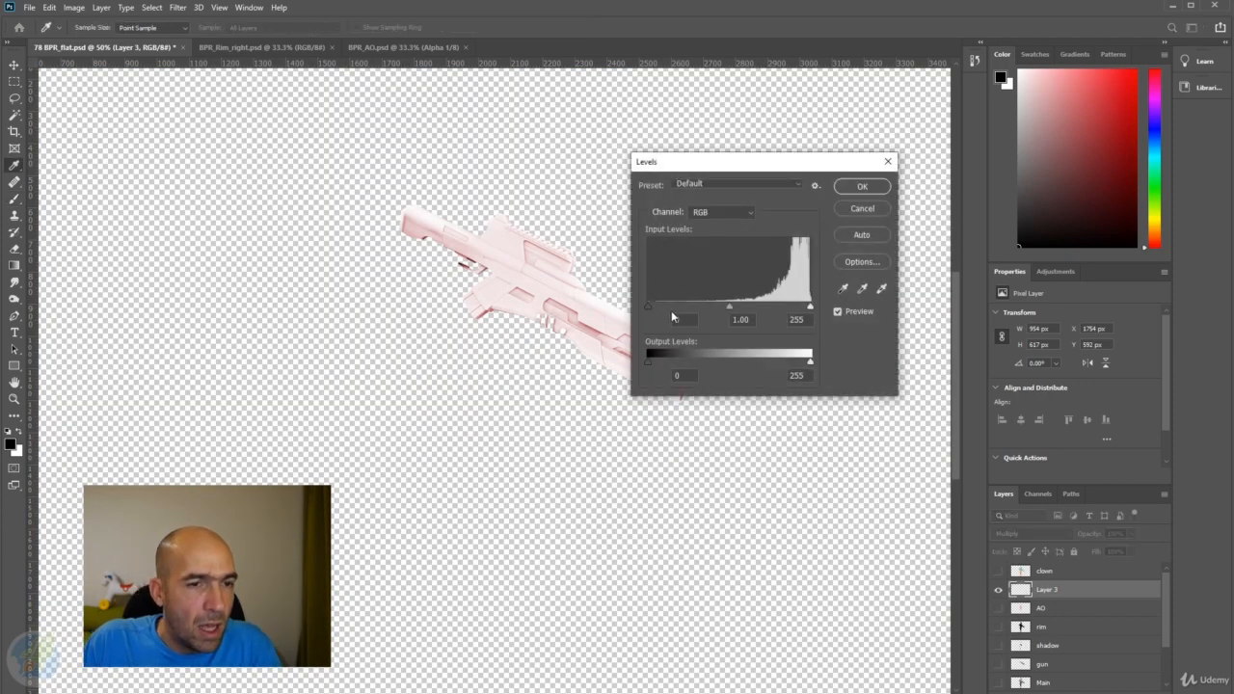
drag(652, 309, 764, 307)
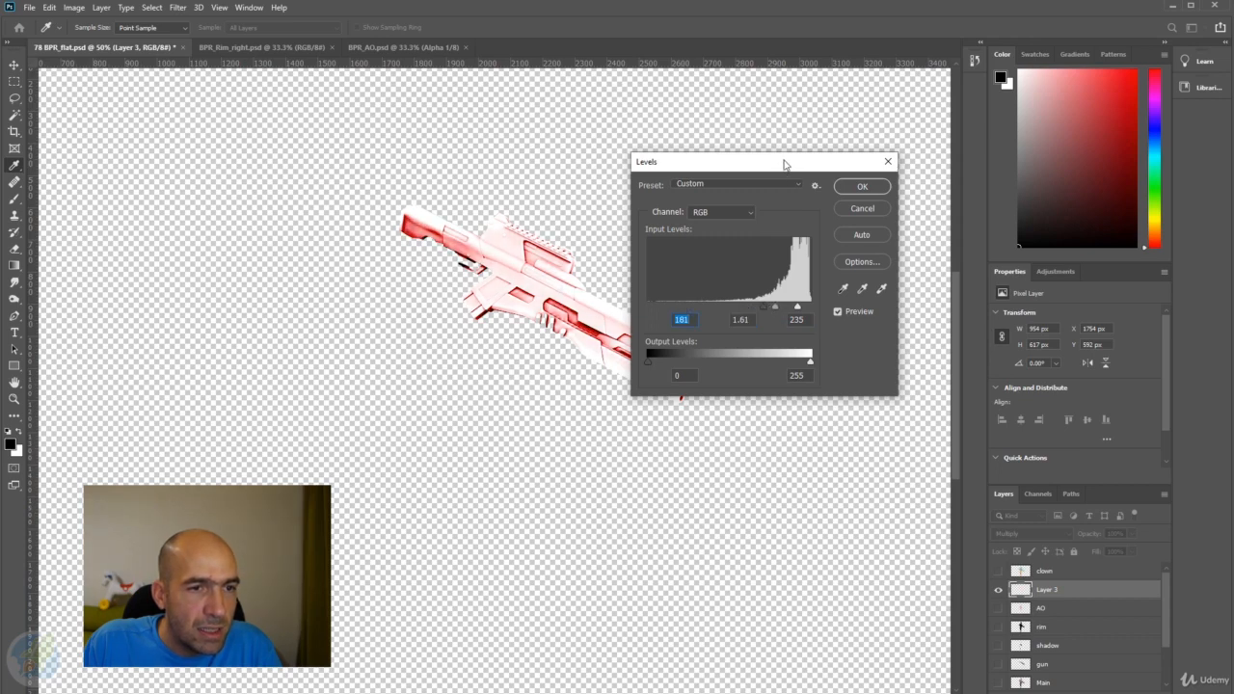
drag(784, 165, 876, 139)
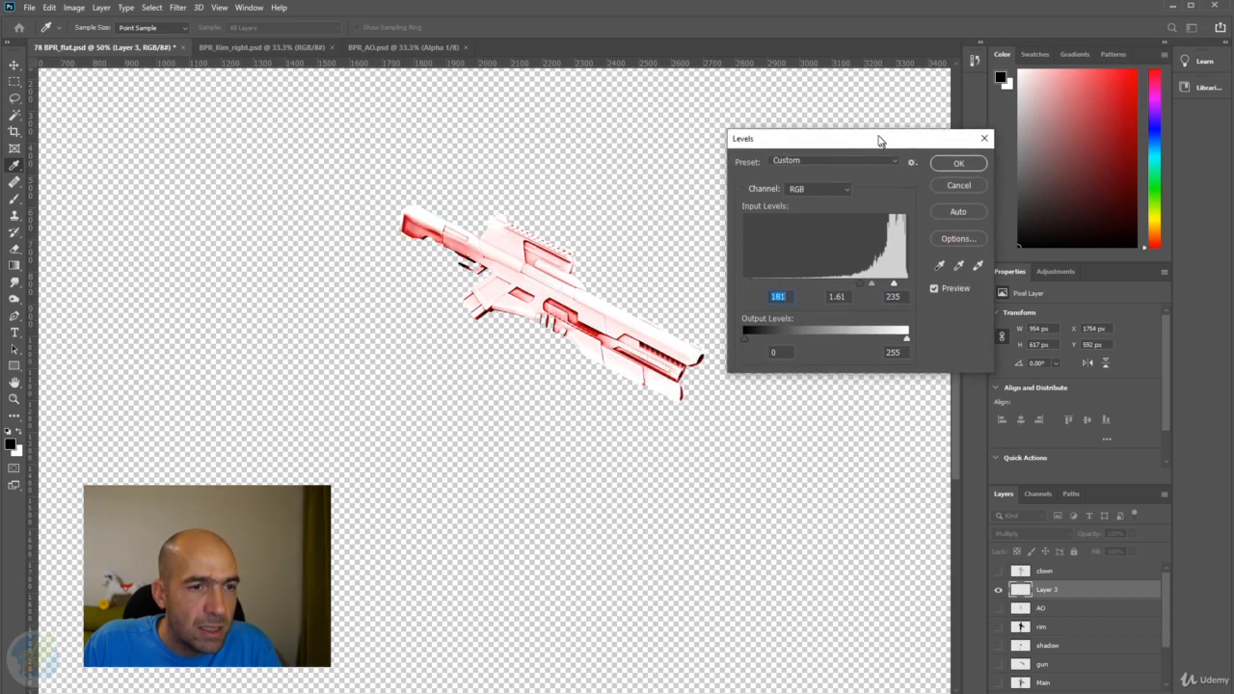
click(951, 160)
key(b)
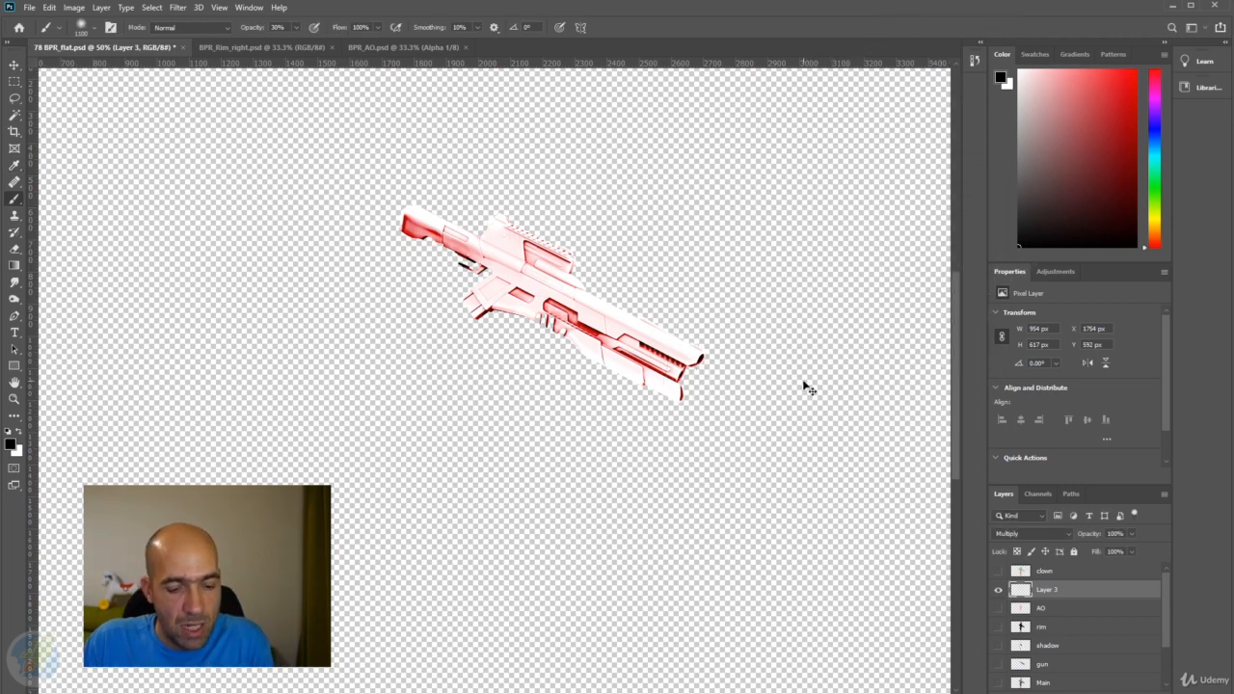
Remove the red tint from Layer 3 by setting its Saturation to -100, and show the other layers again.
key(ctrl+u)
drag(776, 283, 674, 284)
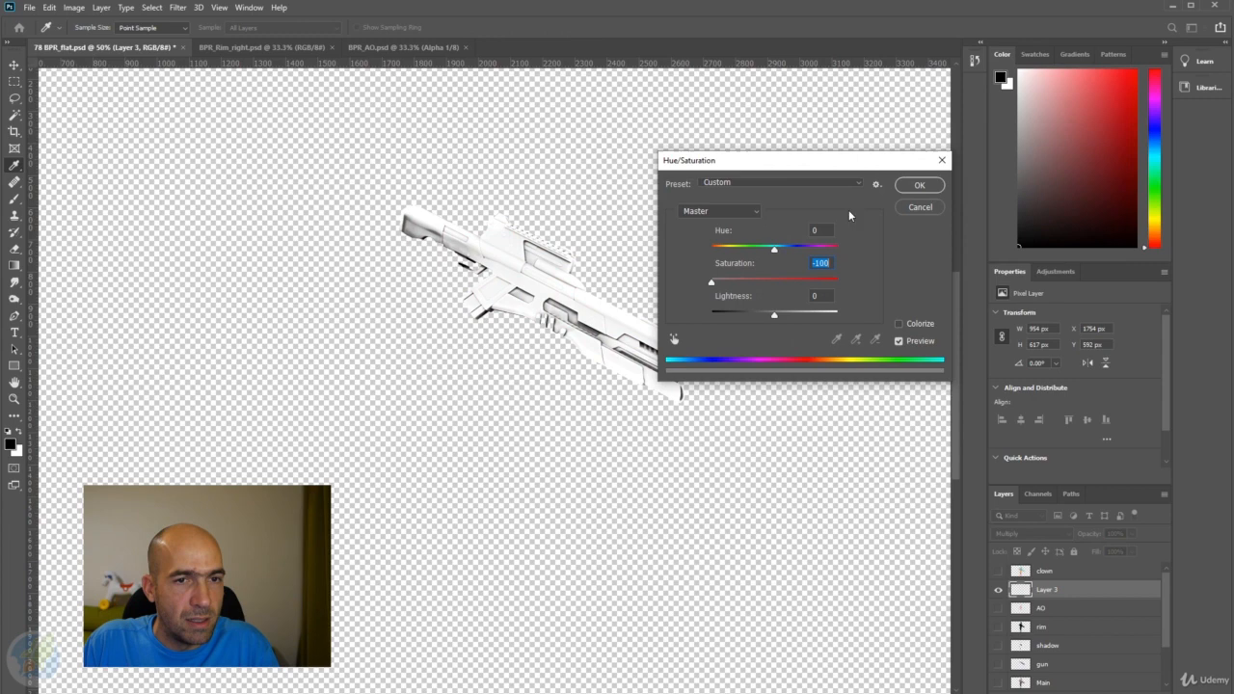
click(919, 185)
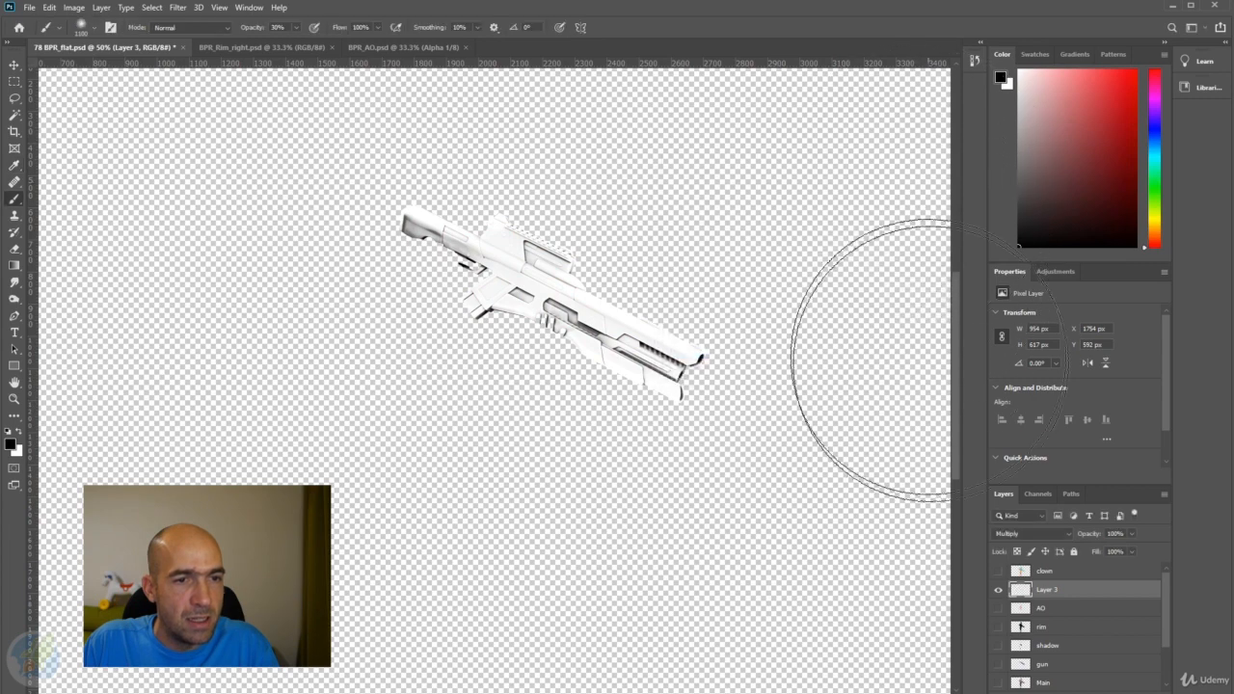
alt+click(998, 590)
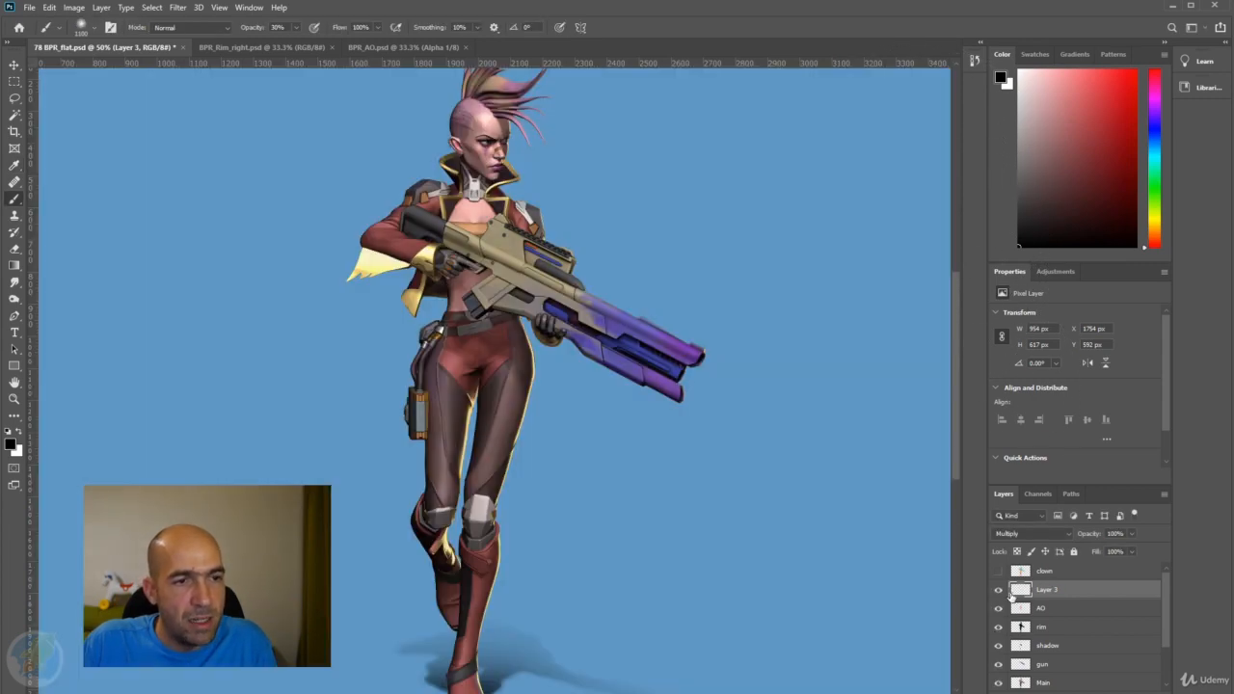
Compare the gun's shading with Layer 3 repeatedly hidden and shown.
click(999, 590)
click(1000, 590)
click(999, 590)
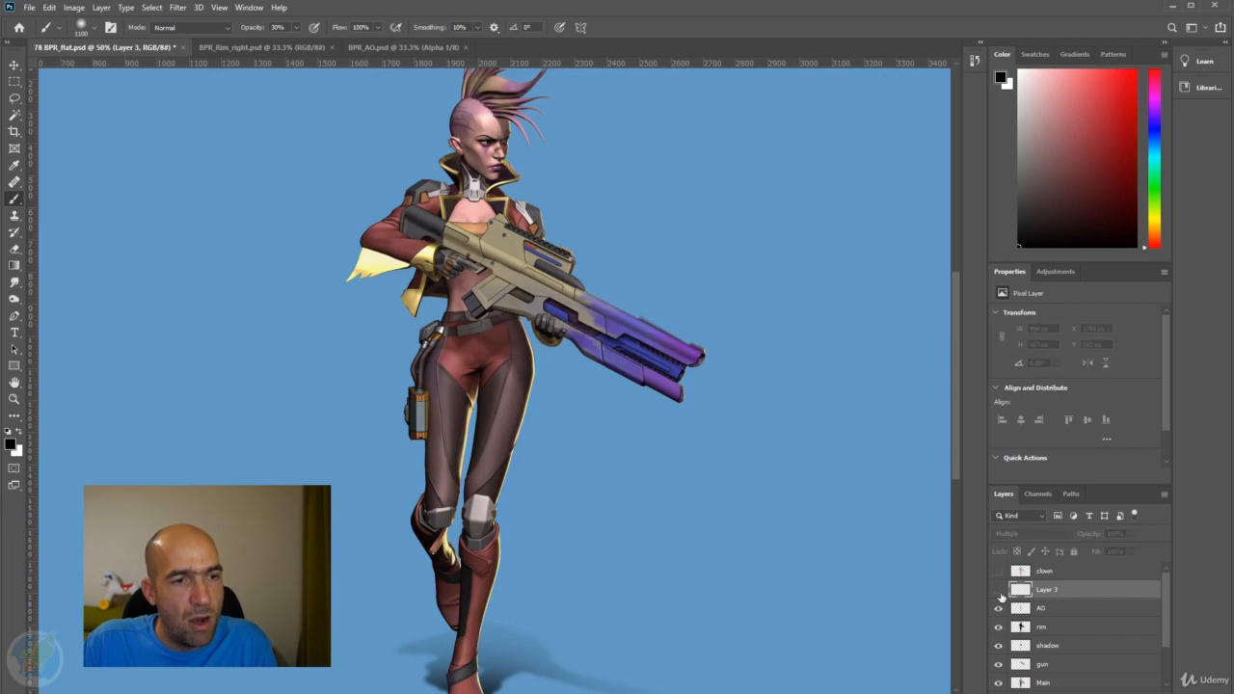
click(999, 590)
click(999, 590)
click(999, 590)
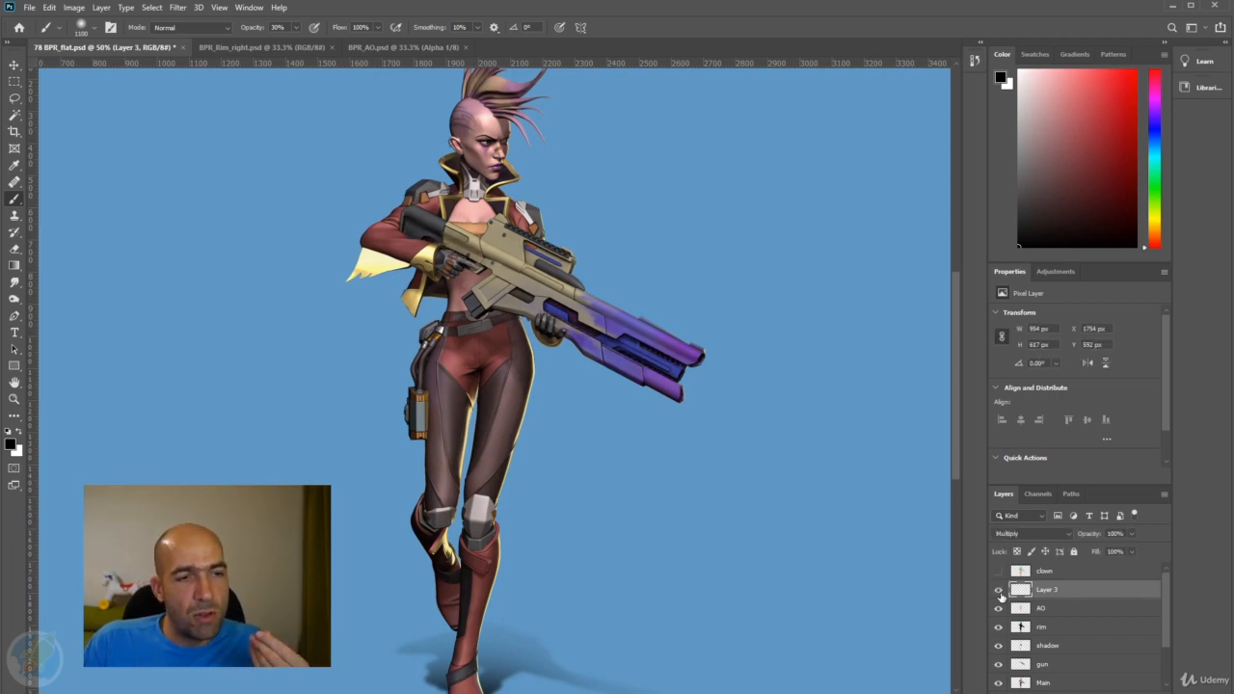
click(999, 590)
click(999, 590)
click(999, 590)
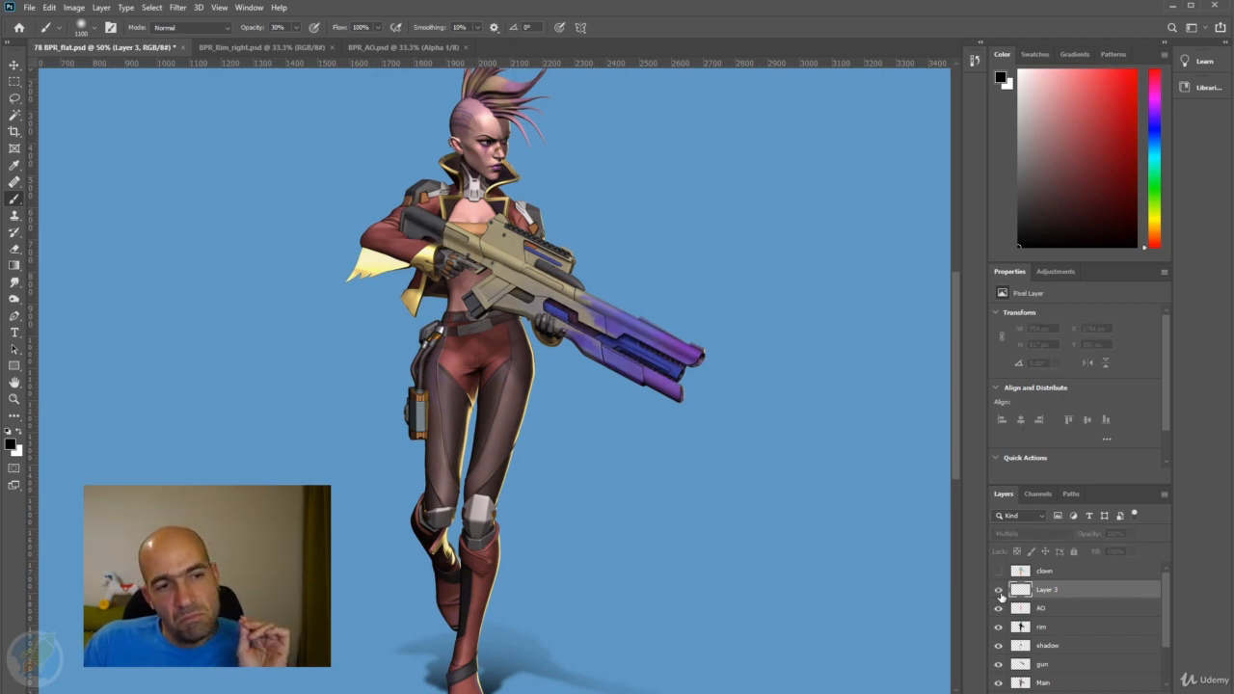
click(999, 591)
click(999, 590)
click(999, 590)
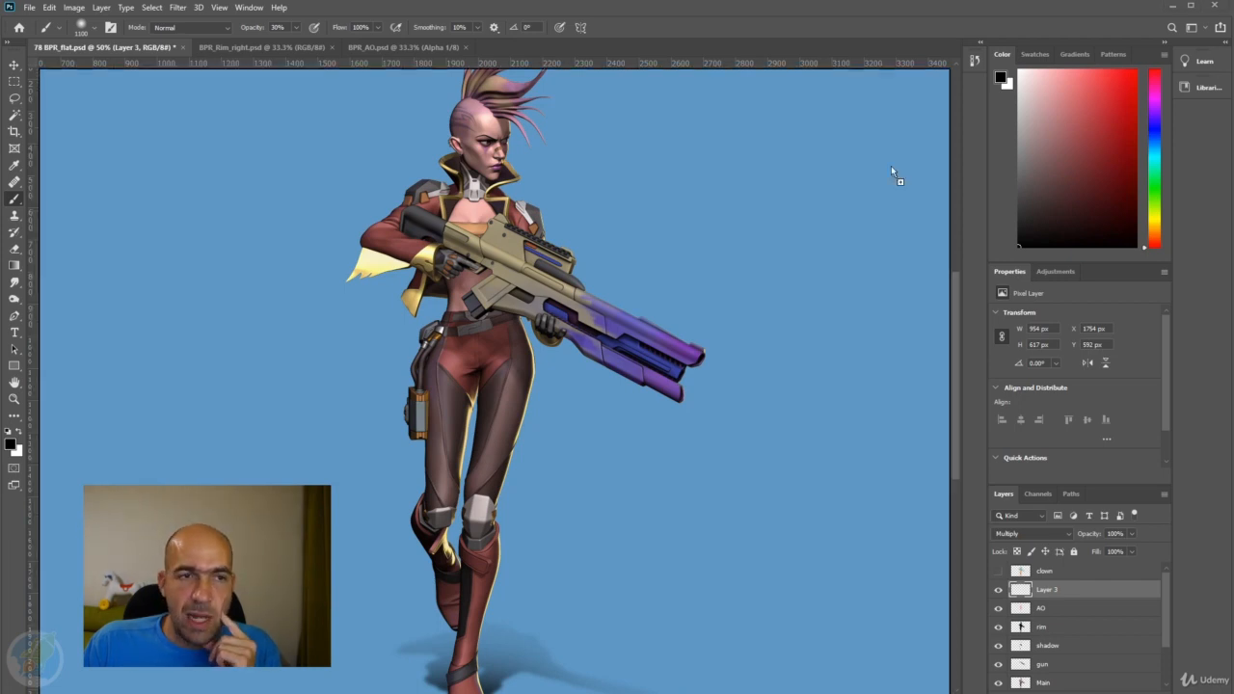
Open BPR_Levelspsd.psd as a separate document and reduce the brush size to 70 px while inspecting the gun's edges.
drag(891, 166, 815, 46)
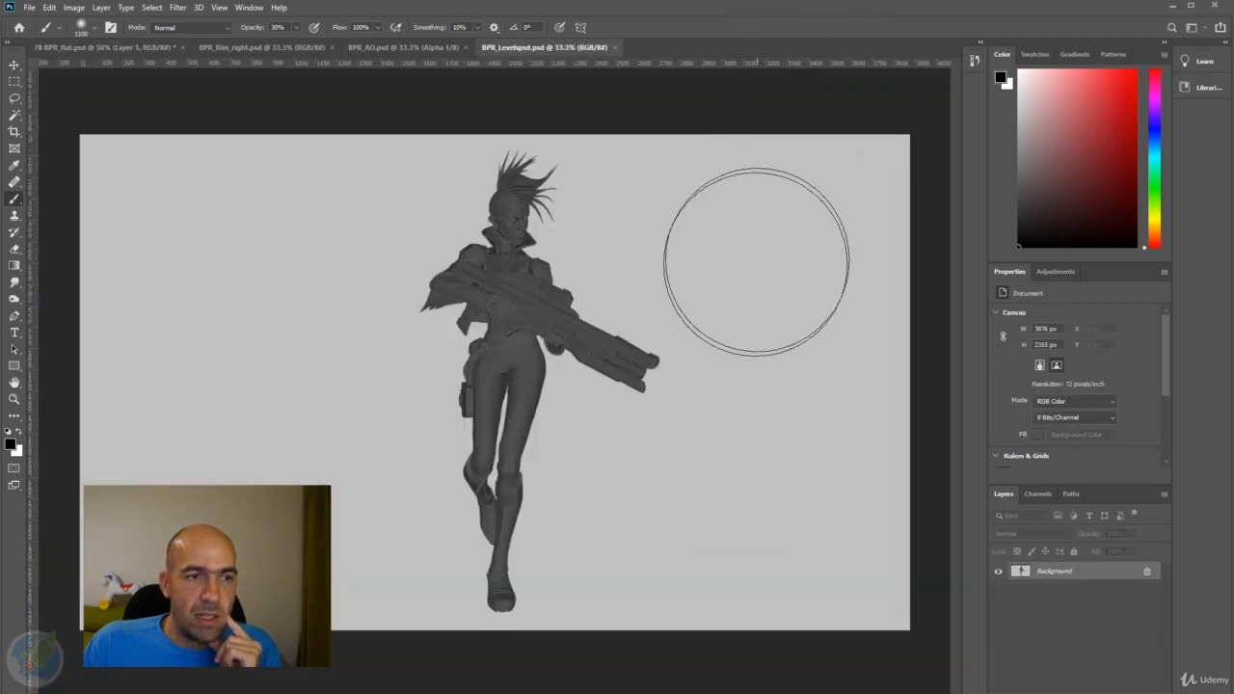
scroll(597, 338, up, 3)
scroll(597, 339, up, 1)
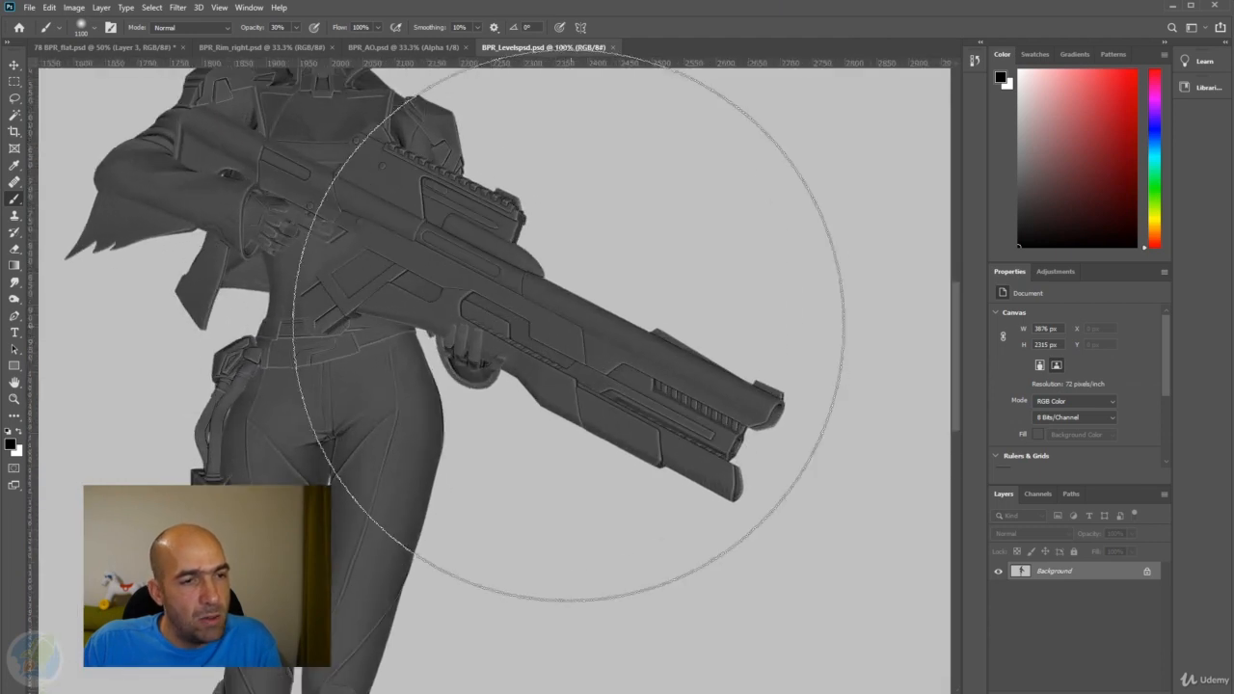
key(bracketleft)
key(bracketleft)
key(bracketleft)
key(bracketleft)
key(bracketleft)
key(bracketleft)
key(bracketleft)
key(bracketleft)
key(bracketleft)
key(bracketleft)
key(bracketleft)
key(bracketleft)
key(bracketleft)
key(bracketleft)
key(bracketleft)
key(bracketleft)
key(bracketleft)
key(bracketleft)
key(bracketleft)
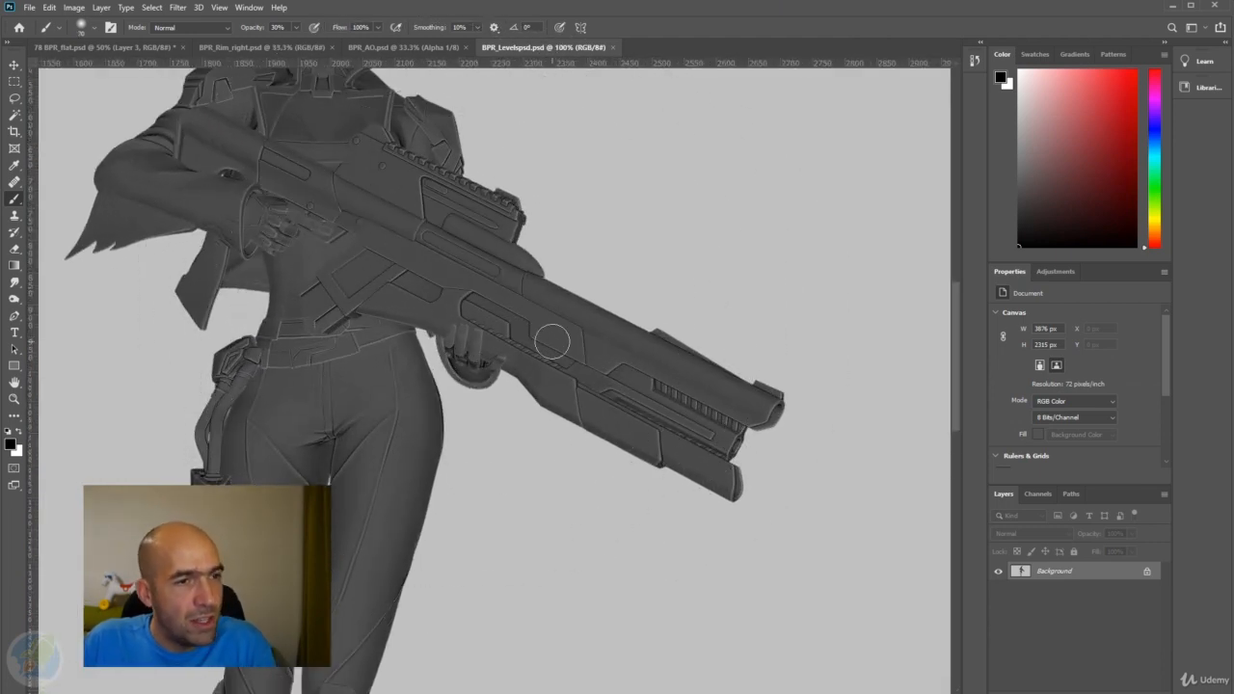
scroll(416, 319, down, 1)
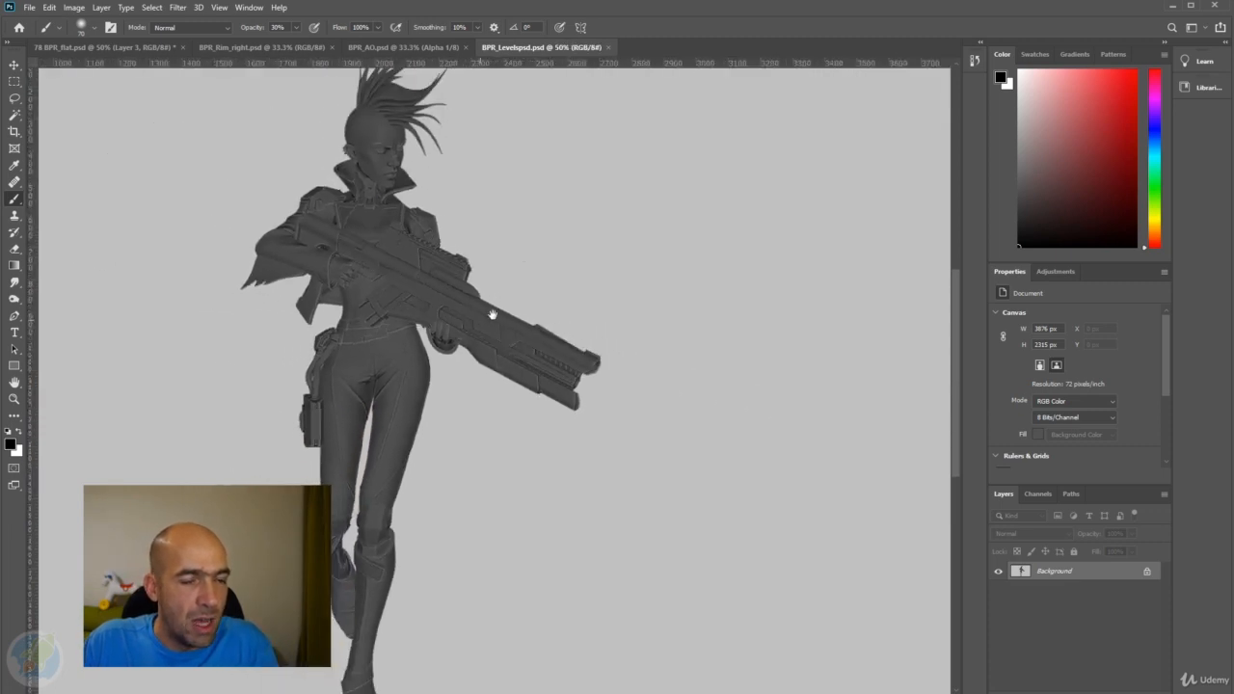
scroll(492, 315, down, 1)
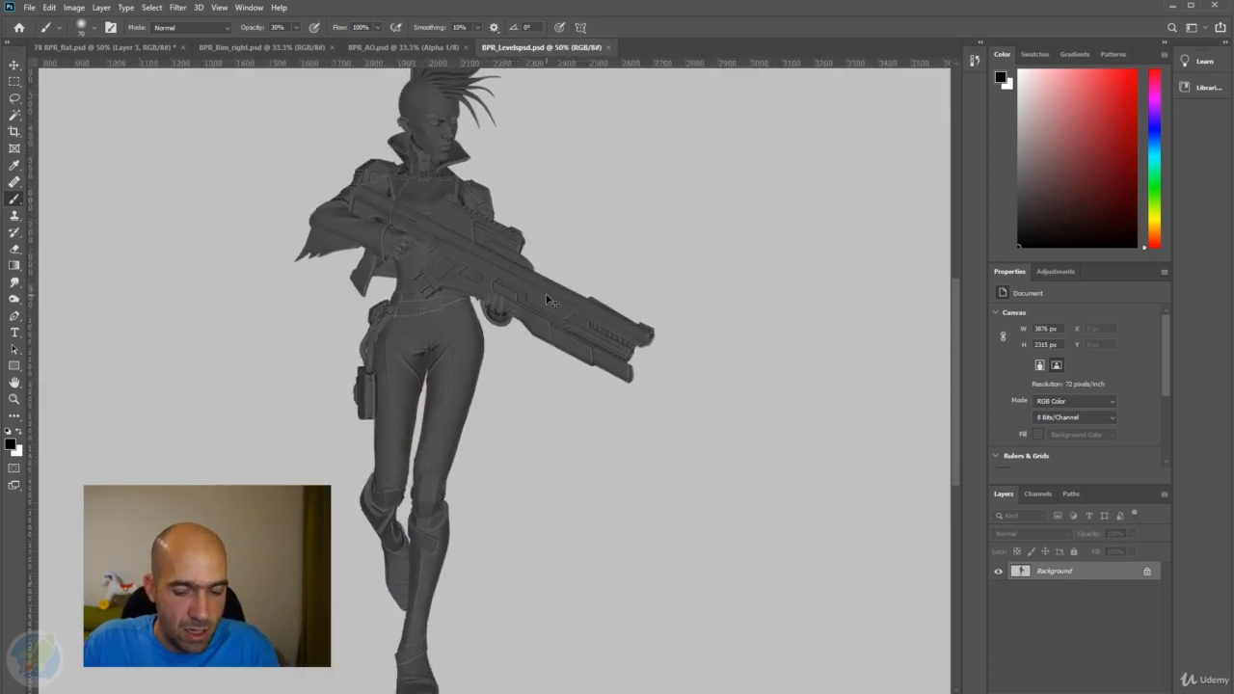
key(ctrl+m)
drag(830, 289, 833, 297)
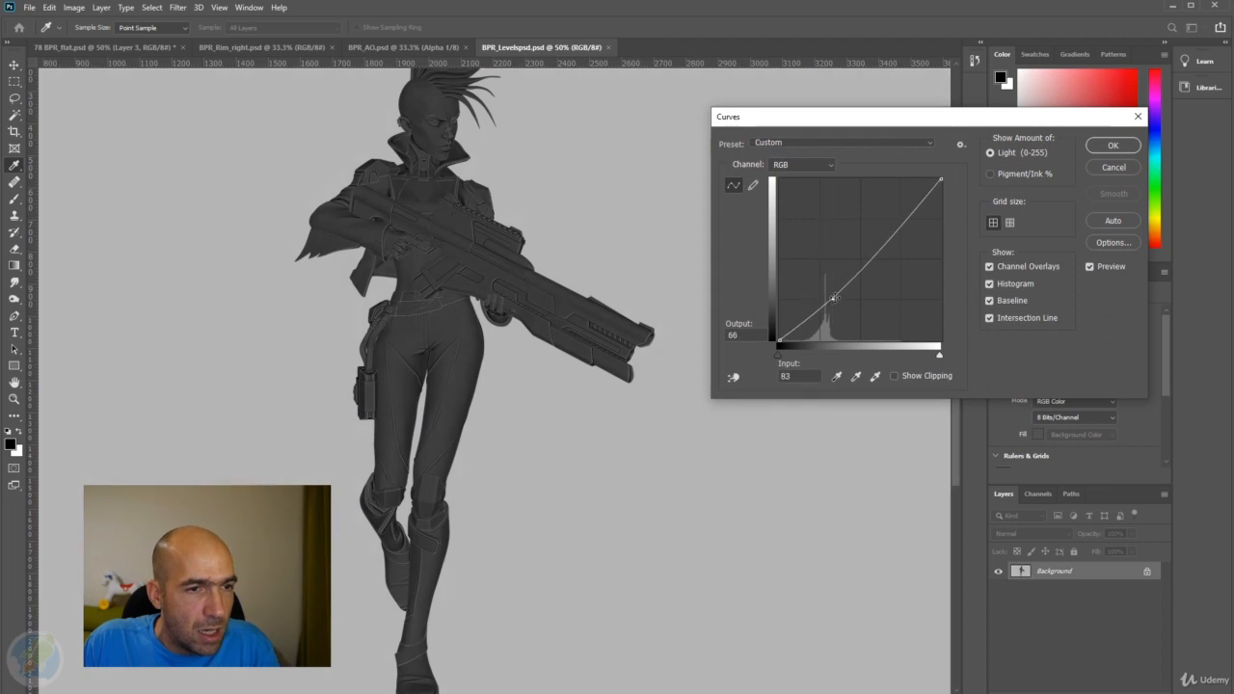
drag(893, 233, 880, 215)
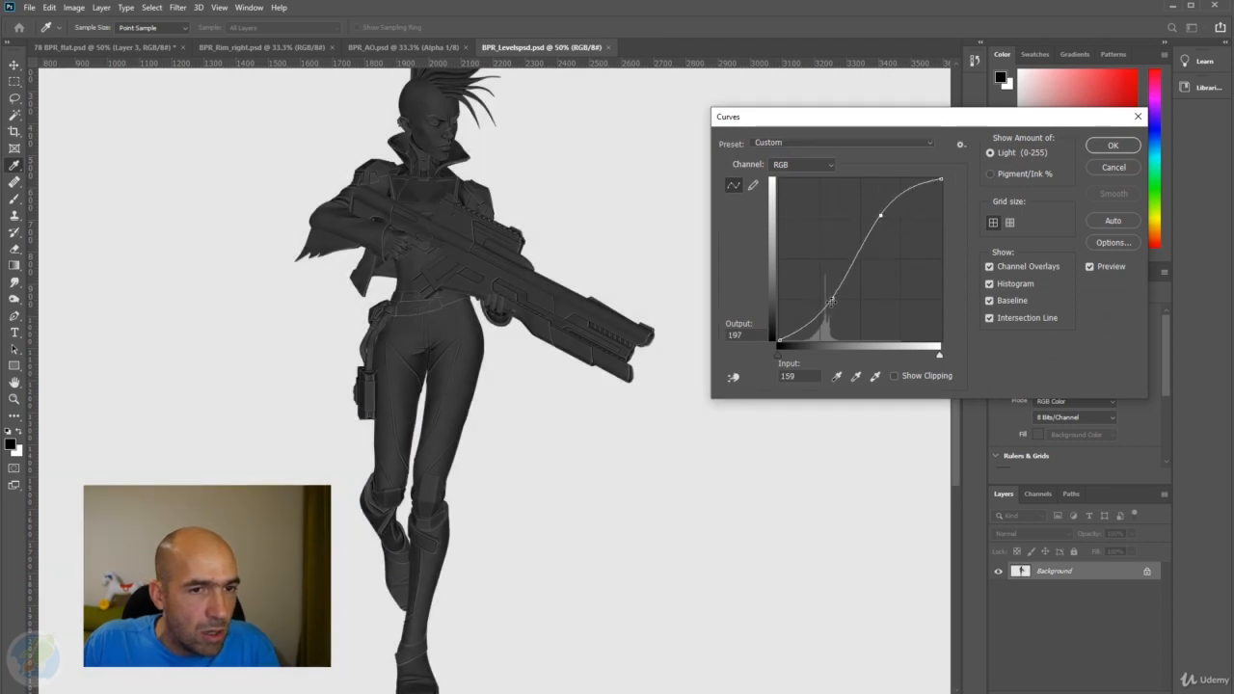
mouse_move(831, 301)
mouse_down()
mouse_move(849, 304)
mouse_move(842, 289)
mouse_up()
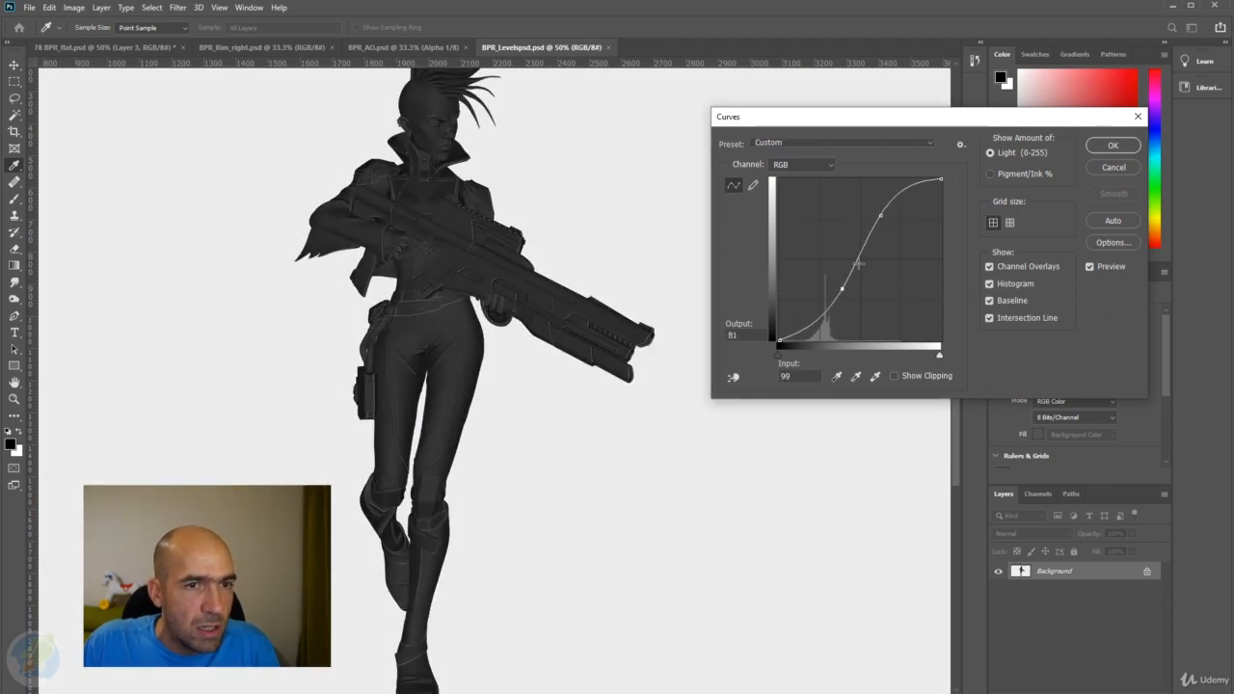
mouse_move(880, 216)
mouse_down()
mouse_move(865, 205)
mouse_move(881, 222)
mouse_up()
click(1111, 167)
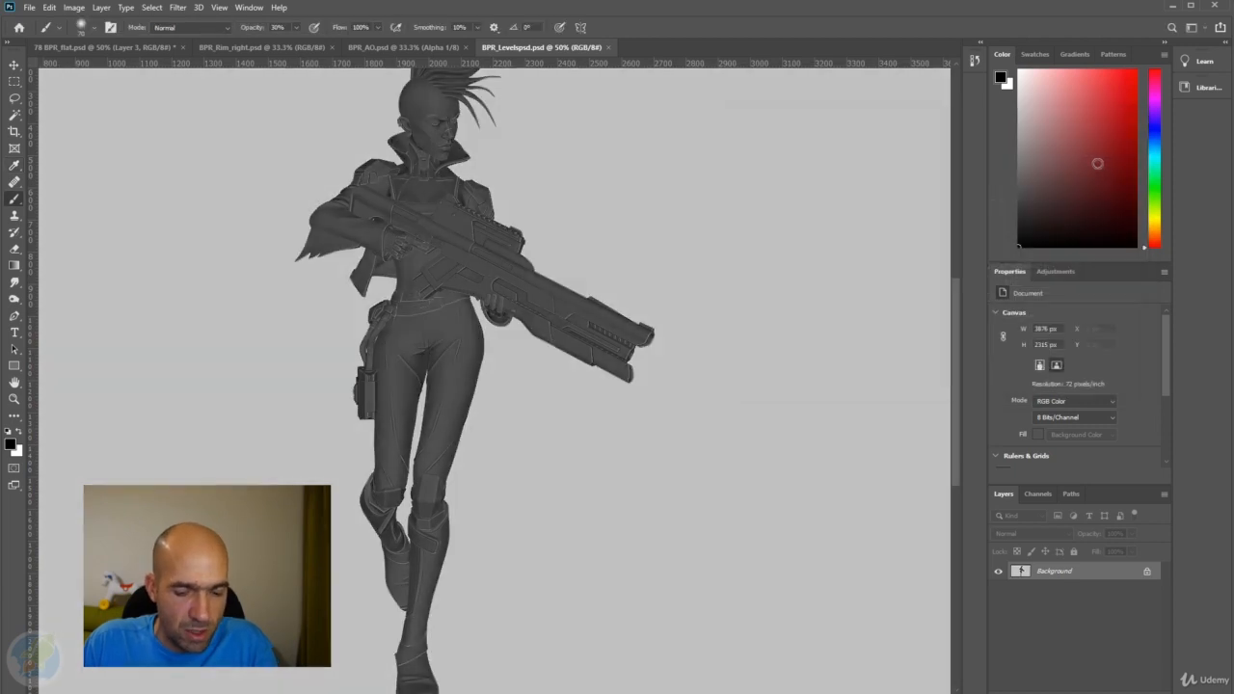
Increase the render's contrast with Levels, using input values 68, 2.10 and 147, and check the gun's edge lines.
key(ctrl+l)
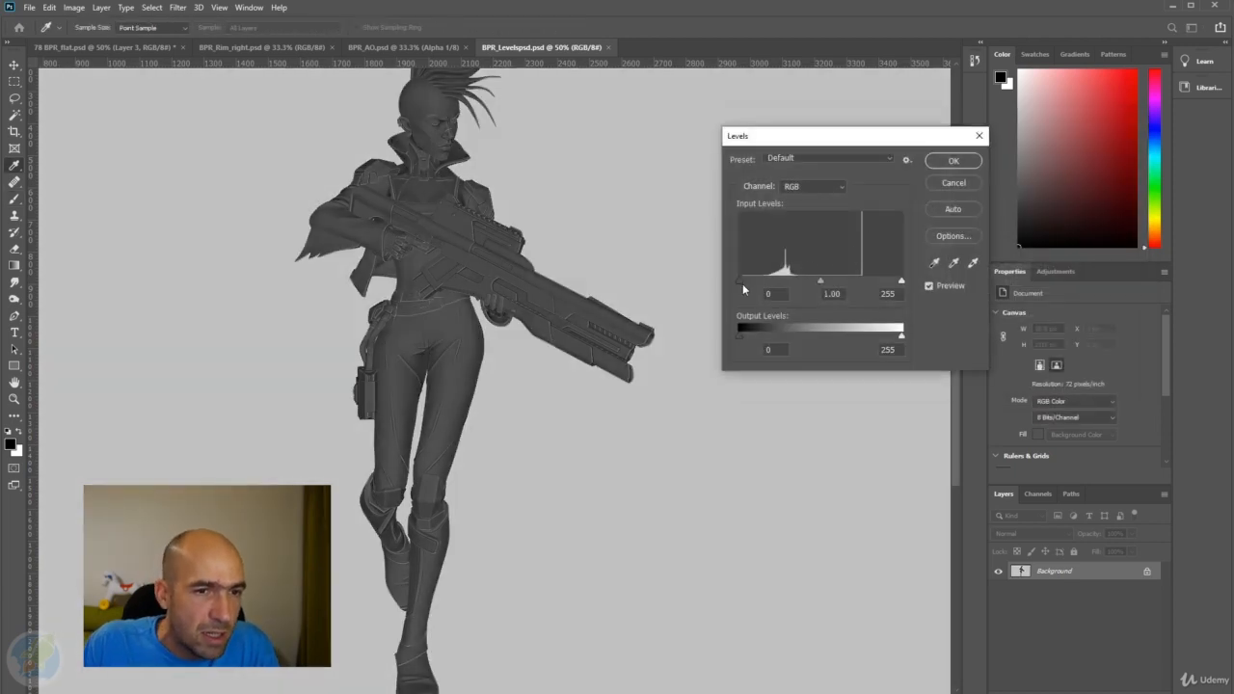
drag(741, 281, 783, 285)
drag(900, 282, 793, 286)
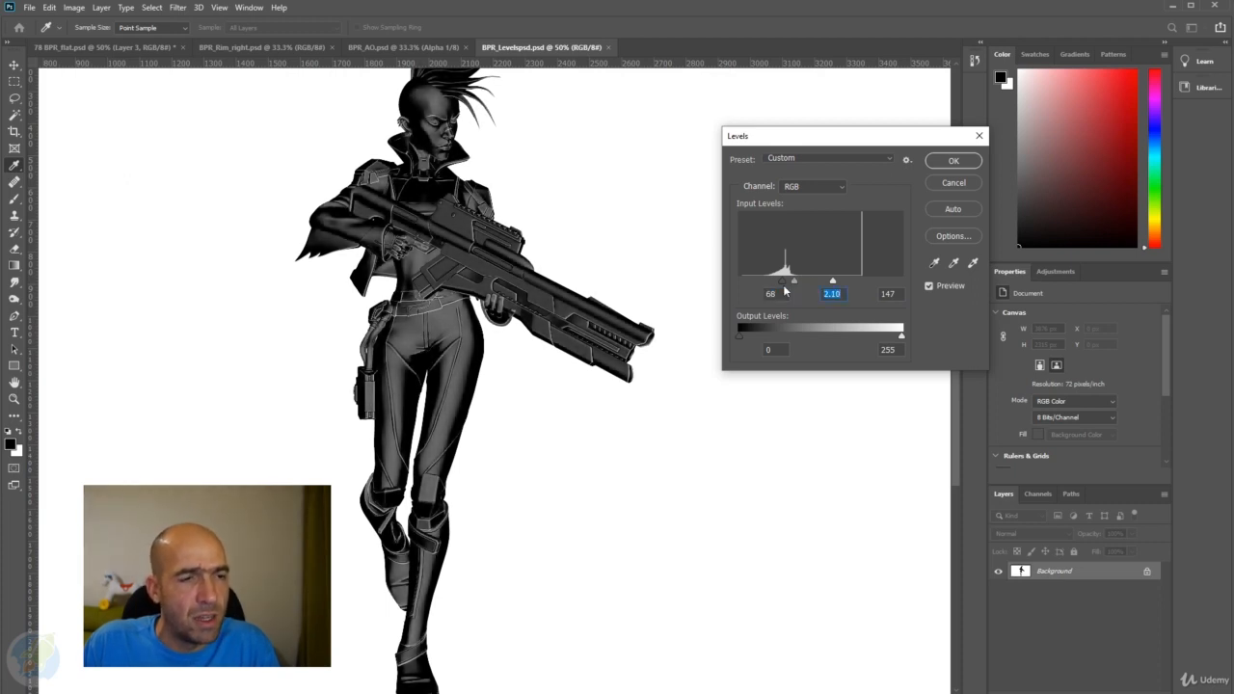
ctrl+click(480, 253)
ctrl+click(480, 252)
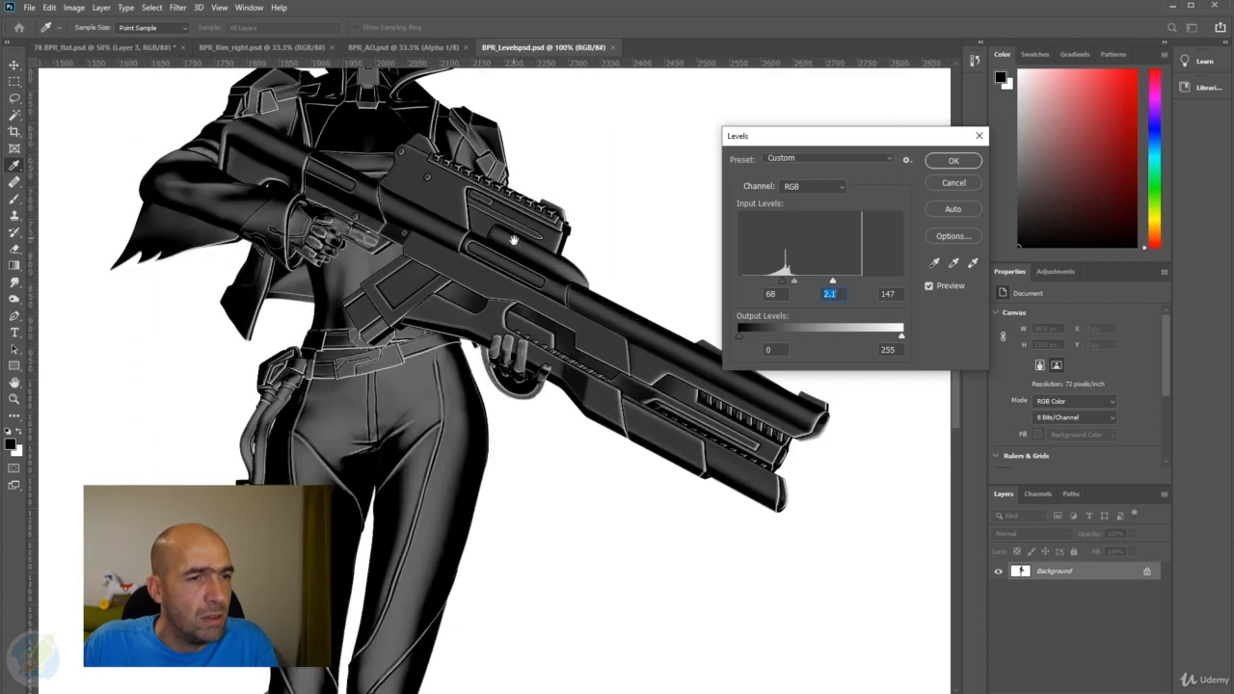
drag(514, 241, 509, 290)
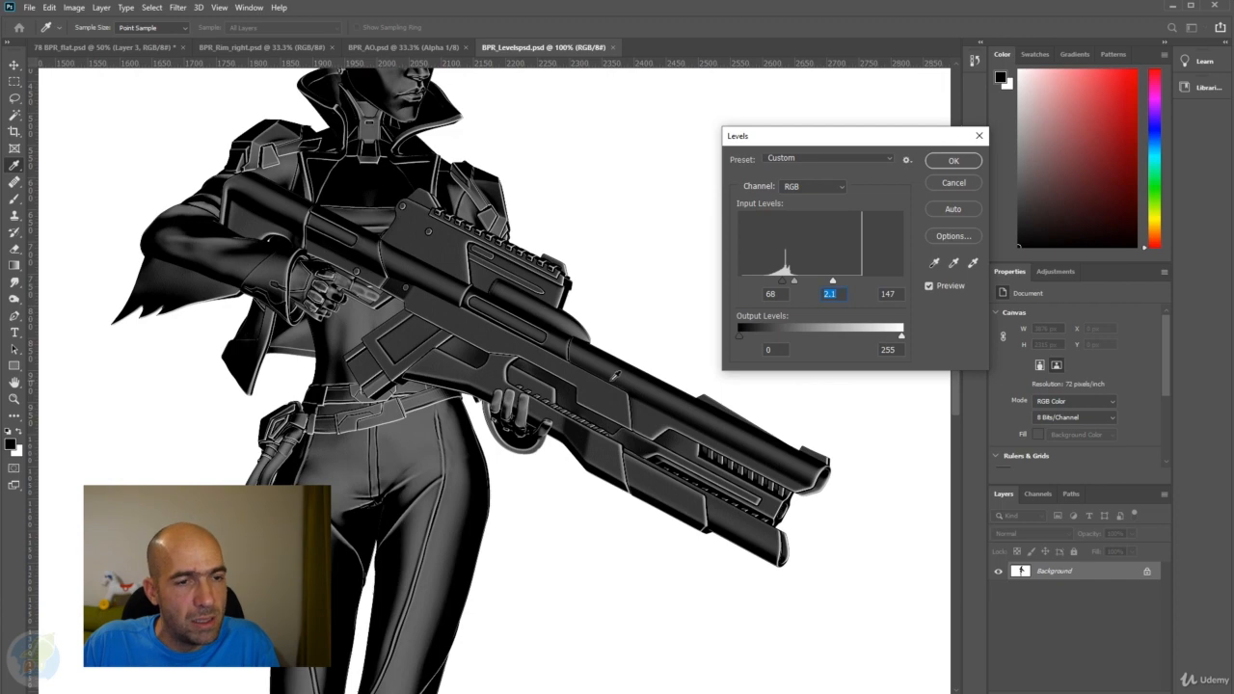
click(948, 162)
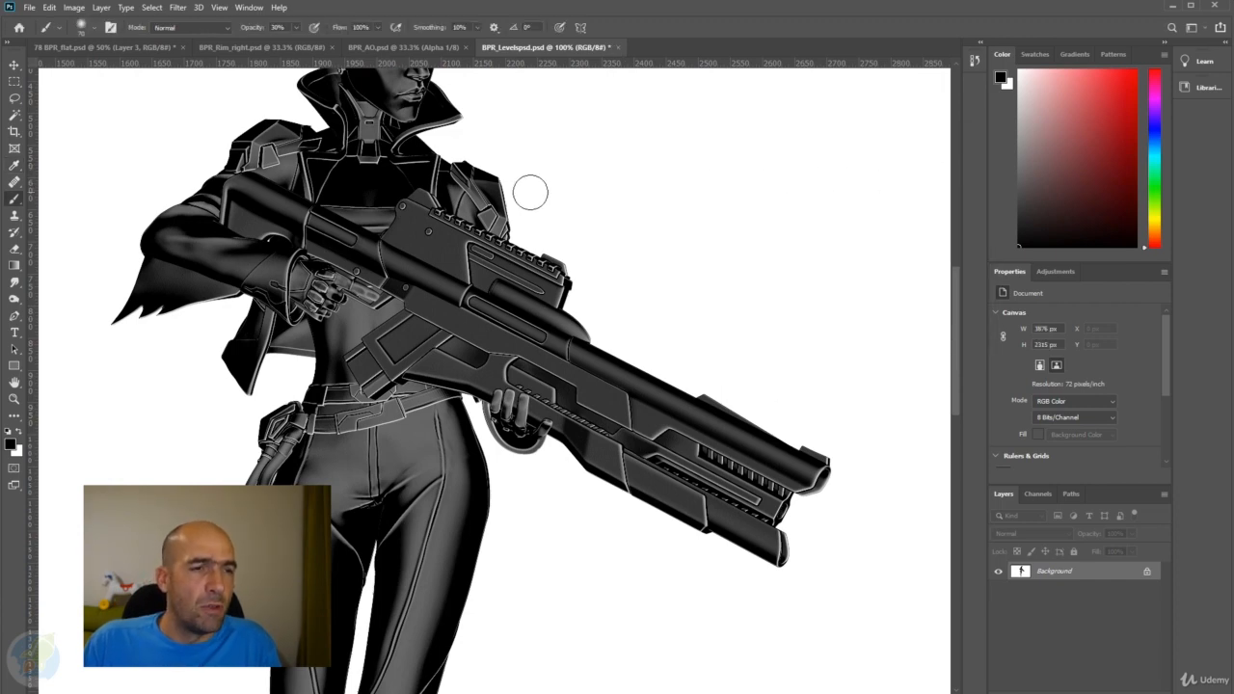
Copy the contrast-adjusted render into BPR_flat.psd as a new layer above Layer 3.
key(v)
scroll(428, 179, up, 1)
click(79, 49)
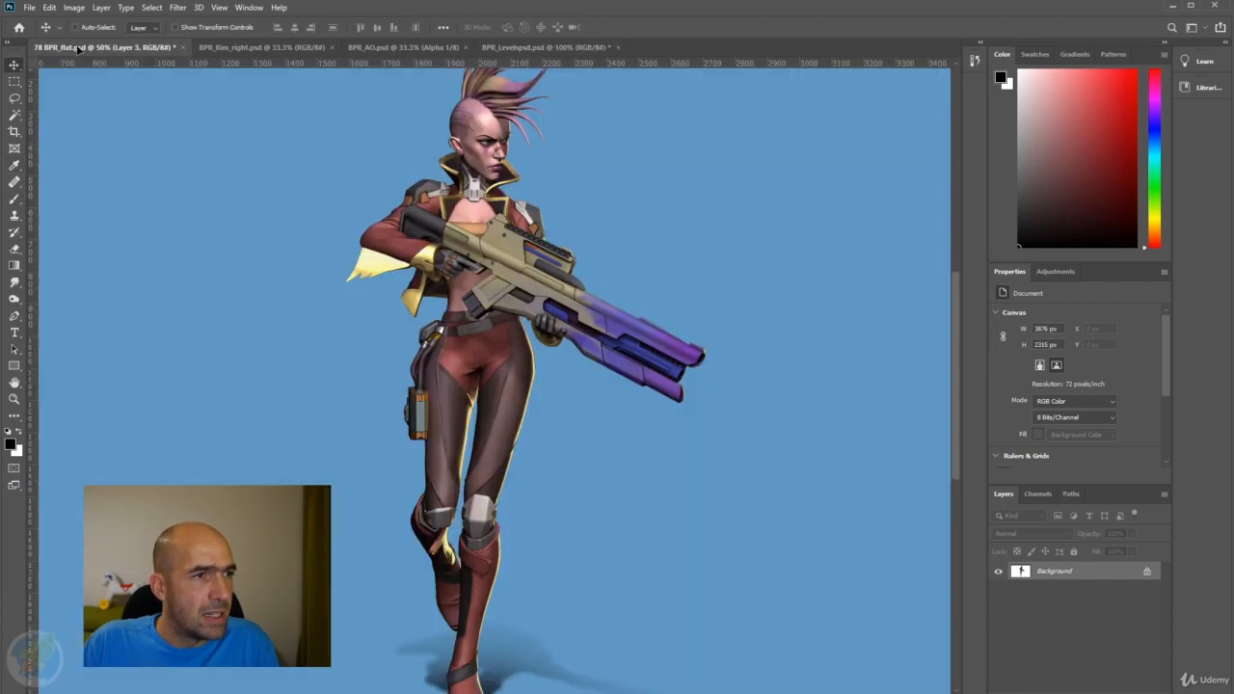
key(ctrl+v)
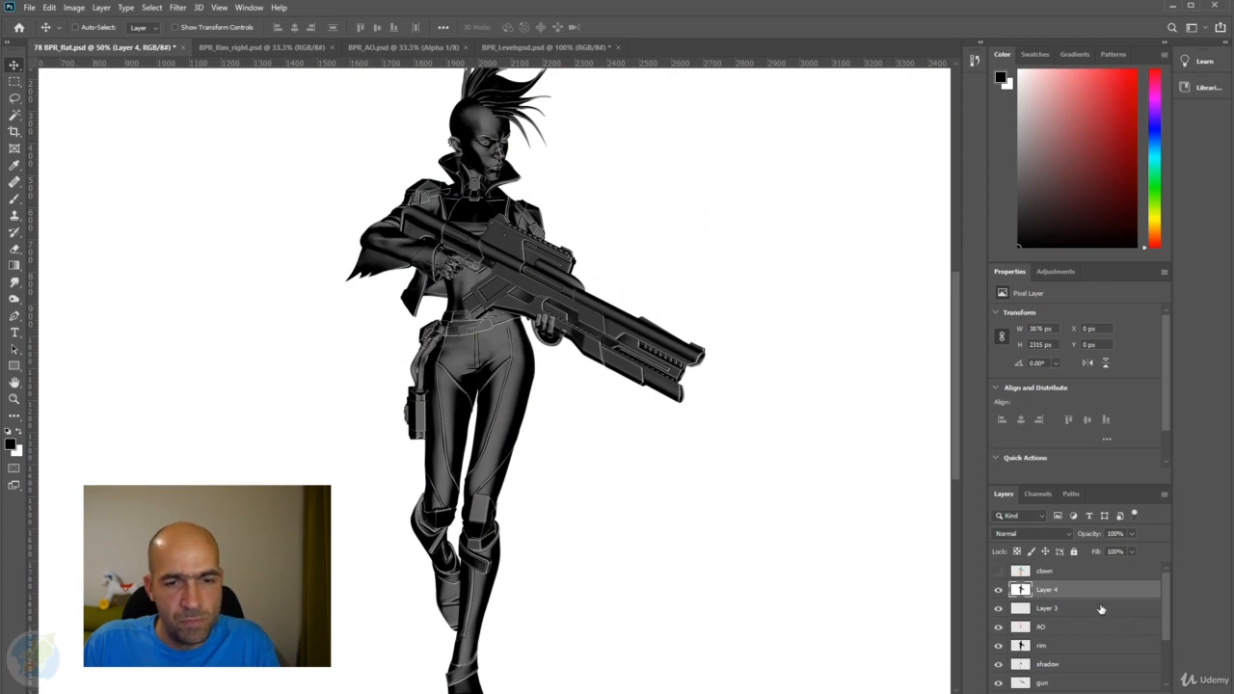
Copy the gun area of Layer 4 to a new layer, using Layer 3's outline as the selection, and hide Layer 4.
ctrl+click(1022, 610)
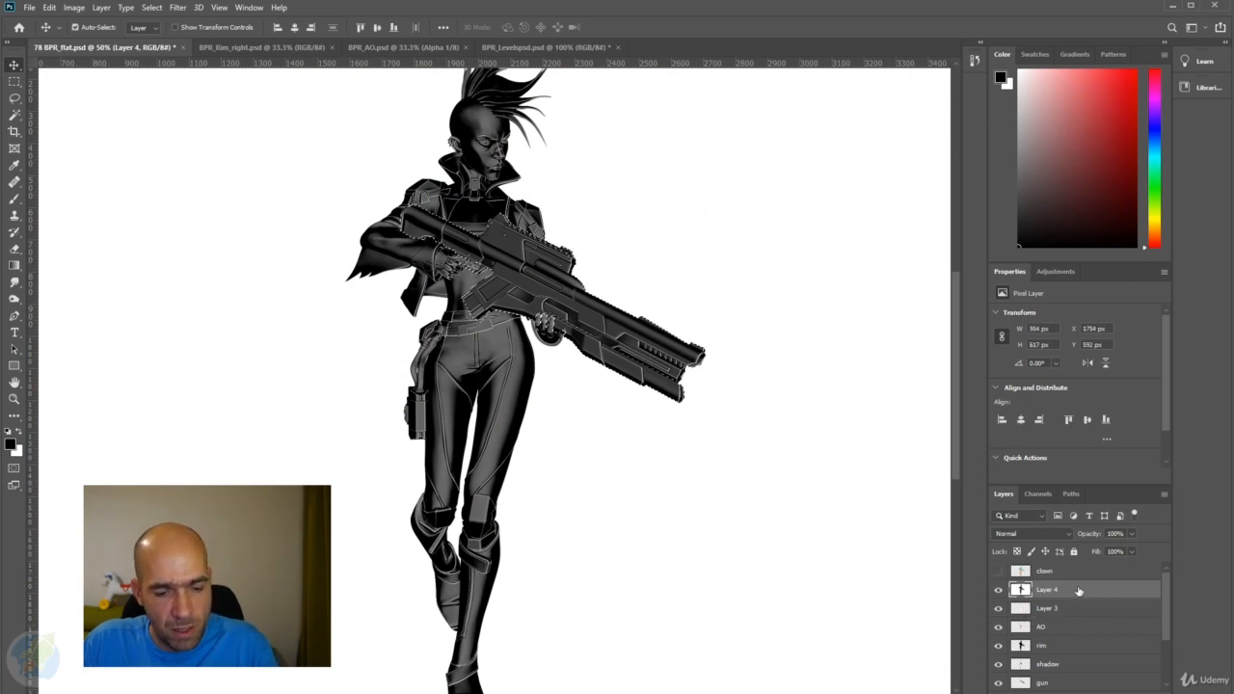
key(ctrl+j)
click(1000, 608)
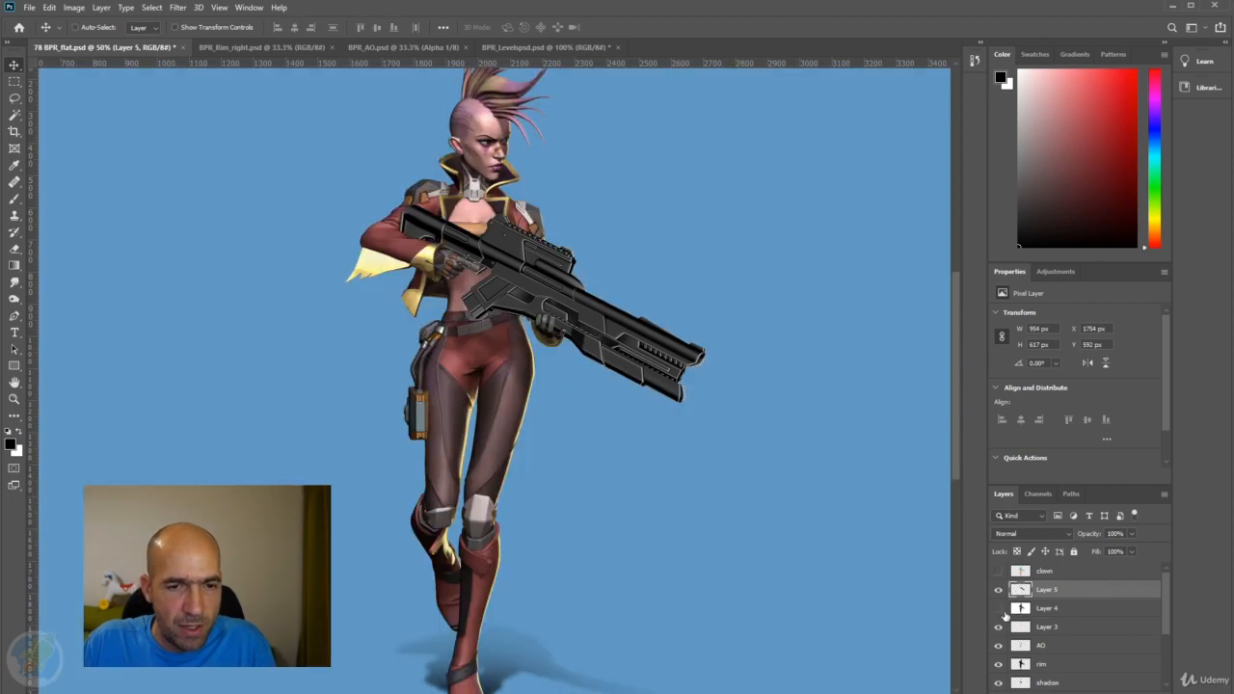
Try the Screen blend mode on Layer 5 and compare the gun with the layer hidden and shown.
click(1061, 534)
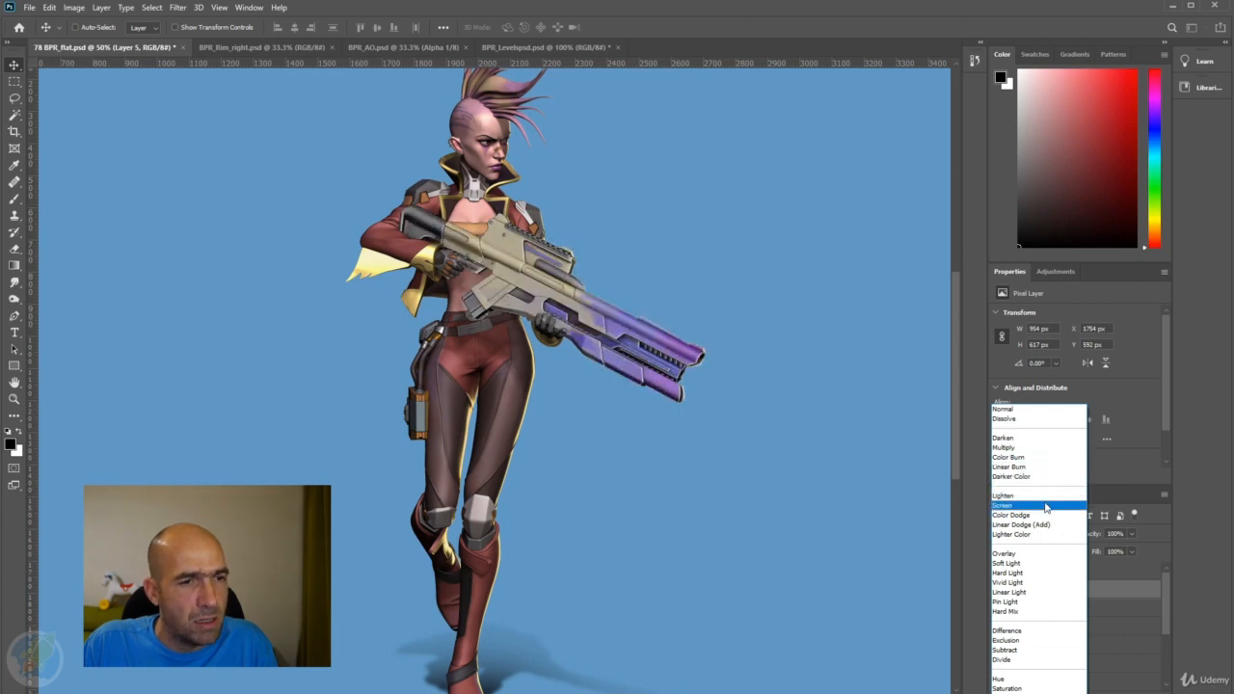
click(1046, 507)
click(999, 590)
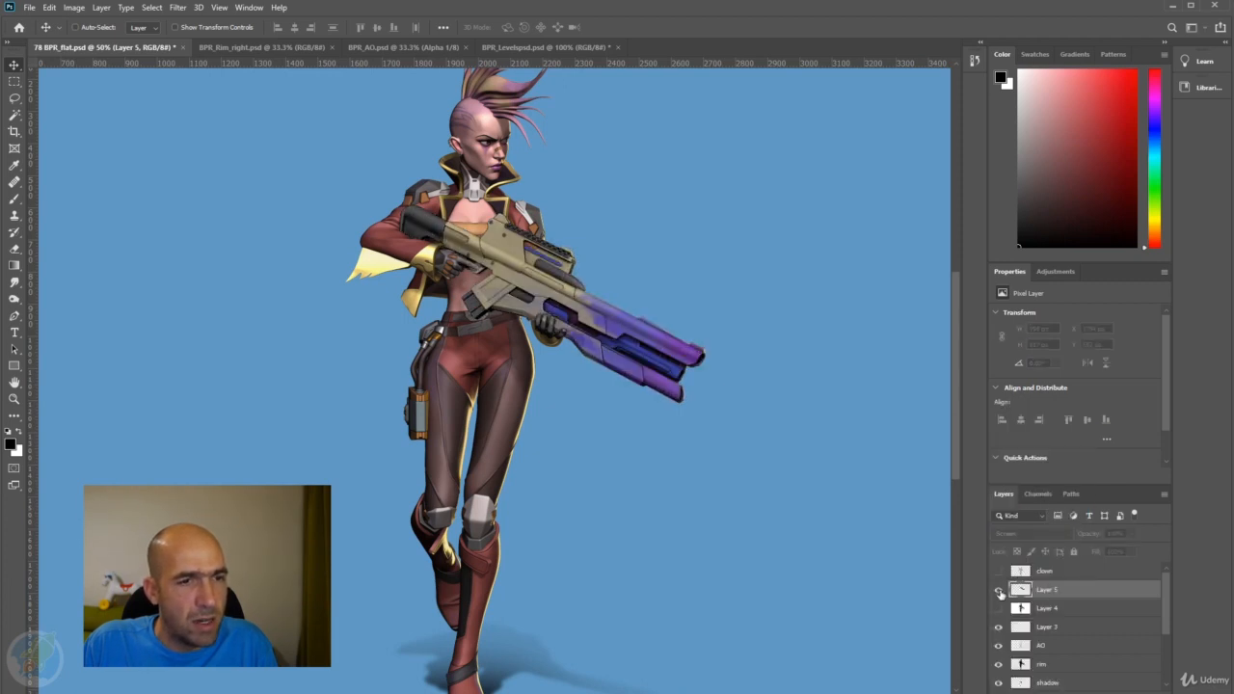
click(1000, 590)
click(999, 590)
click(999, 591)
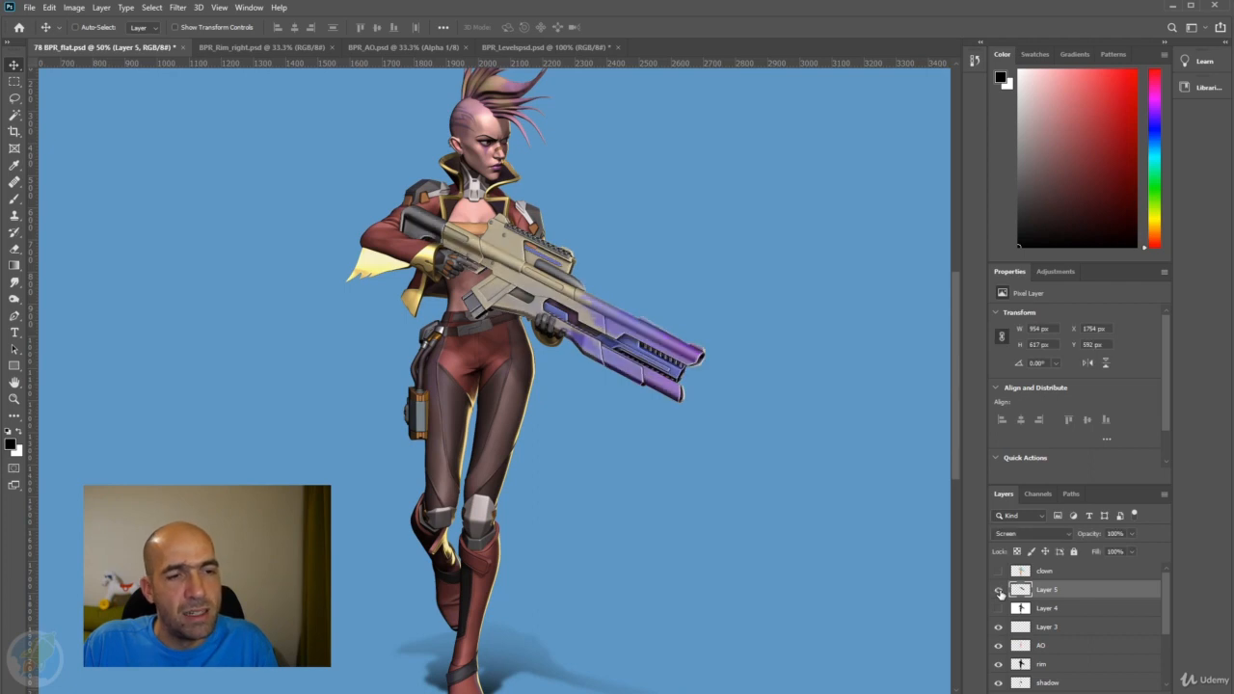
click(1000, 590)
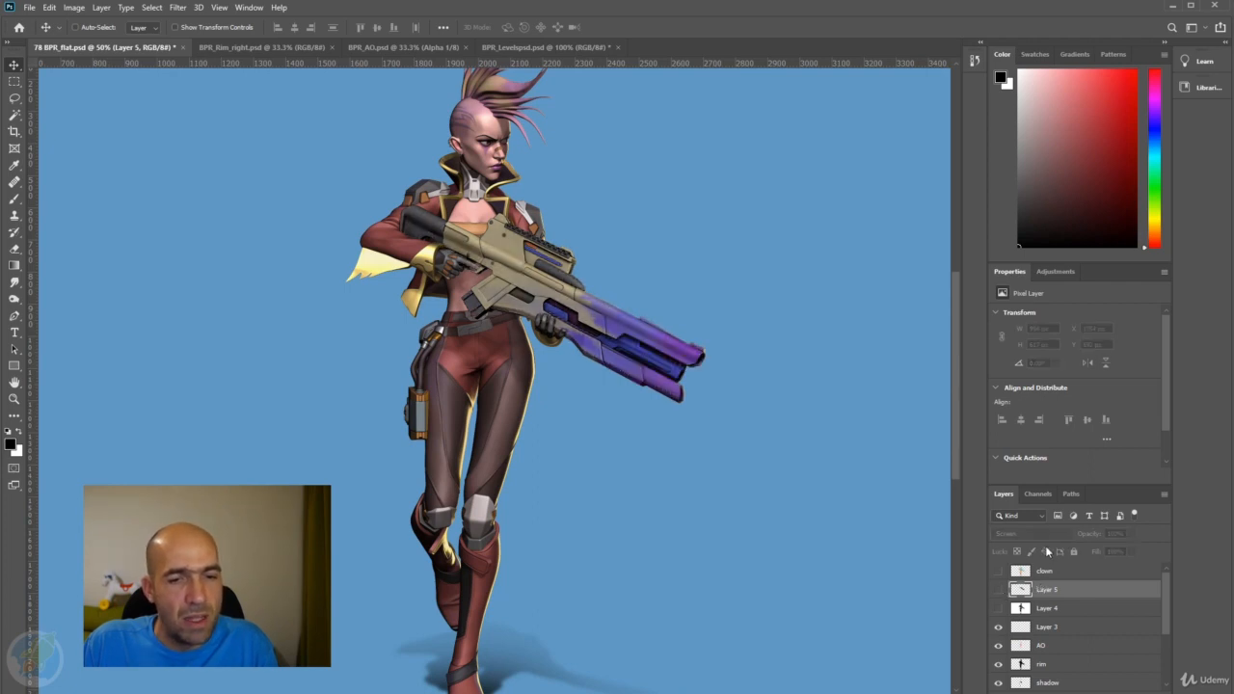
click(999, 590)
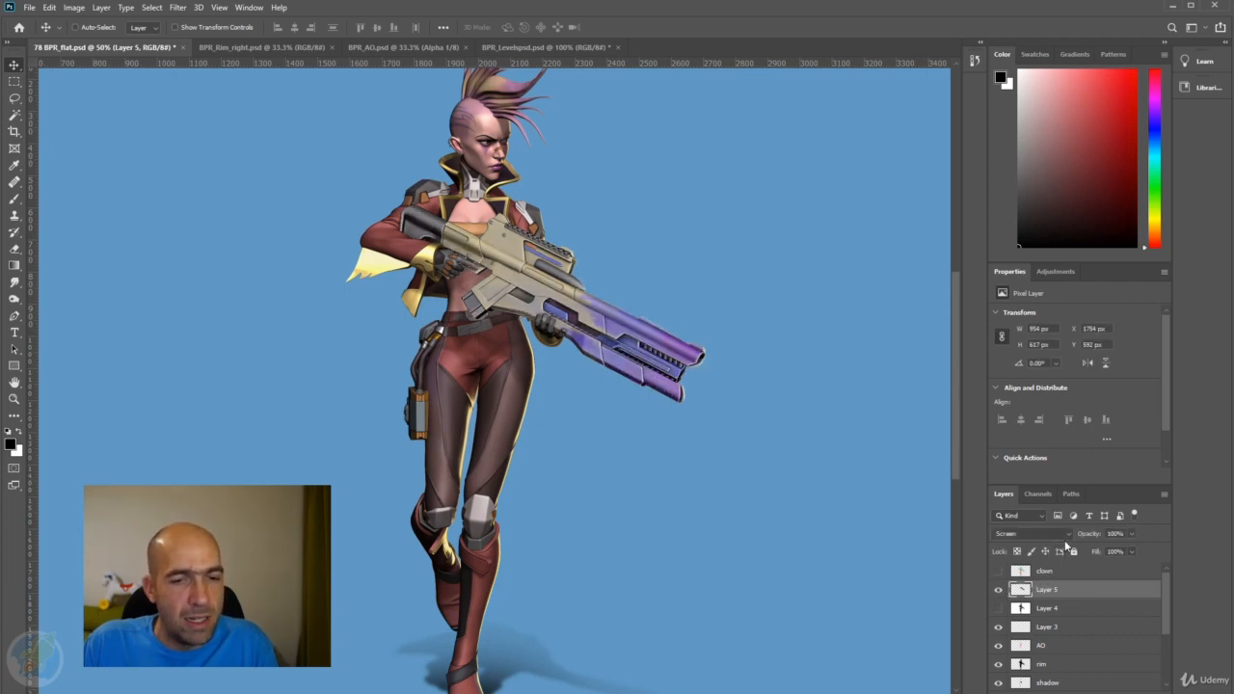
Try the Overlay blend mode on Layer 5 at 39% opacity and compare the full figure with and without it.
click(1065, 535)
click(1050, 560)
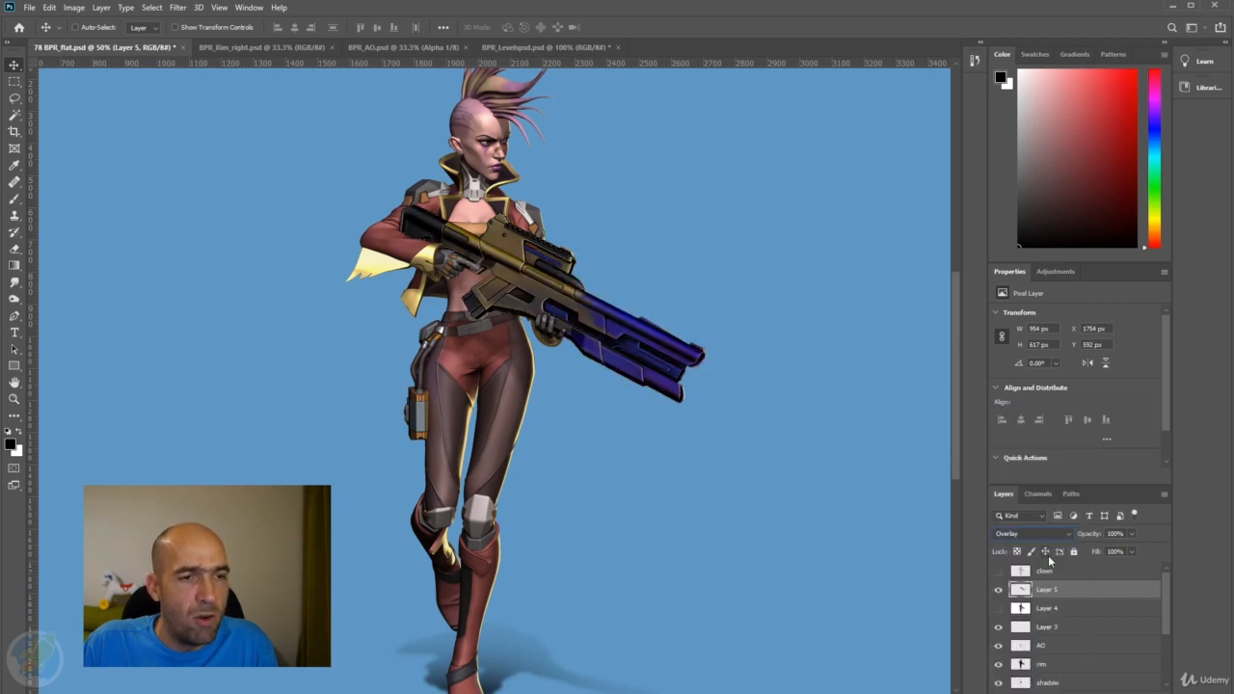
mouse_move(1089, 540)
mouse_down()
mouse_move(971, 539)
mouse_move(1018, 537)
mouse_move(996, 535)
mouse_up()
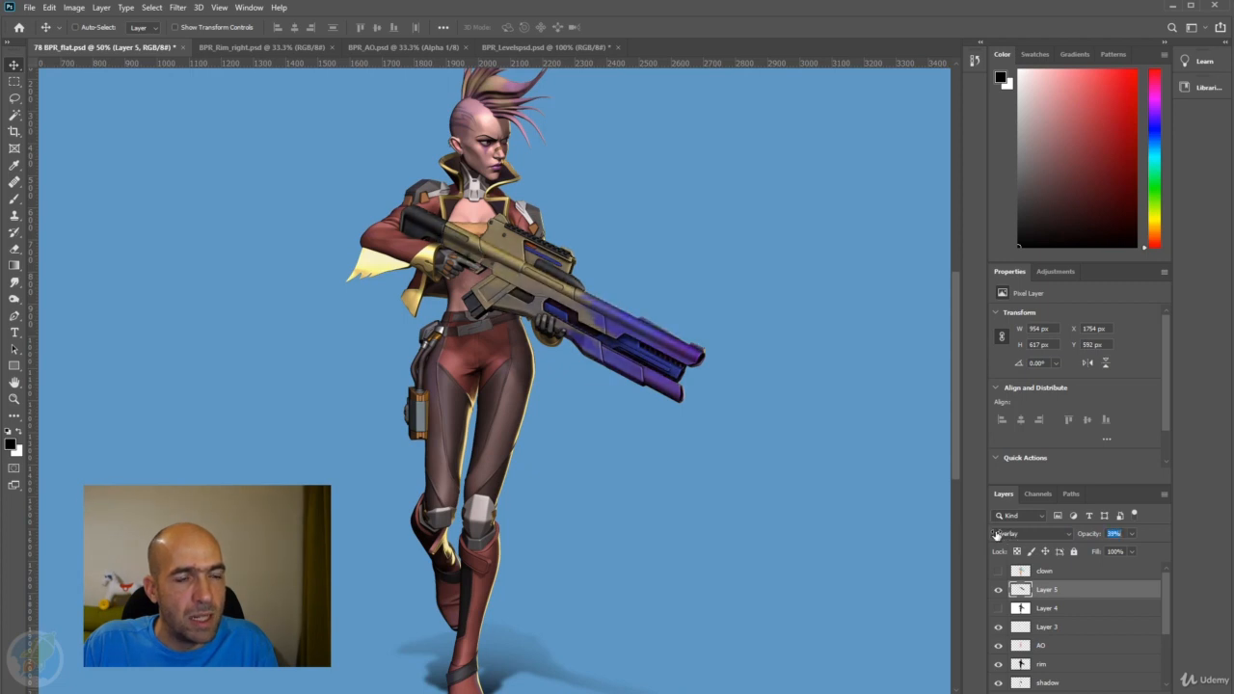
alt+click(709, 425)
drag(640, 430, 782, 427)
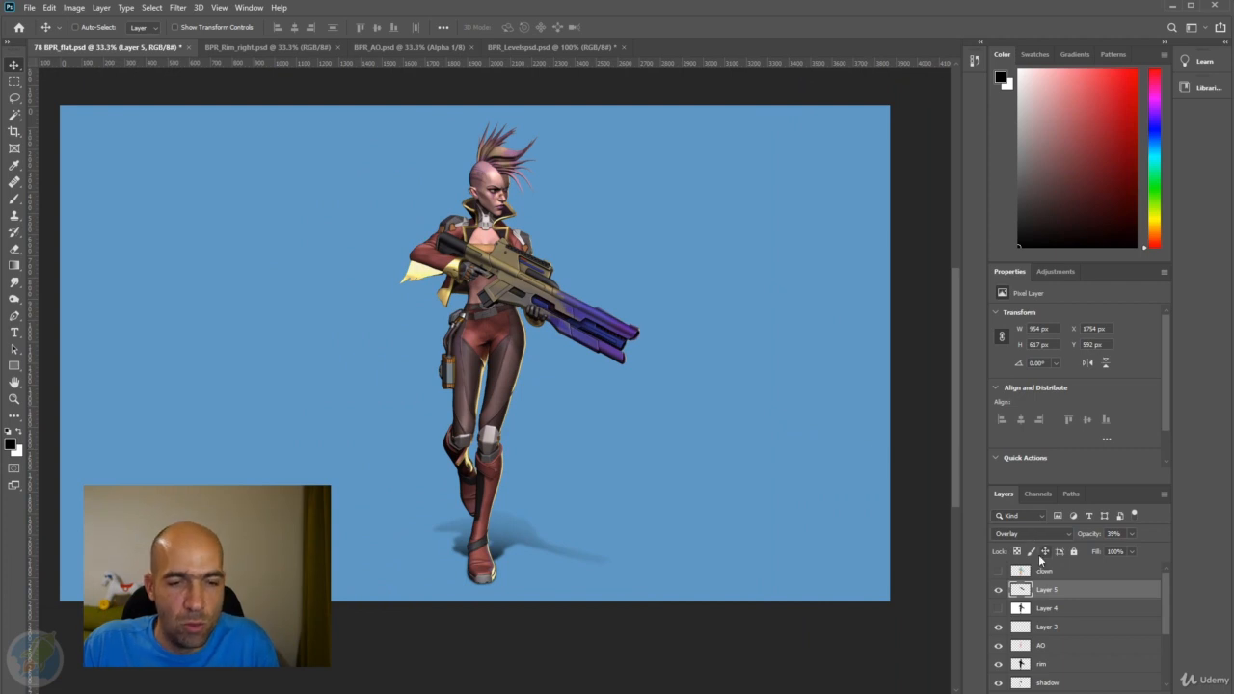
click(999, 589)
click(999, 589)
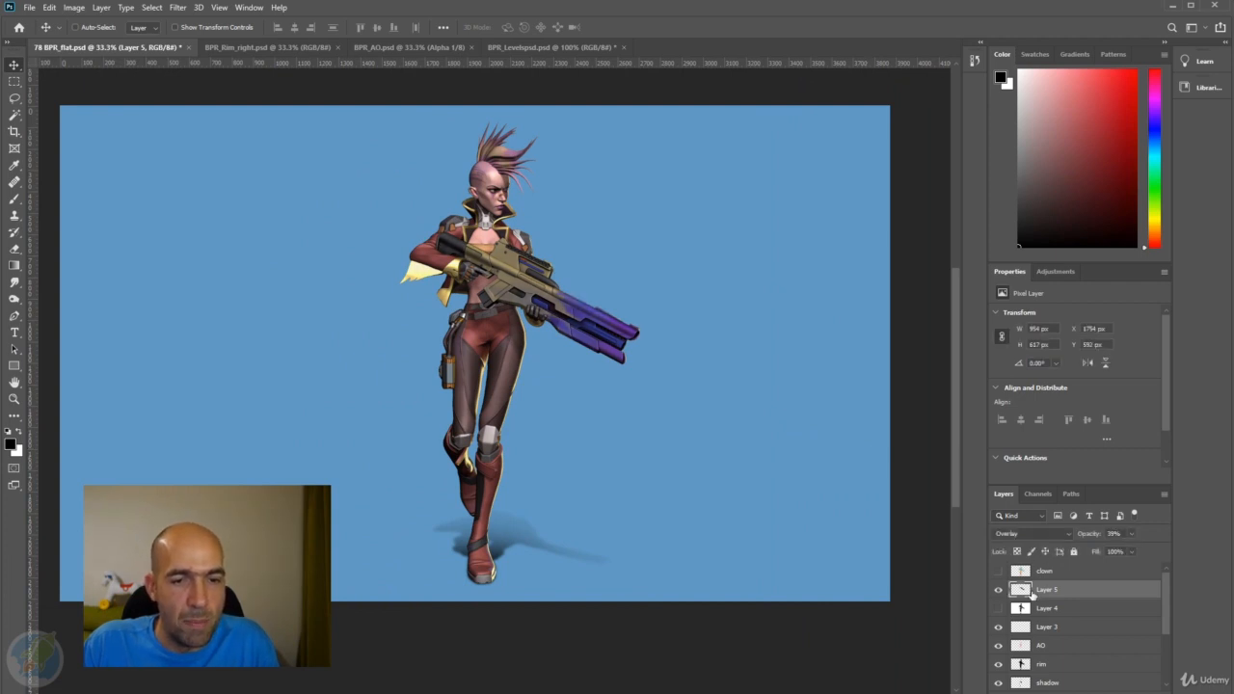
Change Layer 5's blend mode to Linear Dodge (Add) and inspect the gun up close.
click(1042, 536)
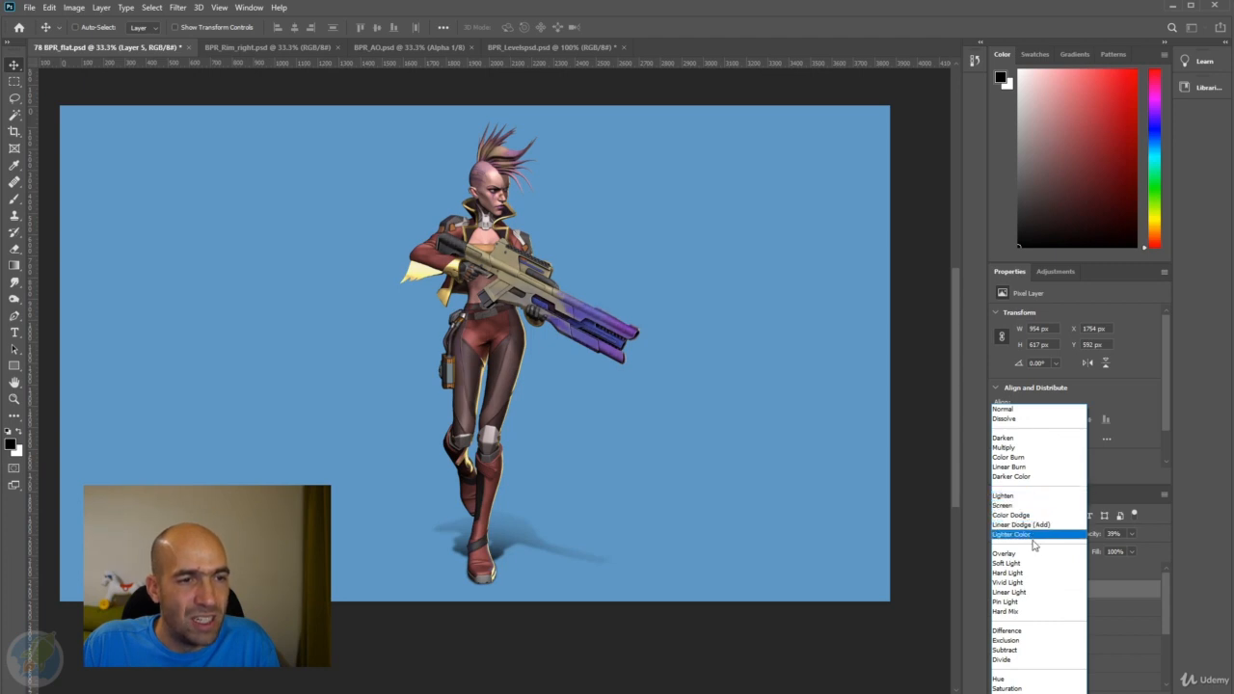
click(1039, 526)
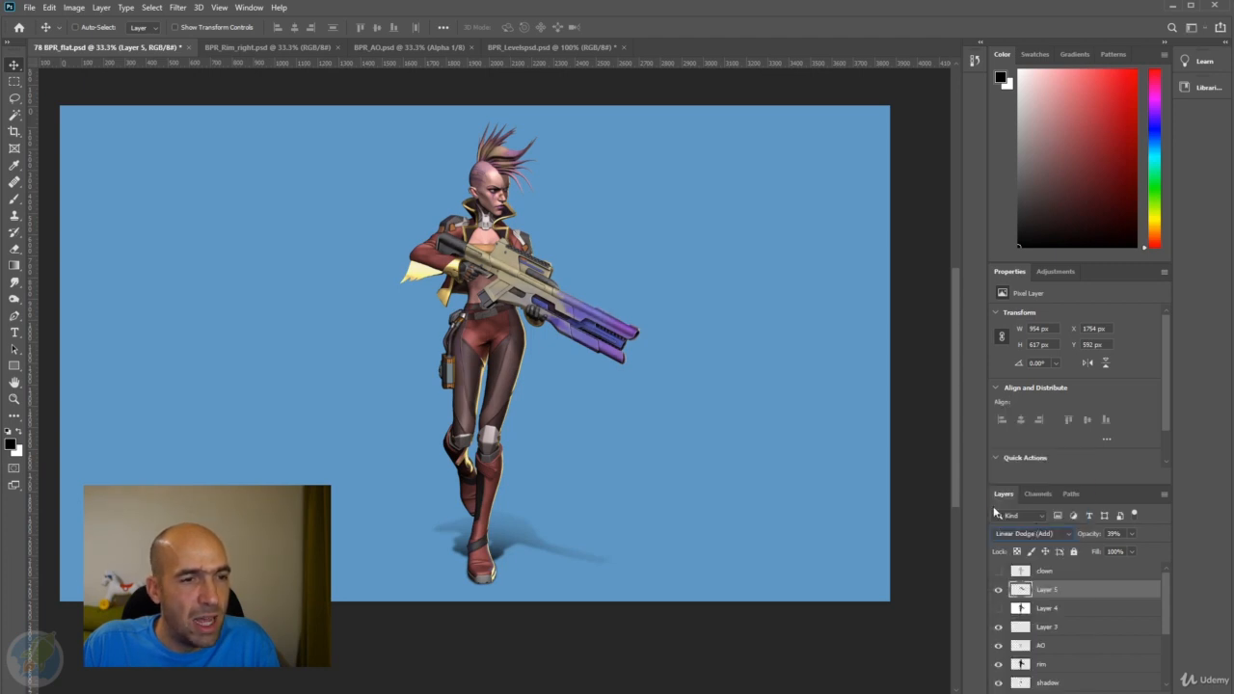
scroll(578, 305, up, 3)
drag(586, 292, 699, 364)
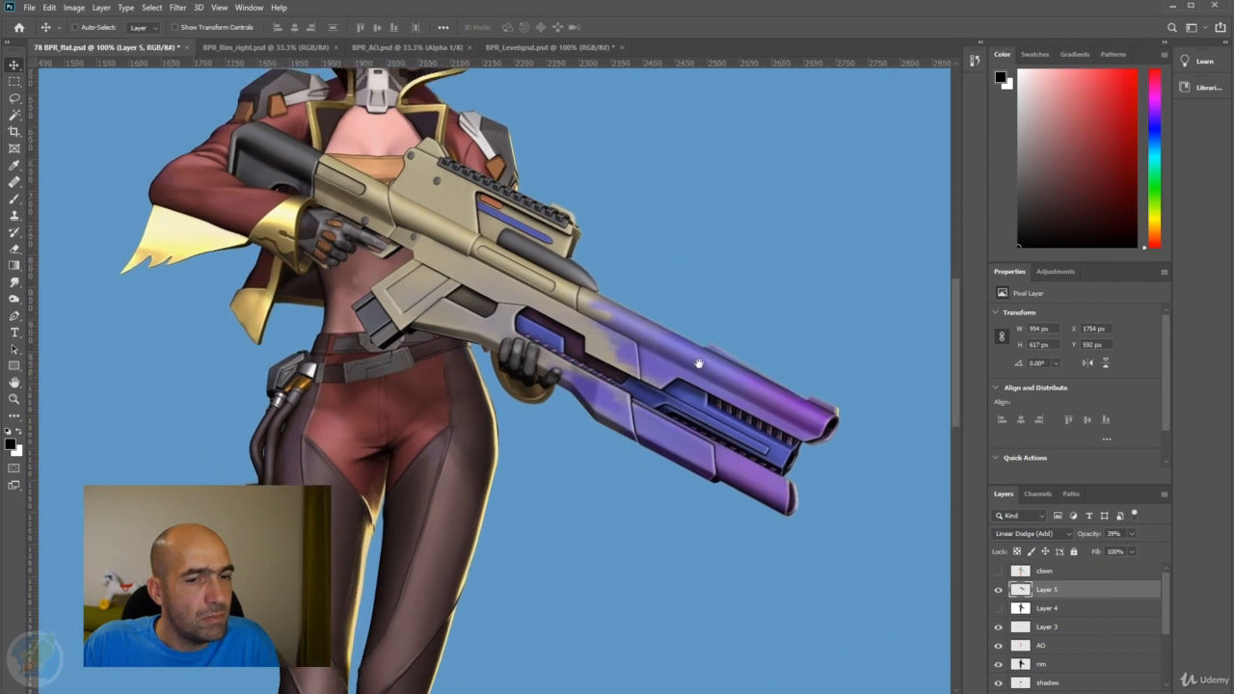
Compare the gun's edge highlights with Layer 5 repeatedly hidden and shown.
click(999, 589)
click(999, 589)
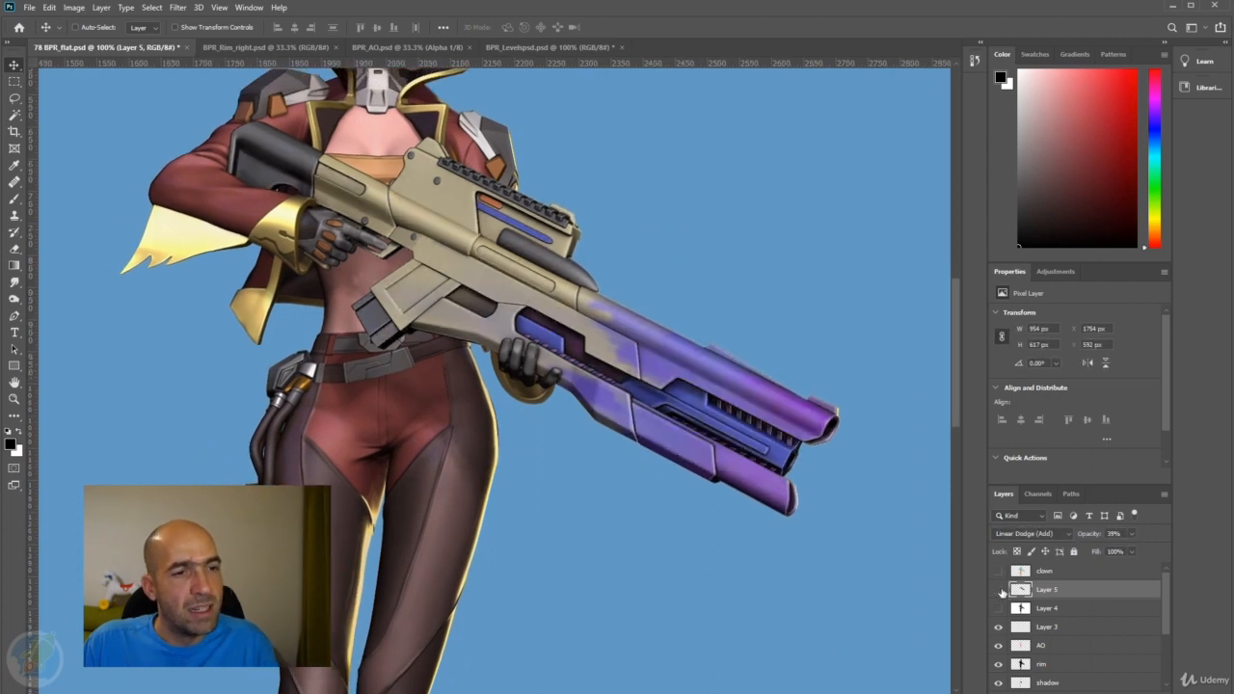
click(999, 589)
click(999, 590)
click(999, 589)
click(999, 589)
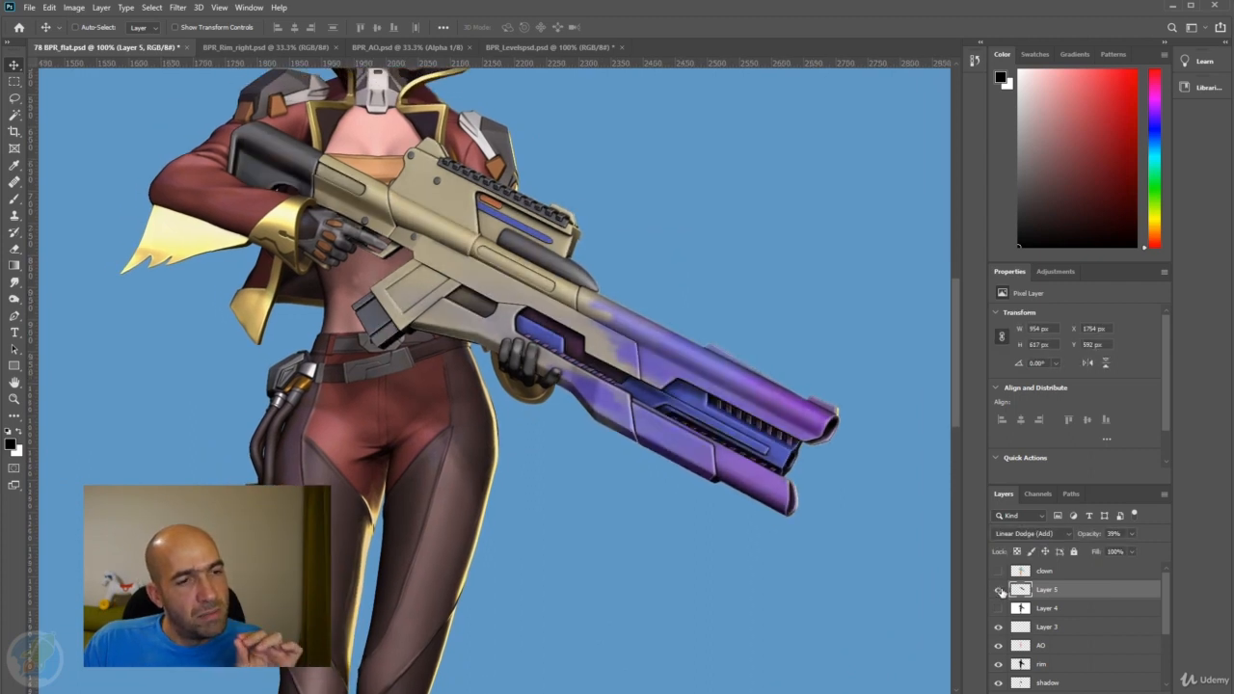
click(1000, 591)
click(1000, 590)
click(1000, 590)
click(1000, 590)
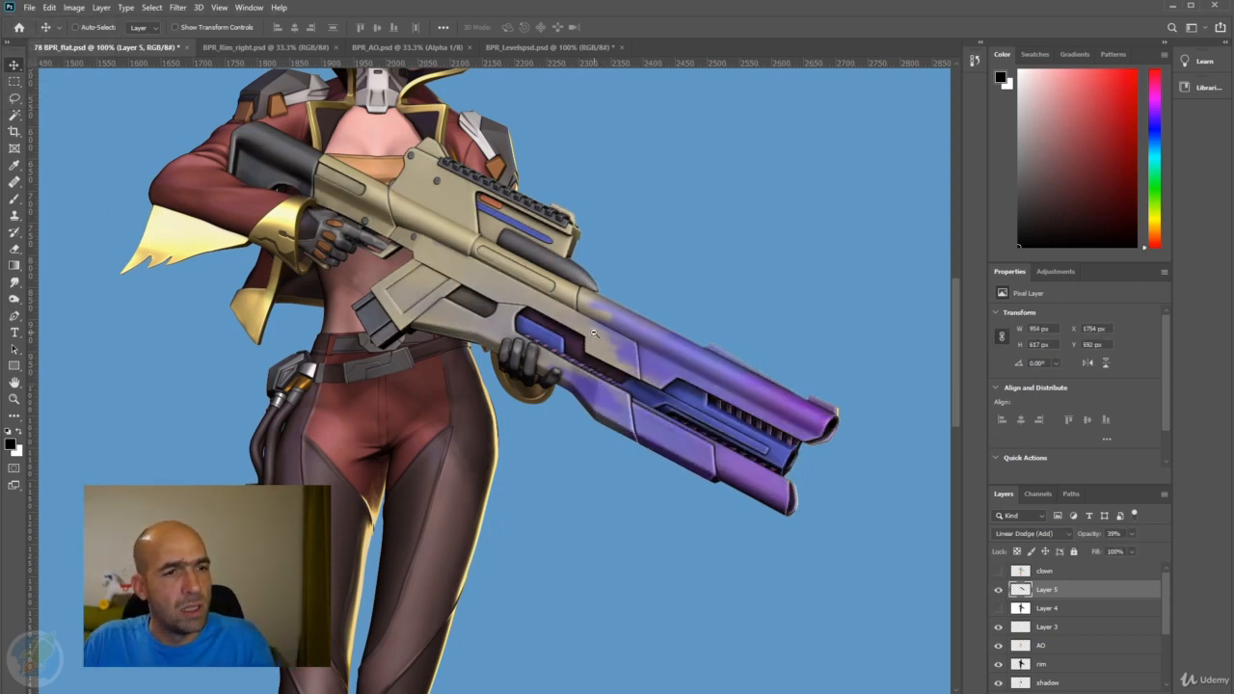
Place the gun layer directly below Layer 5 in the layer stack.
scroll(595, 333, down, 2)
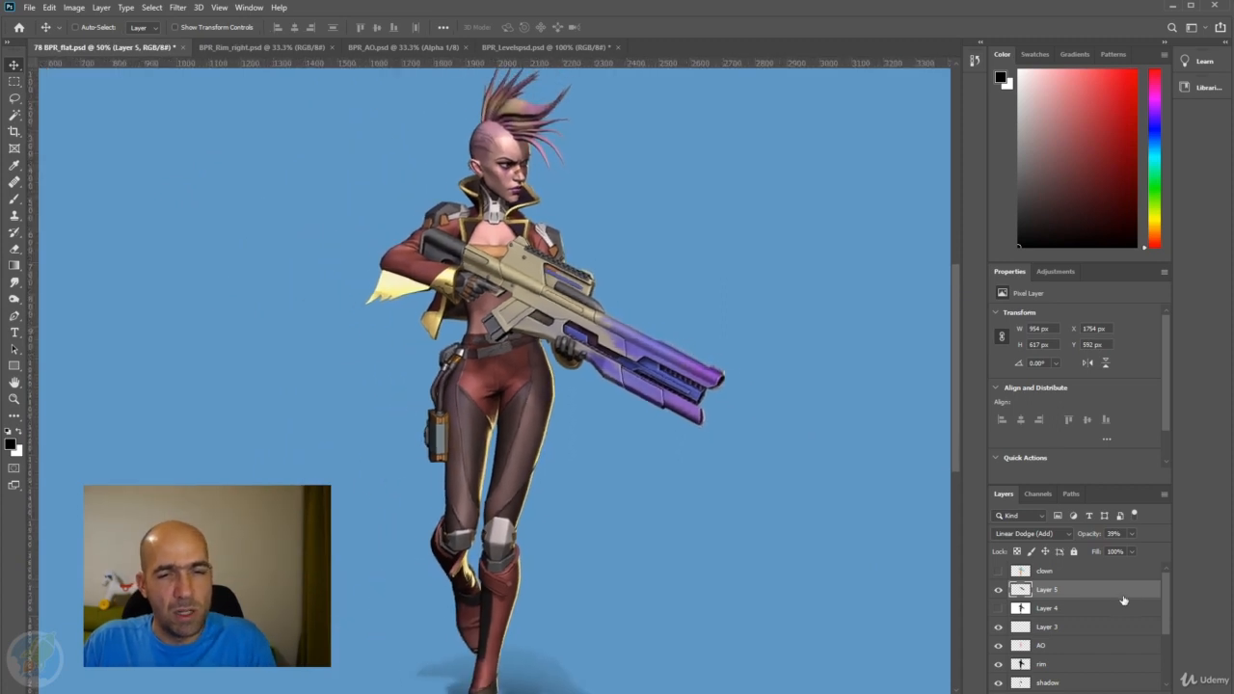
scroll(1083, 625, down, 3)
click(1066, 648)
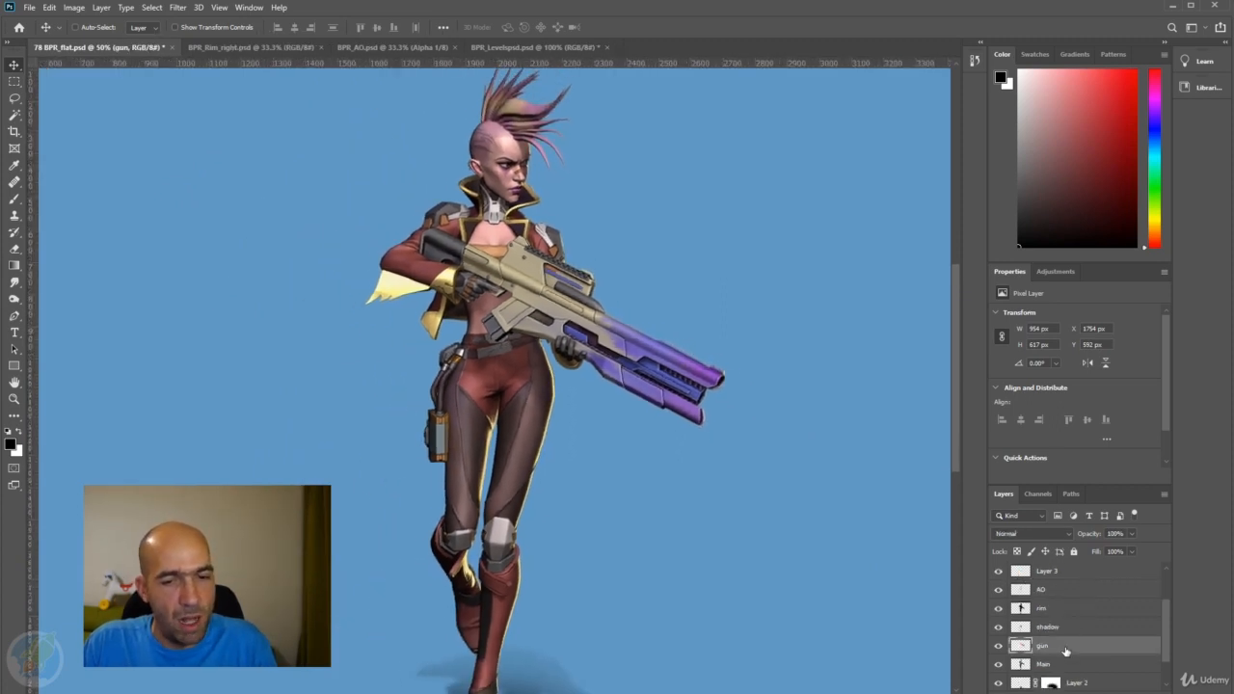
drag(1044, 576, 1048, 588)
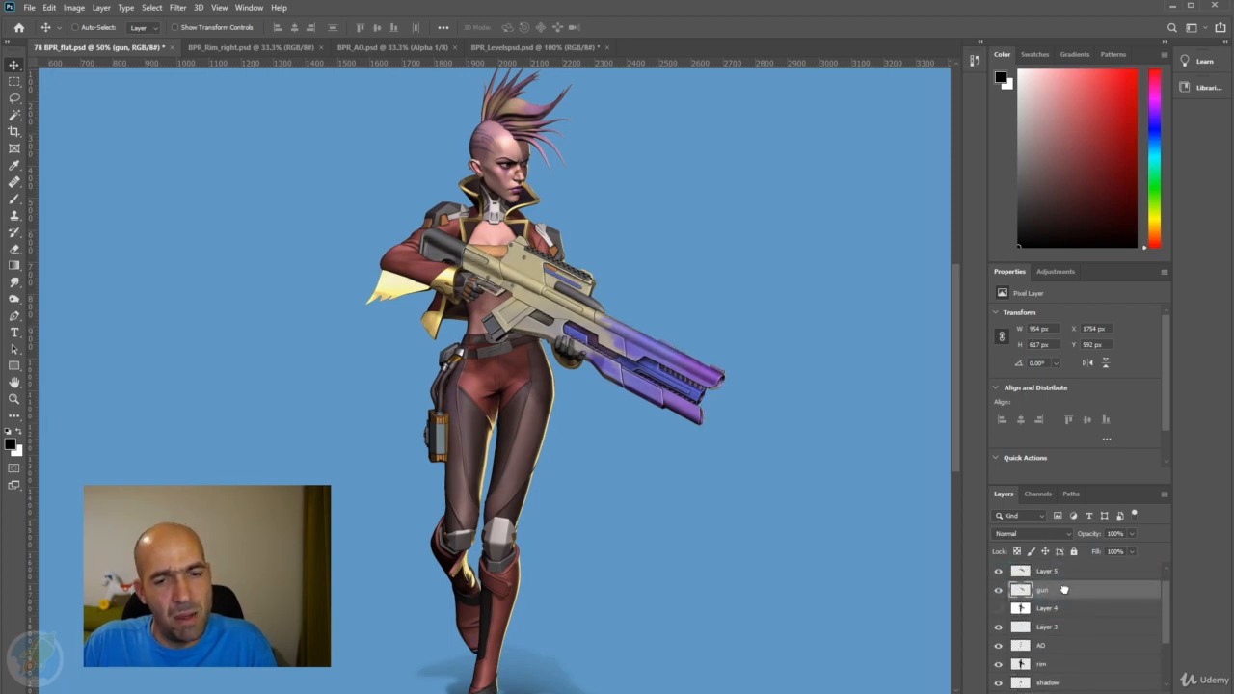
scroll(1067, 595, up, 1)
Set the gun layer's blend mode to Color Dodge and its opacity to 32%.
click(1062, 538)
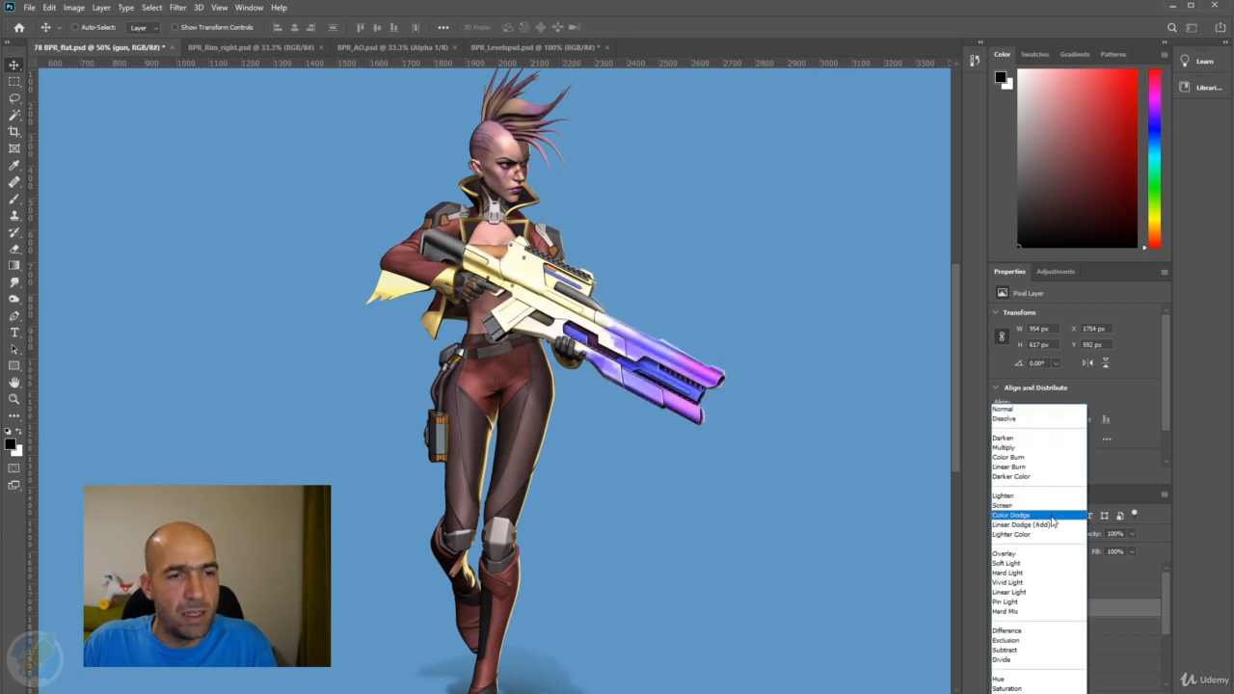
click(1056, 518)
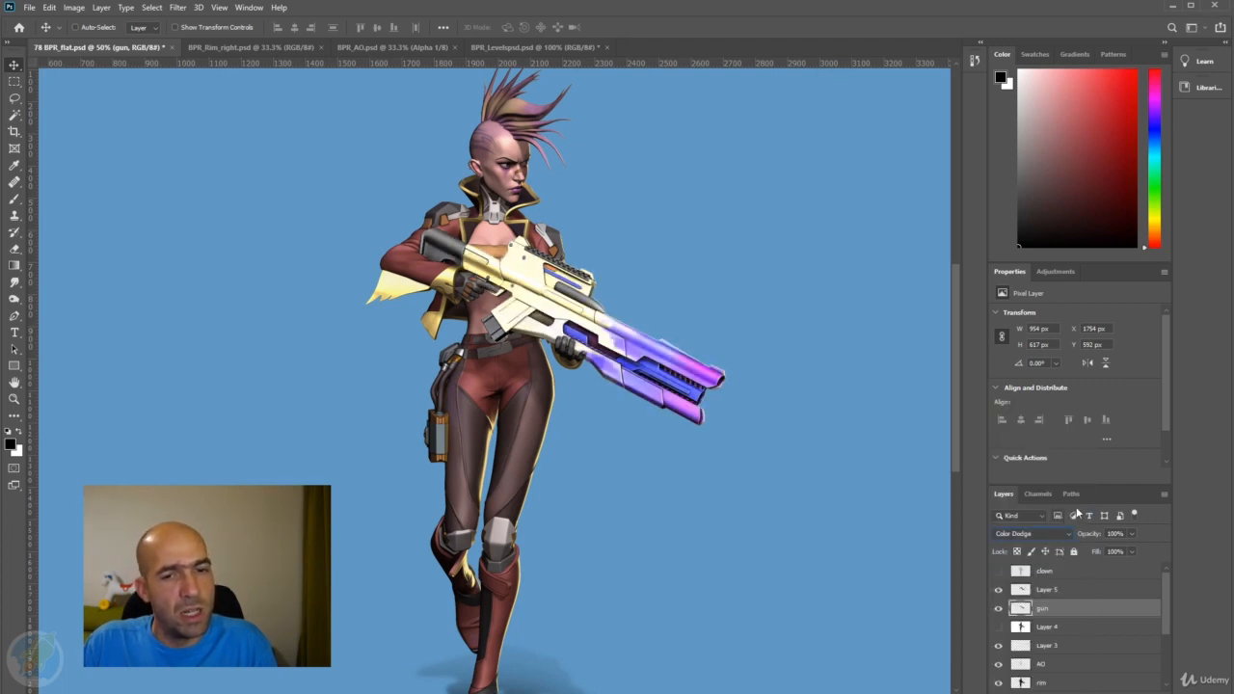
drag(1096, 536, 1048, 540)
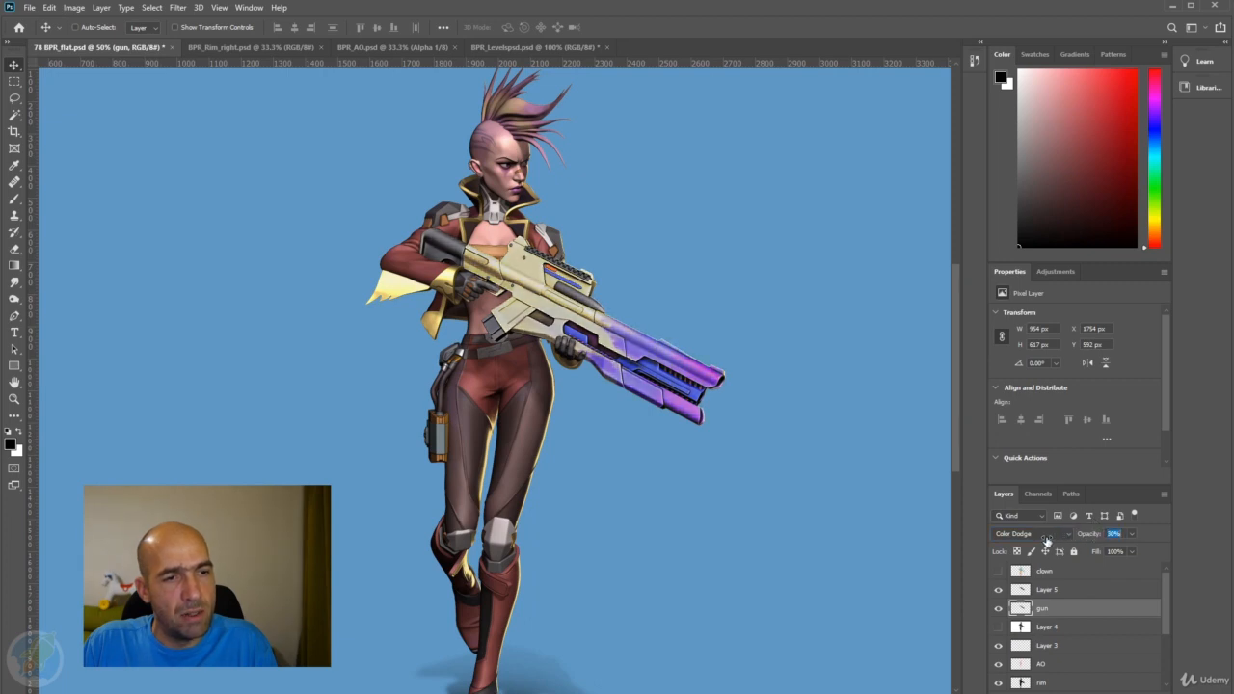
Compare the gun with the gun layer repeatedly hidden and shown, and examine the overall look of the whole character.
click(998, 611)
click(998, 612)
click(998, 611)
click(999, 611)
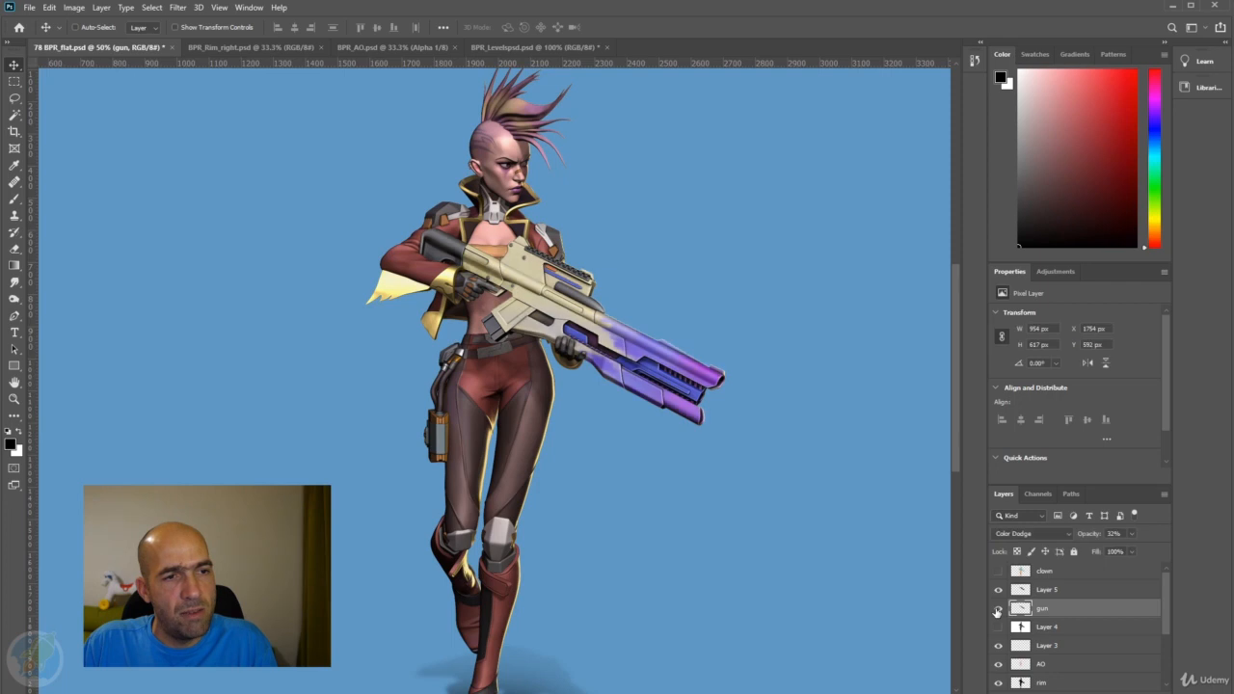
key(ctrl+minus)
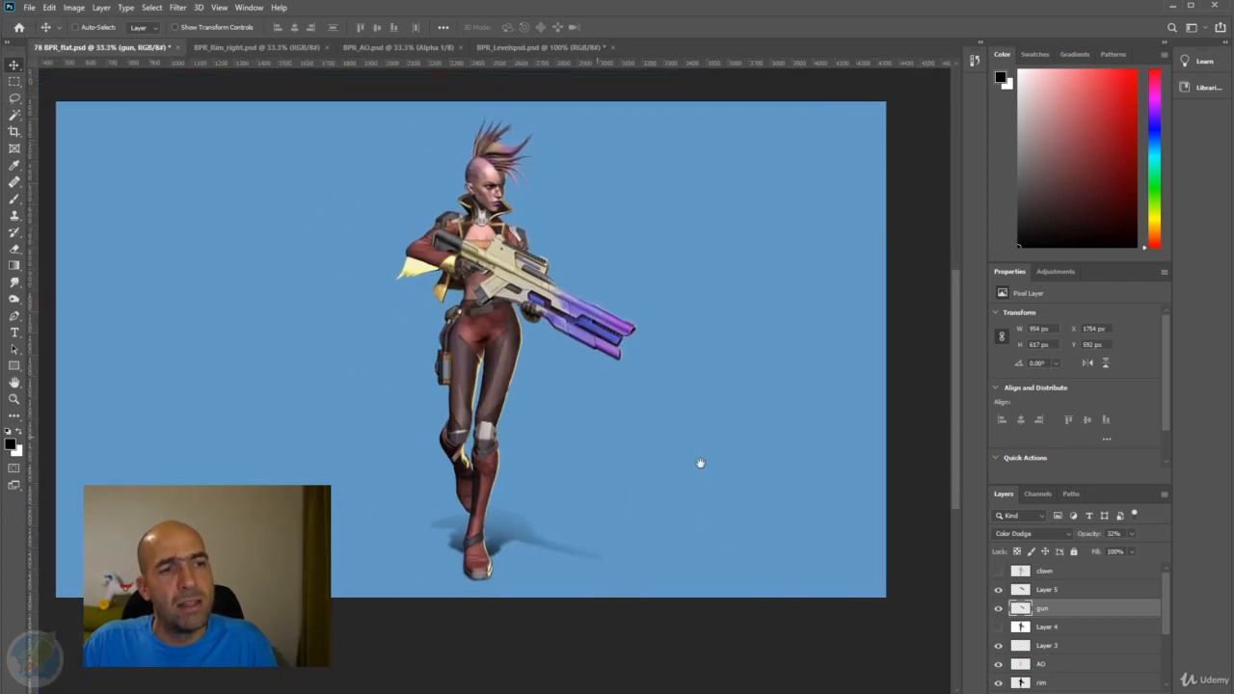
drag(700, 463, 706, 469)
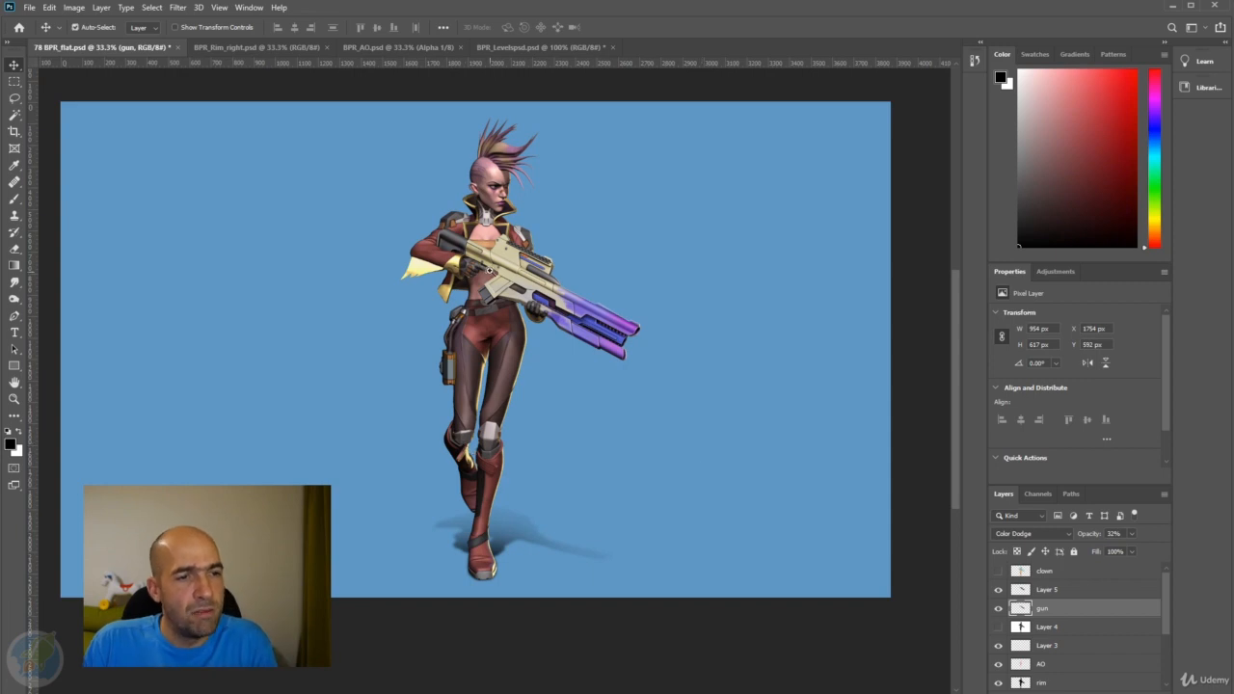
scroll(487, 268, up, 2)
scroll(584, 202, down, 2)
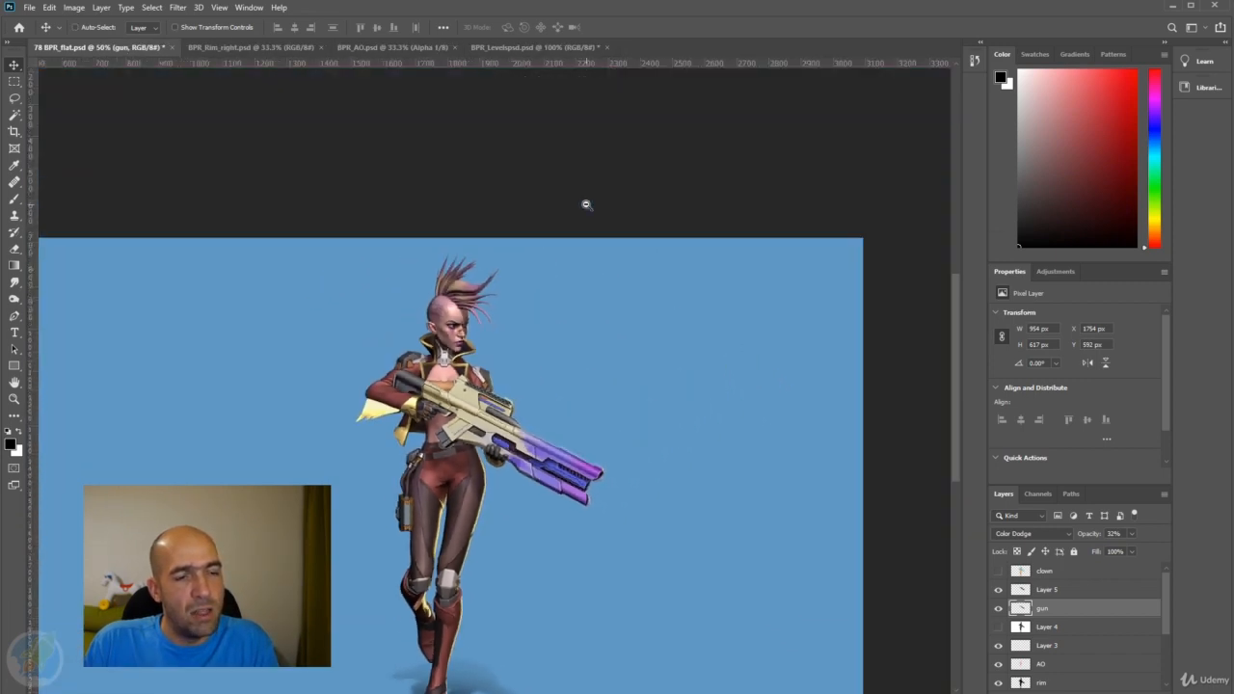
drag(524, 358, 657, 237)
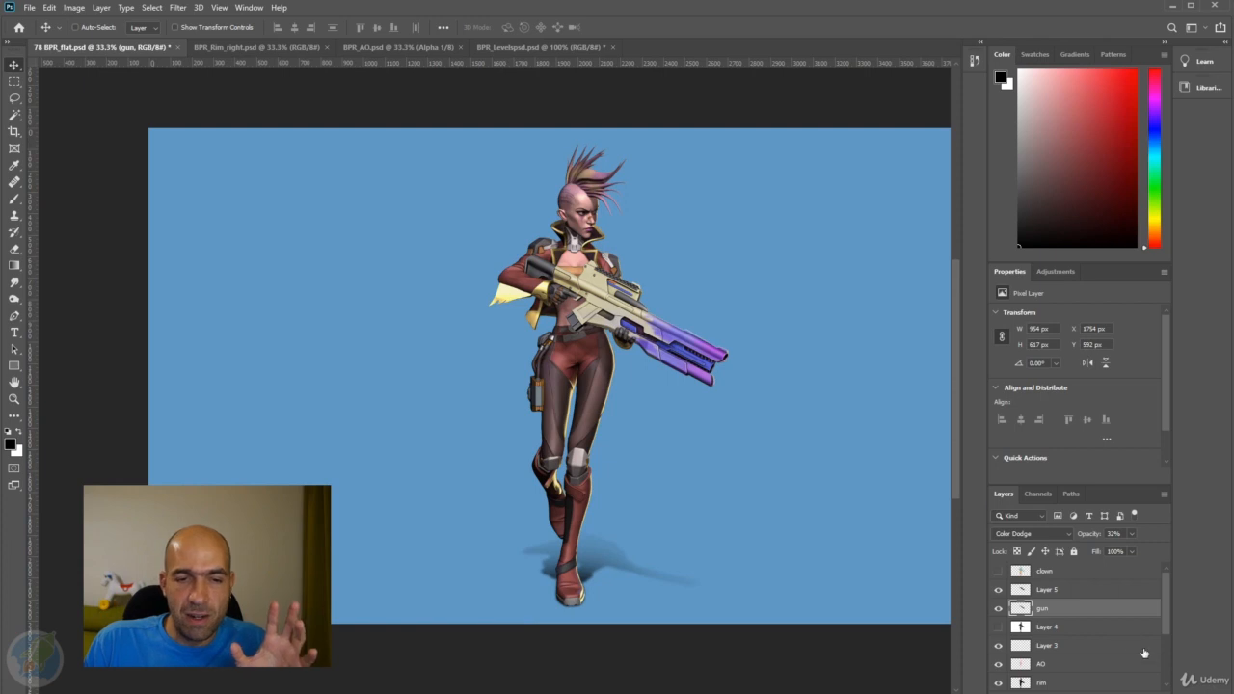
Review the layer stack and compare the character with the Main layer repeatedly hidden and shown.
scroll(1145, 654, down, 5)
scroll(1145, 654, up, 5)
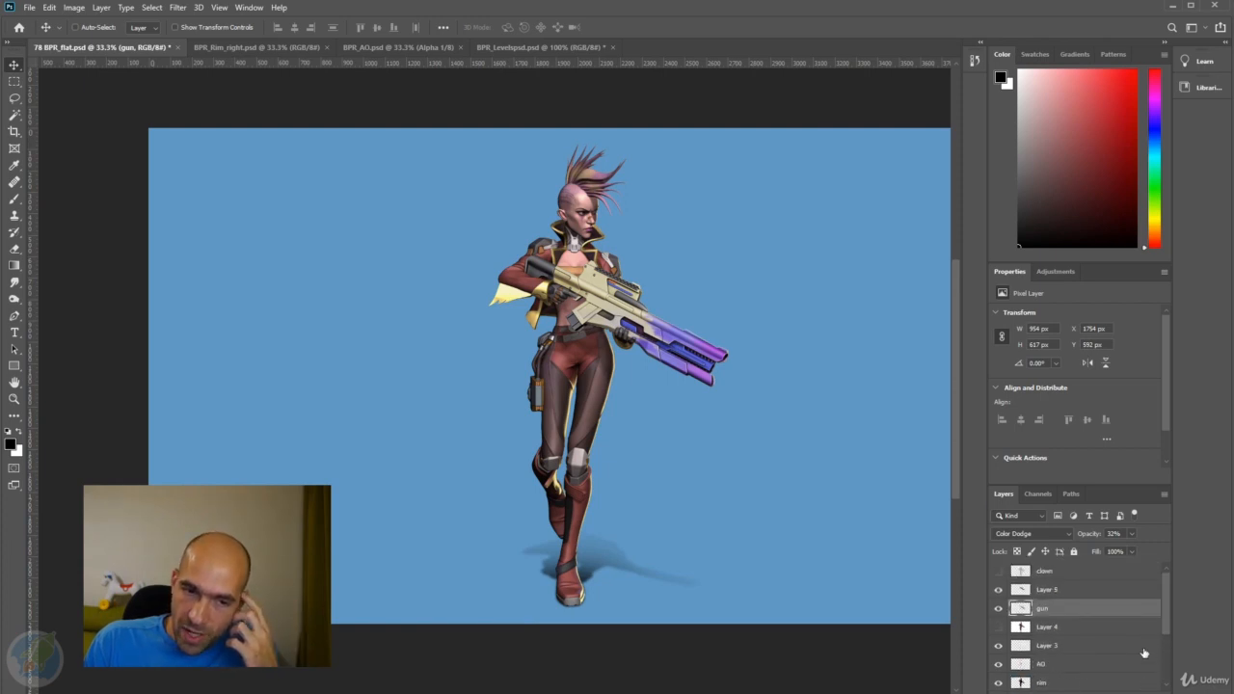
scroll(1145, 653, down, 5)
scroll(1081, 654, up, 1)
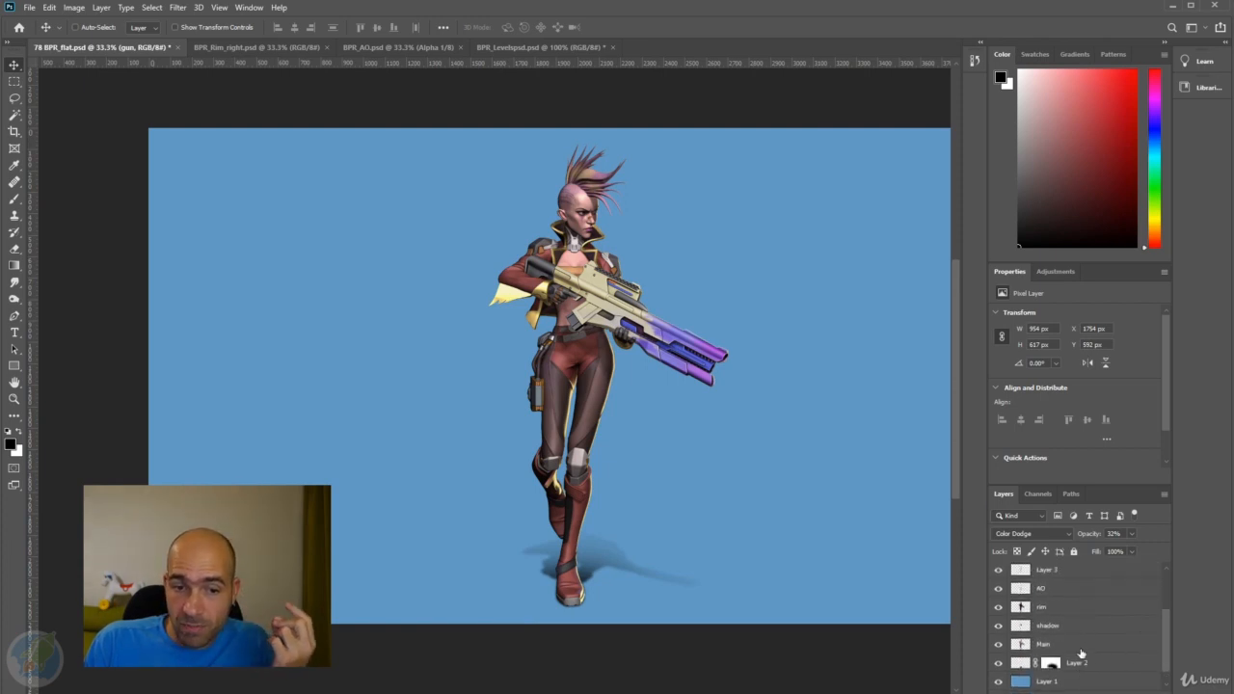
click(1049, 646)
click(997, 647)
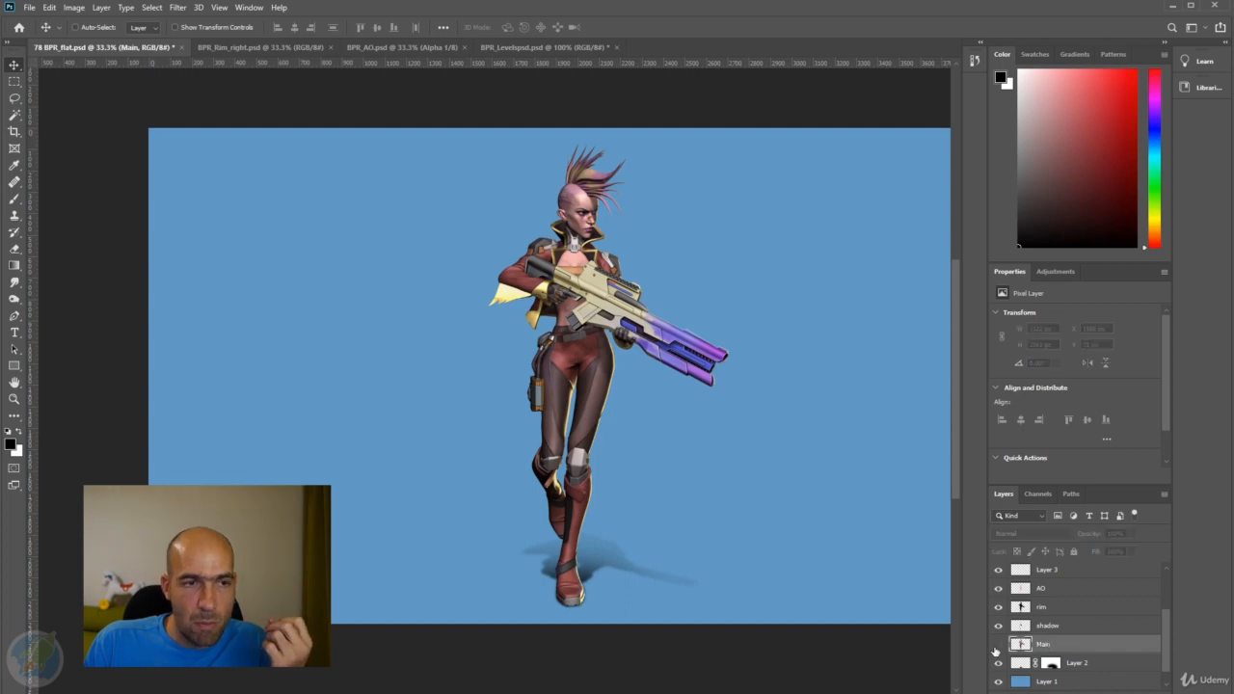
click(997, 646)
click(997, 646)
click(997, 647)
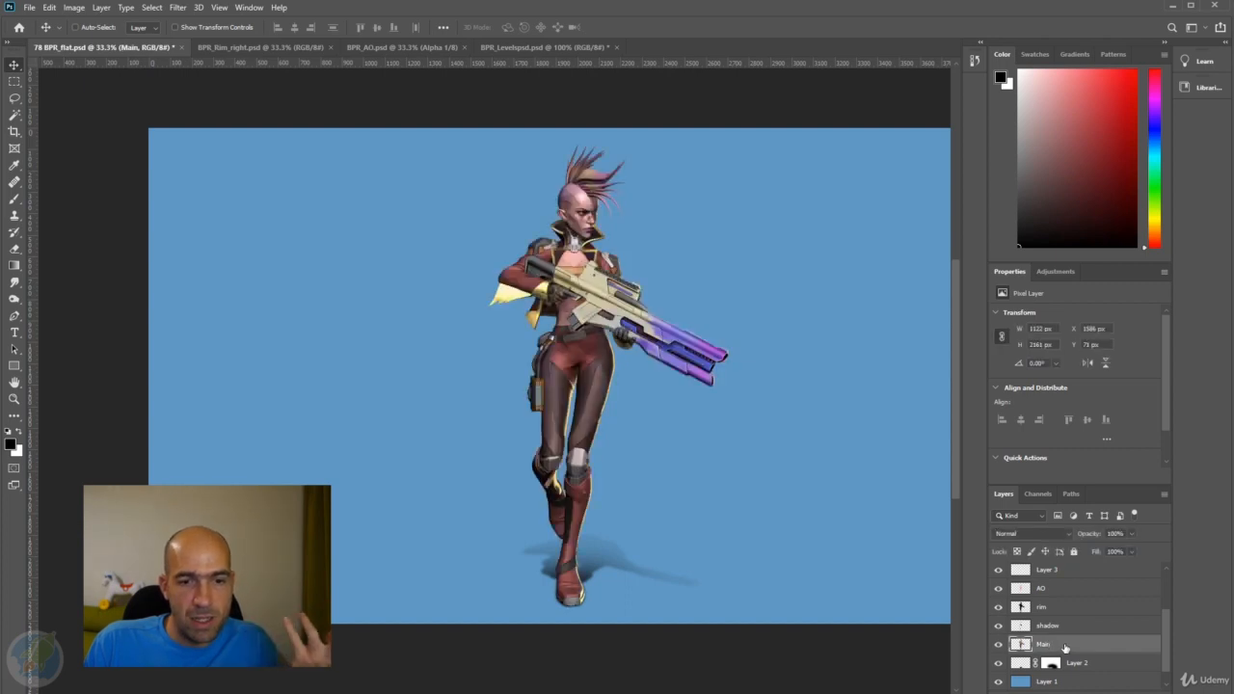
Duplicate the Main layer and raise the copy's saturation to +24 with Hue/Saturation.
key(ctrl+j)
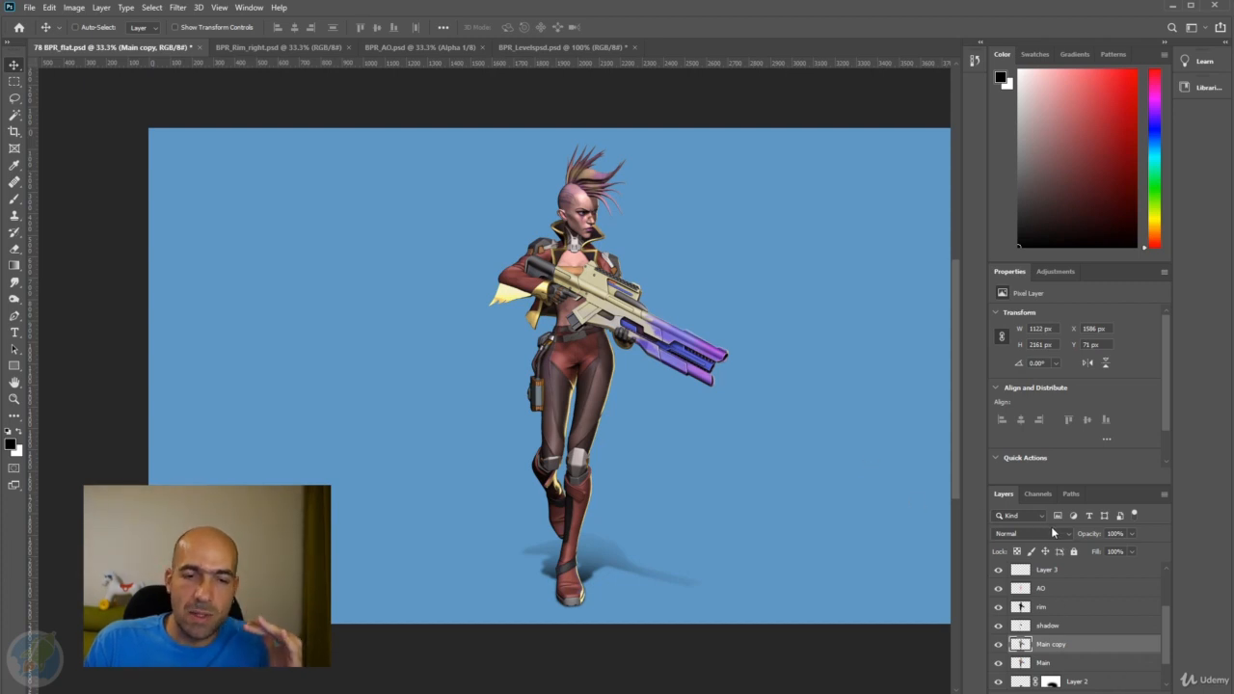
key(ctrl+u)
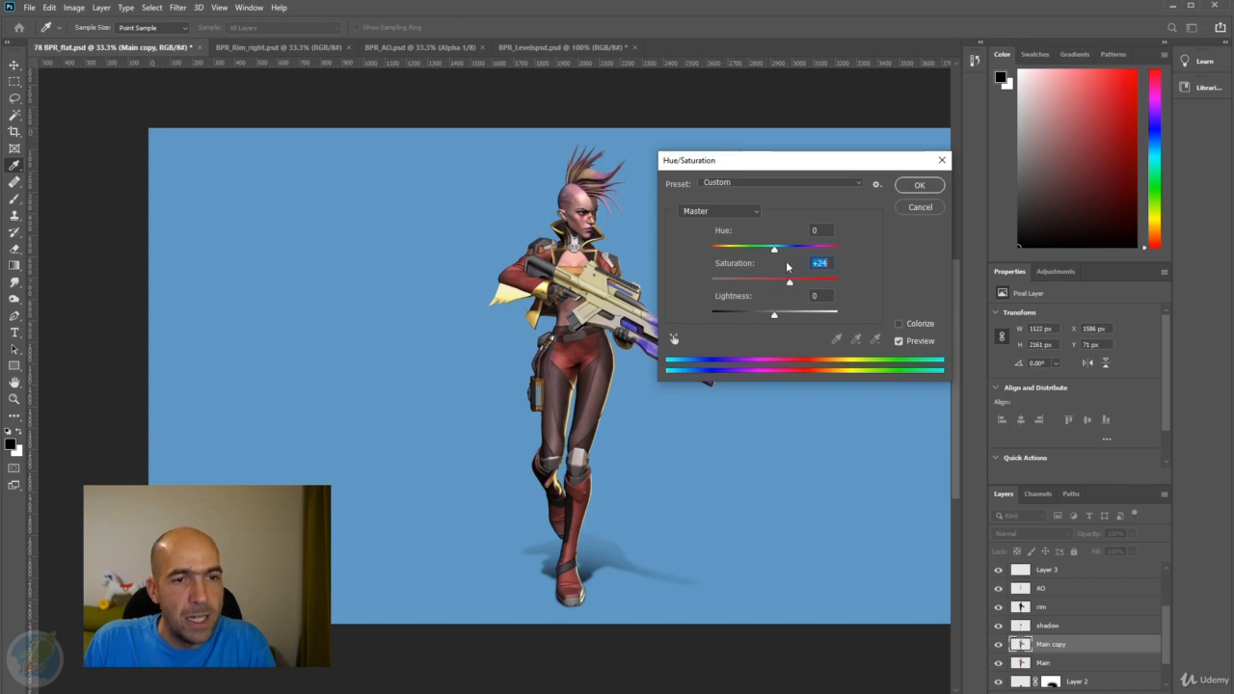
click(907, 189)
Brighten the Main copy layer with an RGB Curves adjustment, mapping input 169 to output 194 and input 63 to 75.
key(ctrl+m)
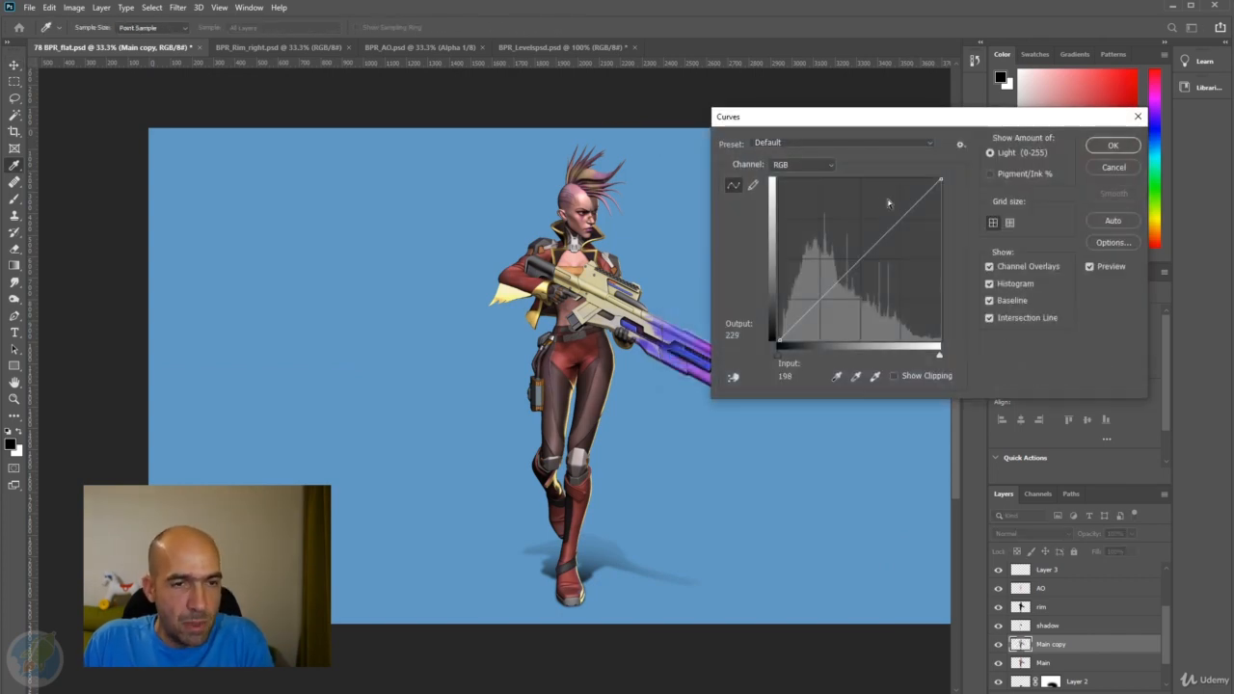
drag(893, 224, 887, 217)
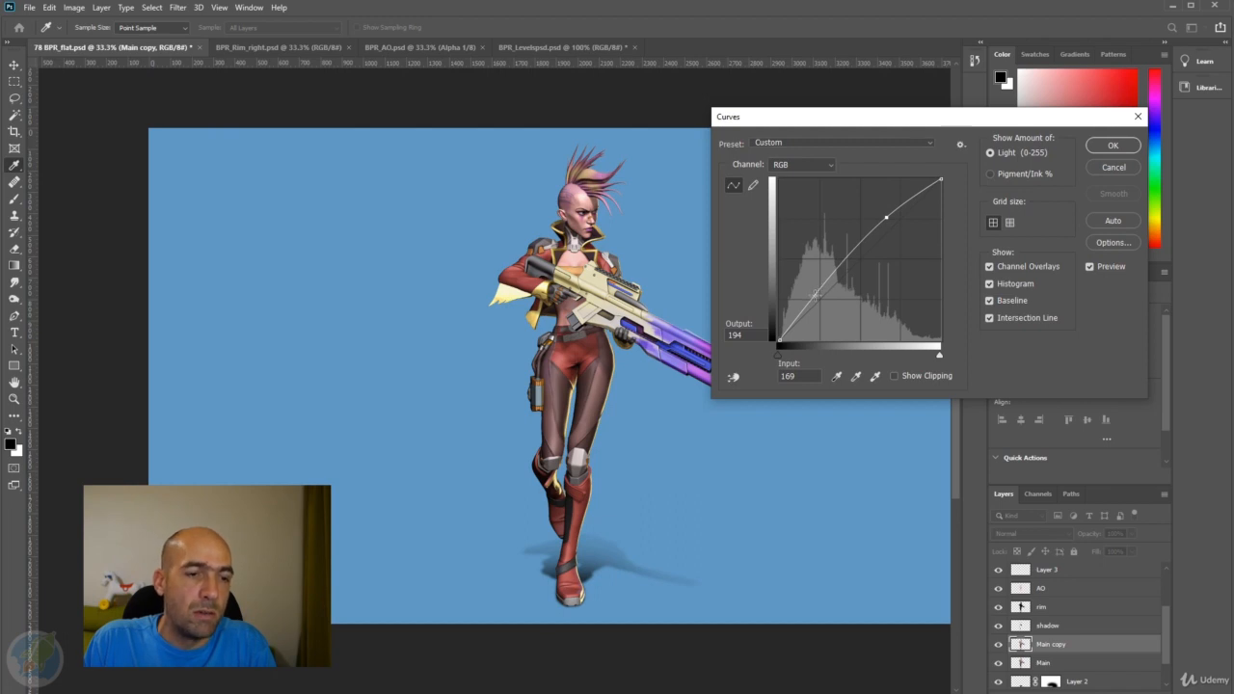
mouse_move(816, 295)
mouse_down()
mouse_move(820, 305)
mouse_move(820, 293)
mouse_up()
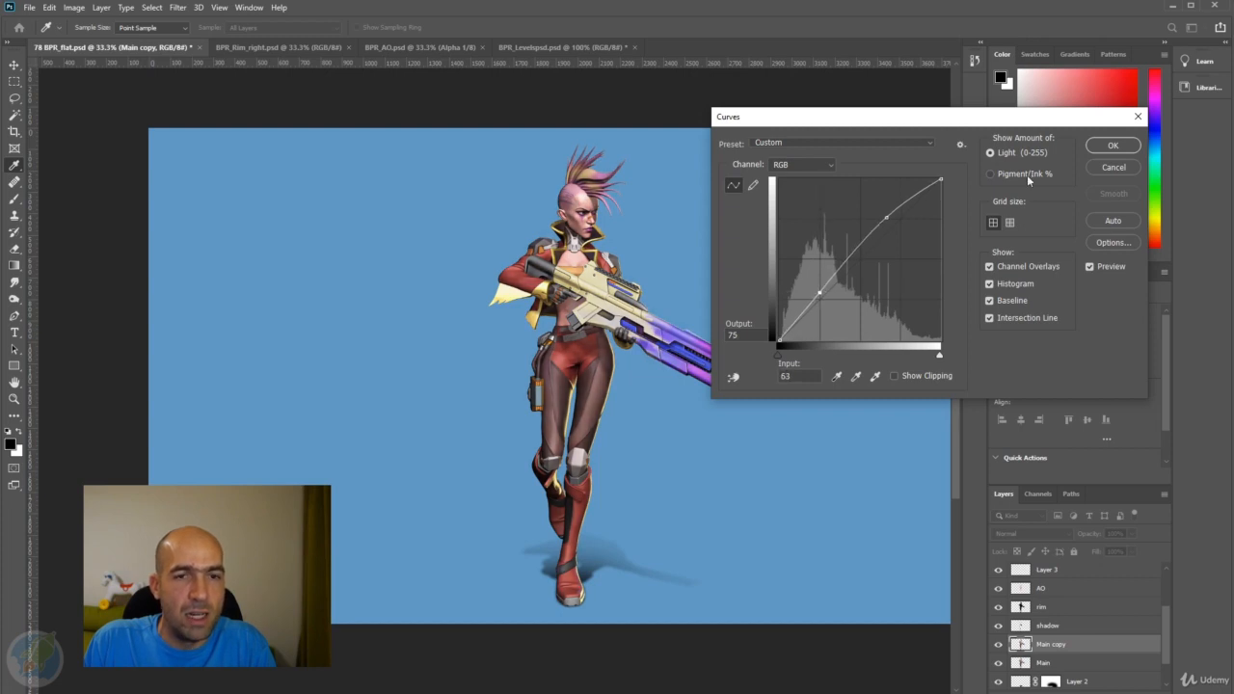
click(1113, 145)
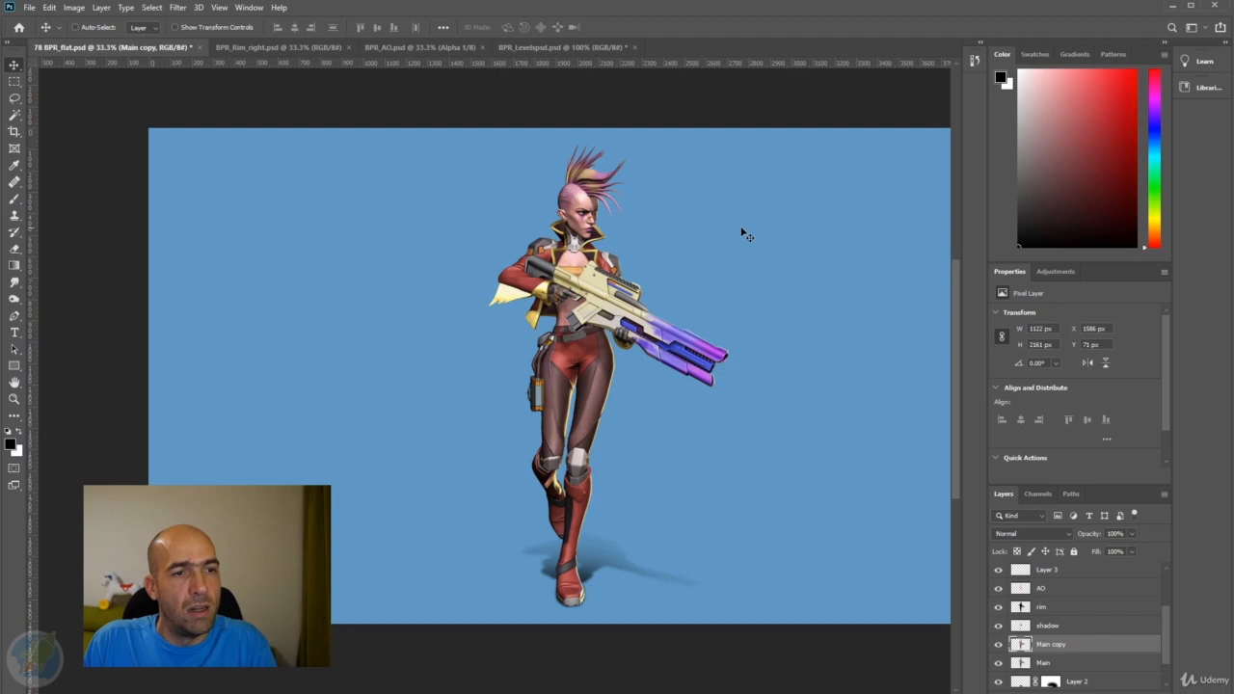
Examine the brightened character in full and compare it with the AO layer hidden and shown.
ctrl+click(653, 224)
alt+click(653, 224)
drag(643, 287, 751, 139)
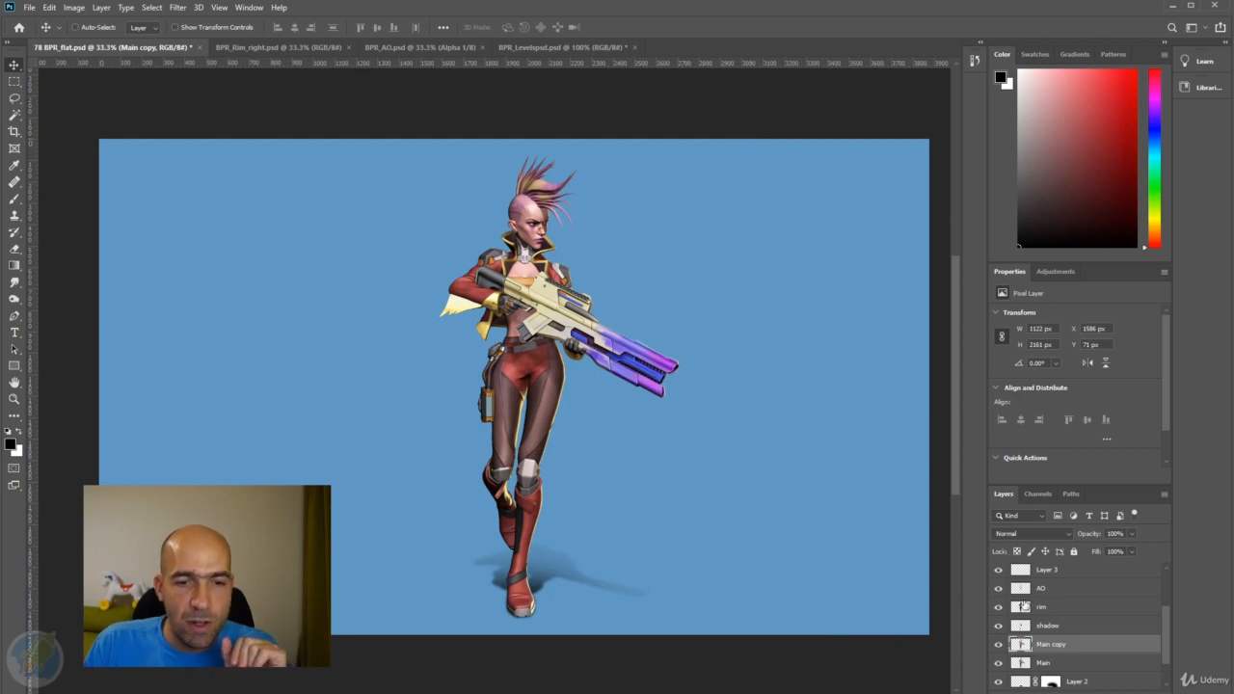
click(999, 588)
click(999, 588)
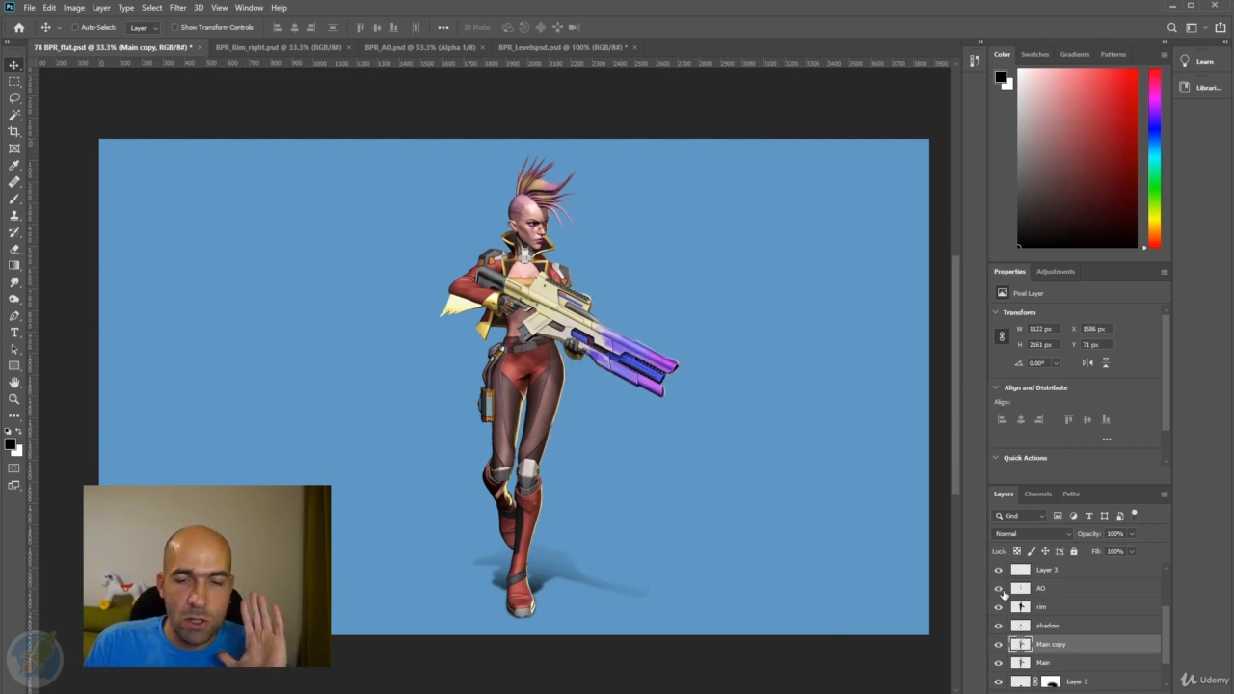
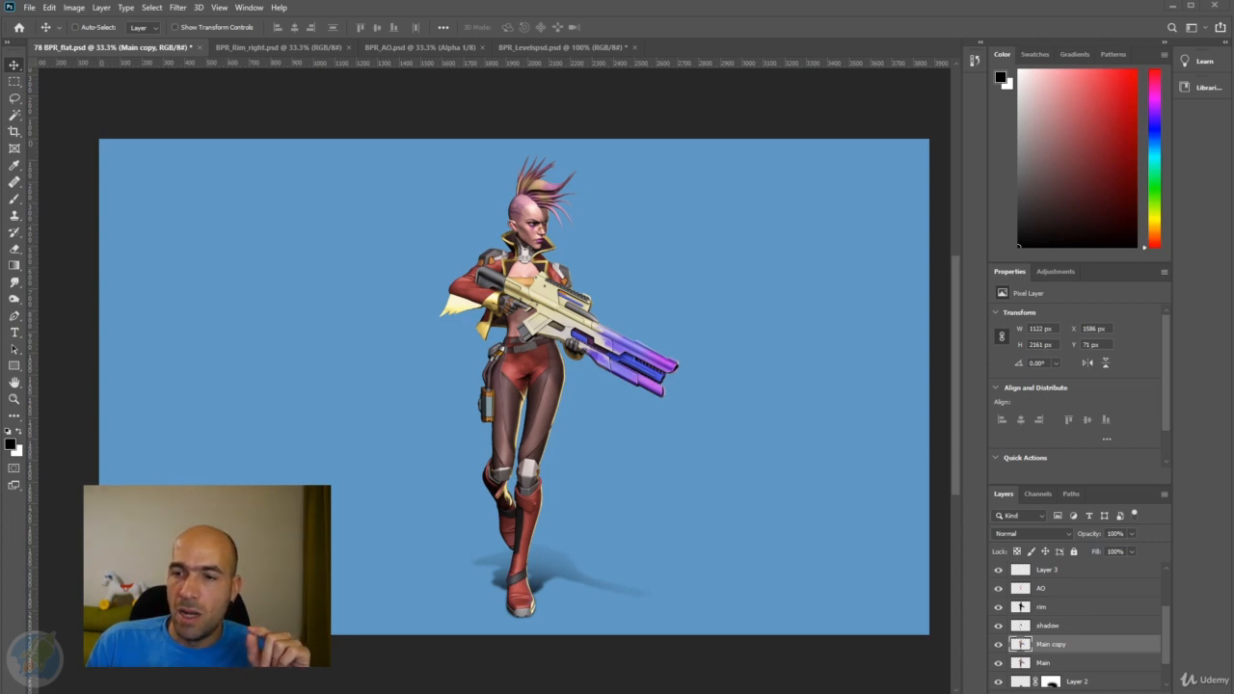
Open BPR_Rim_left.psd, copy its image above Main copy in BPR_flat.psd, and keep only the part inside the rim layer's silhouette.
drag(884, 66, 860, 47)
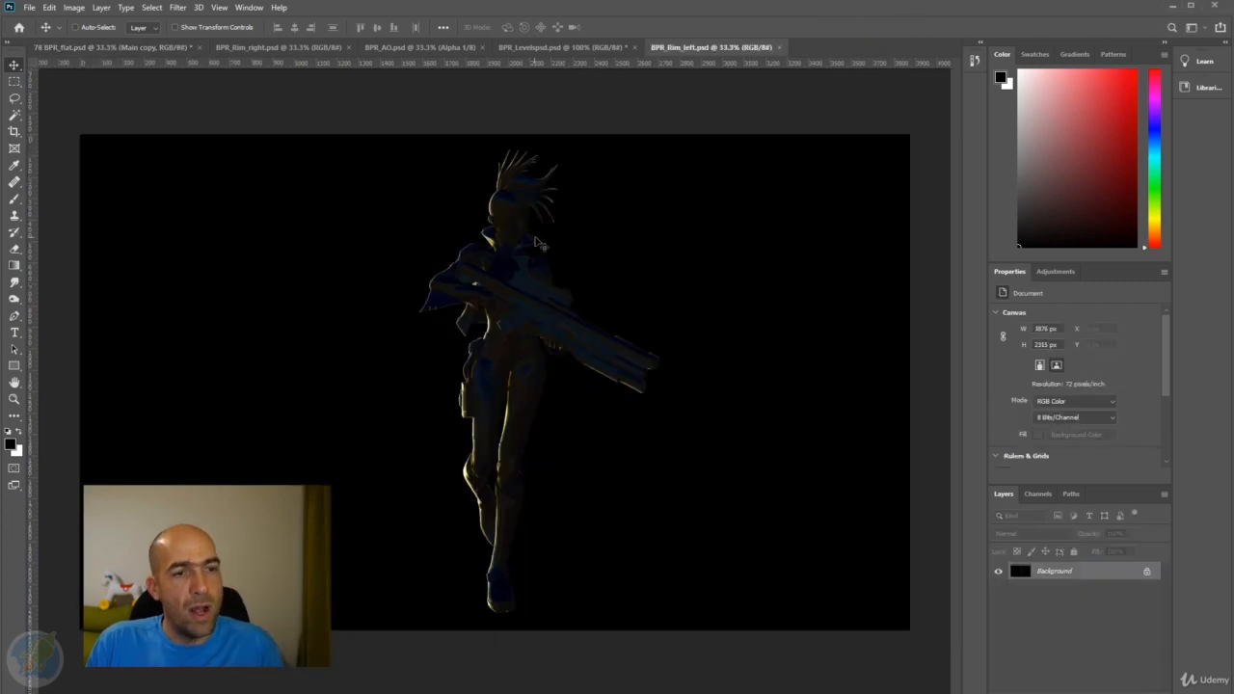
click(95, 48)
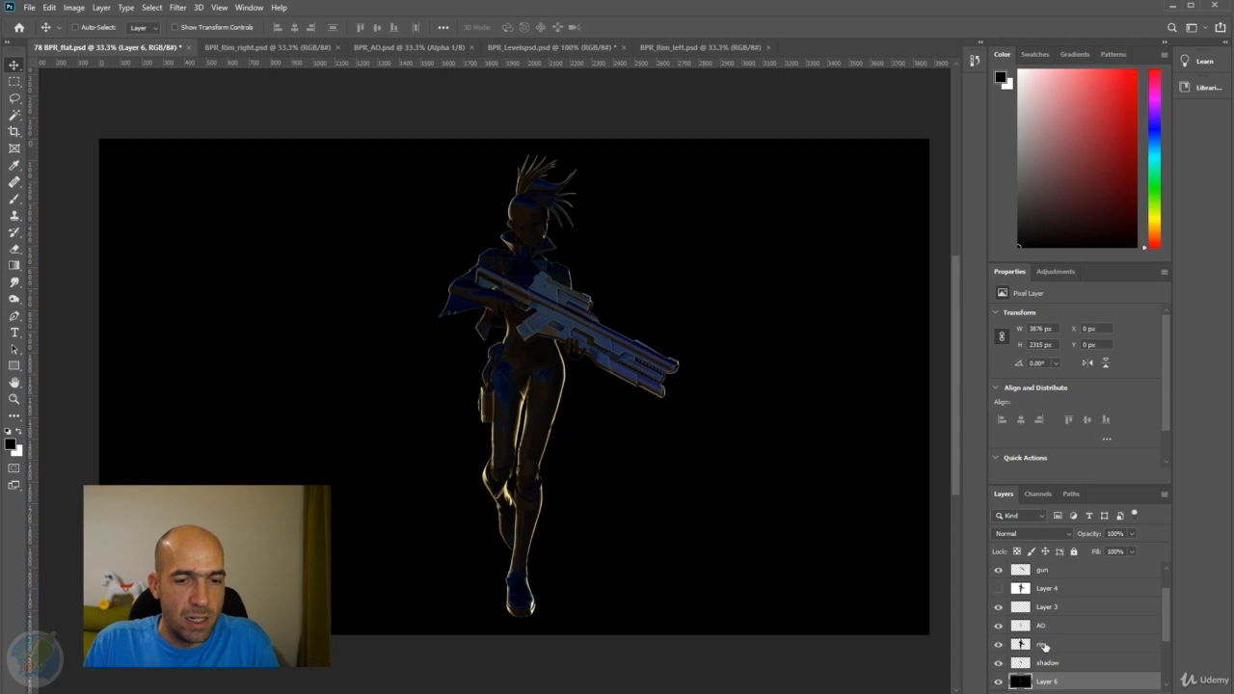
ctrl+click(1021, 644)
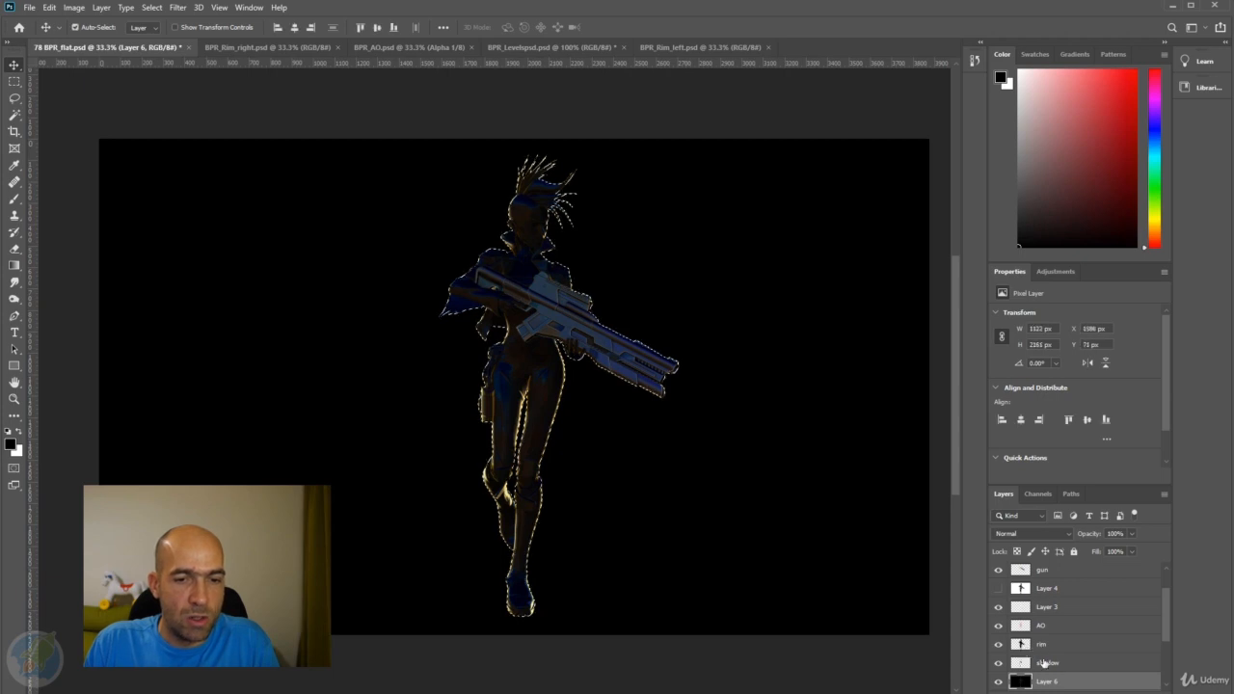
key(ctrl+j)
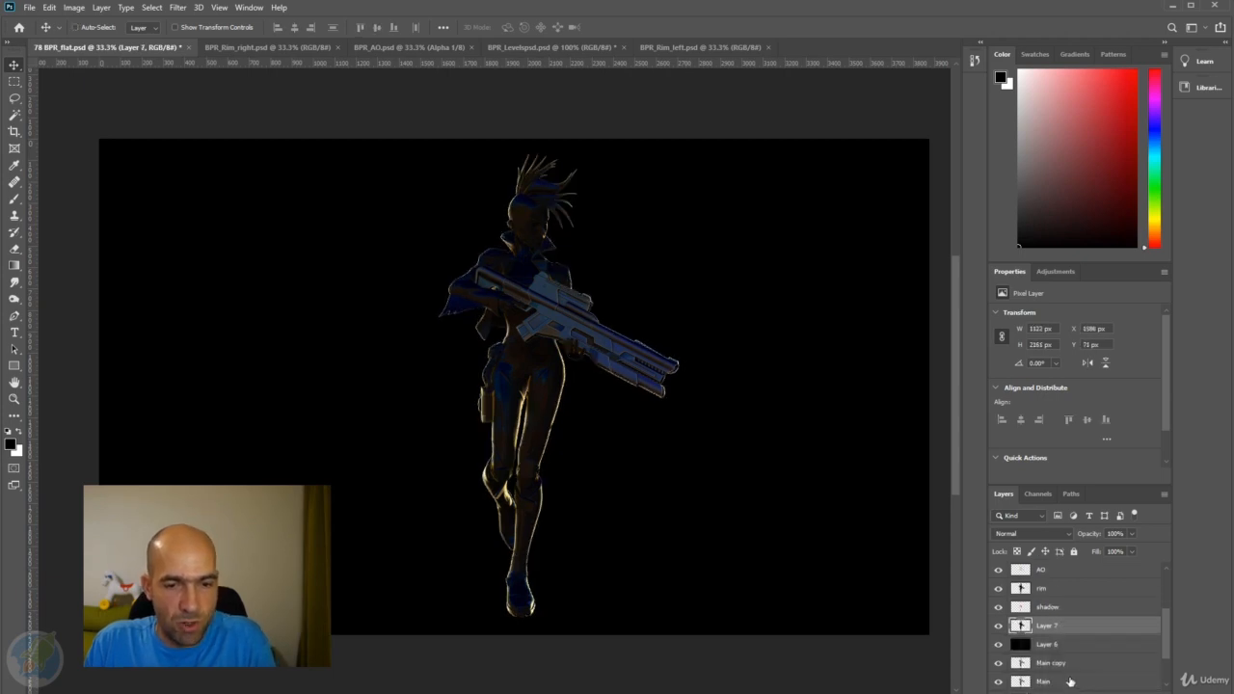
click(1057, 646)
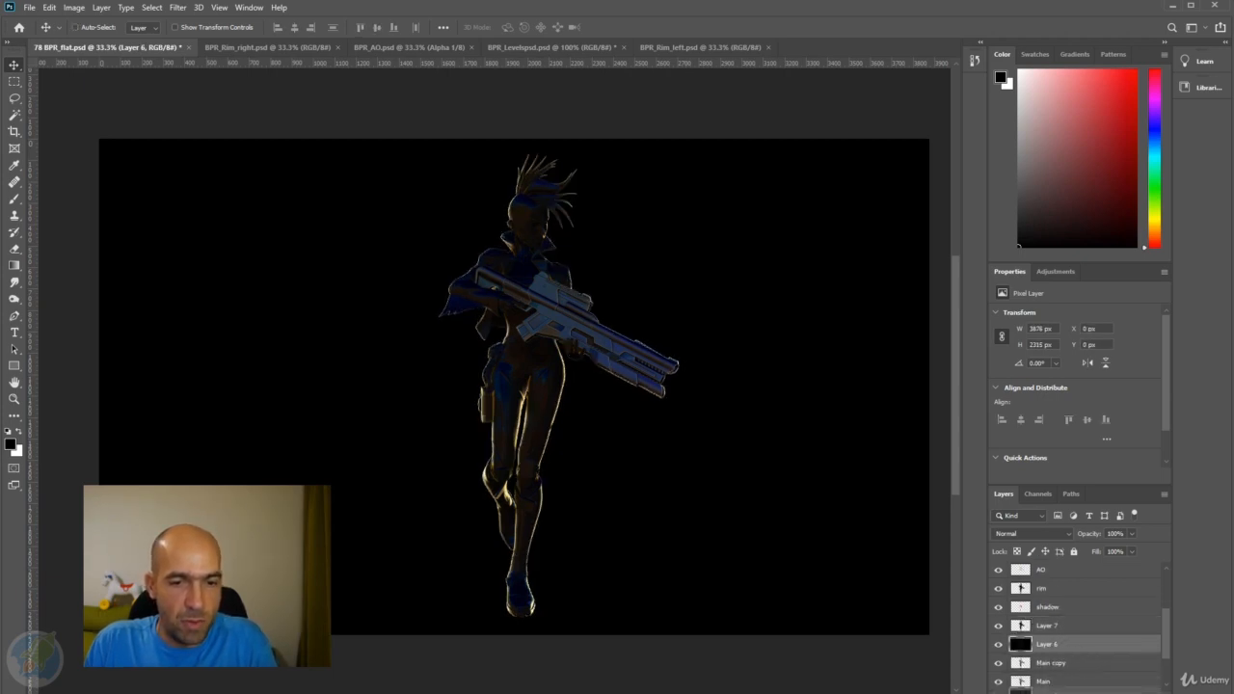
key(Delete)
Set the blend mode of the cut-out left rim layer to Screen.
click(1067, 627)
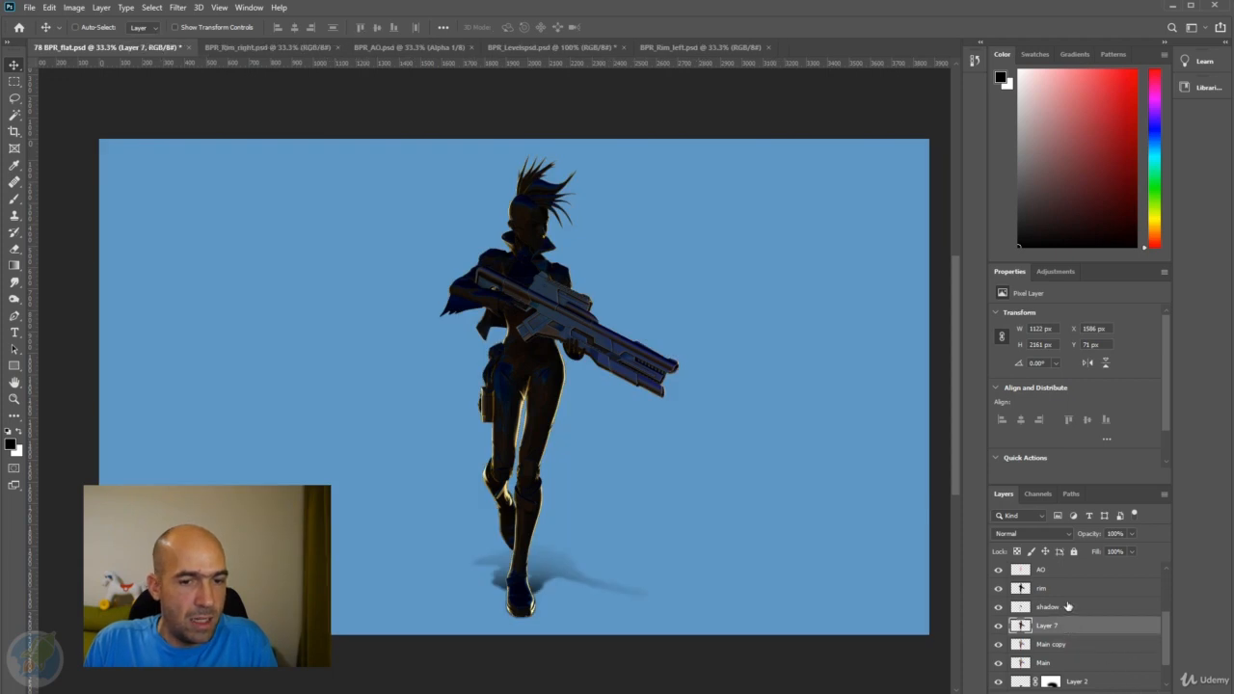
click(1030, 533)
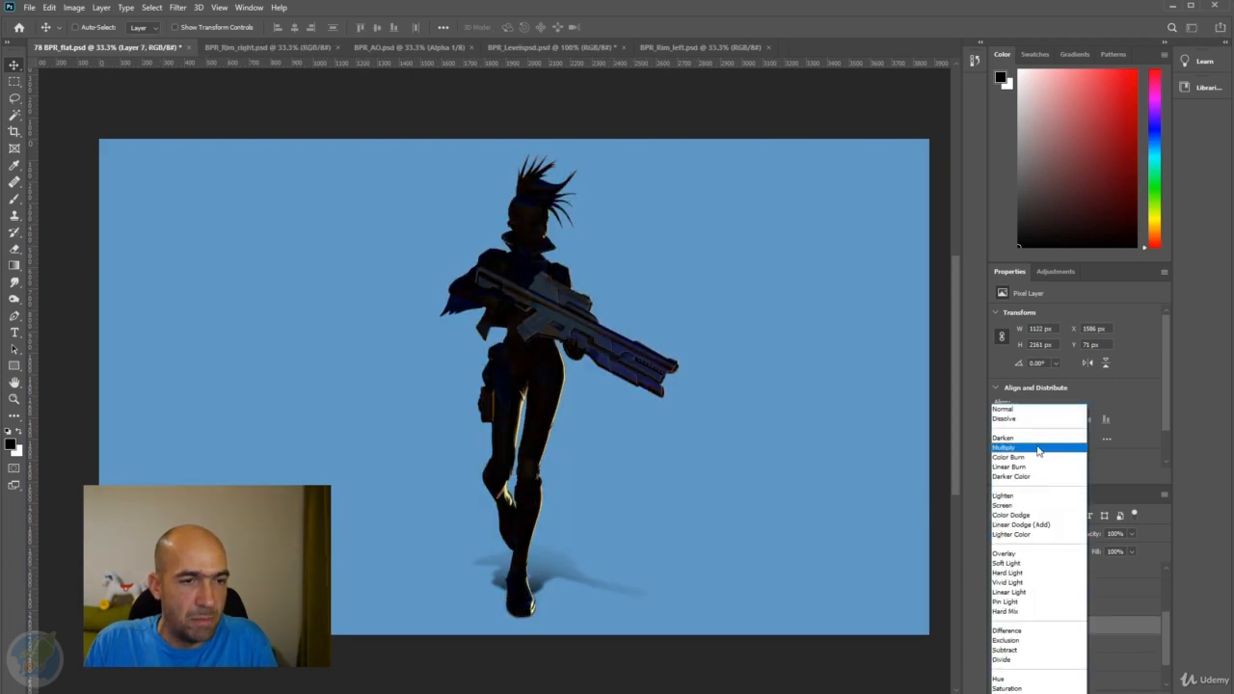
click(1003, 506)
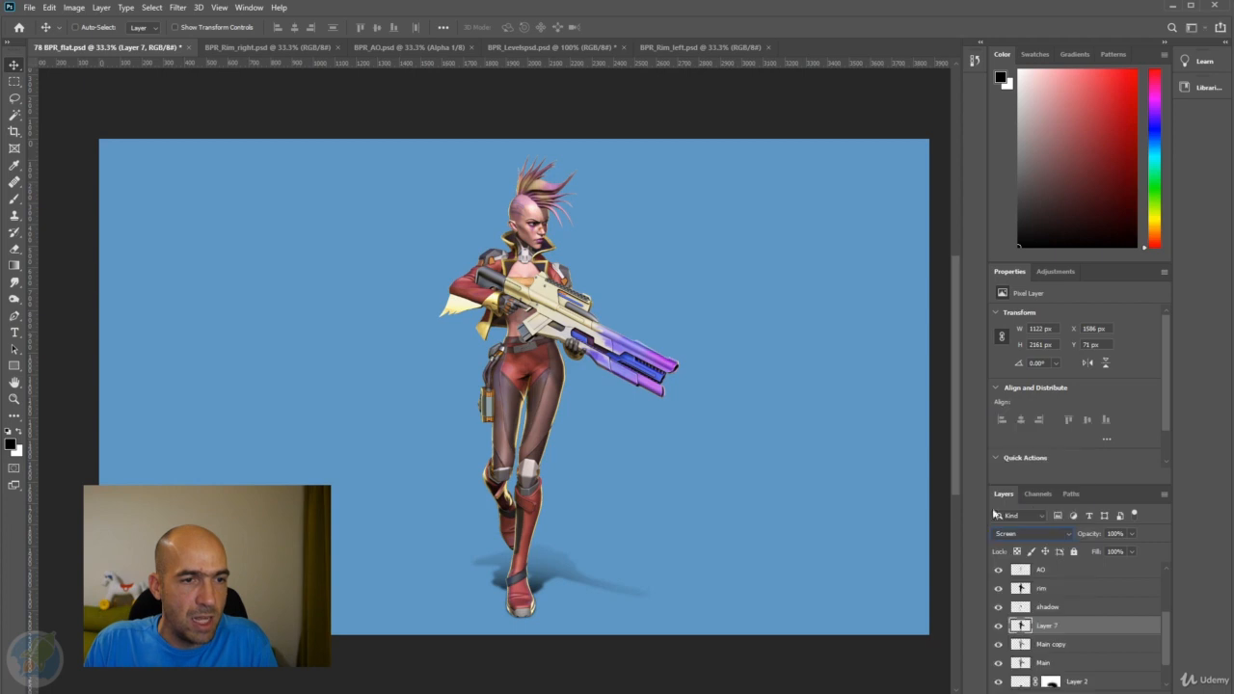
Shift the left rim layer's hue to +180 with Hue/Saturation.
scroll(477, 422, up, 1)
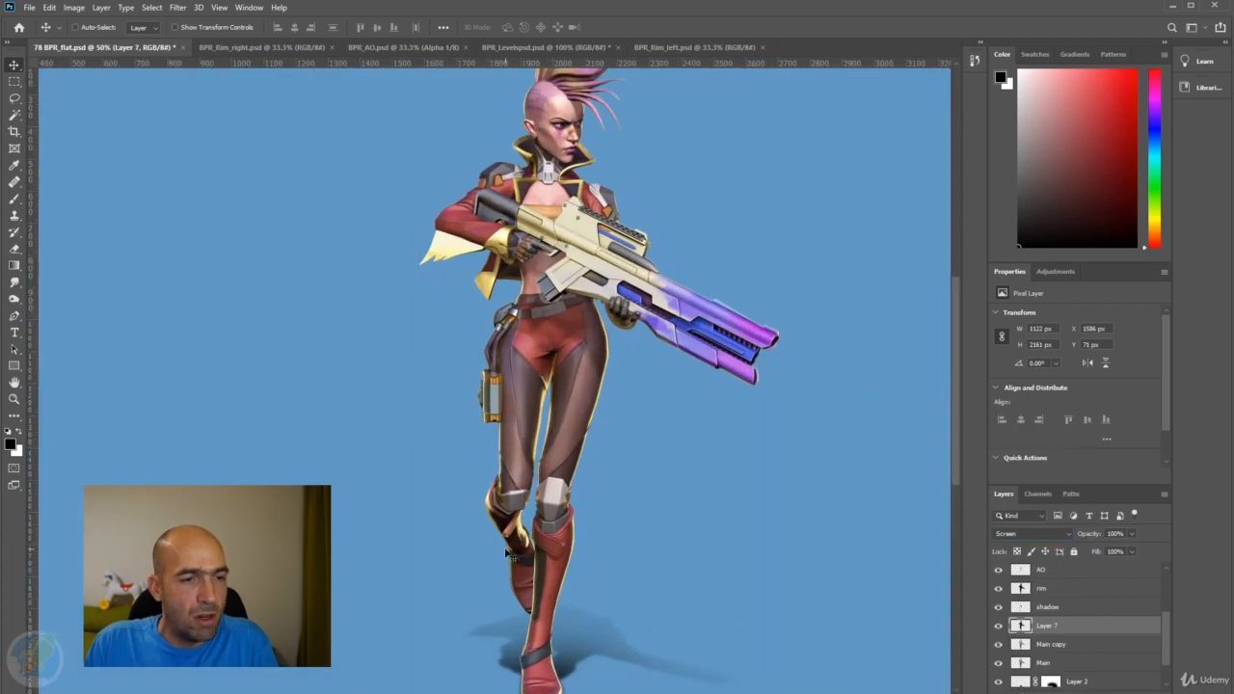
drag(577, 365, 584, 417)
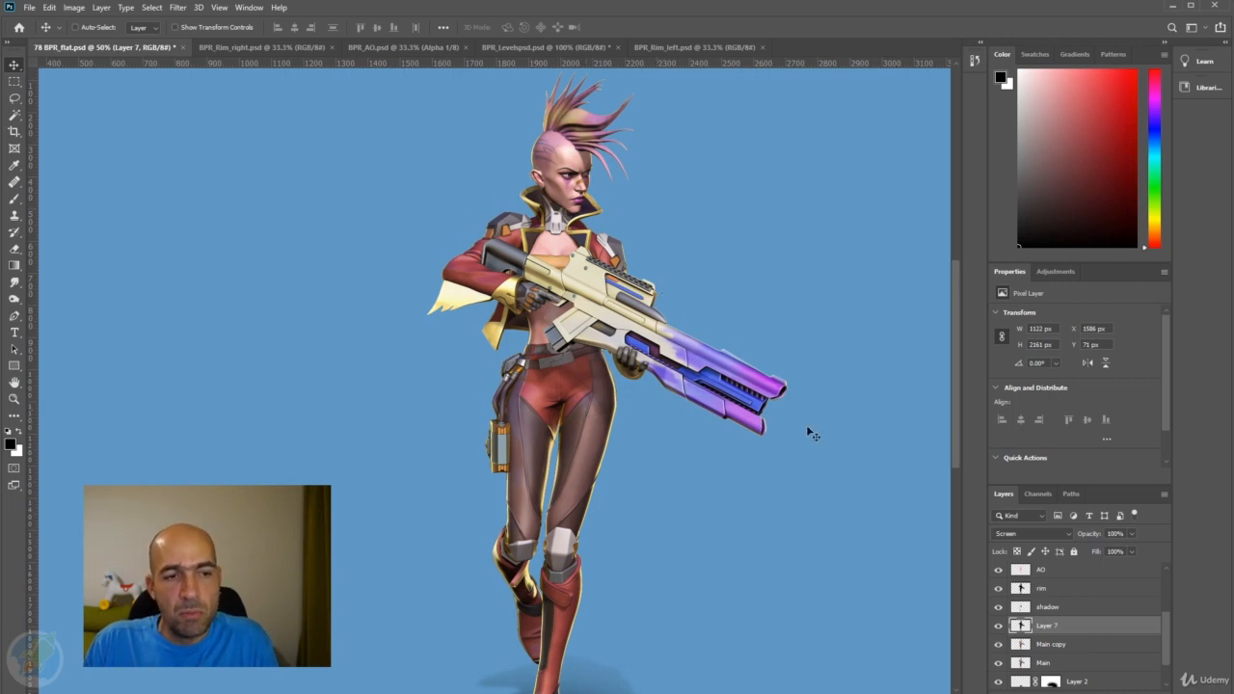
key(ctrl+u)
drag(772, 247, 845, 256)
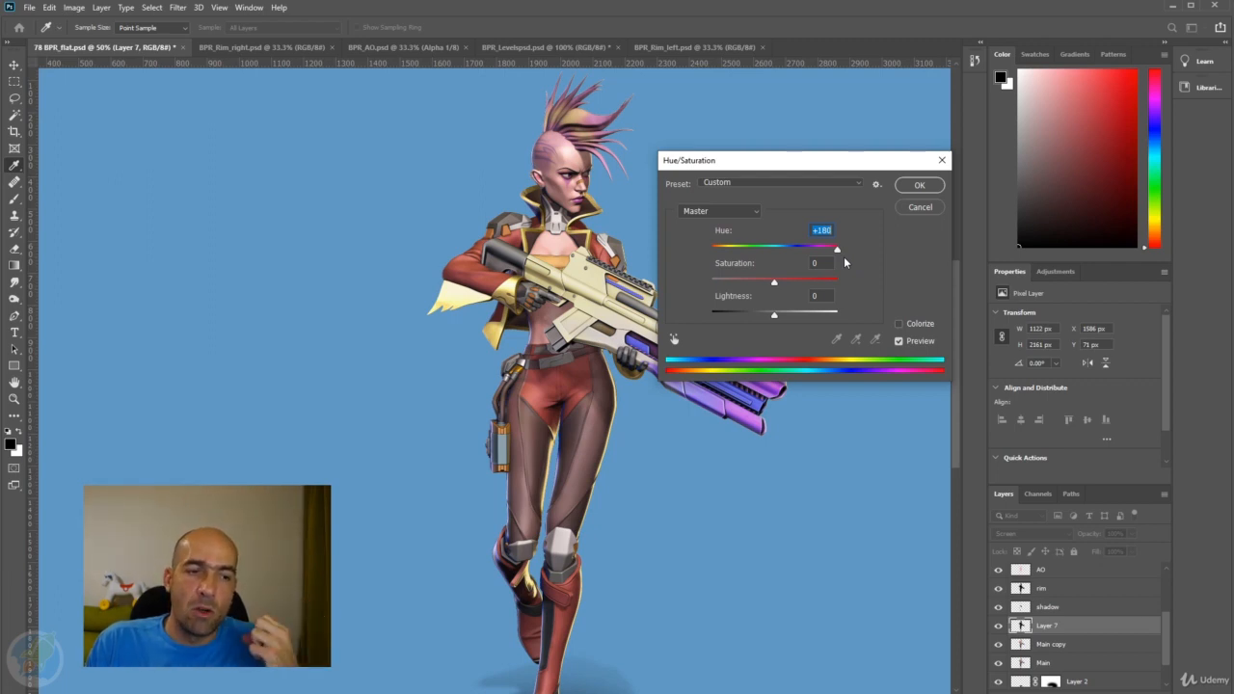
click(910, 191)
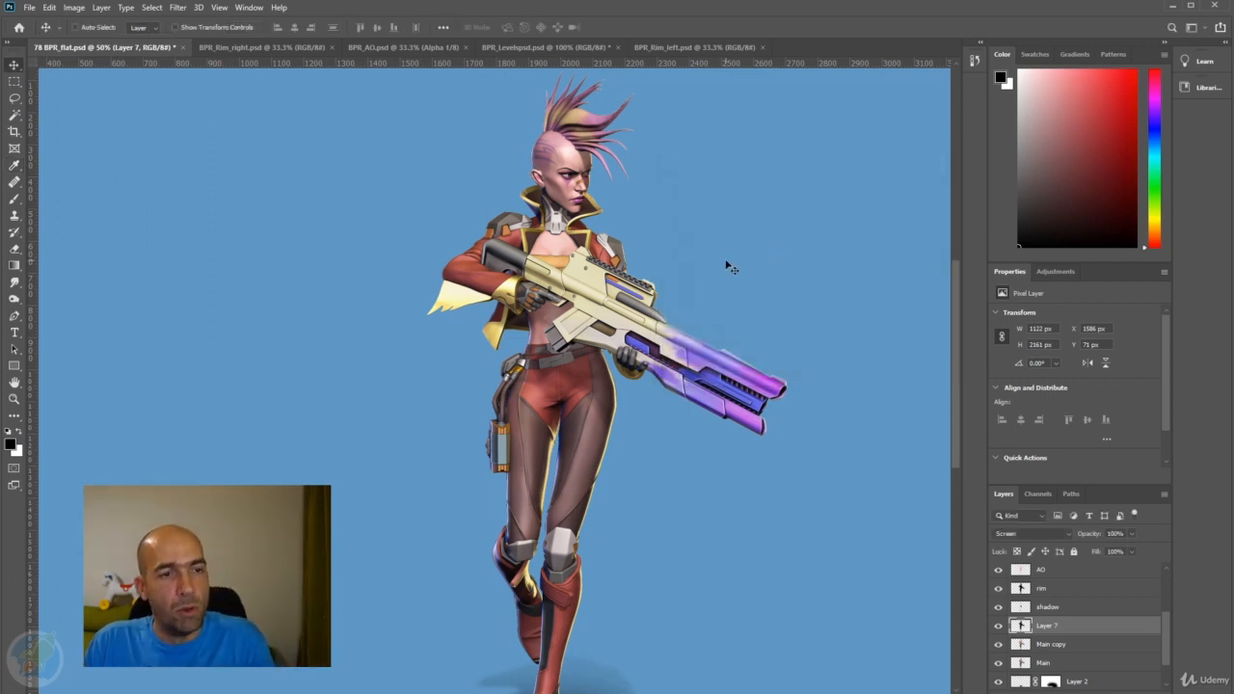
Examine the character at different zooms and compare it with the left rim layer (Layer 7) repeatedly hidden and shown.
drag(661, 290, 716, 218)
alt+click(637, 249)
drag(517, 408, 578, 373)
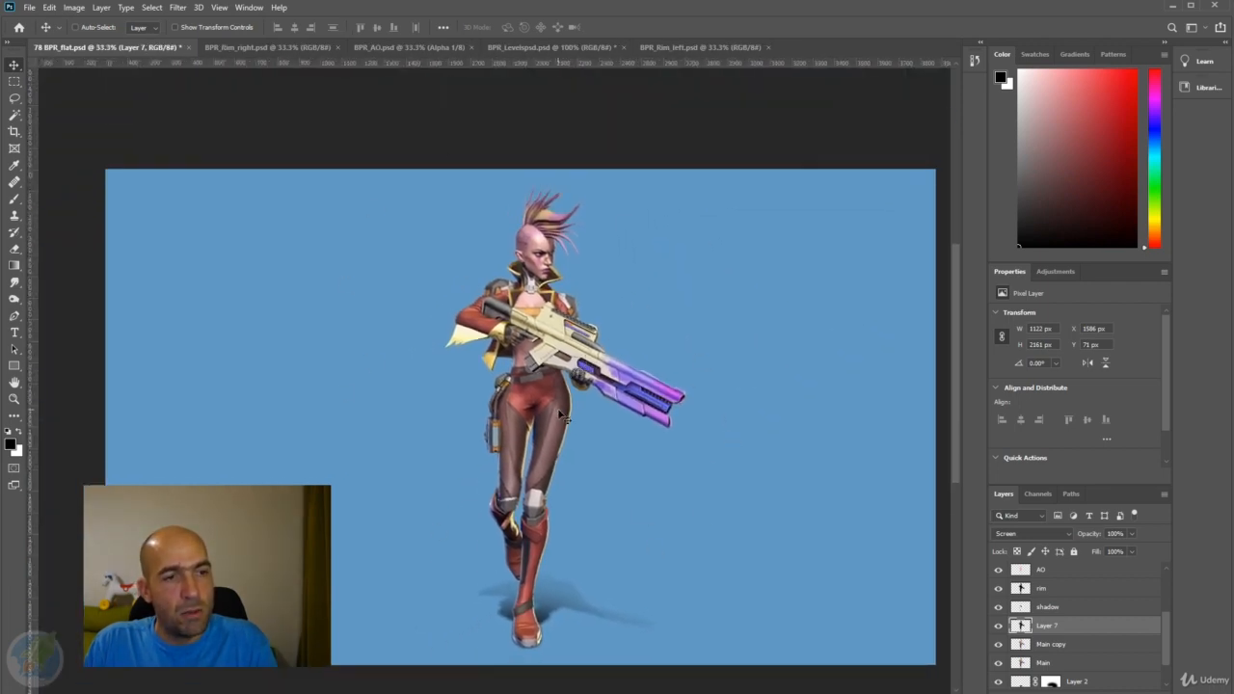
ctrl+click(589, 272)
drag(596, 372, 675, 320)
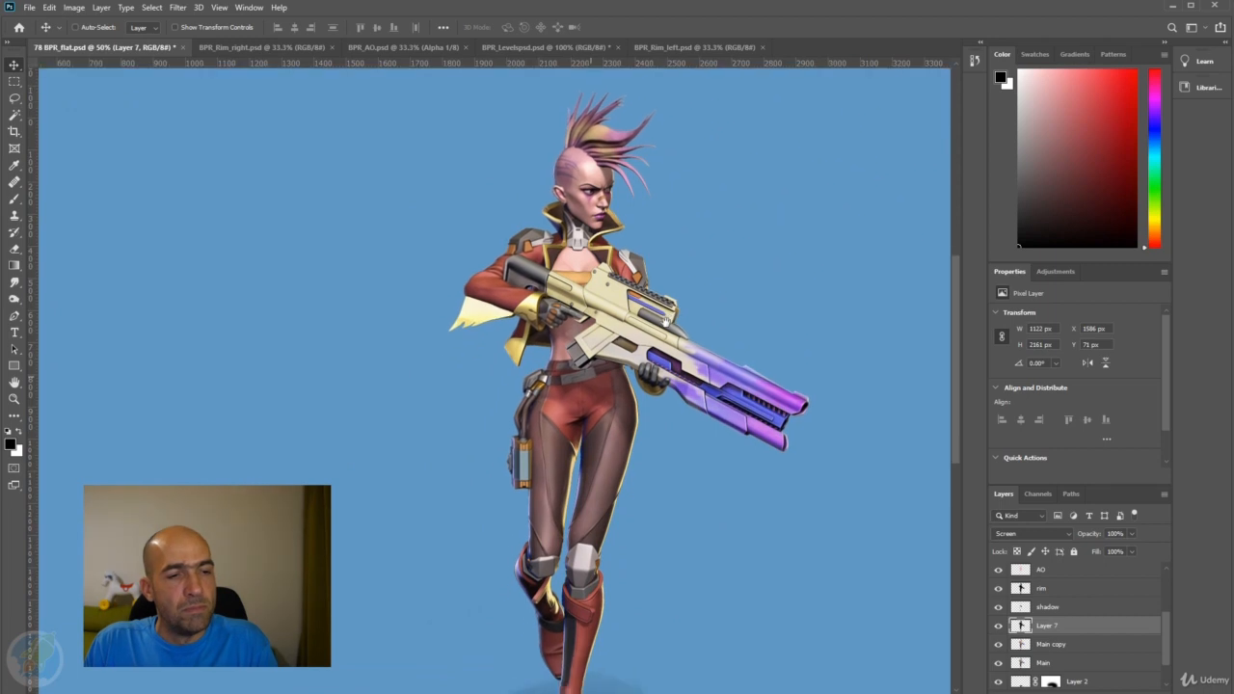
click(999, 626)
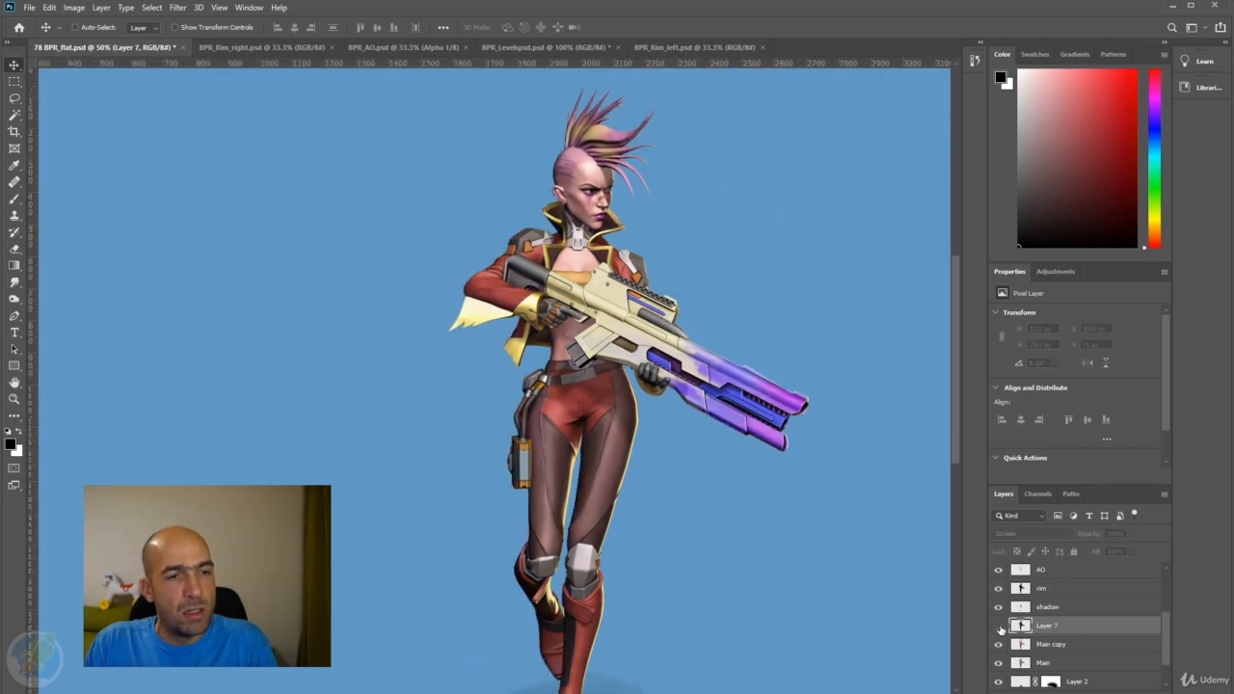
click(999, 626)
click(999, 626)
click(999, 626)
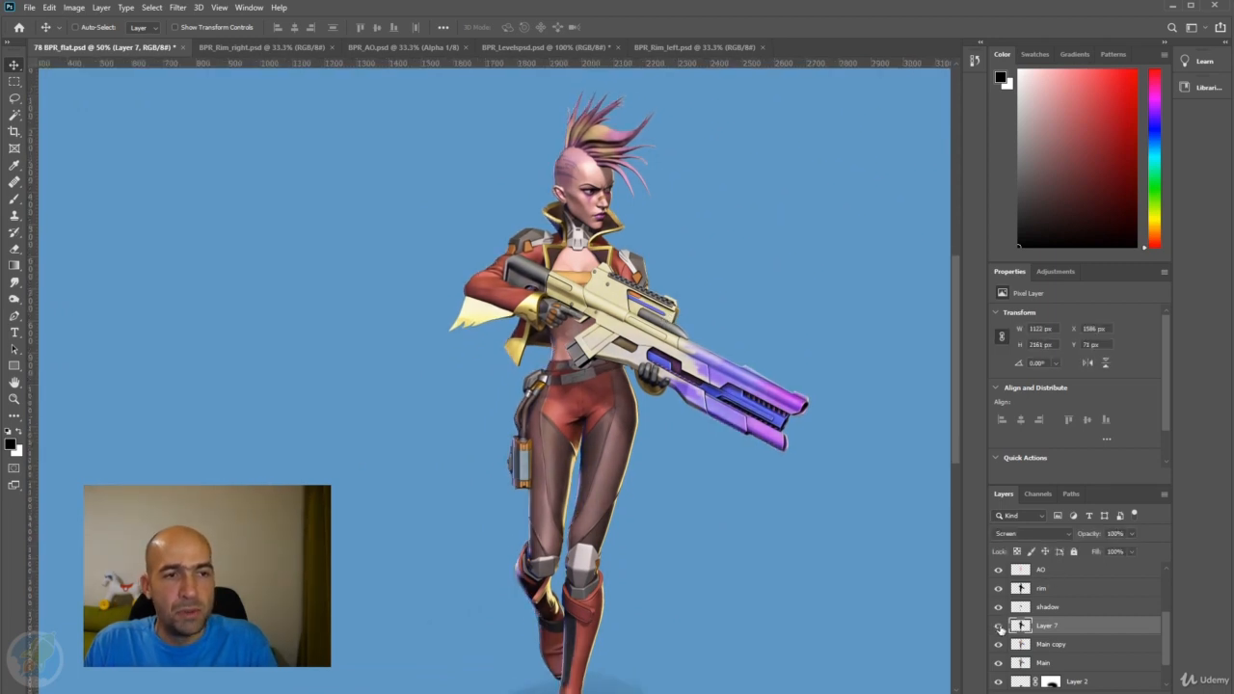
click(999, 626)
click(999, 626)
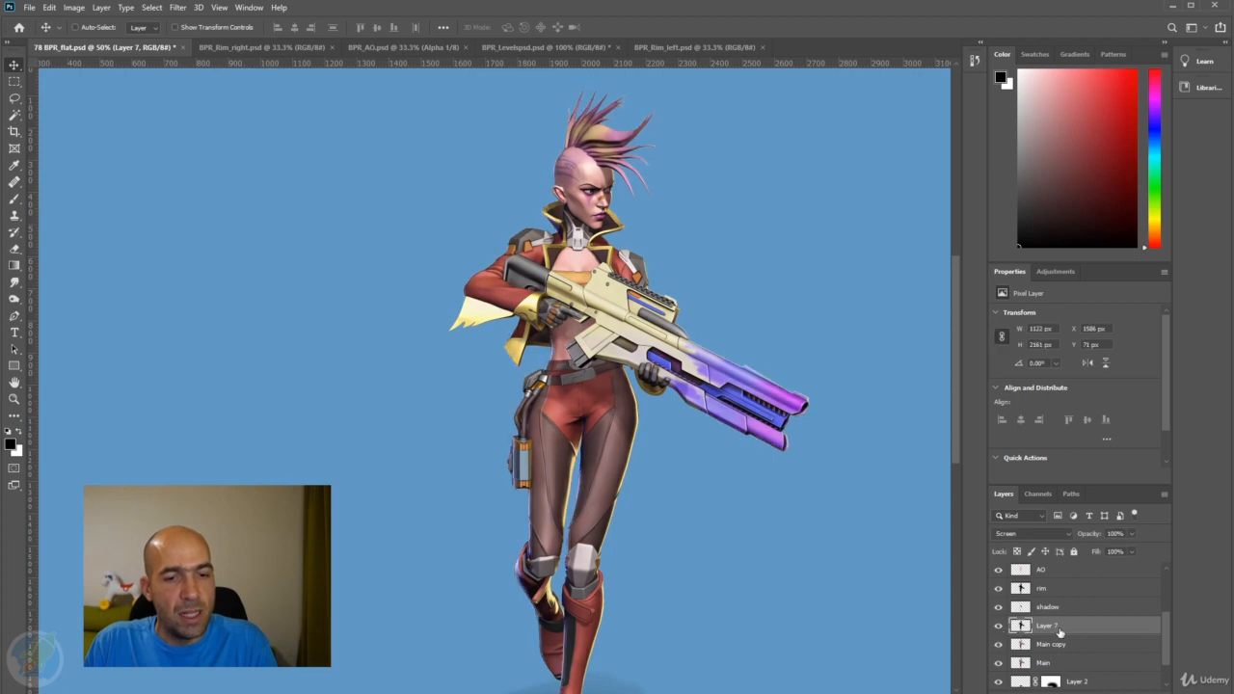
Raise the left rim layer's black input level to 30 with Levels.
key(ctrl+l)
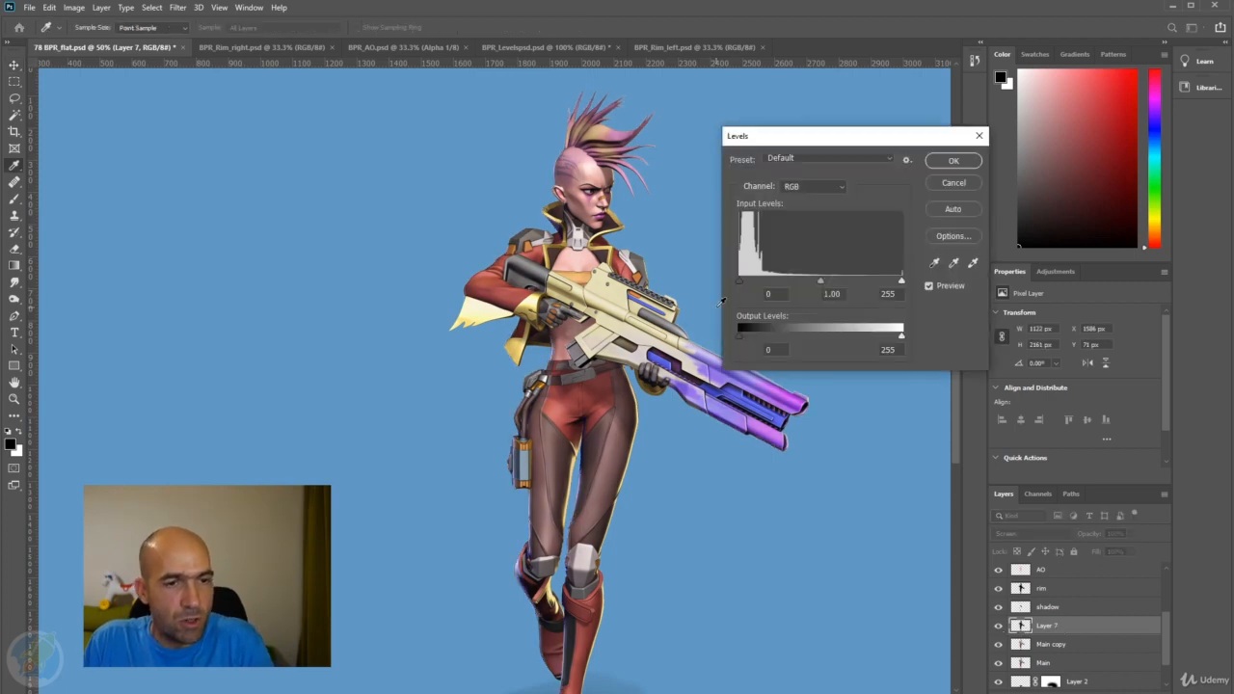
drag(739, 282, 762, 288)
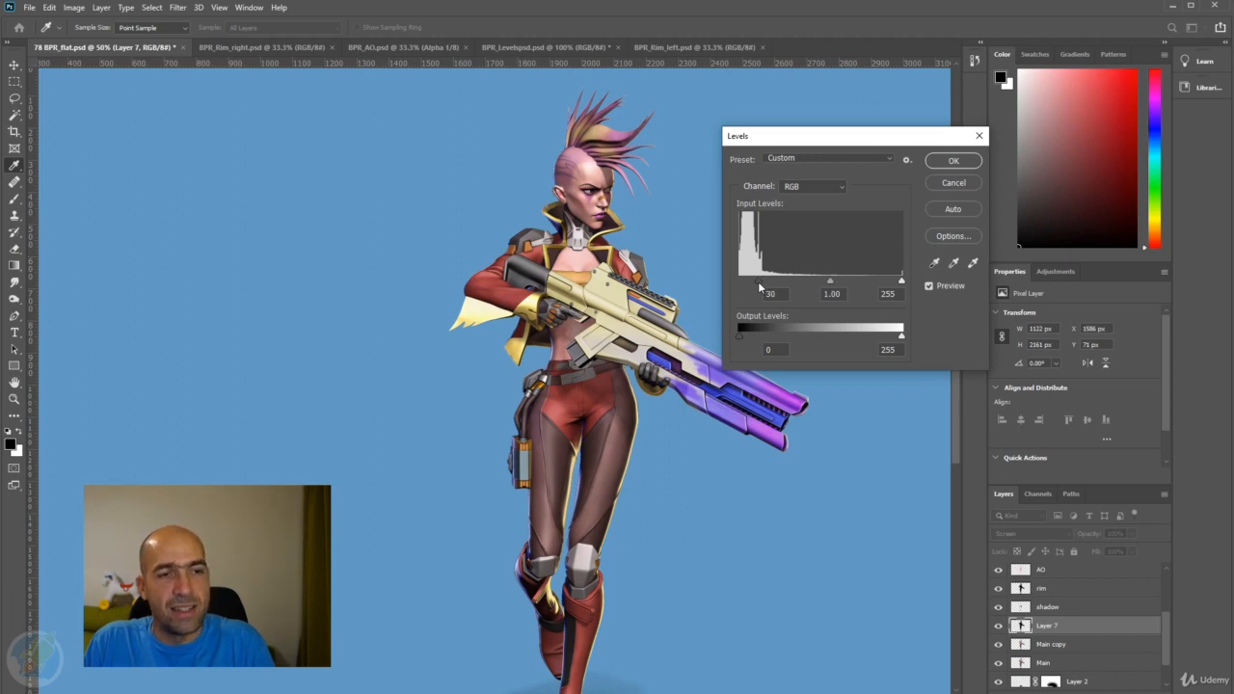
click(932, 160)
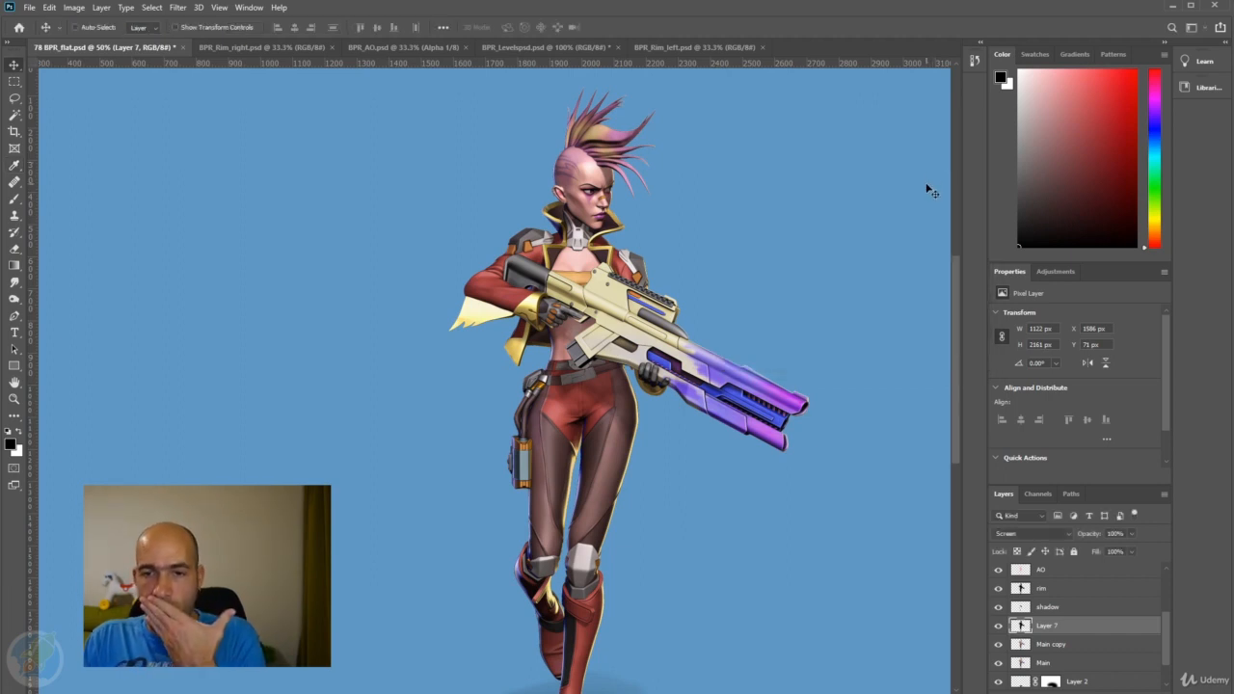
Examine the whole composite at several reduced zoom levels to judge how the character reads against the background.
alt+click(588, 307)
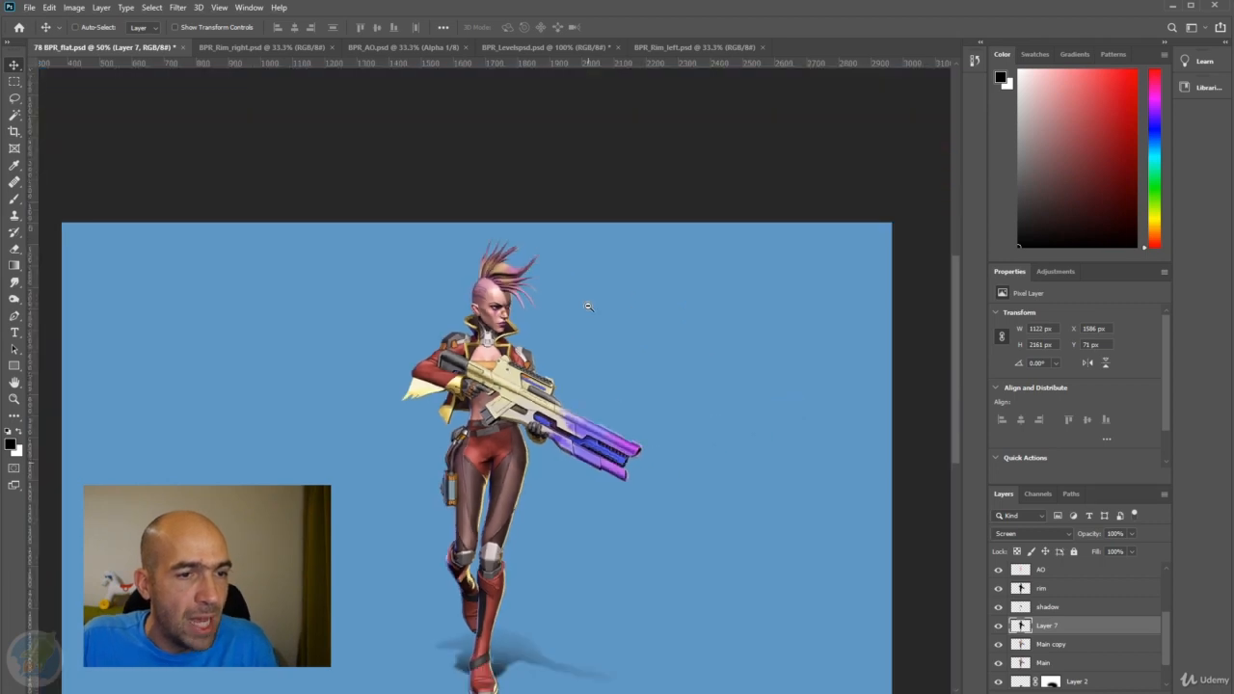
drag(592, 337, 691, 264)
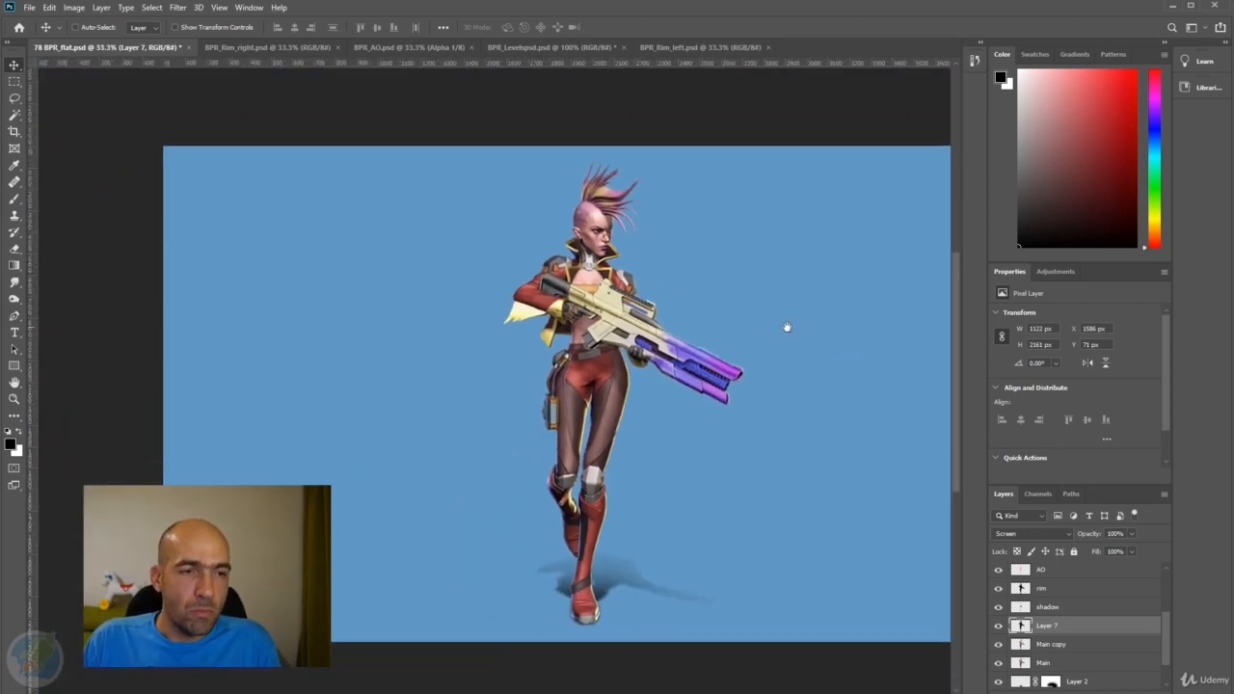
drag(785, 328, 718, 294)
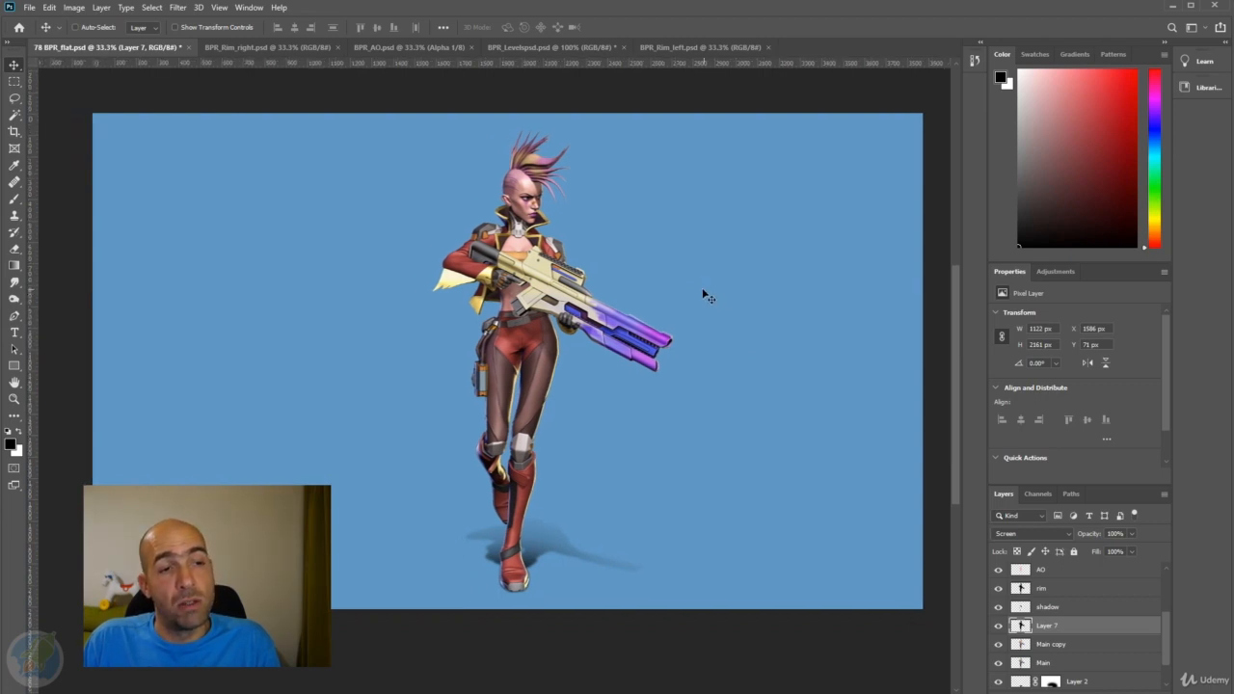
alt+click(600, 332)
alt+click(600, 332)
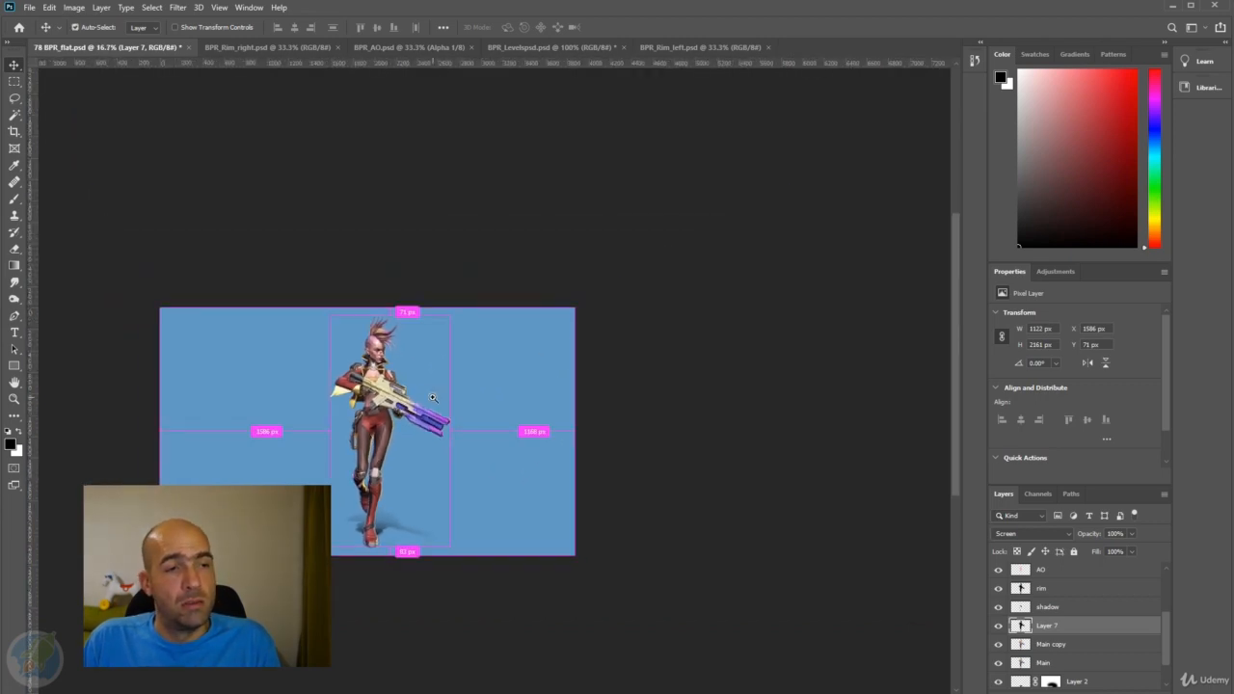
drag(463, 392, 673, 269)
alt+click(618, 312)
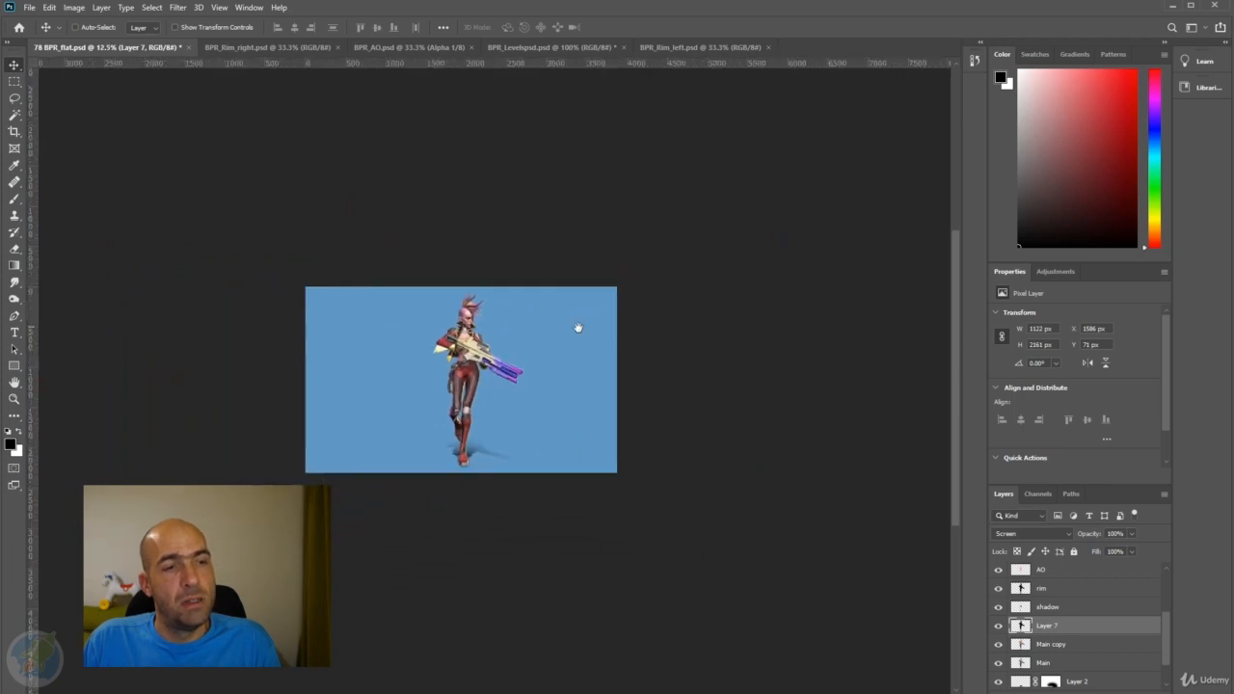
drag(517, 363, 630, 299)
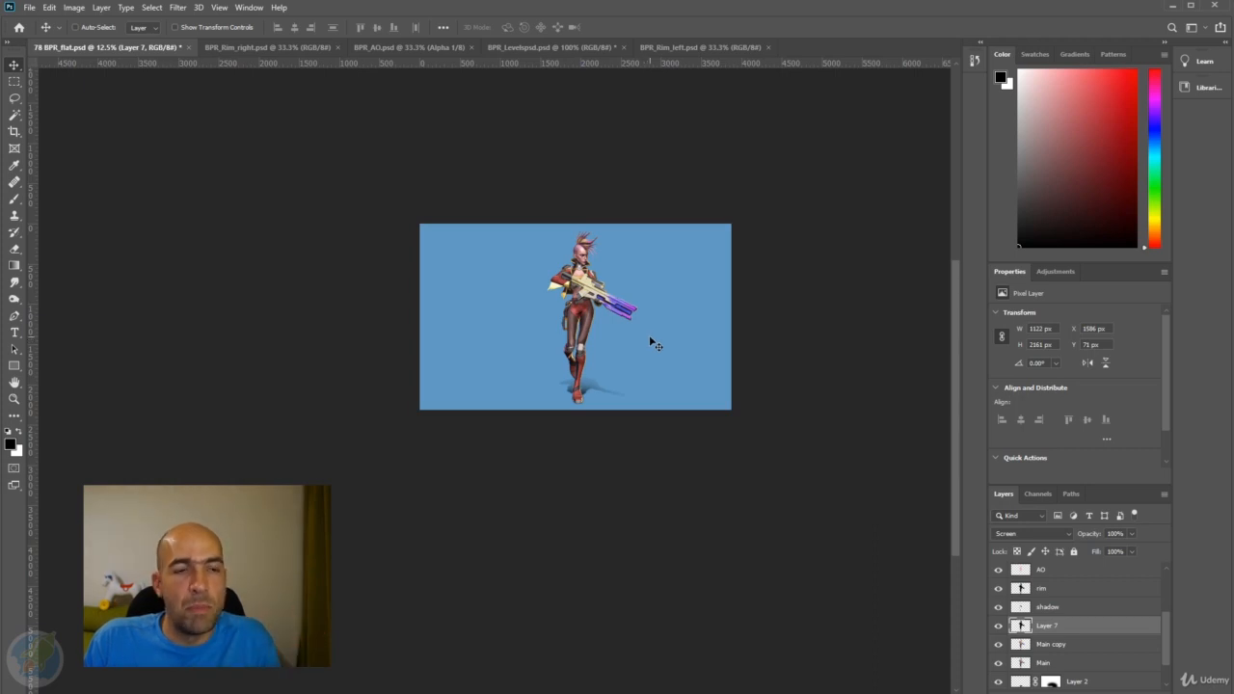
key(ctrl)
scroll(633, 298, up, 3)
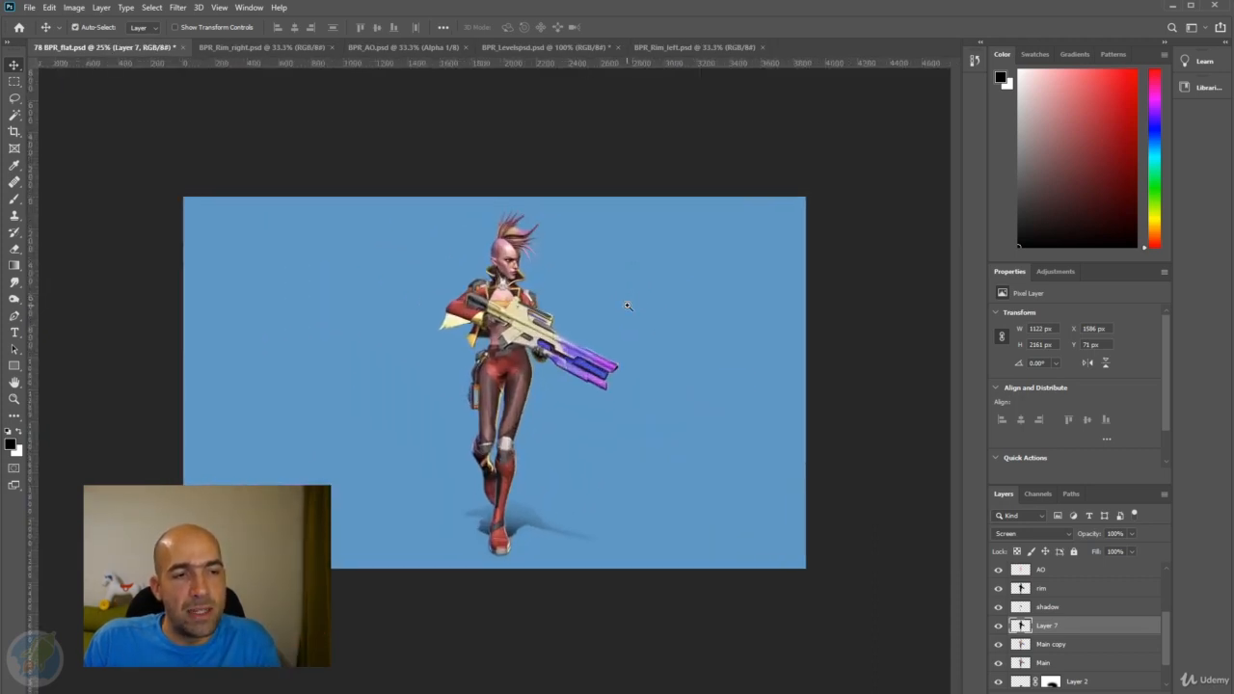
scroll(646, 312, down, 1)
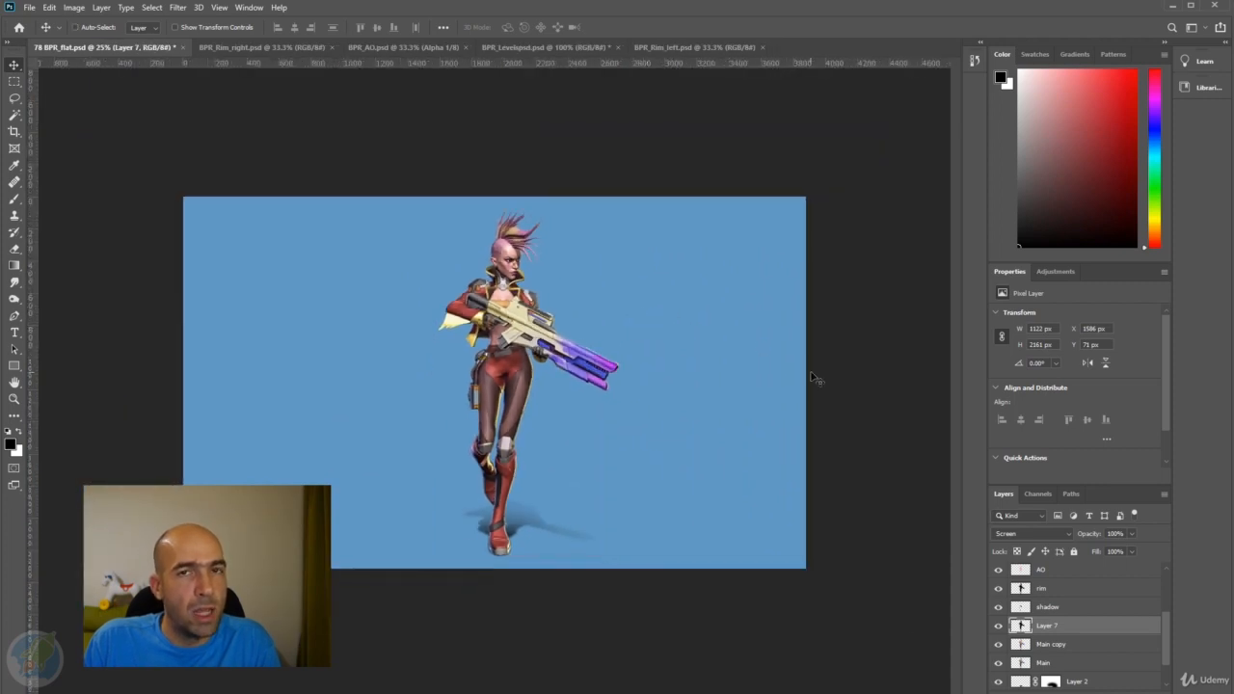
Duplicate the blue background layer (Layer 1) and darken the copy with Hue/Saturation, using saturation -35 and lightness -57.
scroll(1076, 622, down, 1)
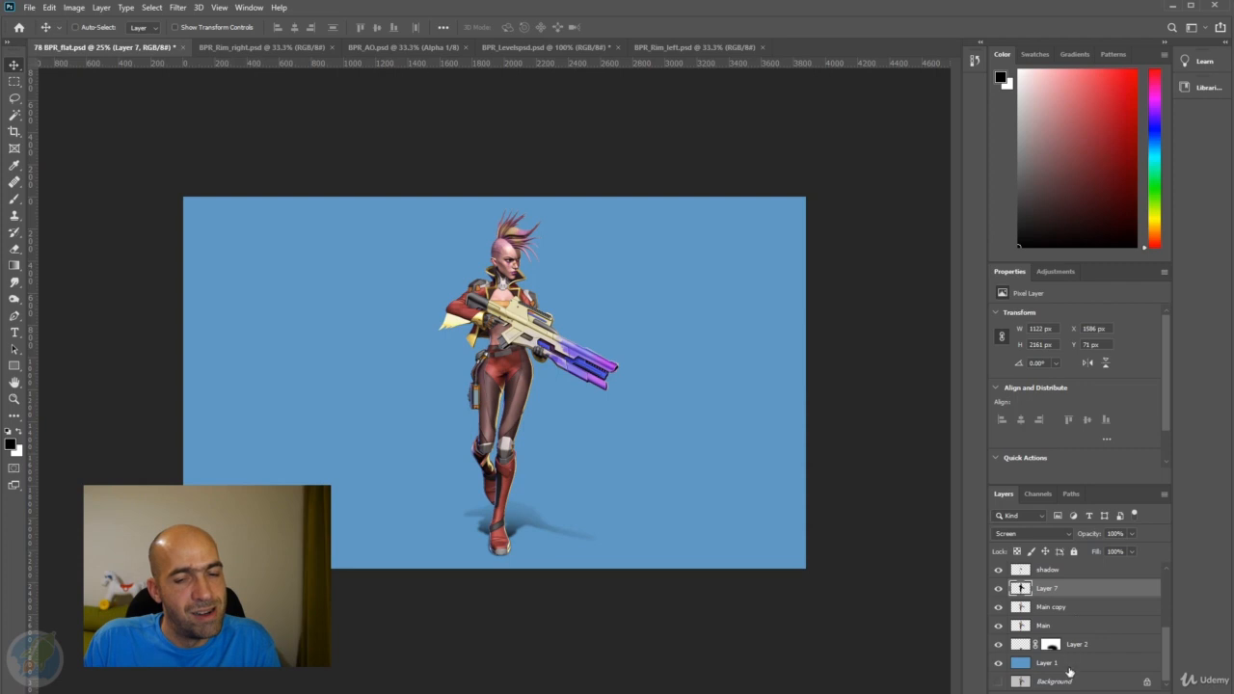
click(1069, 666)
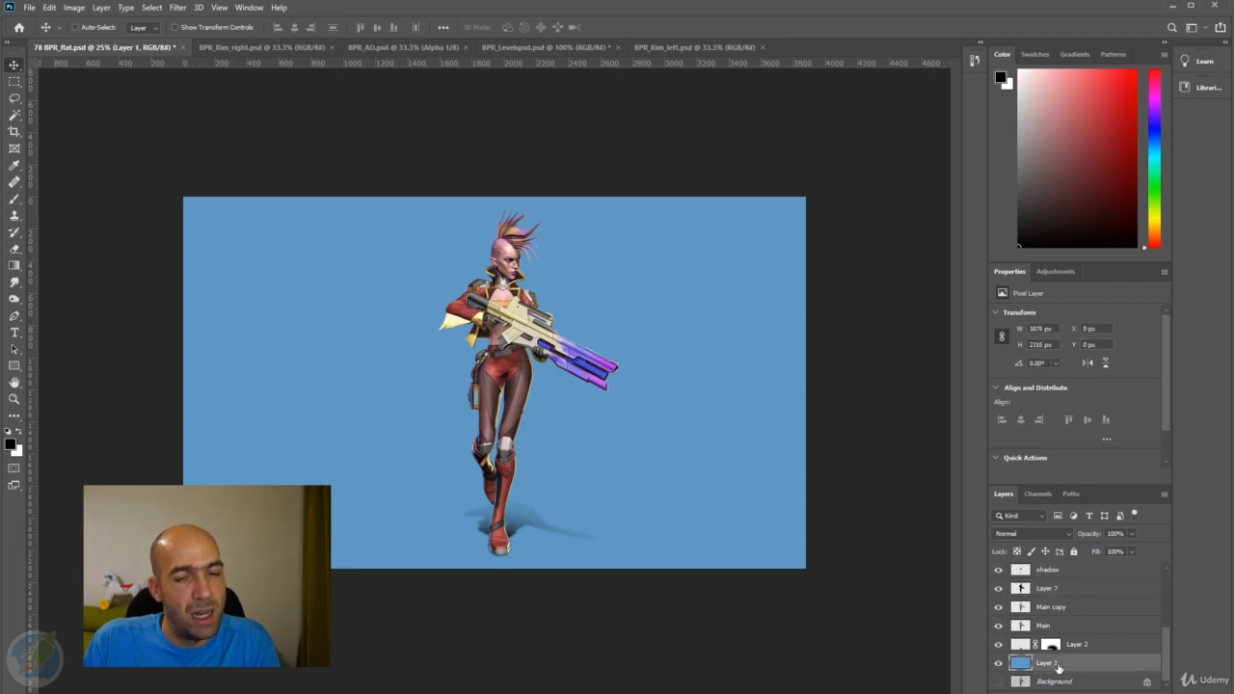
drag(1053, 667, 1117, 687)
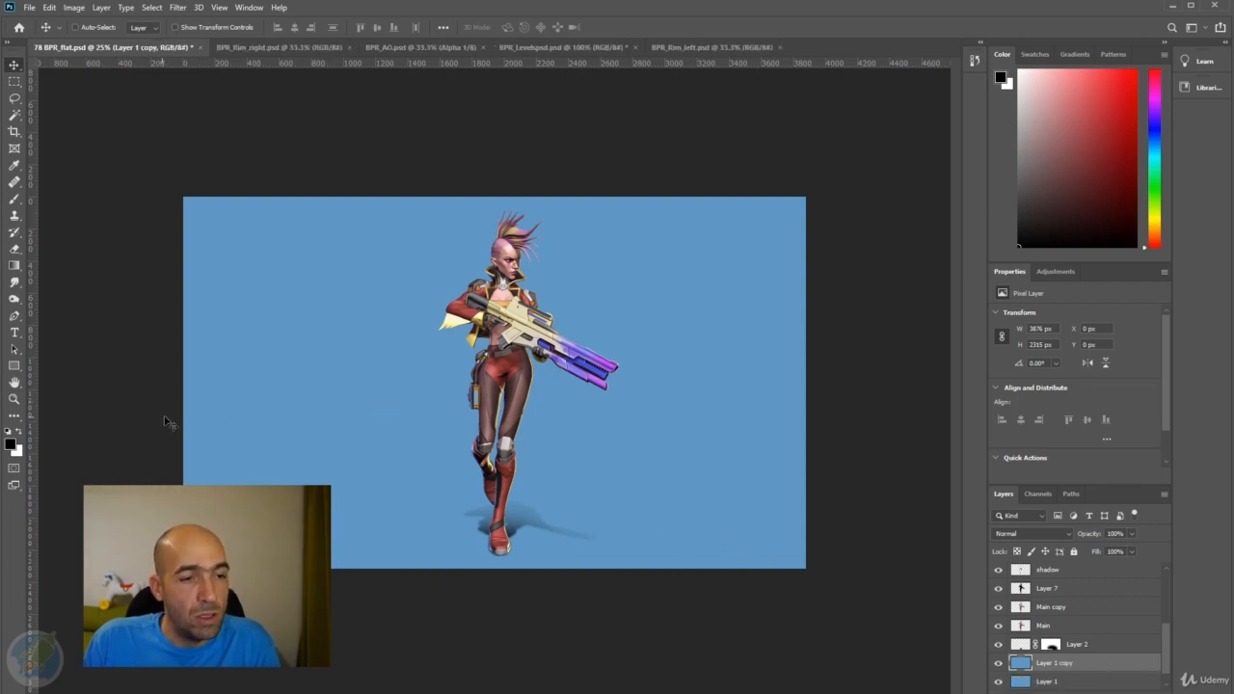
key(ctrl)
key(ctrl+u)
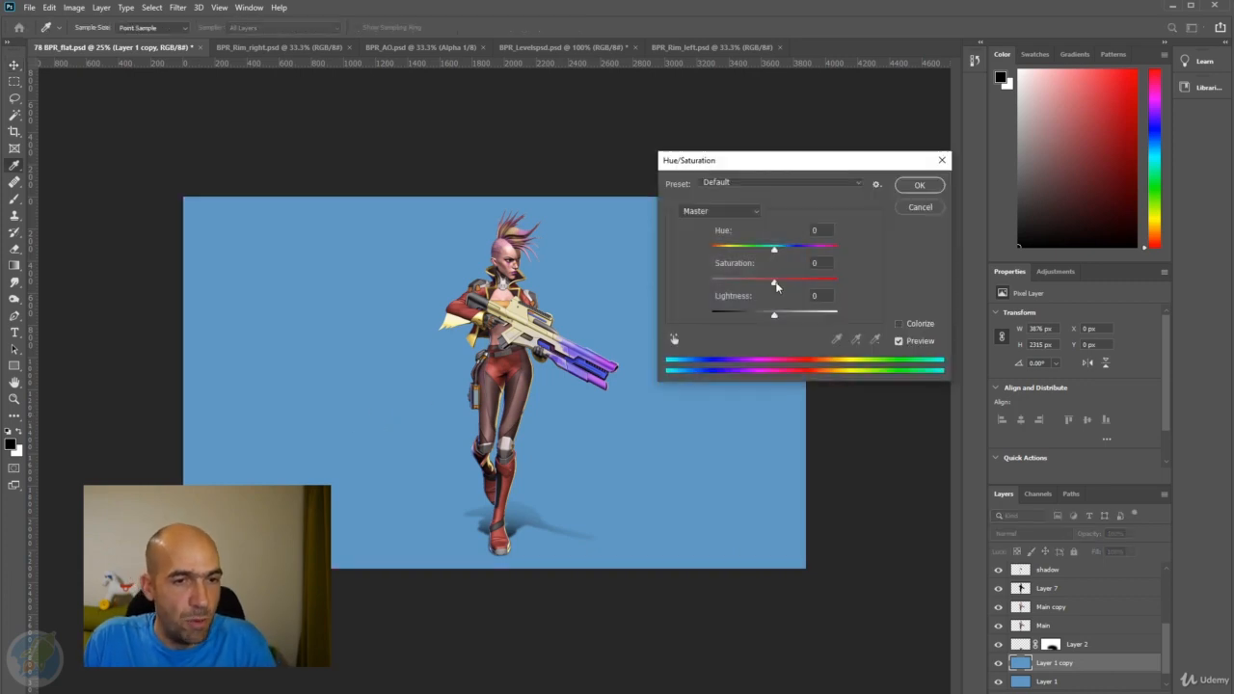
drag(776, 319, 743, 321)
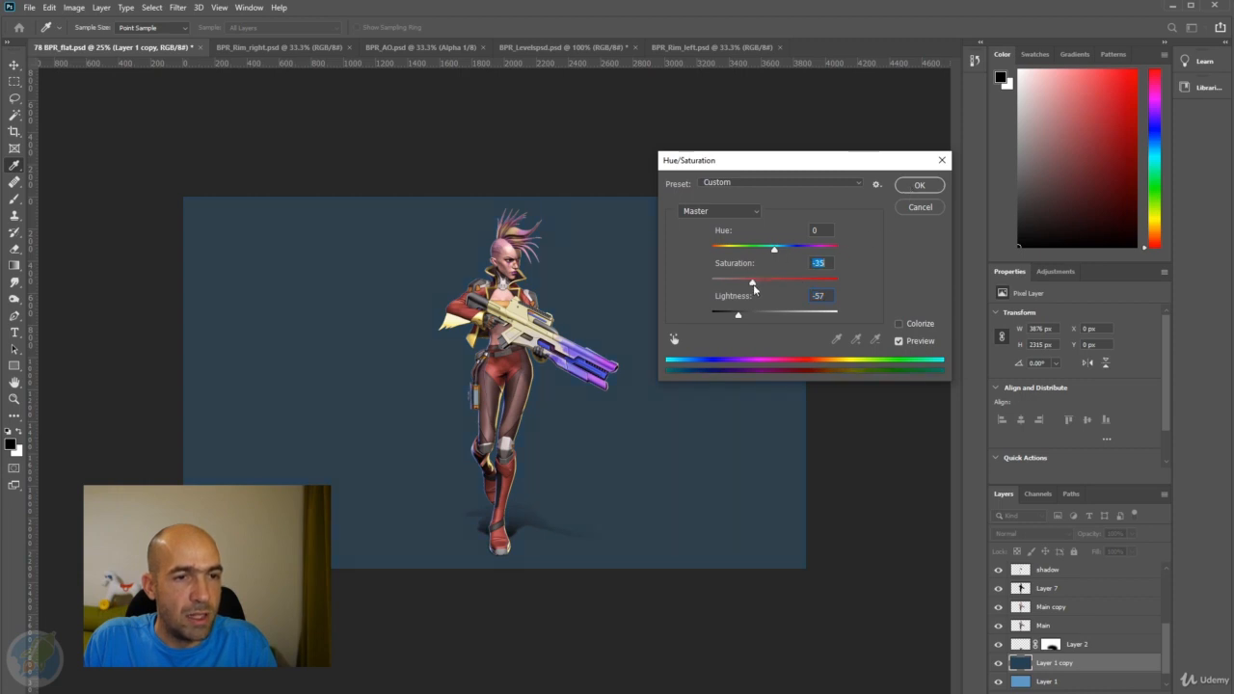
click(921, 186)
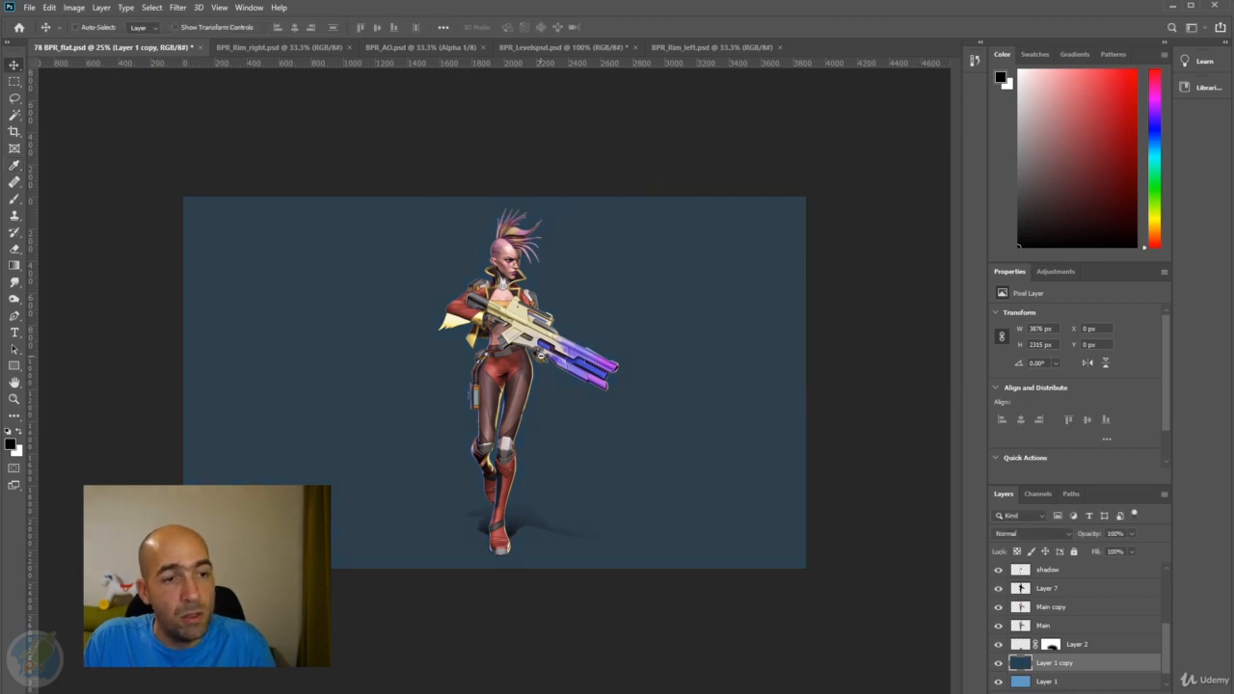
key(ctrl+minus)
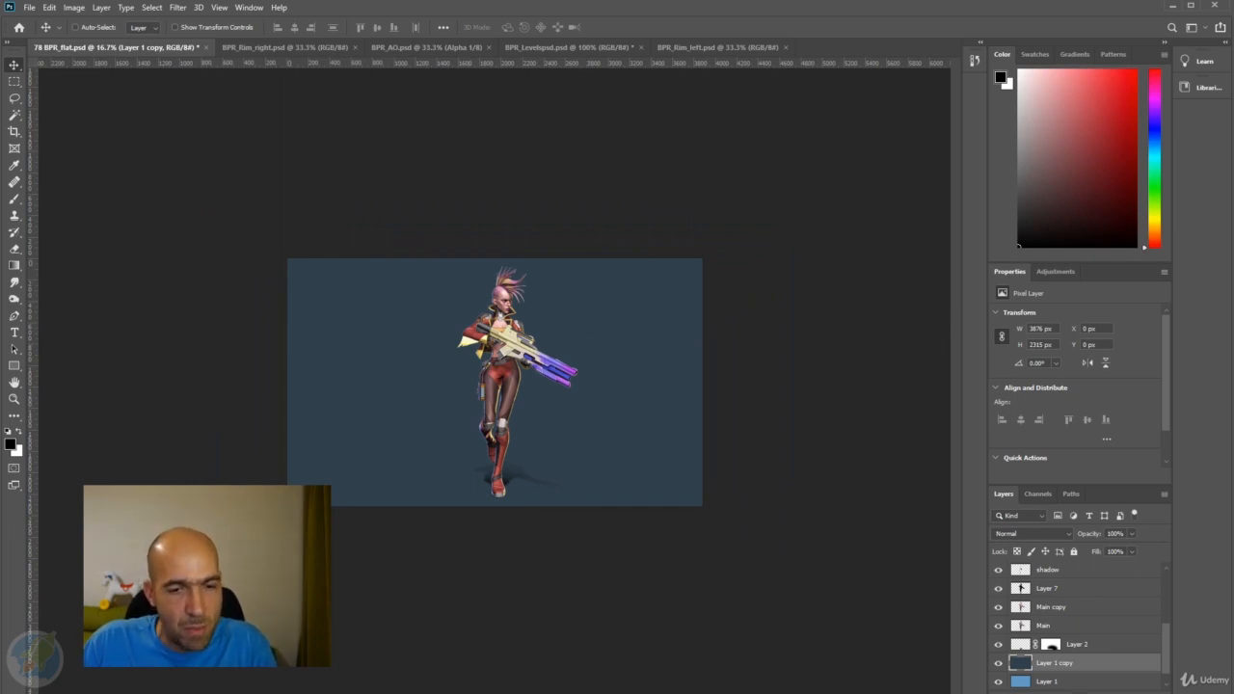
Add a layer mask to the dark background copy and paint it black around the character with a soft 30% brush, enlarging it to 2100 px.
click(1076, 692)
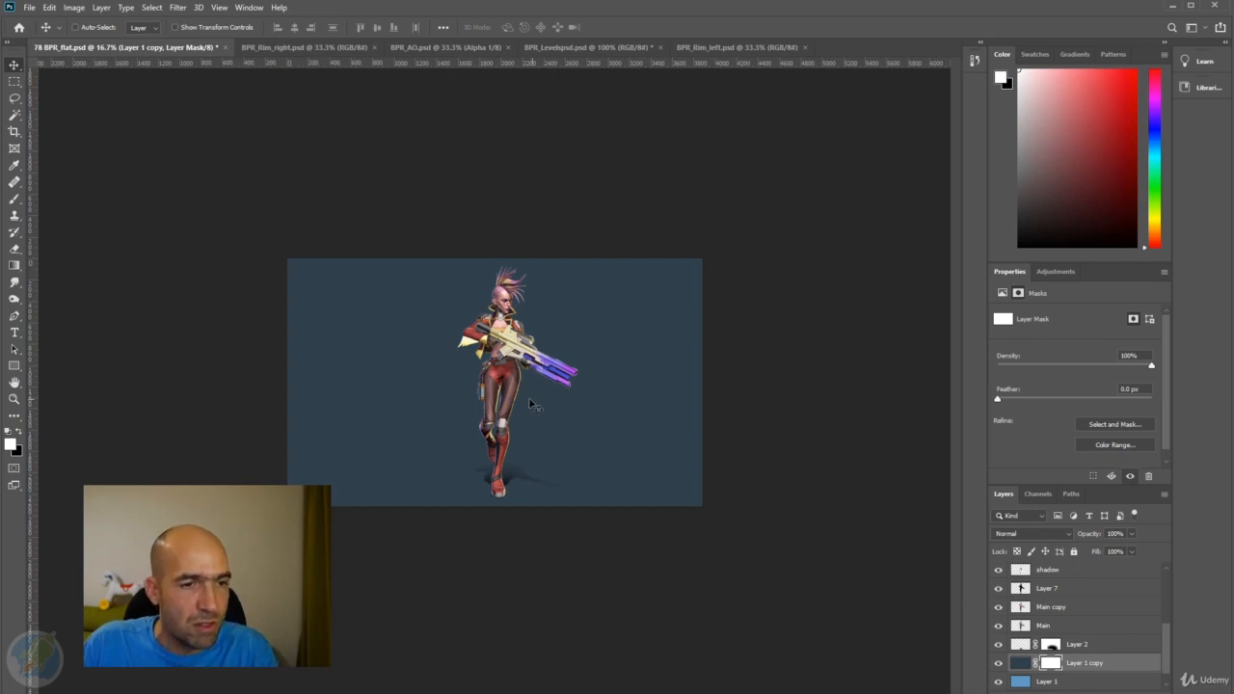
key(b)
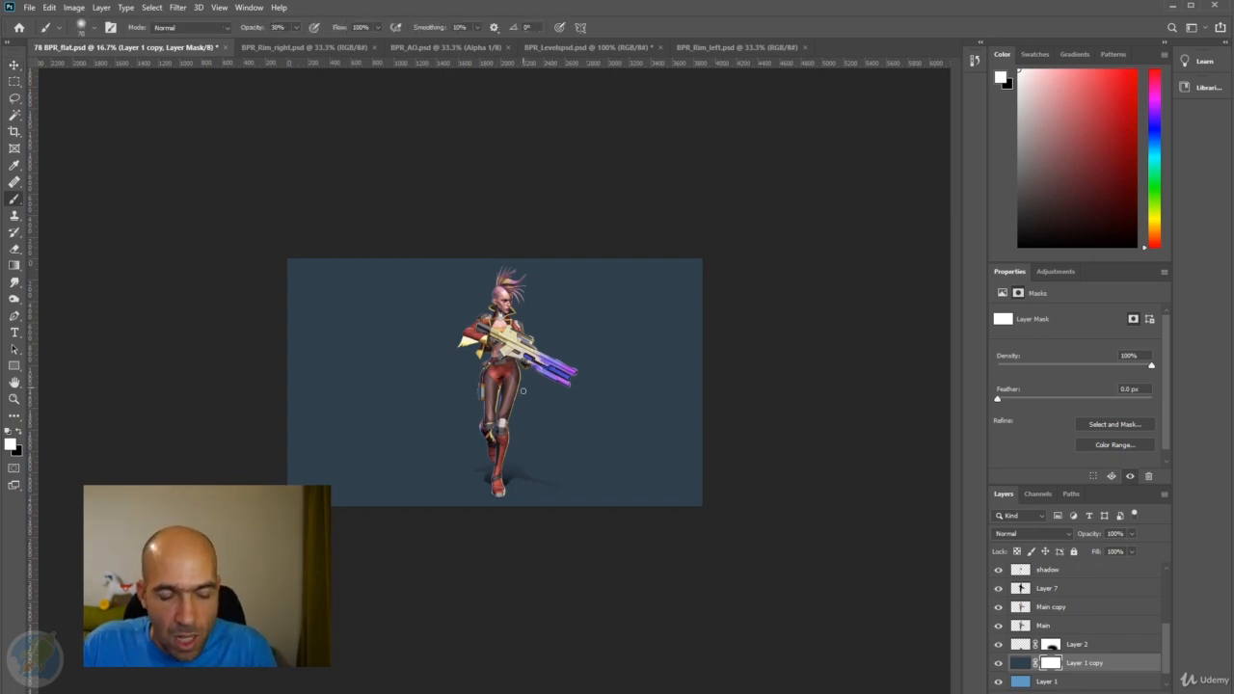
key(bracketright)
key(bracketright)
key(bracketright)
key(bracketright)
key(bracketright)
key(bracketright)
key(bracketright)
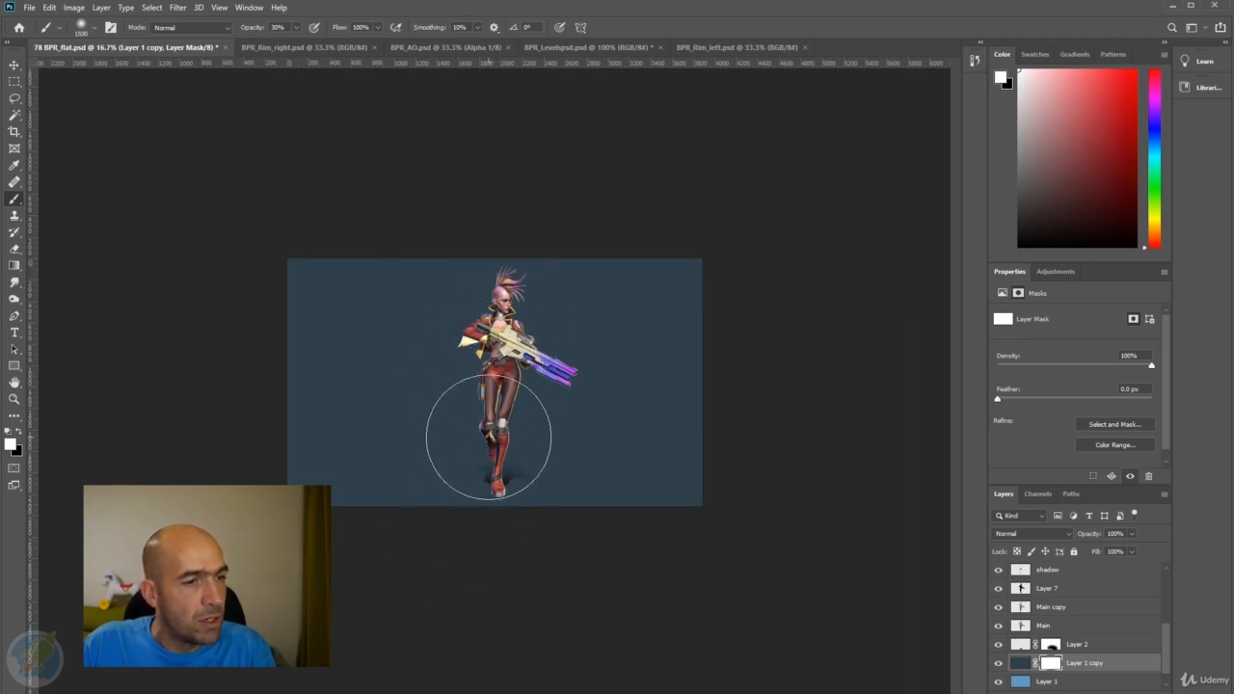
key(x)
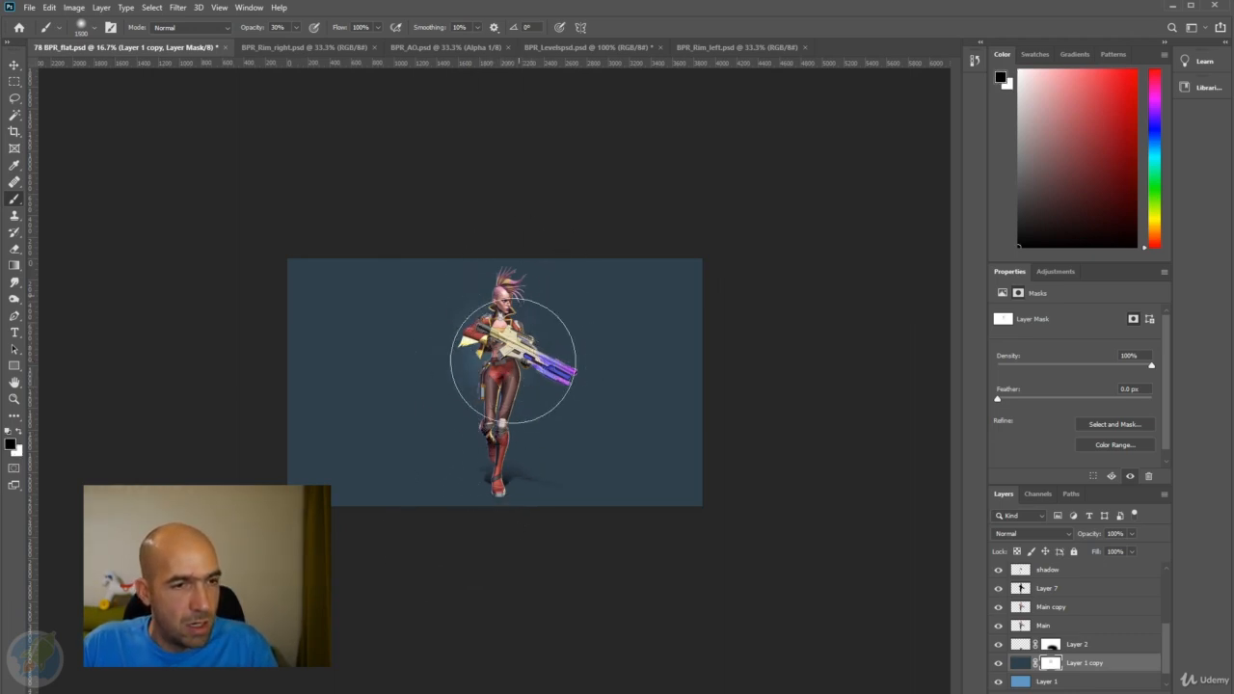
mouse_move(530, 313)
mouse_down()
mouse_move(496, 324)
mouse_move(483, 495)
mouse_move(525, 364)
mouse_move(519, 322)
mouse_move(532, 340)
mouse_move(508, 336)
mouse_move(501, 358)
mouse_move(520, 385)
mouse_move(506, 399)
mouse_move(511, 430)
mouse_move(487, 429)
mouse_move(456, 391)
mouse_move(484, 348)
mouse_move(532, 358)
mouse_move(540, 403)
mouse_move(478, 426)
mouse_move(427, 379)
mouse_move(478, 313)
mouse_move(558, 379)
mouse_move(523, 419)
mouse_move(459, 405)
mouse_move(468, 341)
mouse_move(544, 345)
mouse_move(506, 416)
mouse_move(459, 353)
mouse_move(525, 388)
mouse_move(537, 418)
mouse_move(465, 447)
mouse_move(462, 373)
mouse_move(501, 345)
mouse_move(528, 394)
mouse_up()
key(bracketright)
key(bracketright)
key(bracketright)
key(bracketright)
key(ctrl+plus)
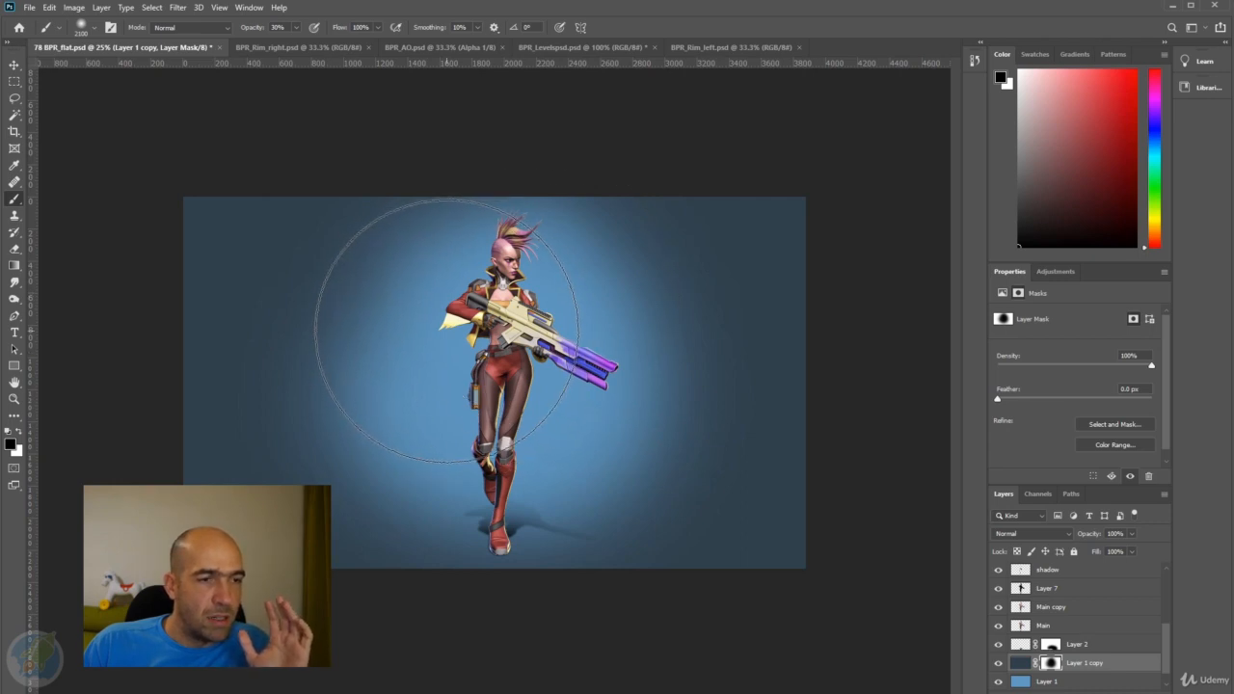
Enlarge the brush to 2700 px and paint white on the mask to bring the dark background back around the glow's edge.
key(x)
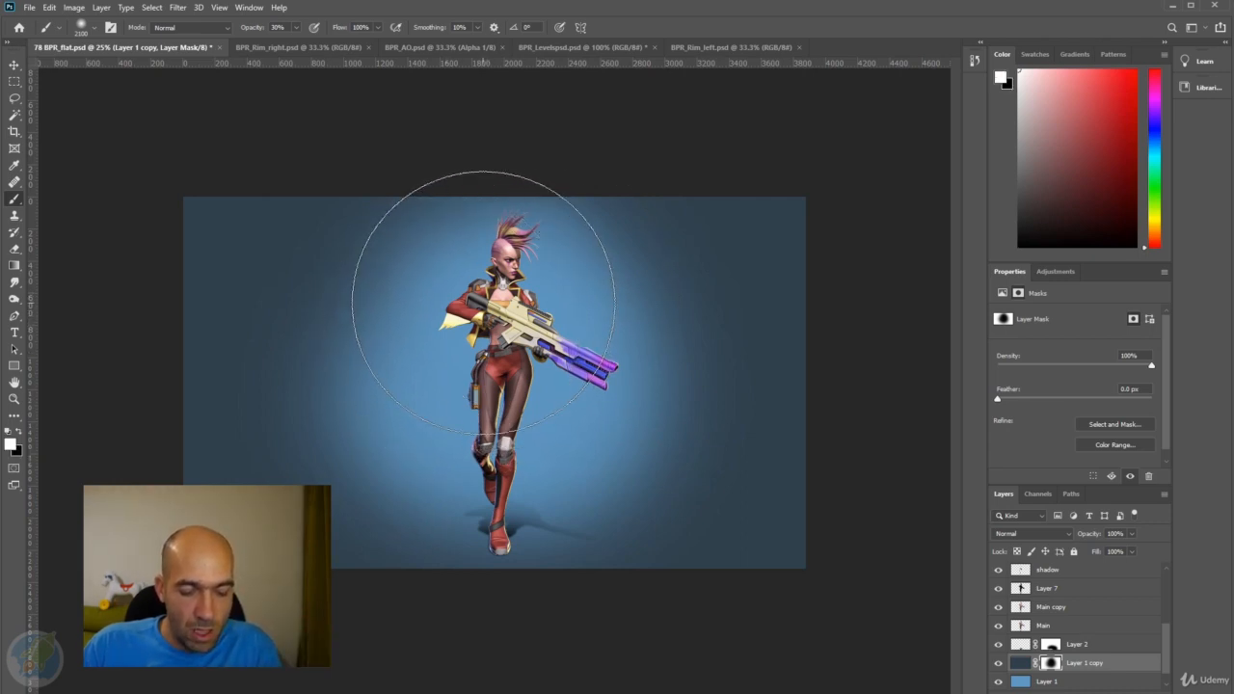
key(bracketright)
key(bracketright)
key(bracketright)
key(bracketright)
key(bracketright)
key(bracketright)
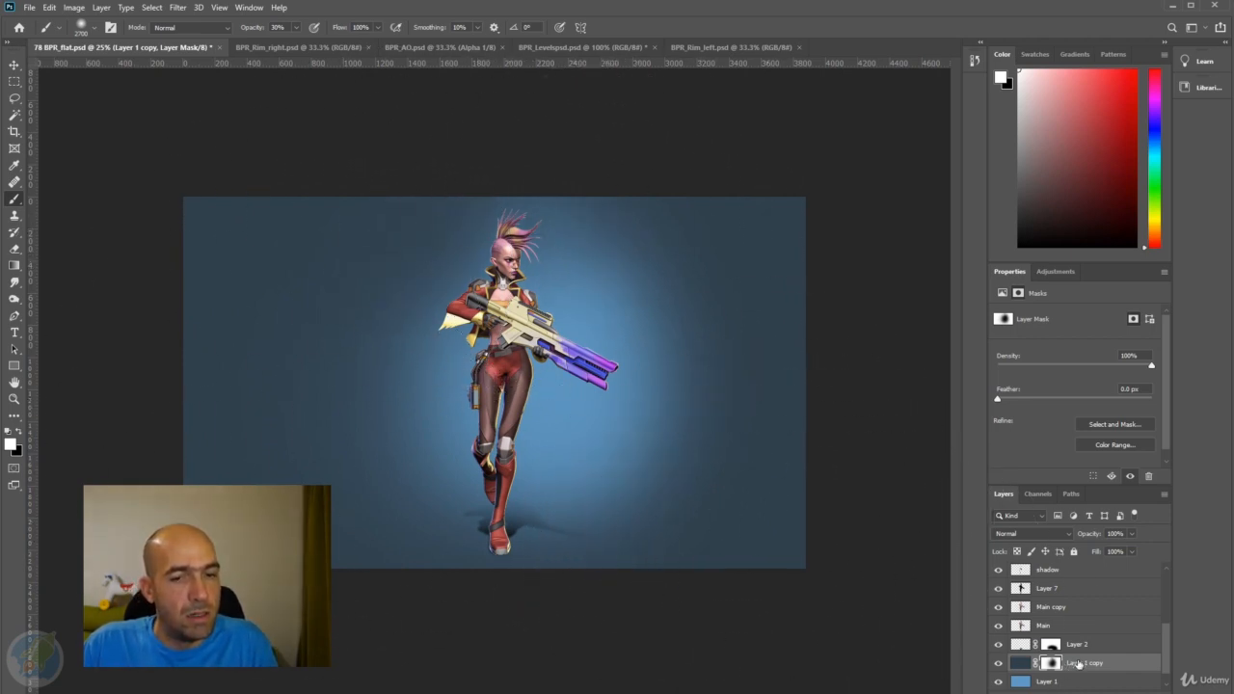
key(ctrl+minus)
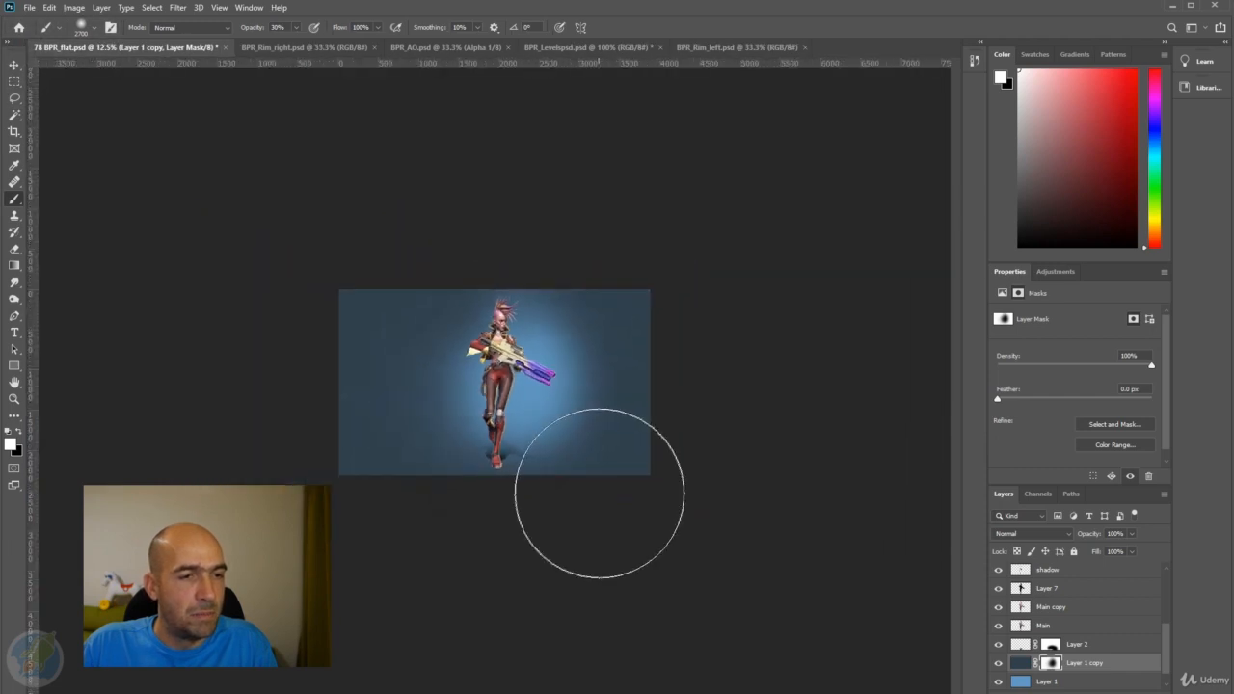
key(ctrl+plus)
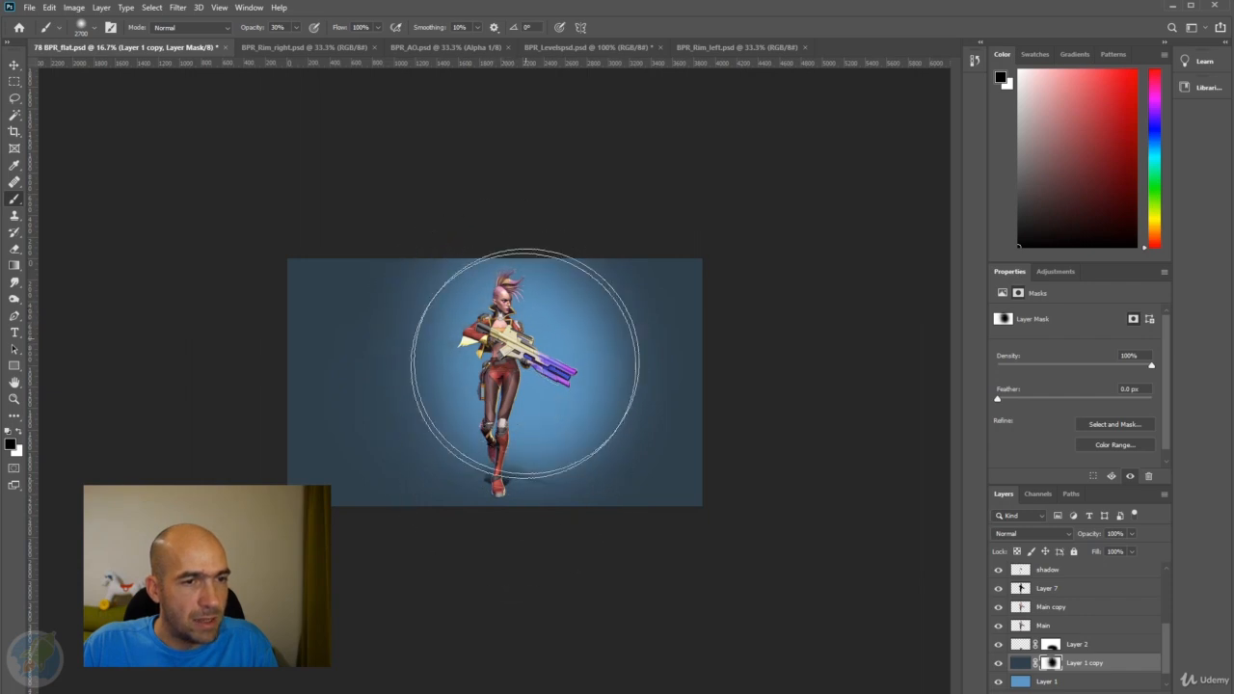
Touch up the mask with large black and white strokes to widen and balance the blue glow behind the character.
key(x)
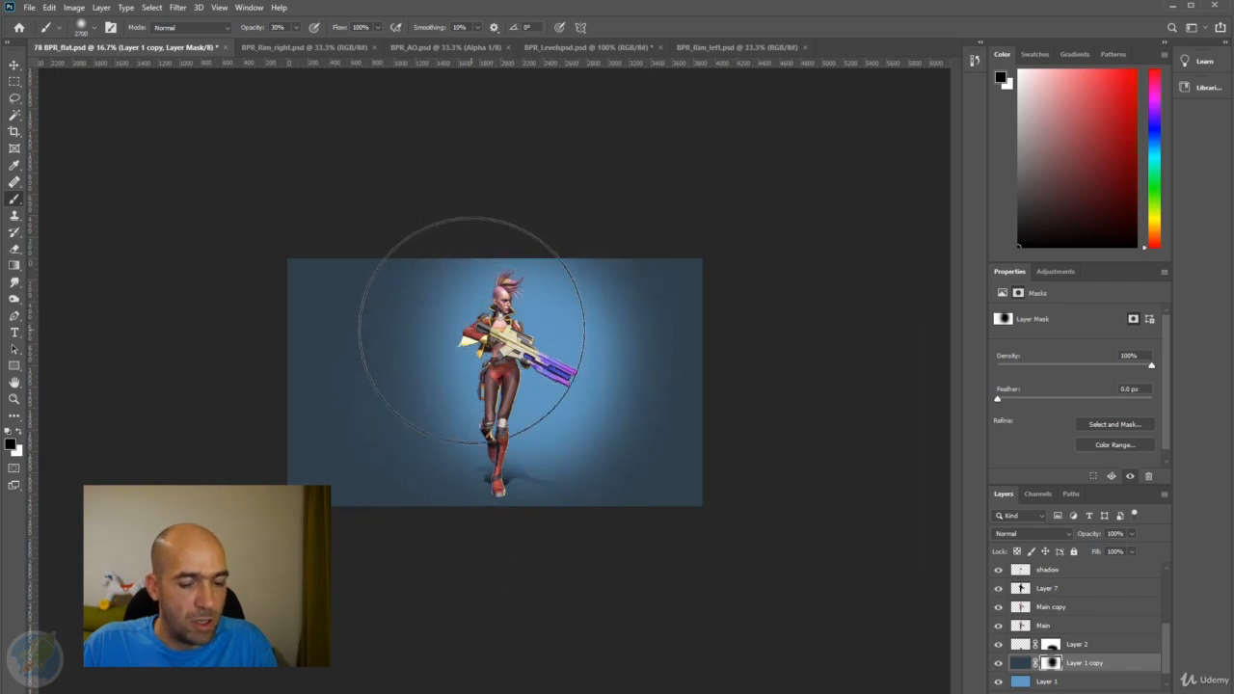
click(449, 280)
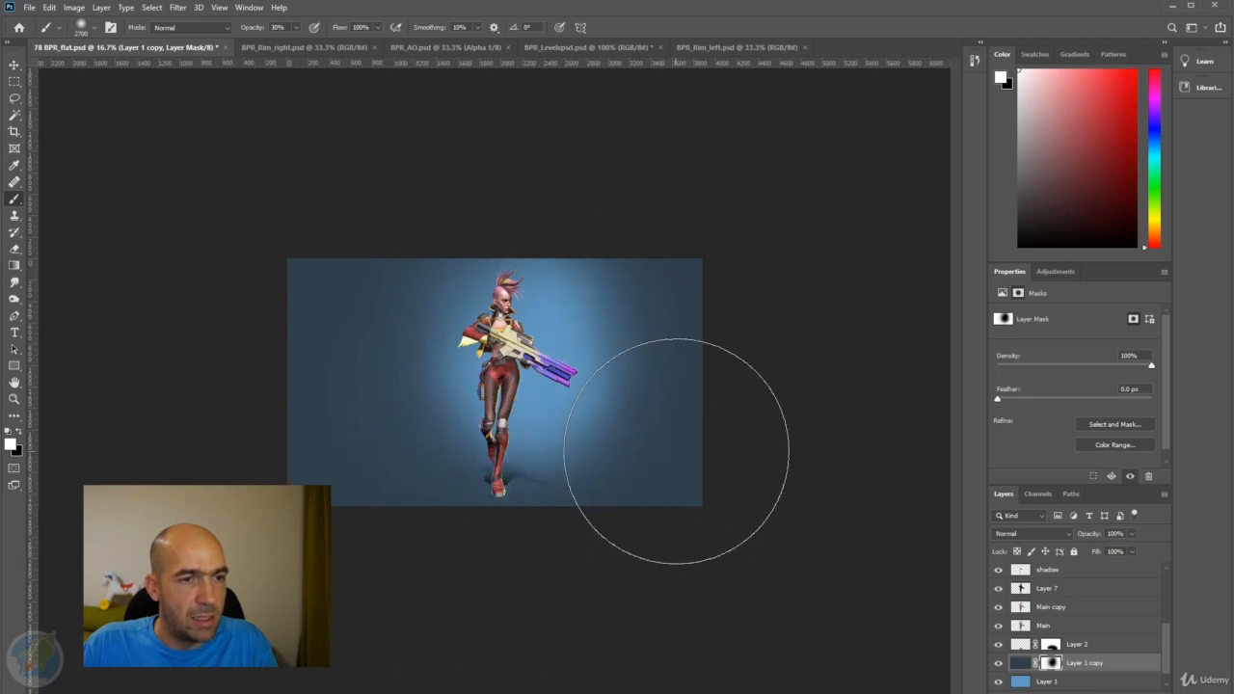
key(x)
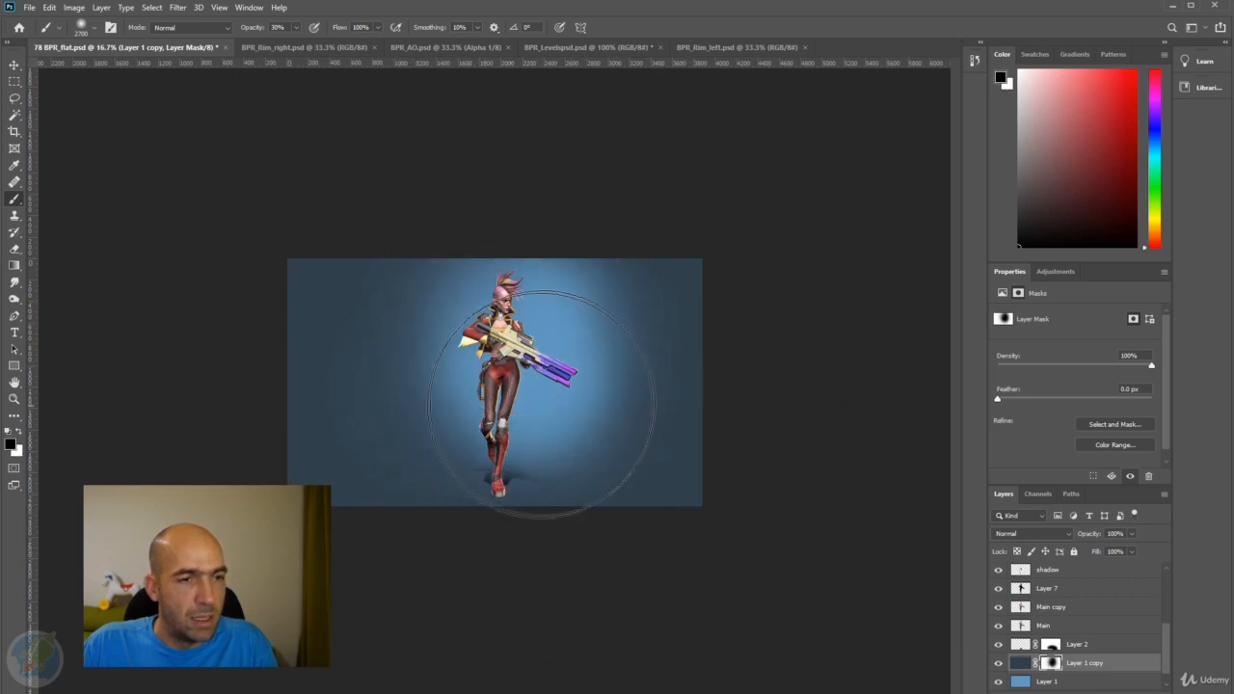
mouse_move(594, 424)
mouse_down()
mouse_move(491, 445)
mouse_move(433, 416)
mouse_move(452, 342)
mouse_up()
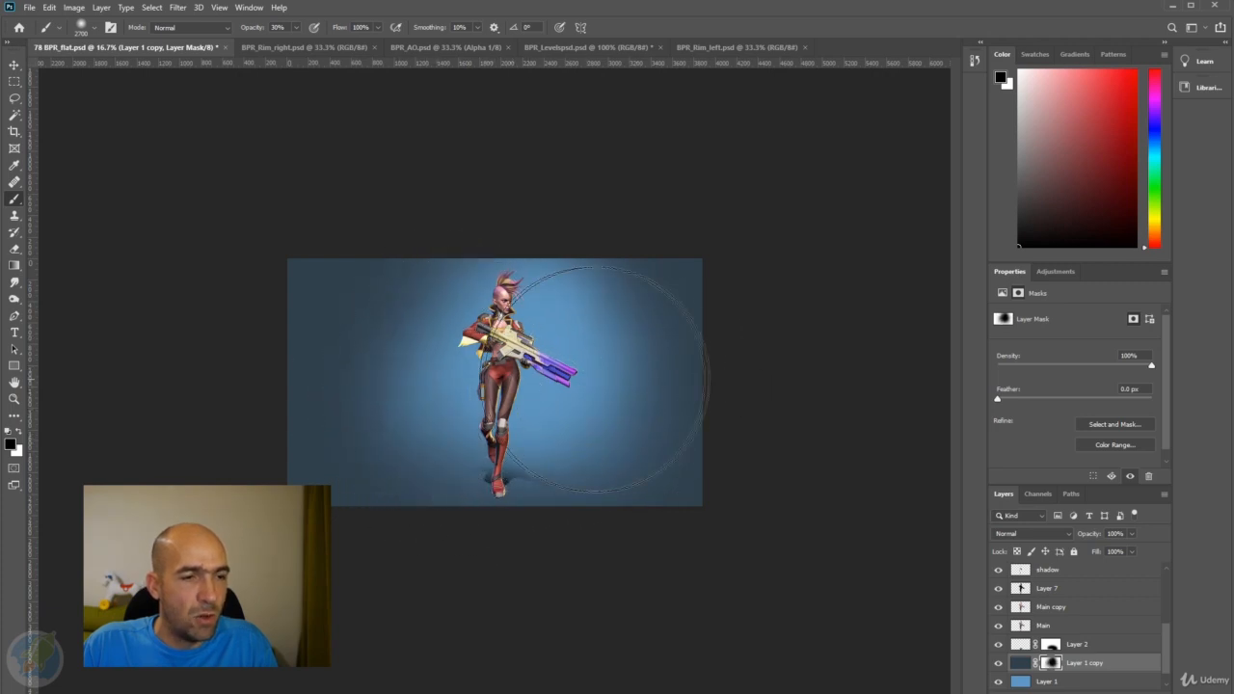
Set the dark background copy's blend mode to Multiply and desaturate its pixels with Hue/Saturation, saturation -90.
click(1064, 536)
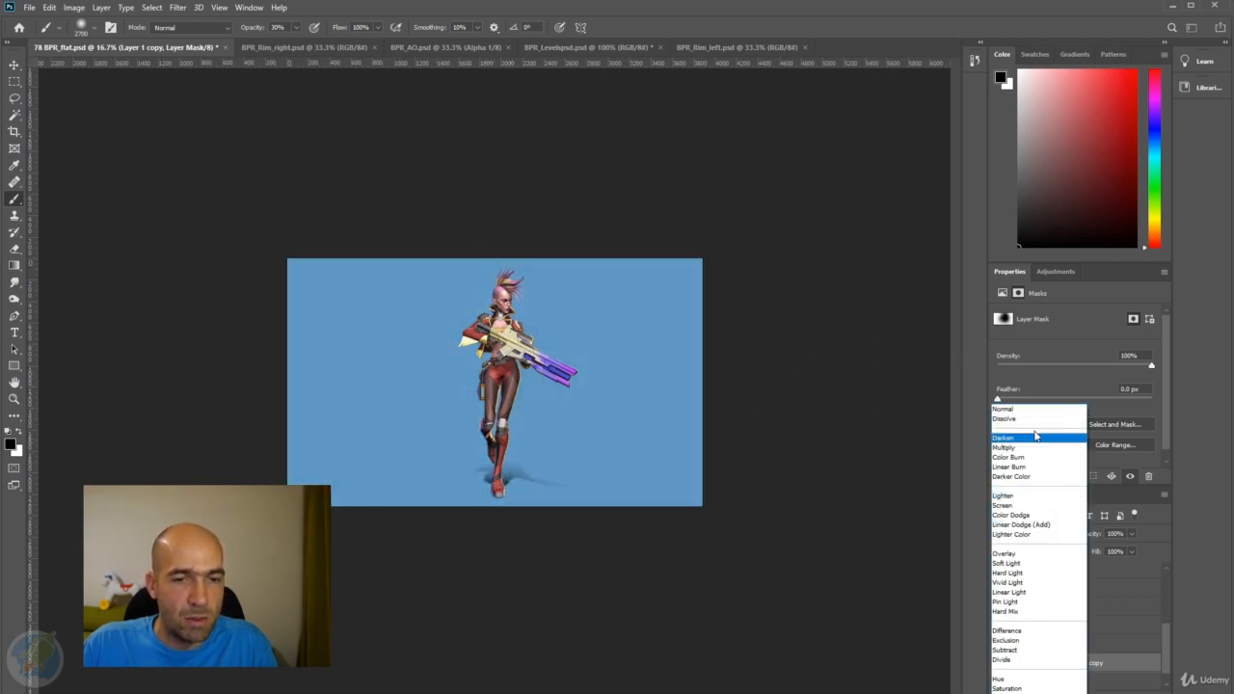
click(1032, 439)
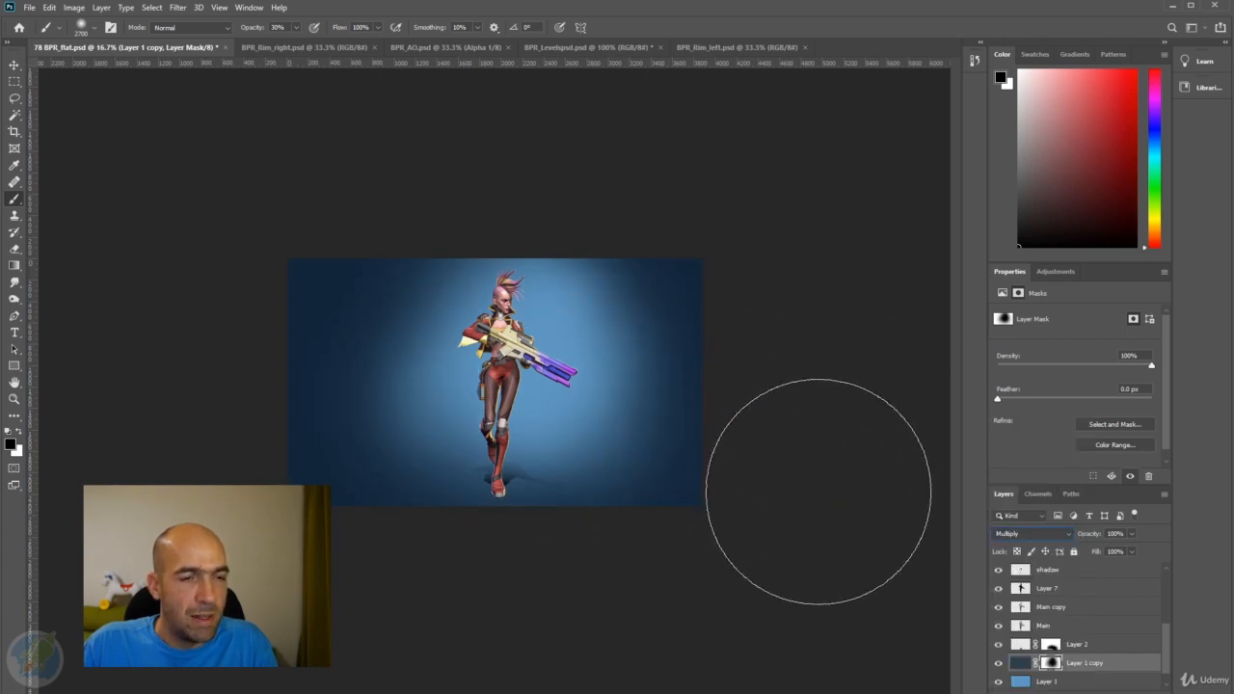
click(1021, 663)
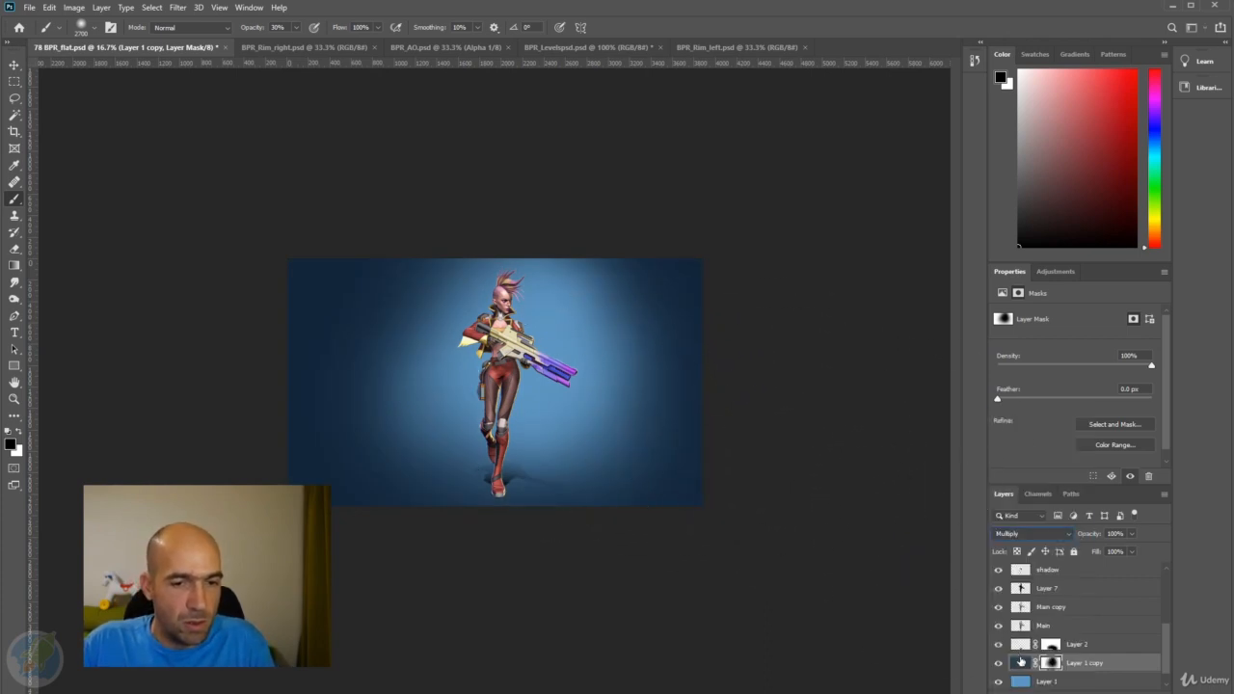
key(ctrl+u)
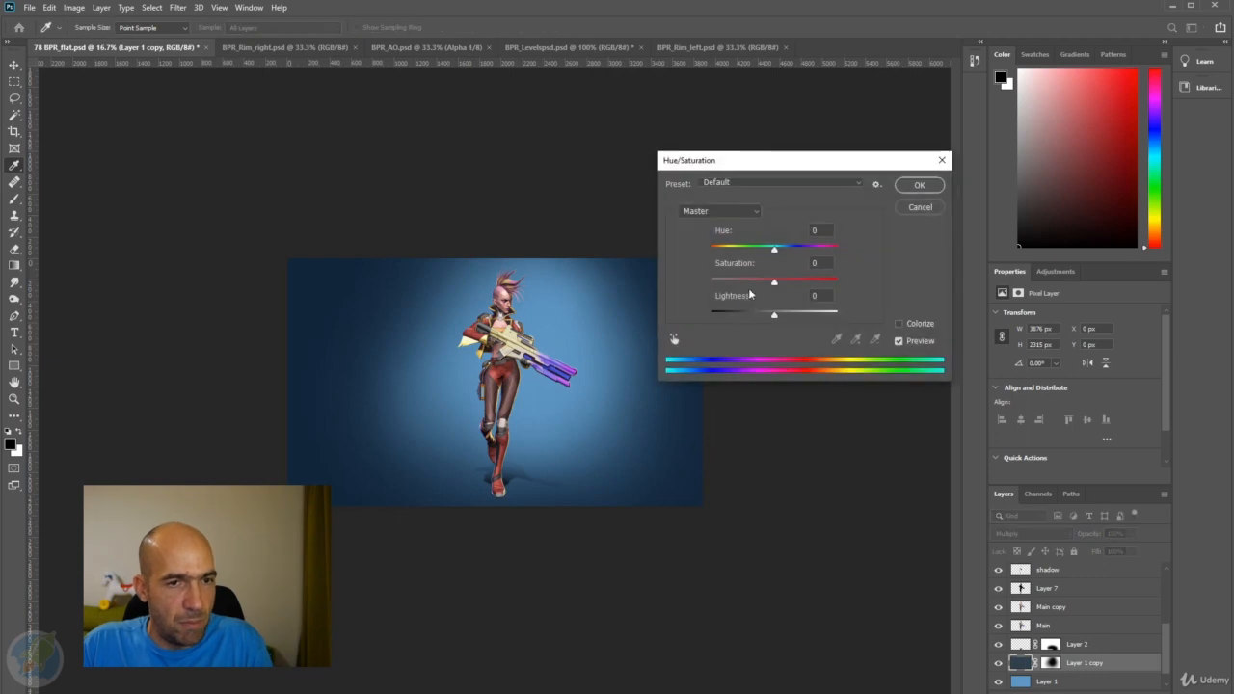
drag(771, 285, 719, 294)
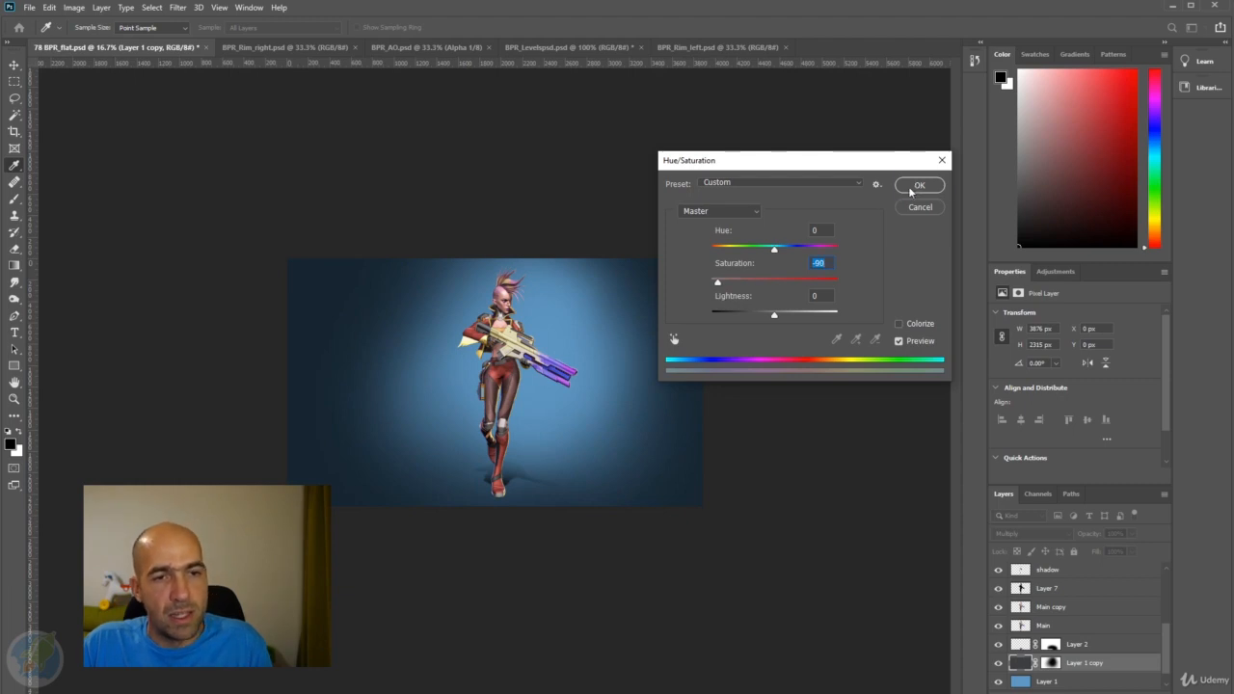
click(919, 185)
key(b)
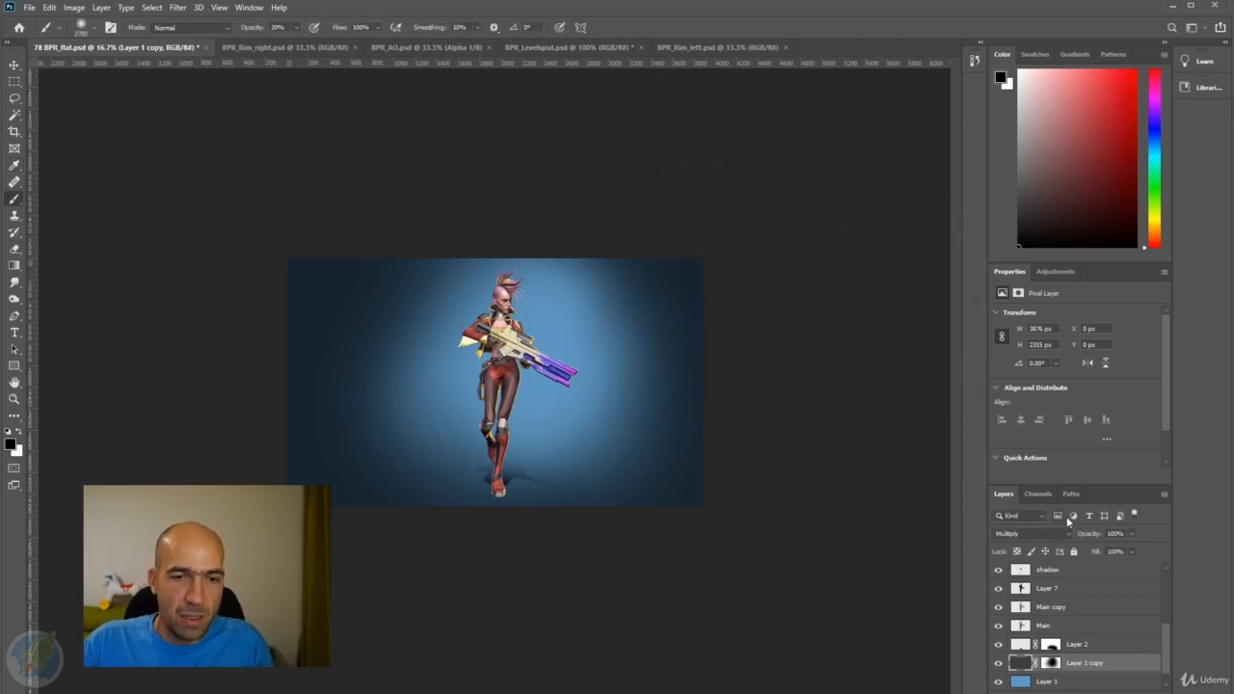
Lower the opacity of the dark background copy to 82%.
drag(1083, 536, 1085, 536)
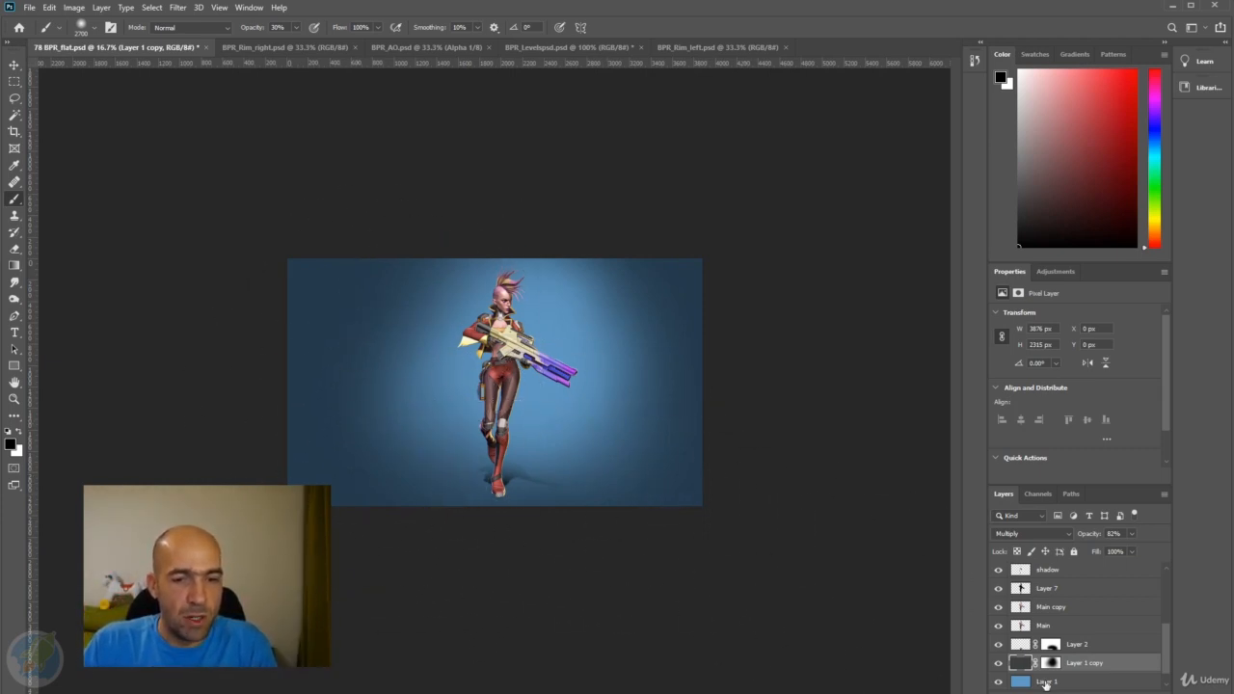
click(1052, 663)
key(ctrl+plus)
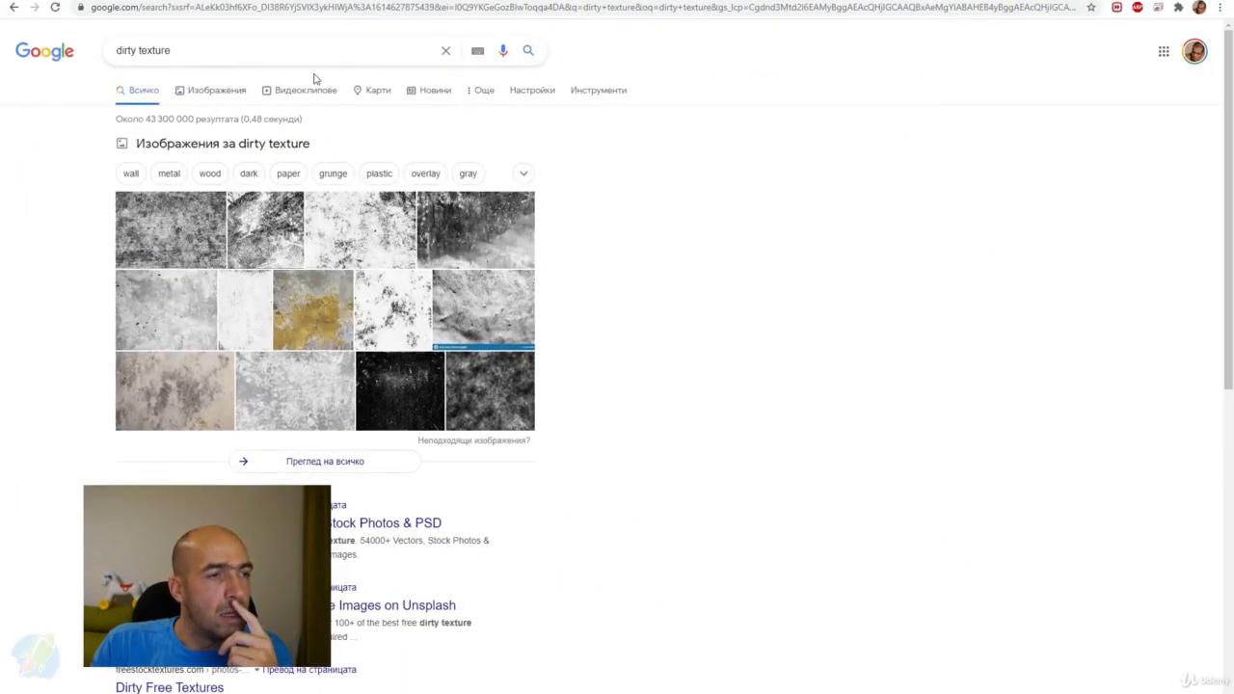
Switch to the browser and show the Google image results for "dirty texture".
click(125, 50)
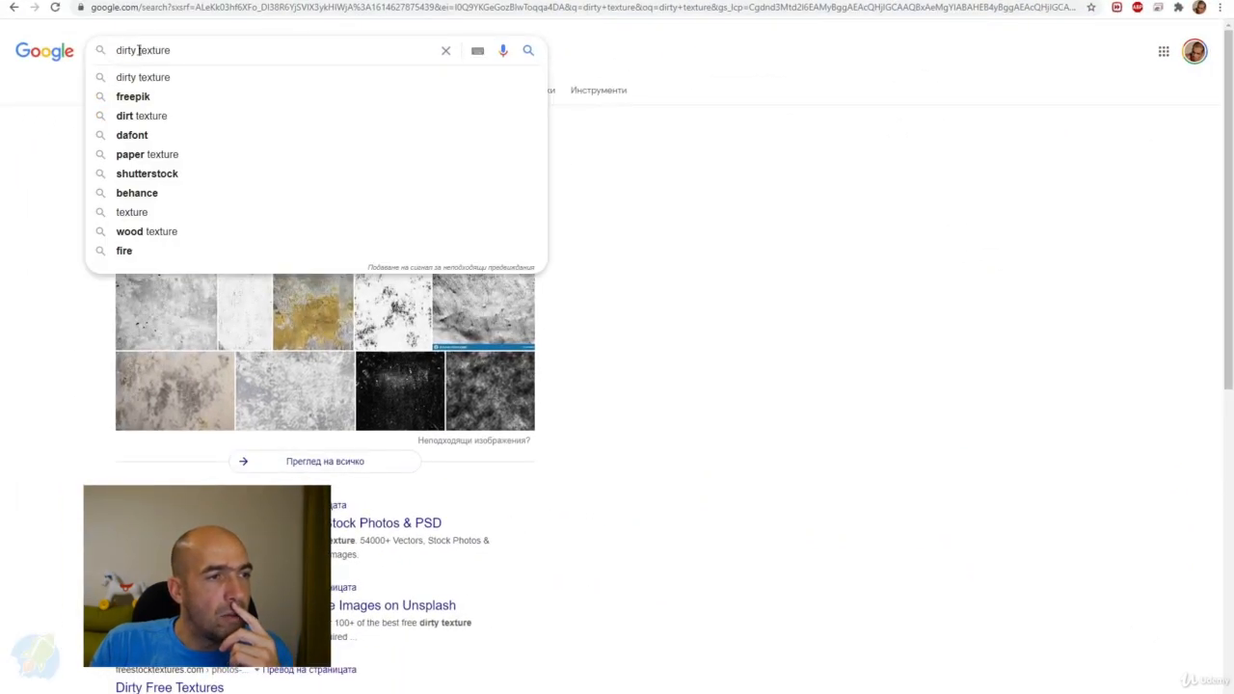
click(728, 117)
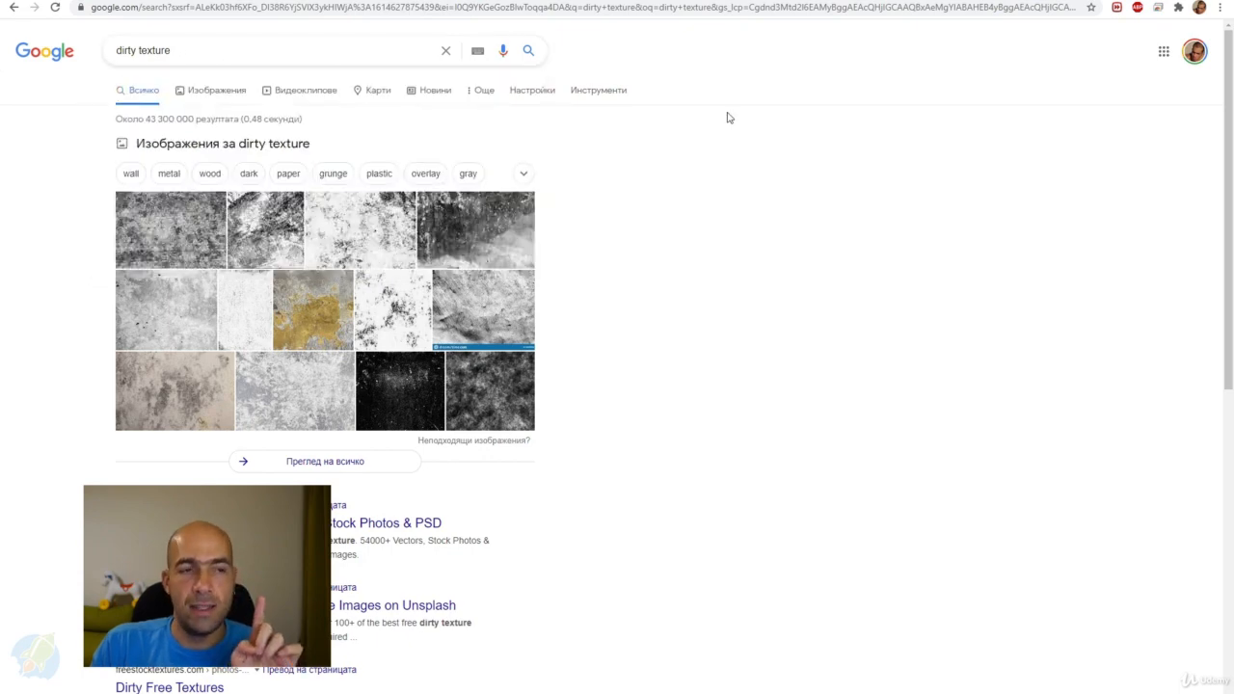
click(203, 93)
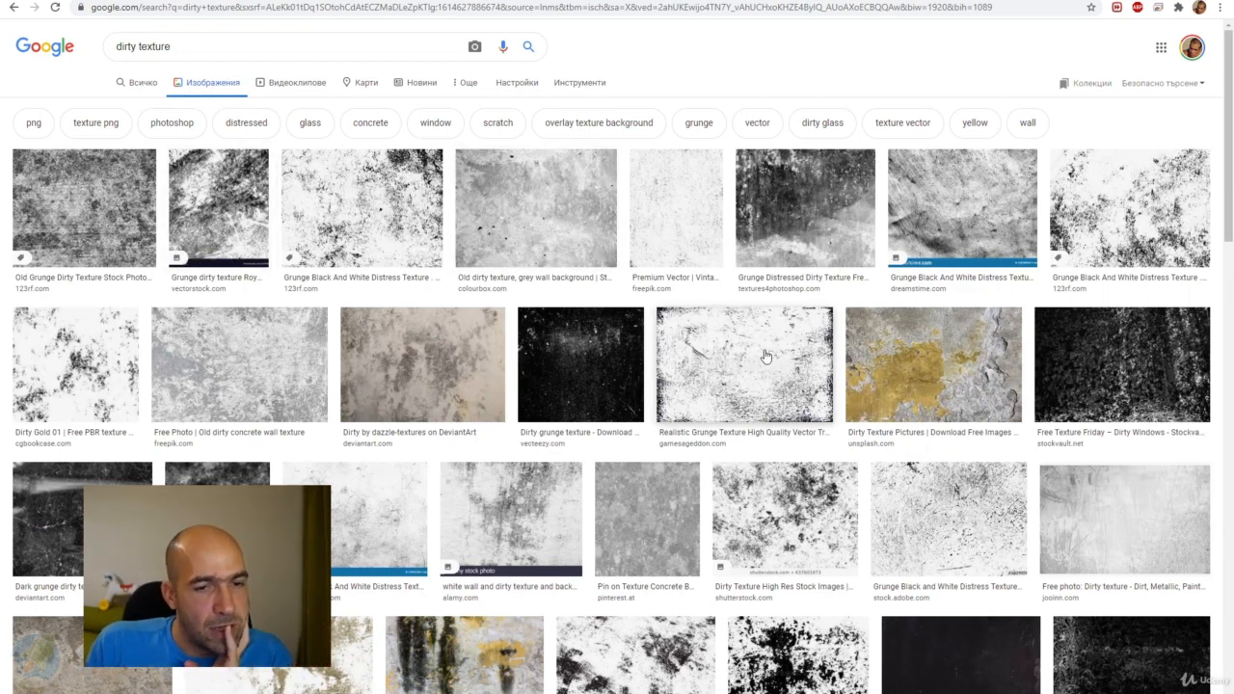
Preview several black and white grunge textures and check the source page of the Dreamstime scratch texture.
click(962, 514)
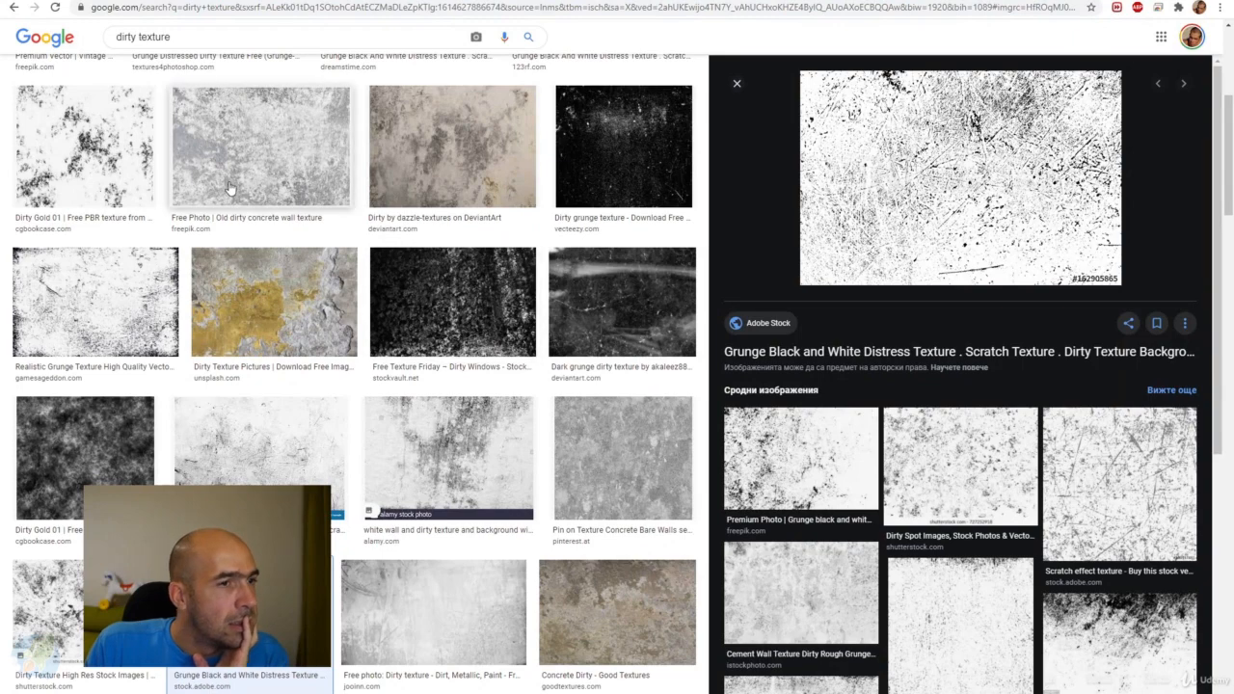
click(128, 280)
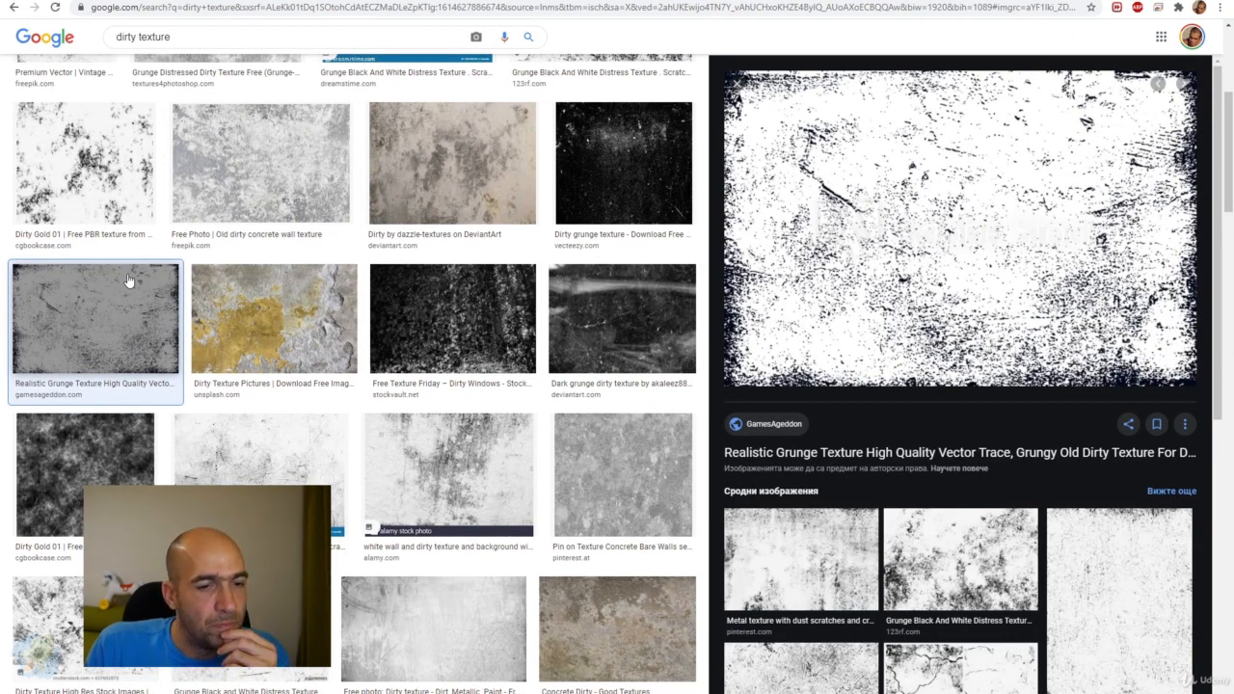
click(448, 490)
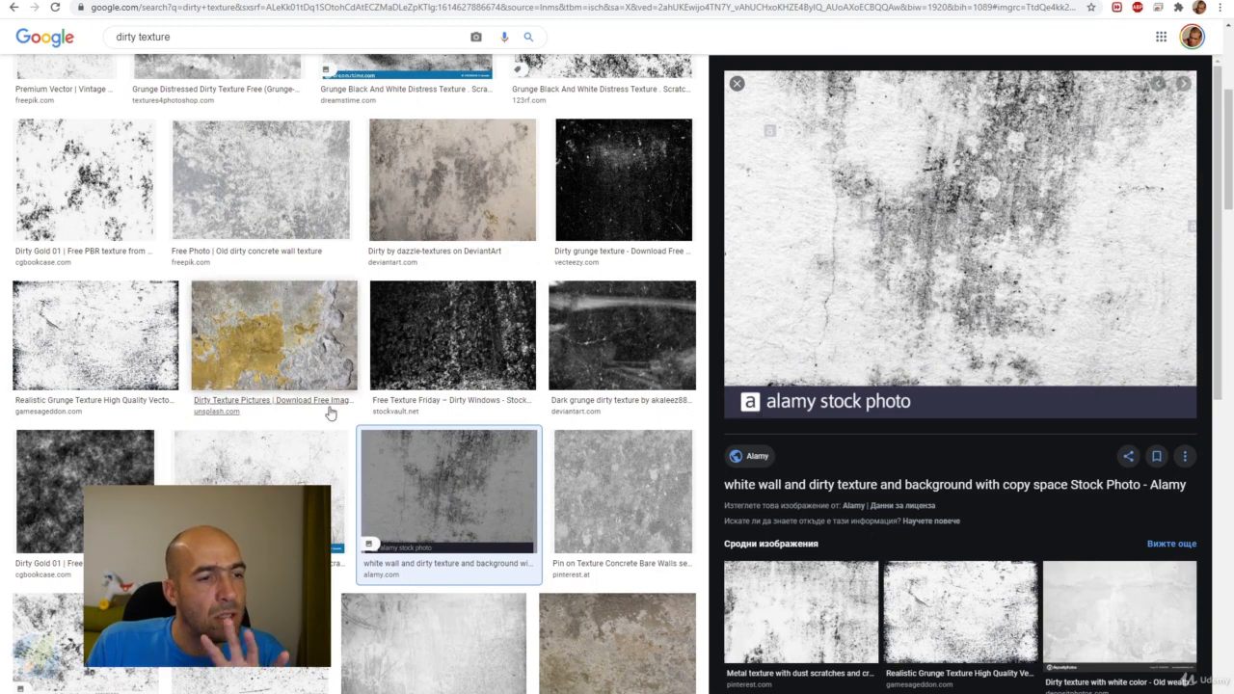
click(302, 468)
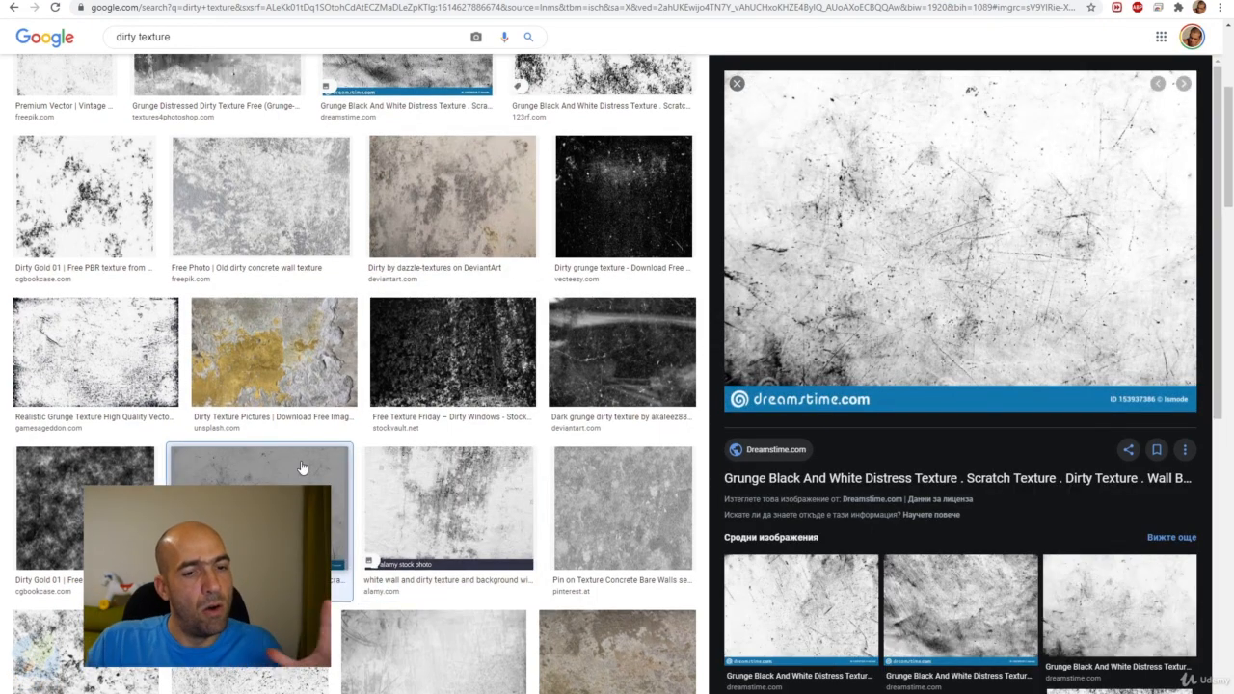
click(995, 238)
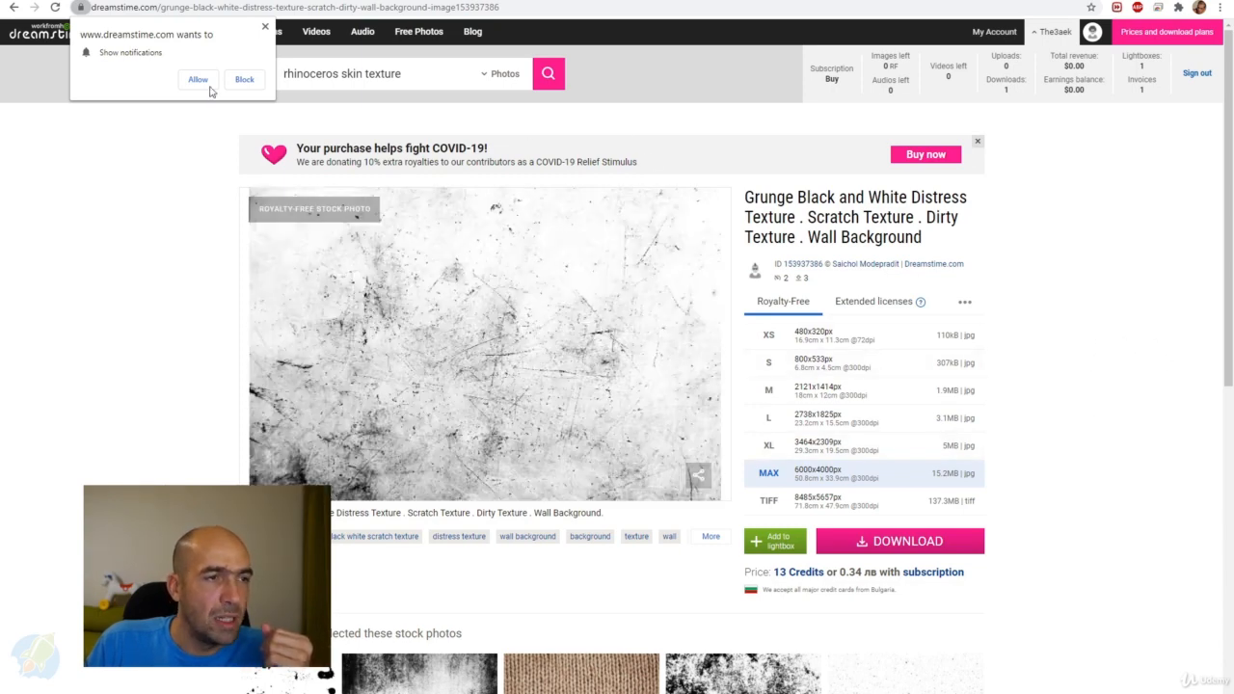
click(313, 1)
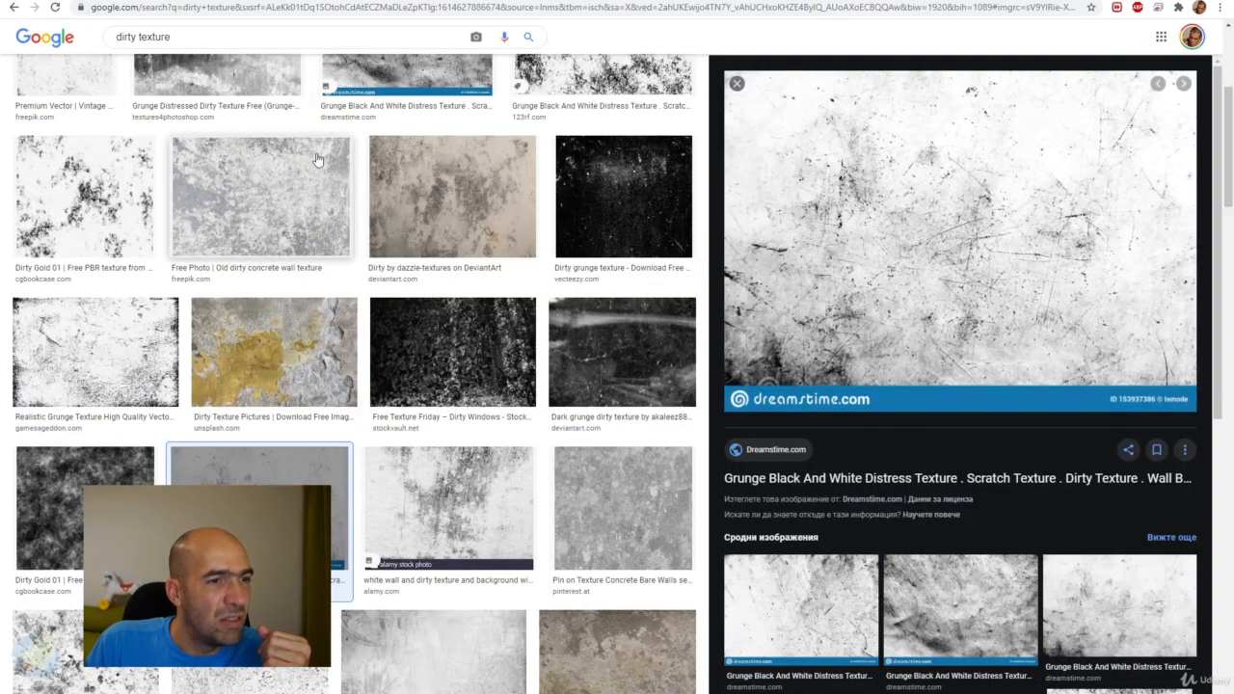
Browse more dirty texture results and preview the old dirty concrete wall texture and a related cement texture.
scroll(323, 203, up, 4)
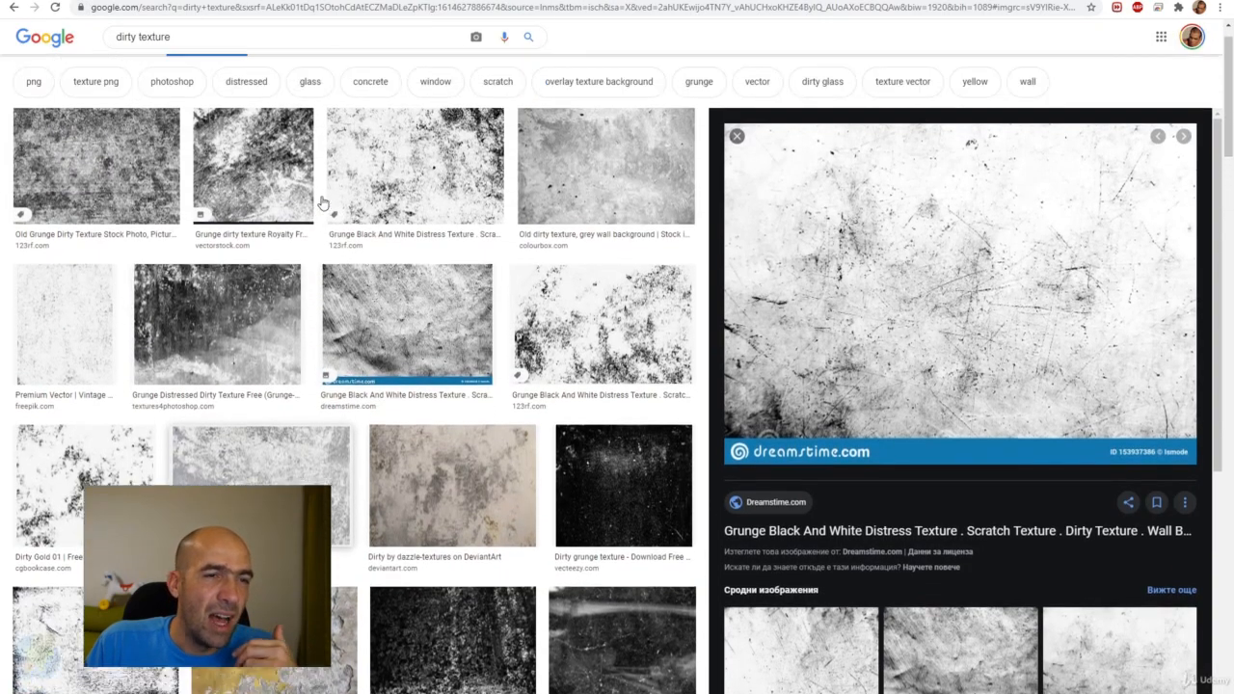
scroll(323, 201, down, 5)
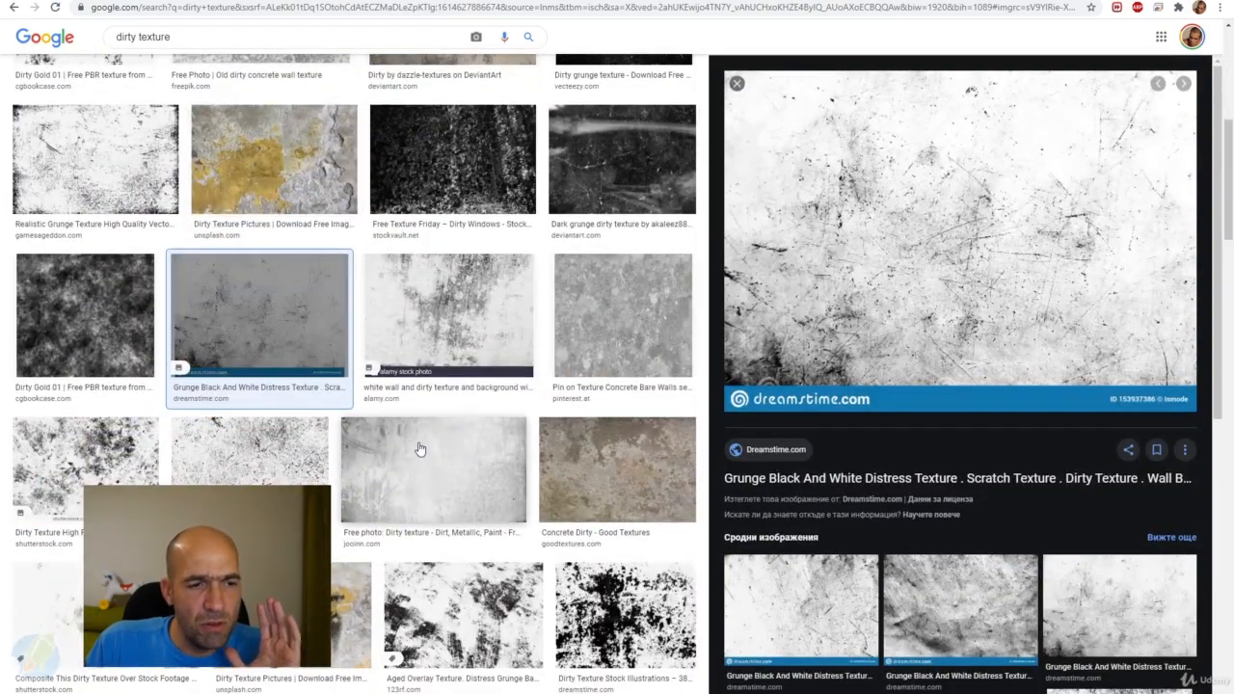
scroll(417, 449, down, 6)
scroll(420, 446, up, 10)
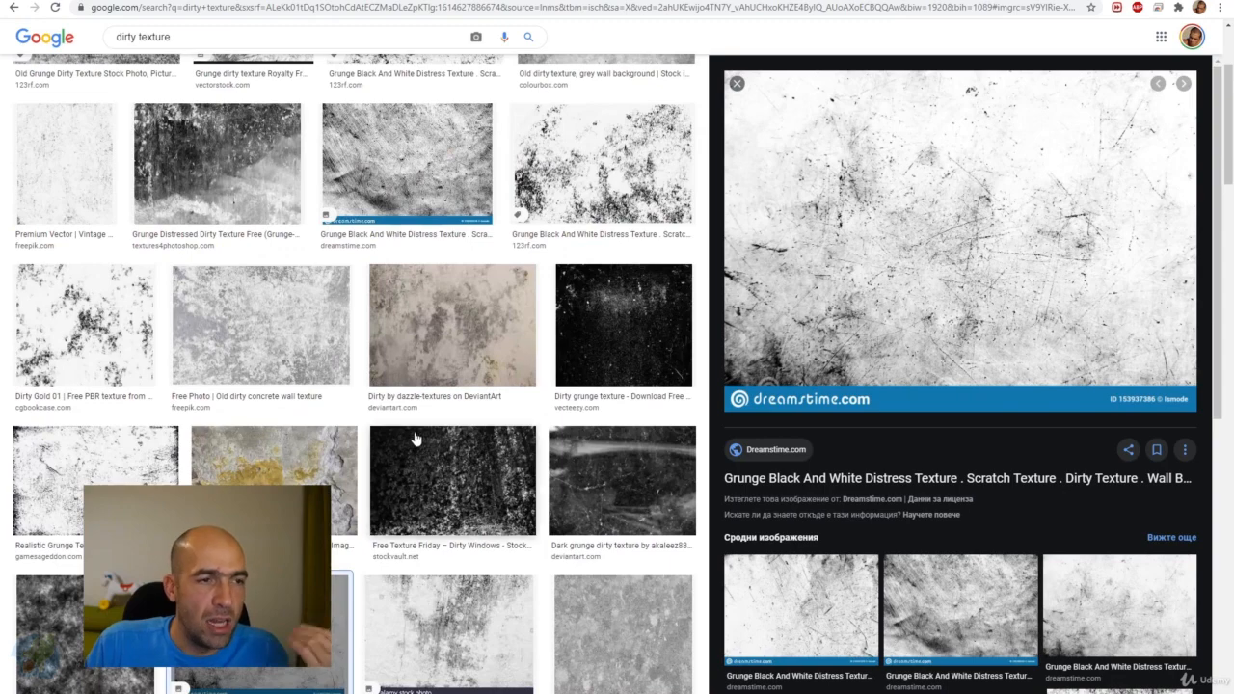
click(308, 346)
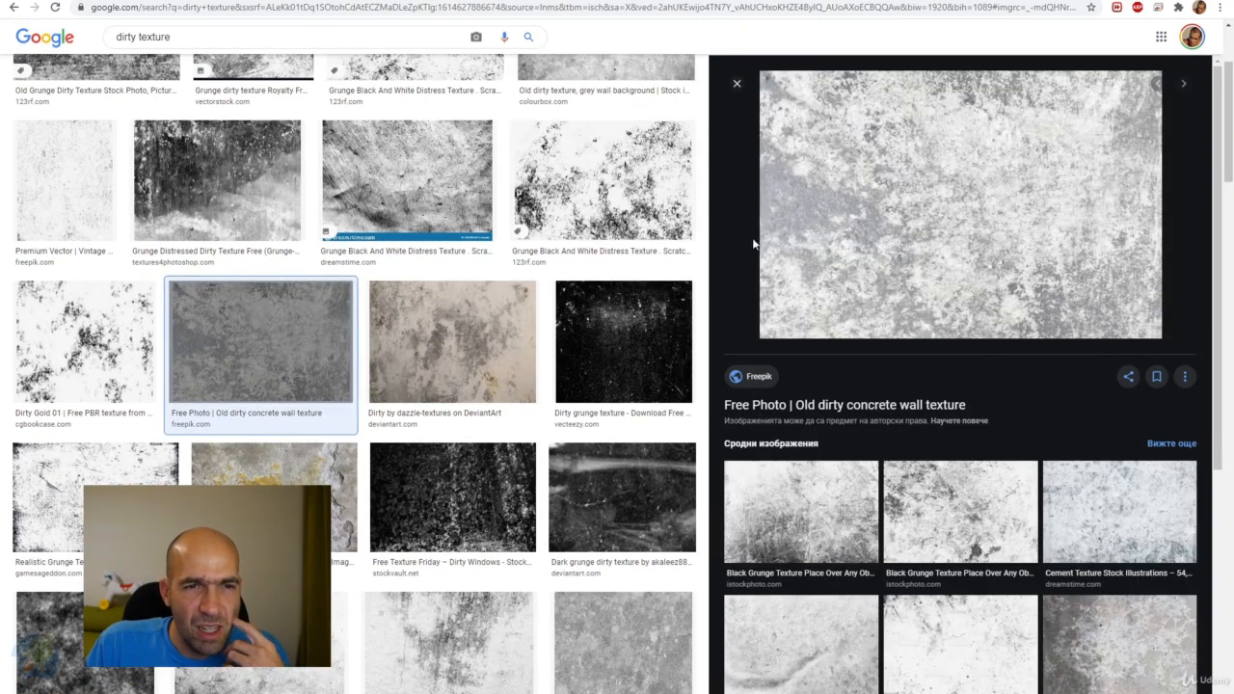
click(1134, 502)
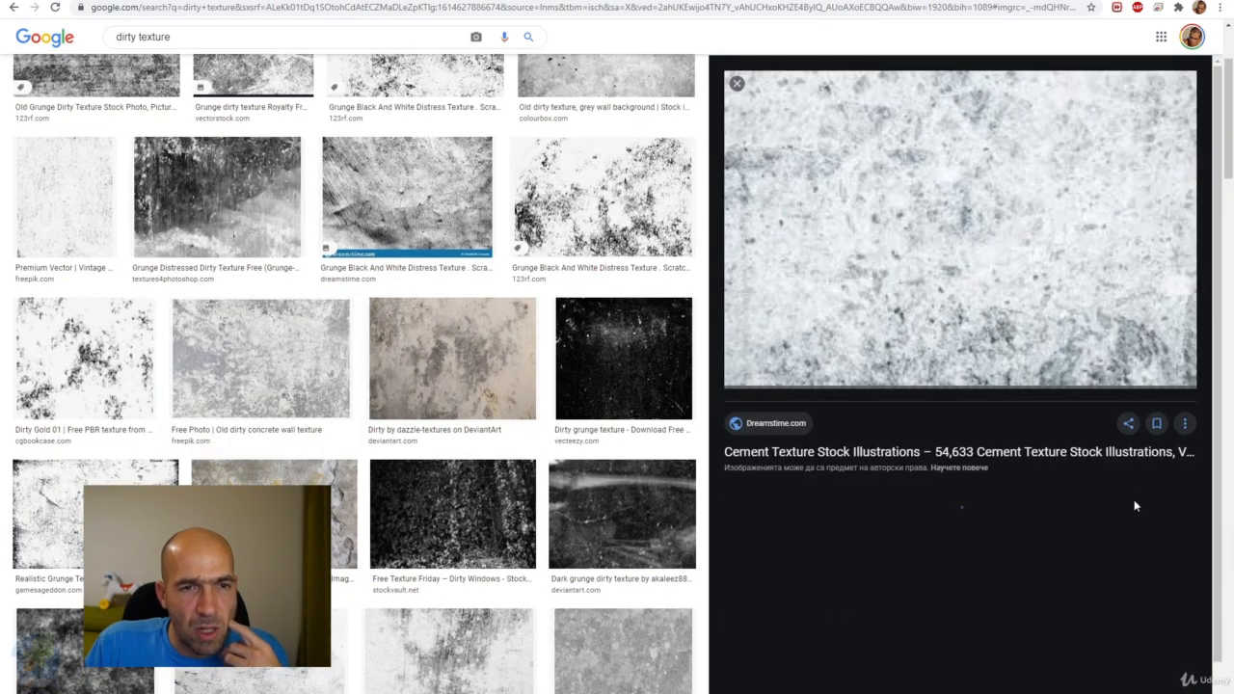
Browse the cement texture illustrations on Dreamstime and view the page of the old grungy concrete wall texture.
click(1014, 266)
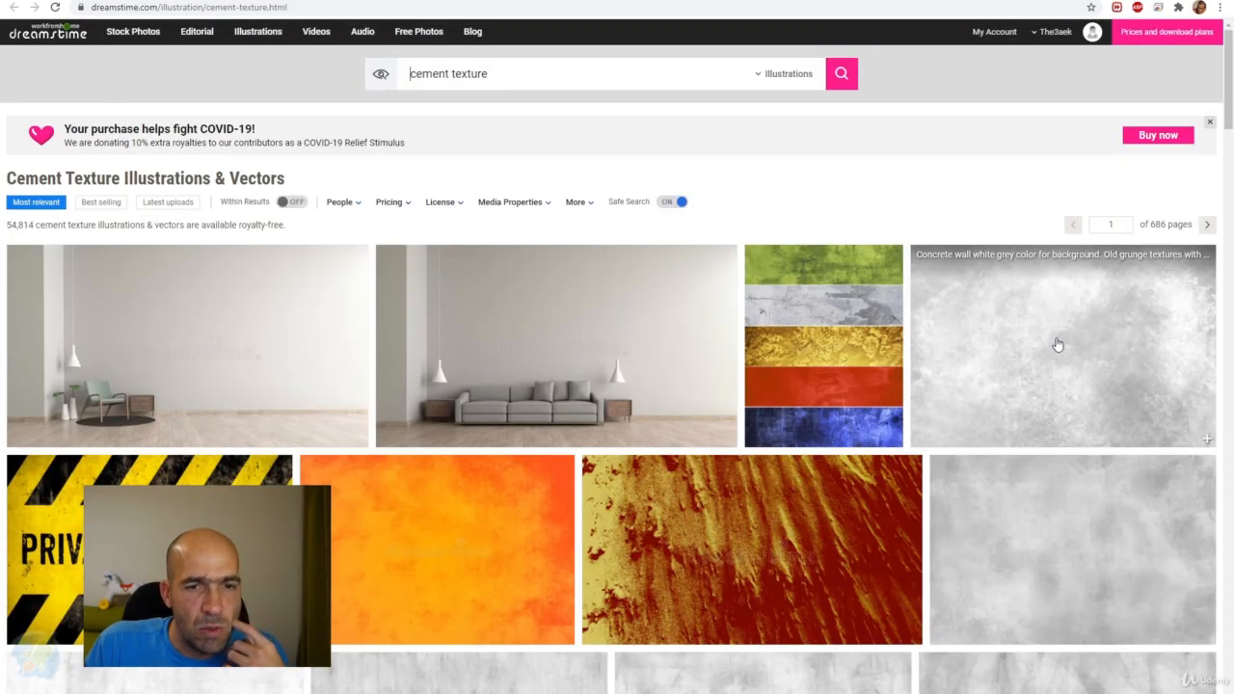
scroll(1053, 371, down, 5)
scroll(1053, 371, down, 3)
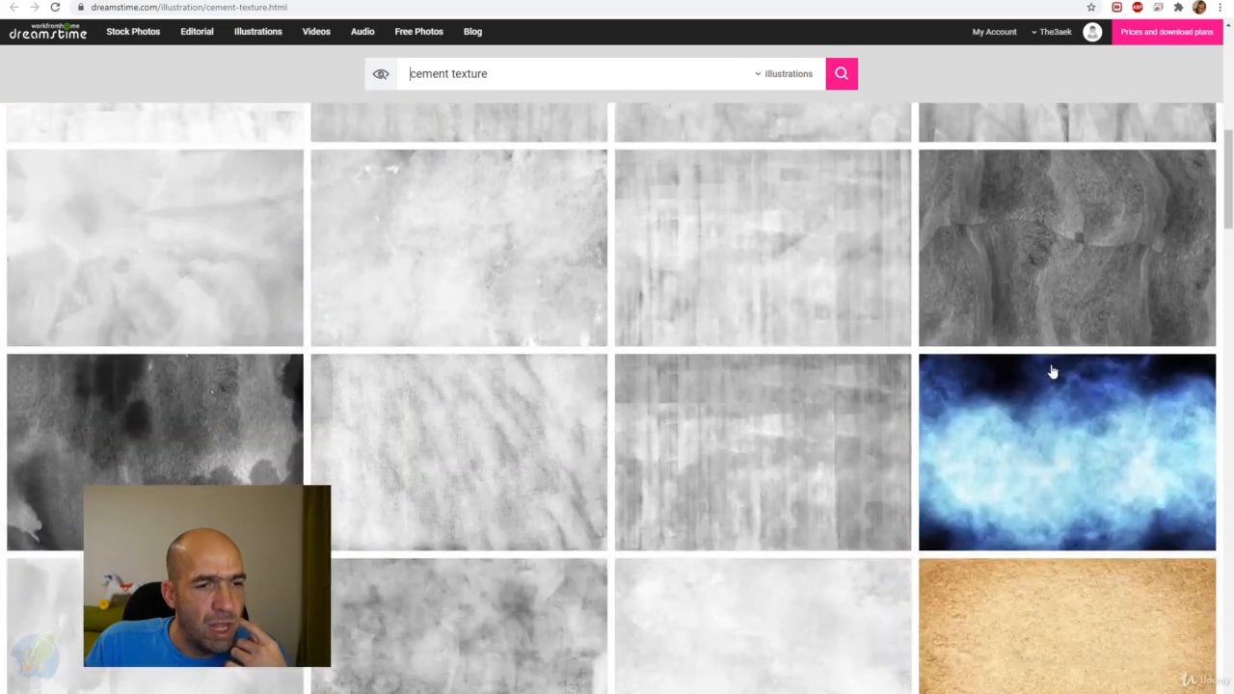
scroll(1053, 371, down, 3)
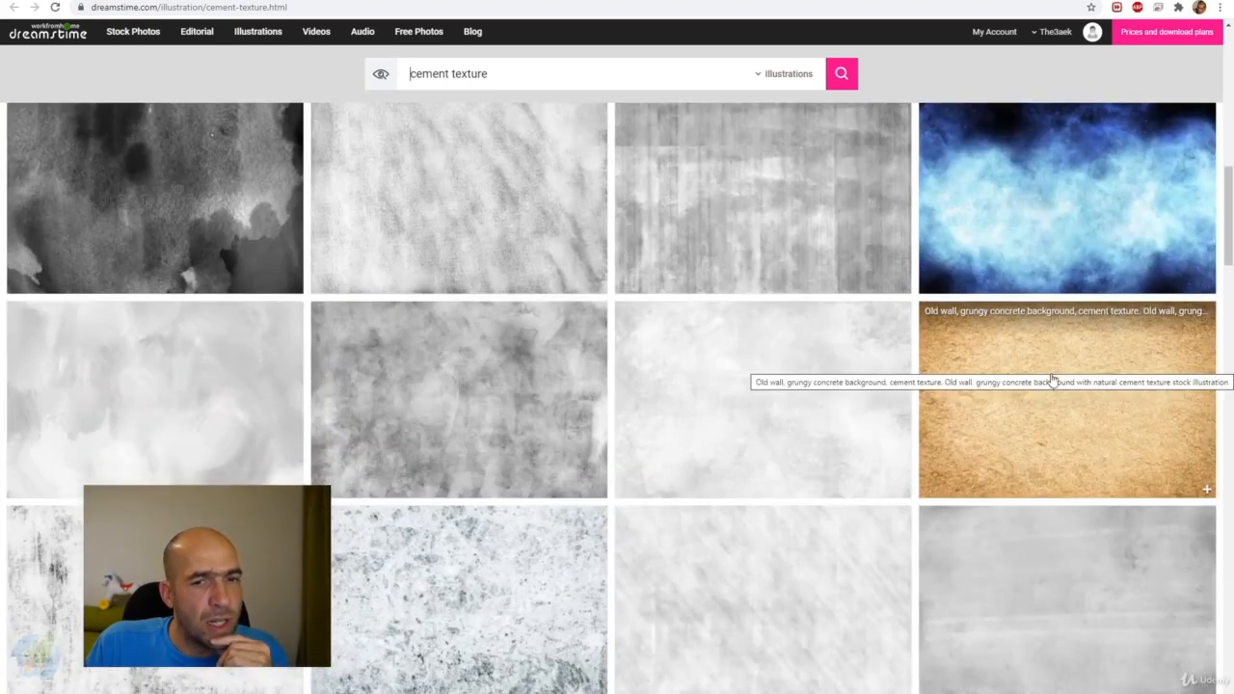
scroll(1108, 466, down, 2)
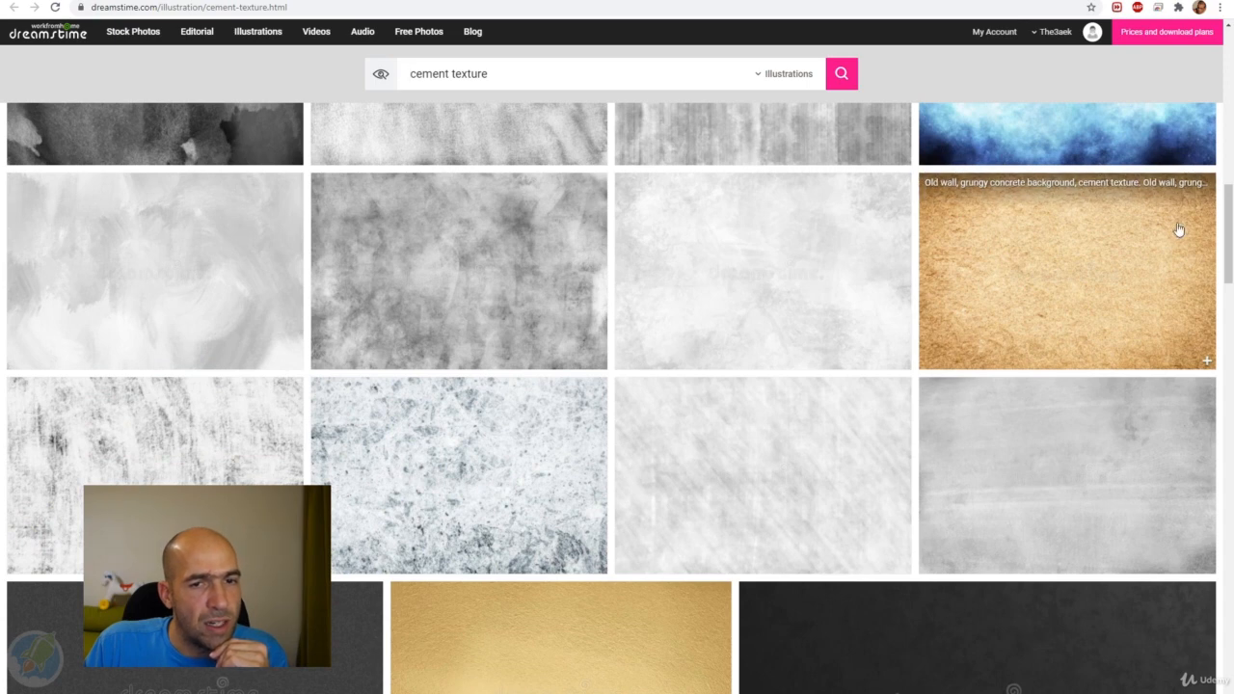
click(1066, 280)
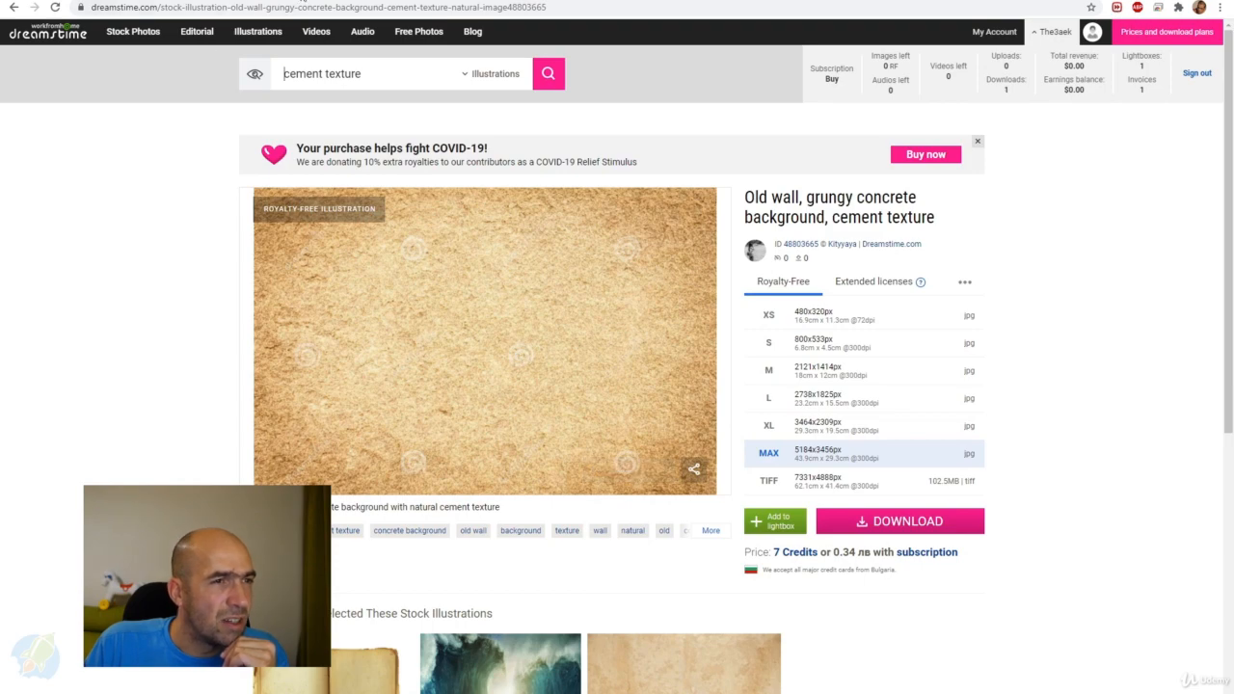
Return to the Google image results for "dirty texture" and look through more of the textures.
click(304, 1)
scroll(447, 306, up, 3)
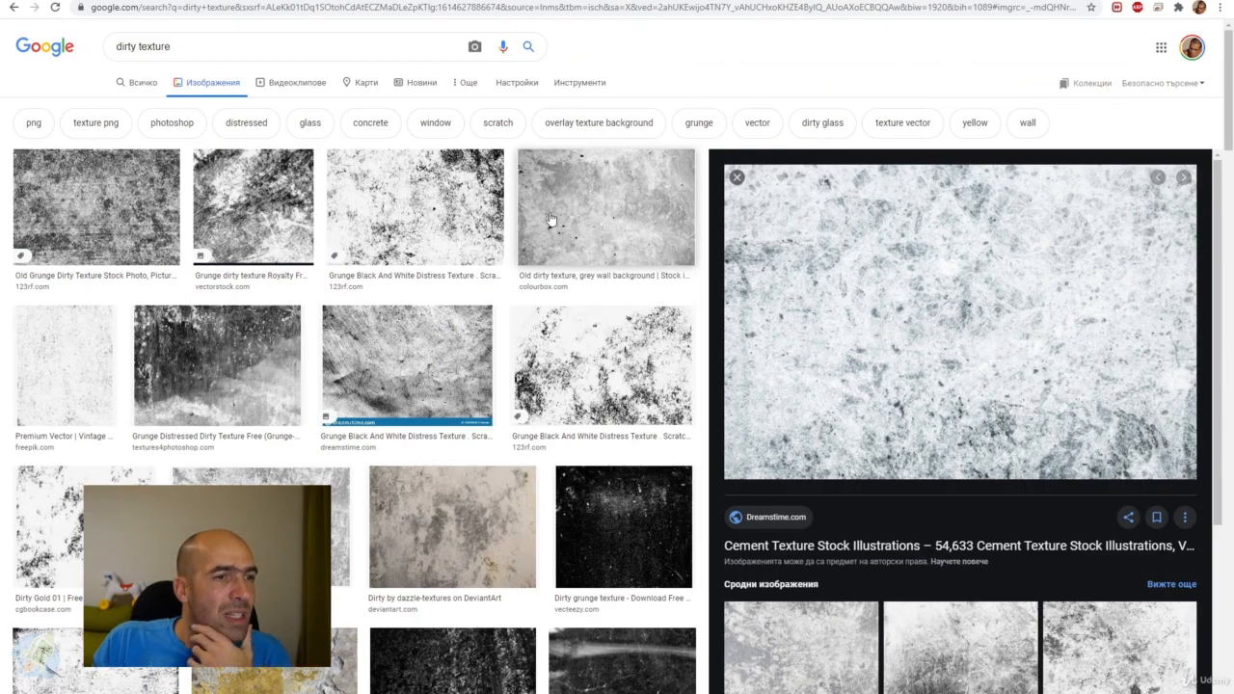
scroll(409, 328, down, 5)
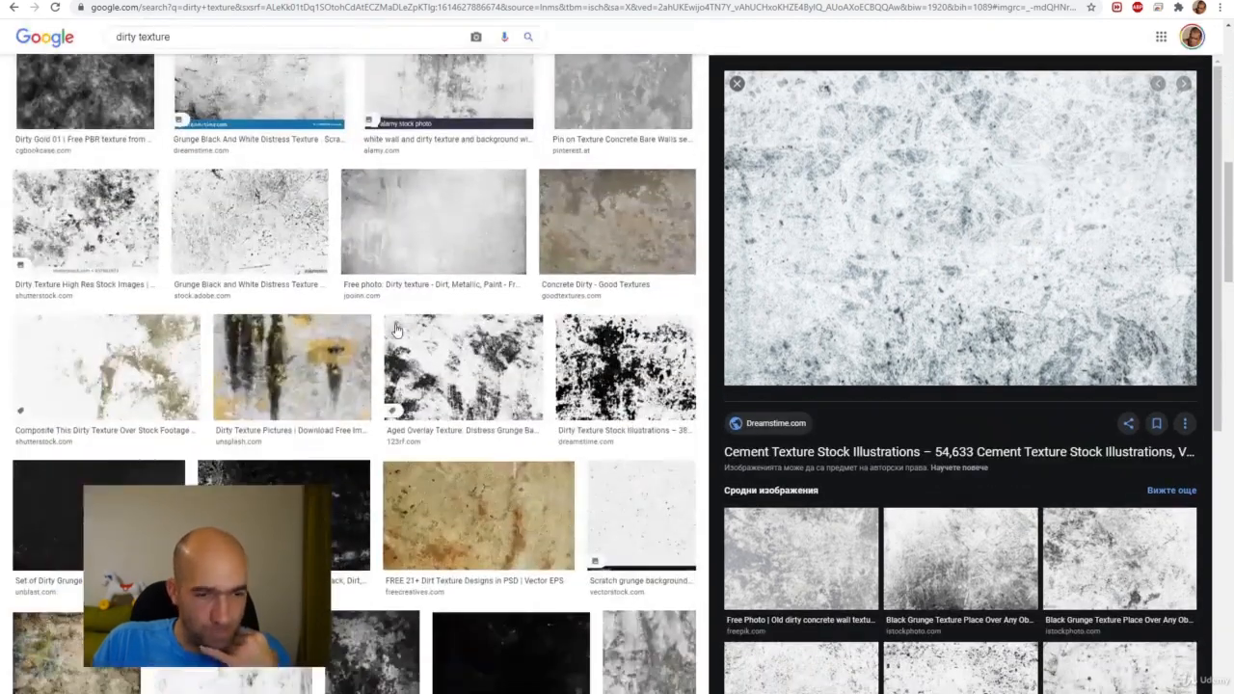
scroll(396, 331, down, 10)
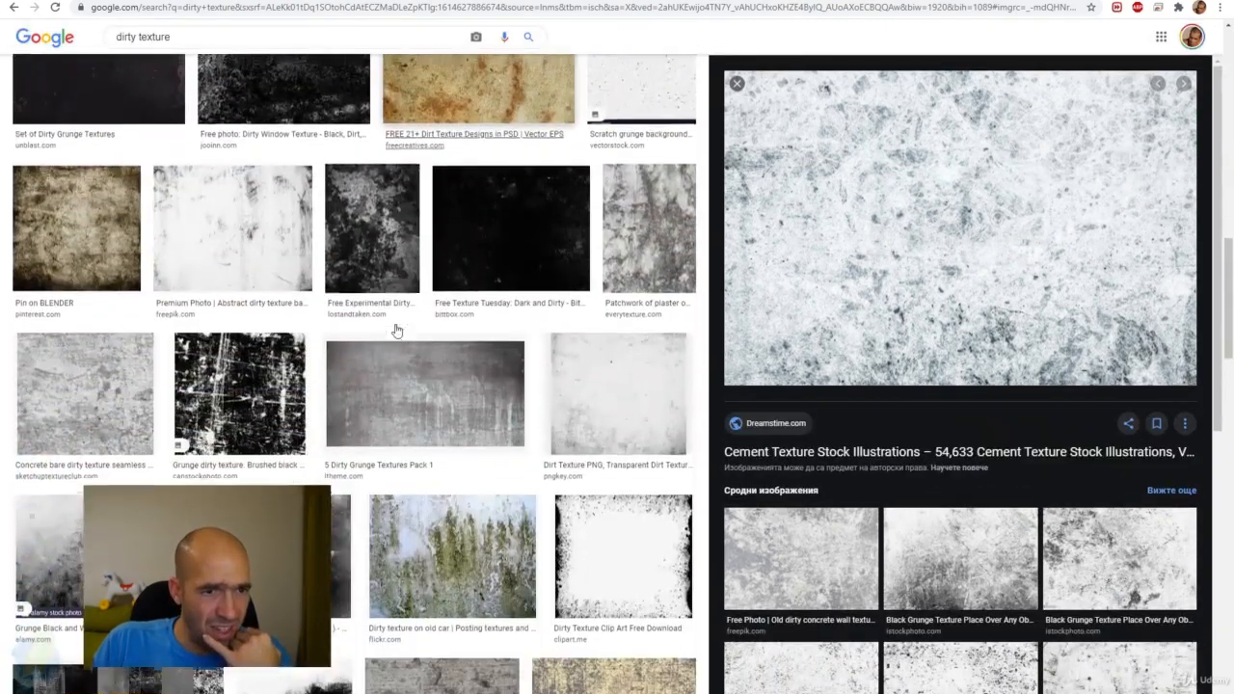
scroll(395, 330, down, 5)
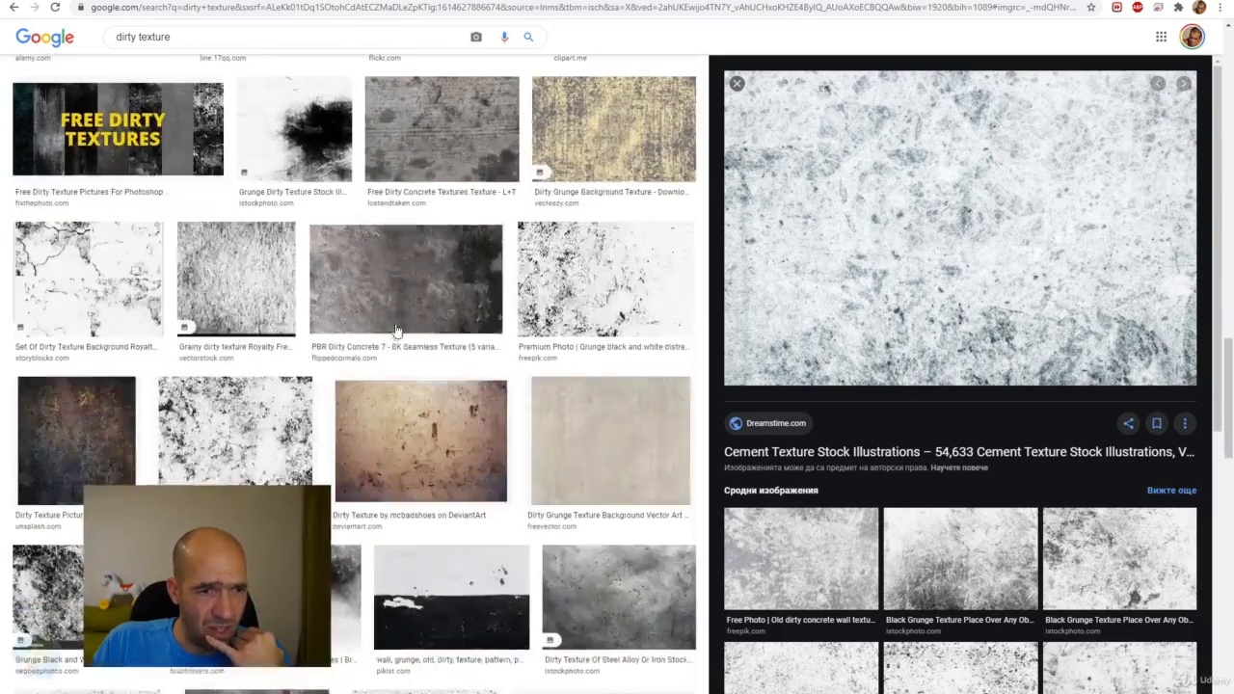
scroll(427, 440, down, 5)
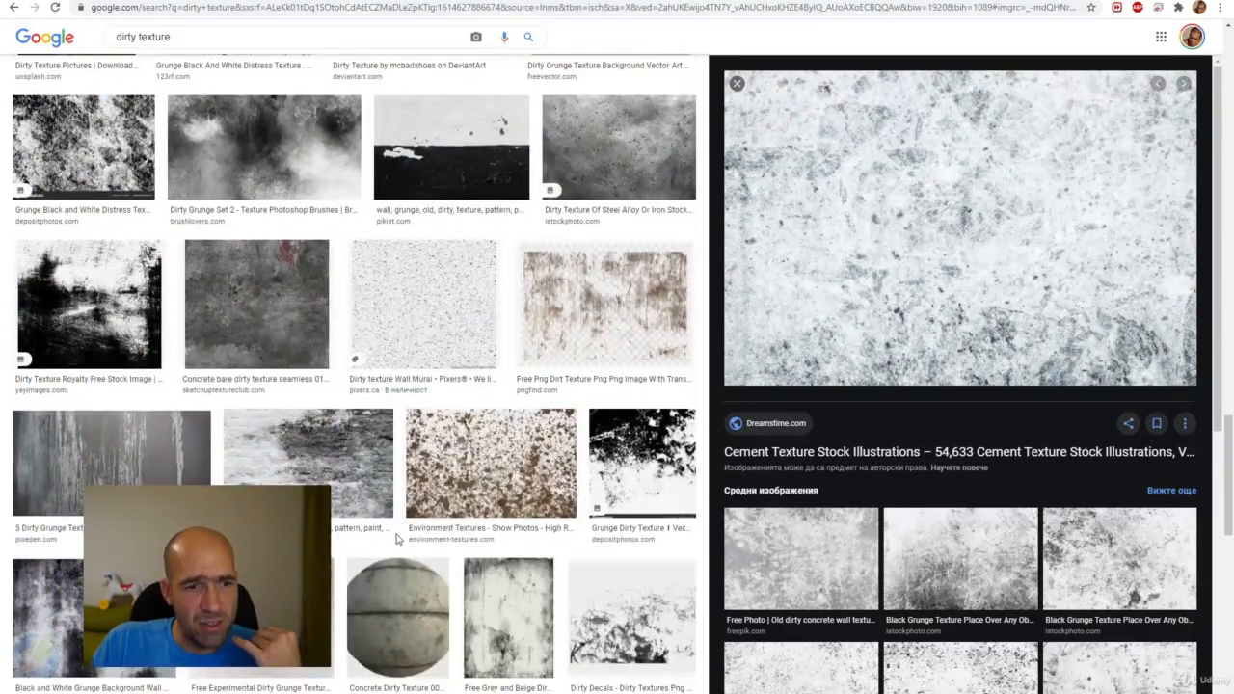
scroll(396, 540, up, 15)
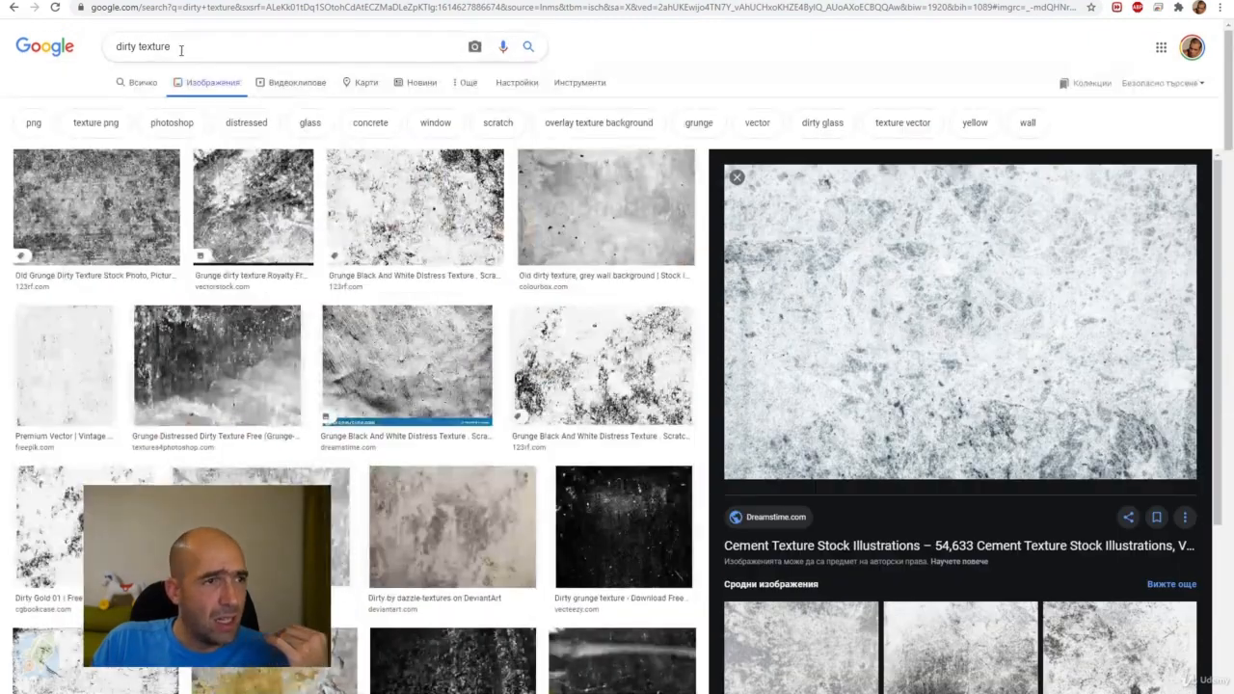
Search images for "dirty texture free" and open a speckled black and white texture from Freepik's Cracked Dirt Images page.
click(180, 50)
text(free)
key(Return)
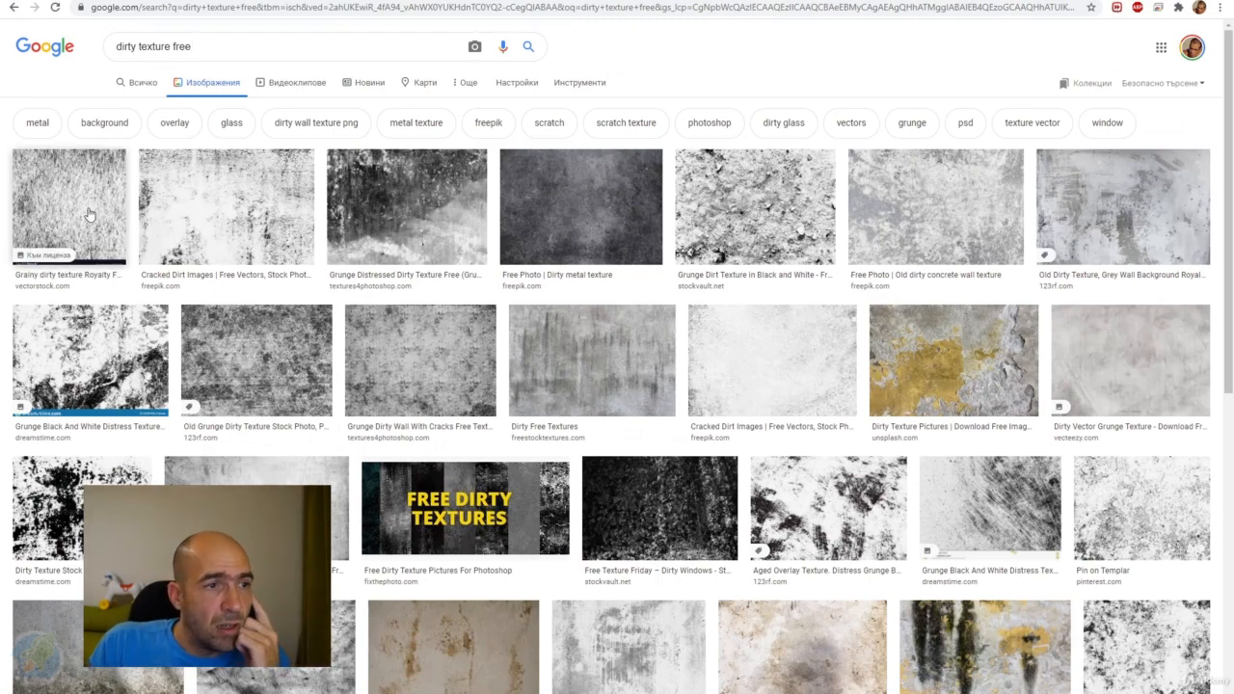
click(267, 214)
click(919, 266)
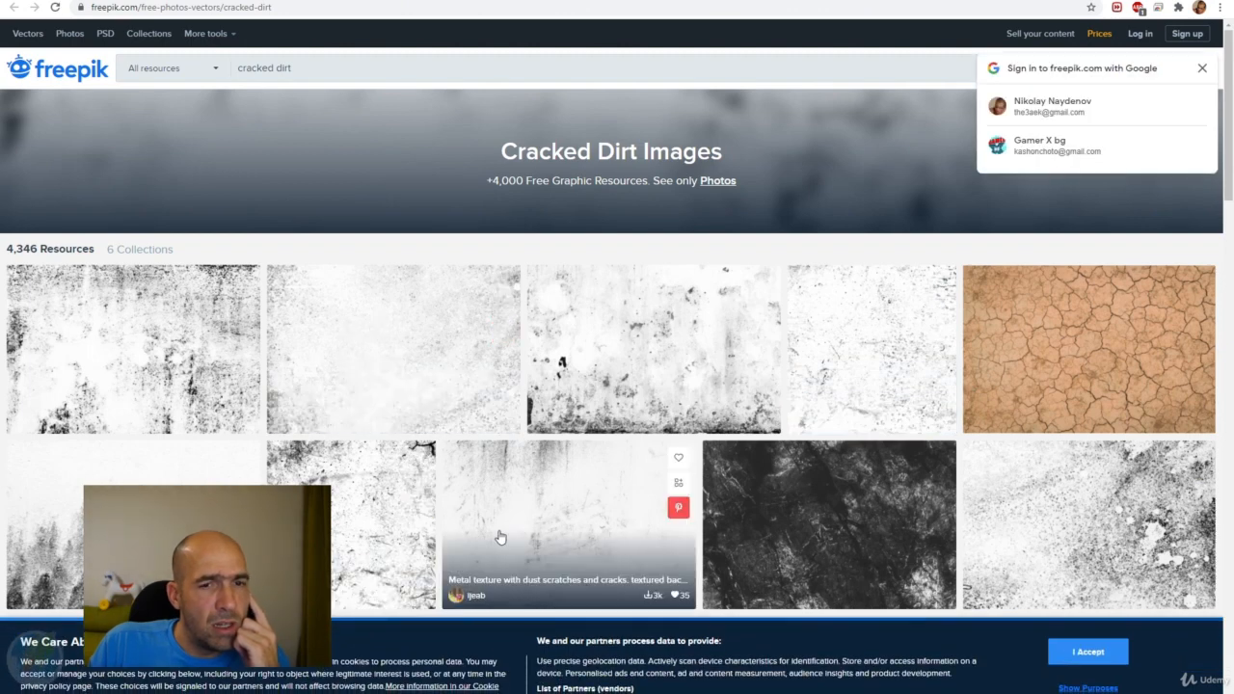
click(1052, 533)
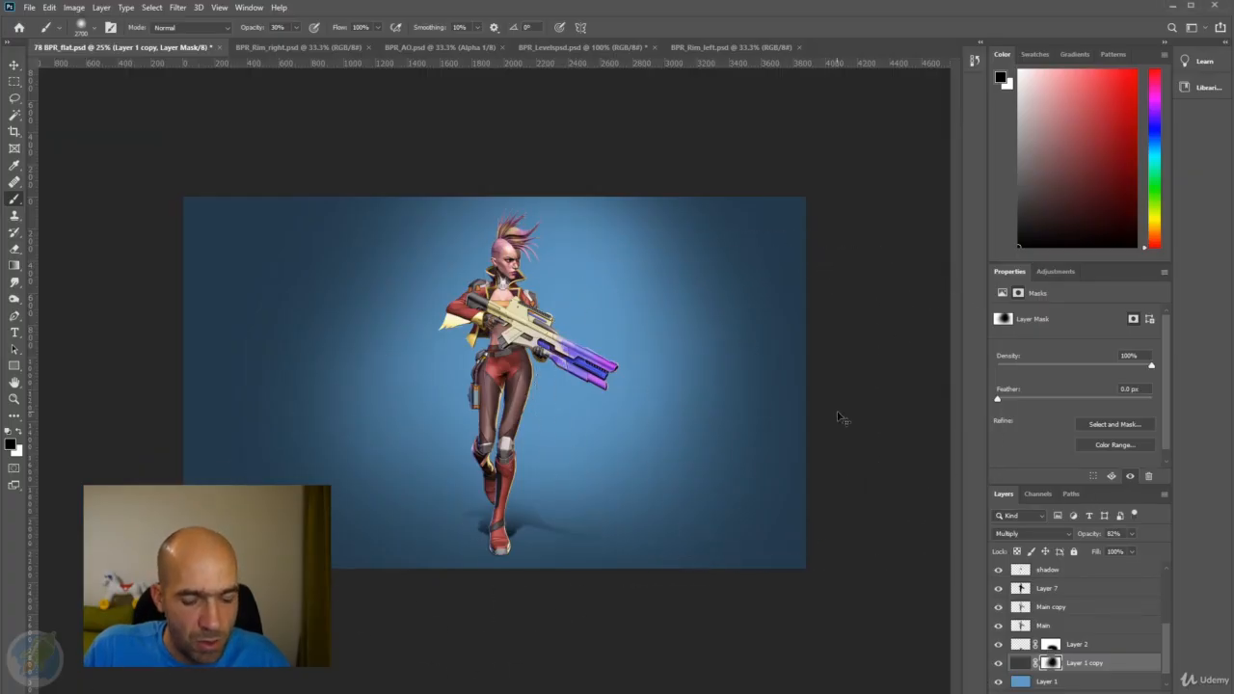
Switch to Photoshop, paste the browser capture into BPR_flat.psd and keep only its grunge texture area as a separate layer.
key(ctrl+v)
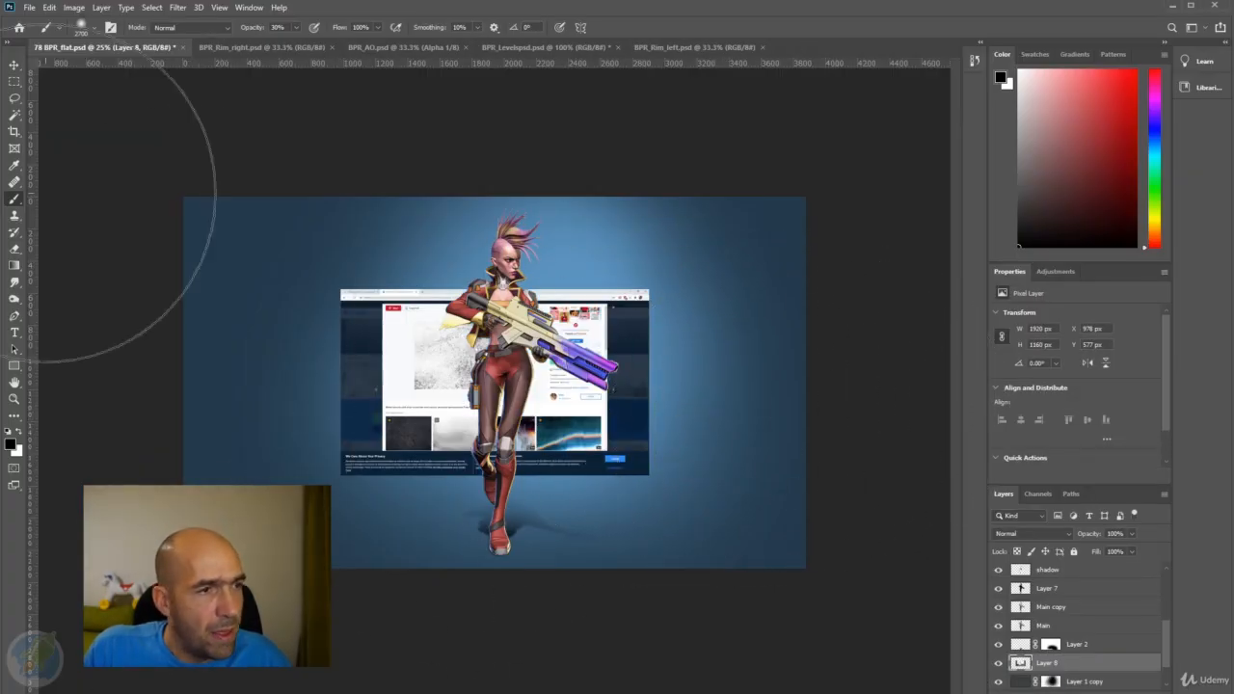
click(15, 81)
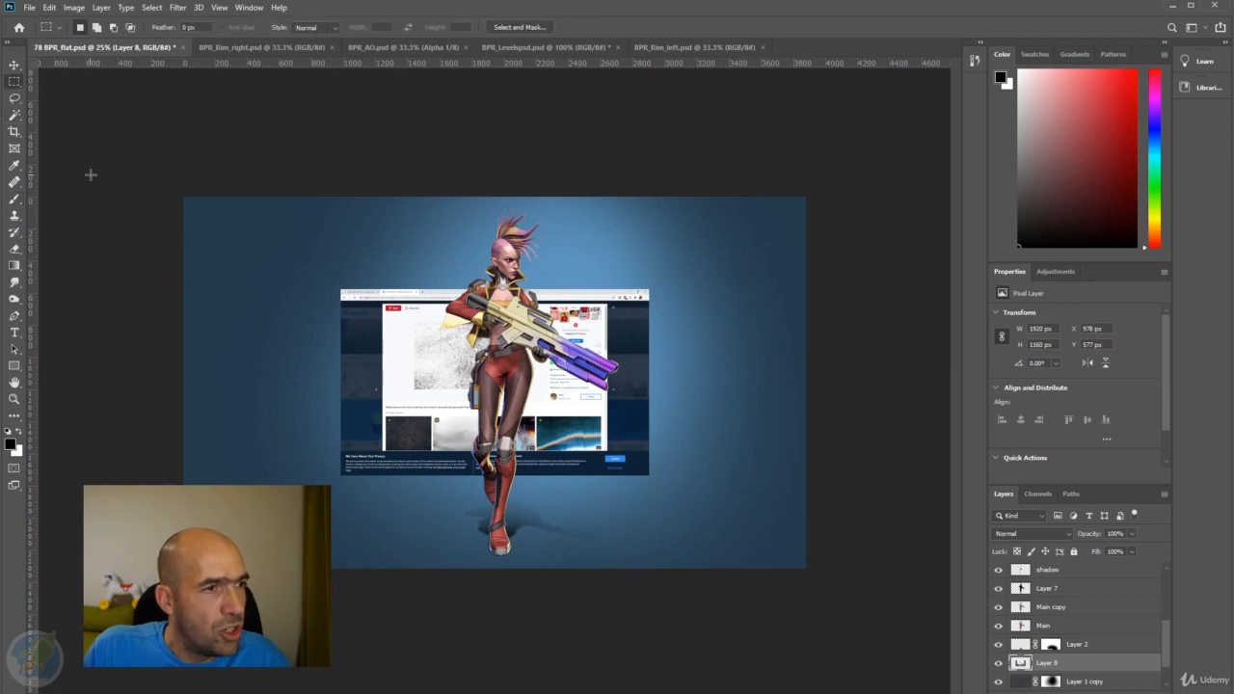
drag(415, 320, 518, 390)
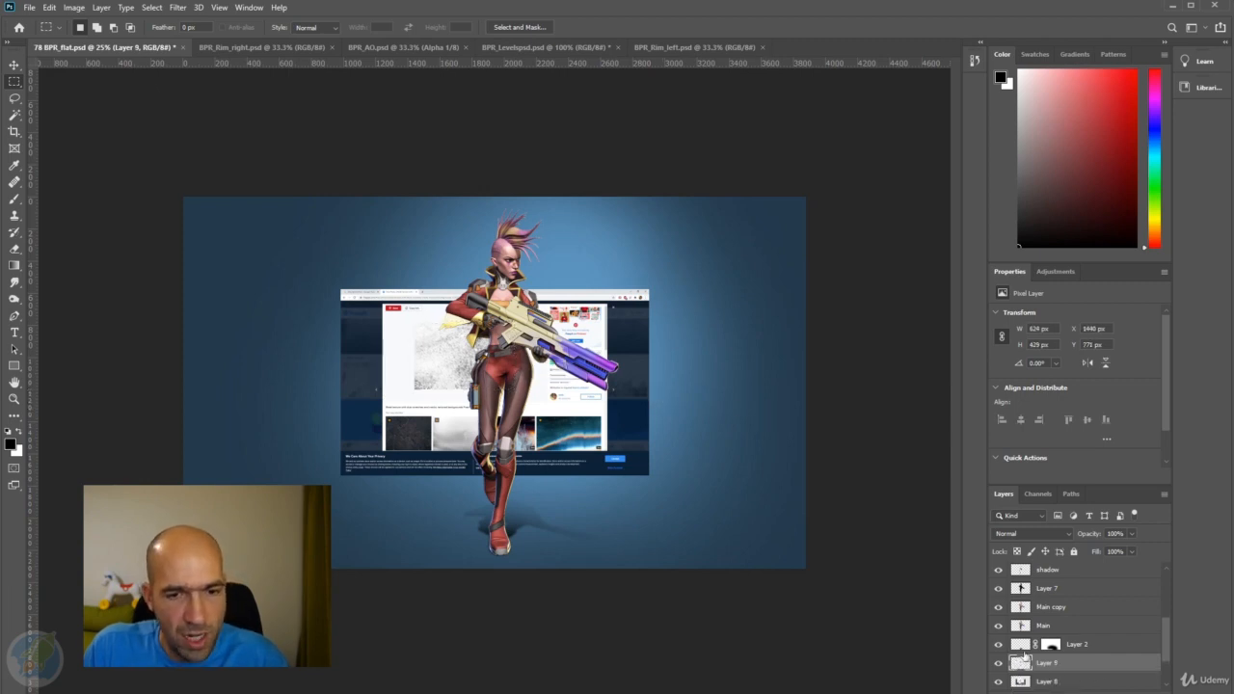
key(ctrl+j)
drag(1047, 644, 1162, 692)
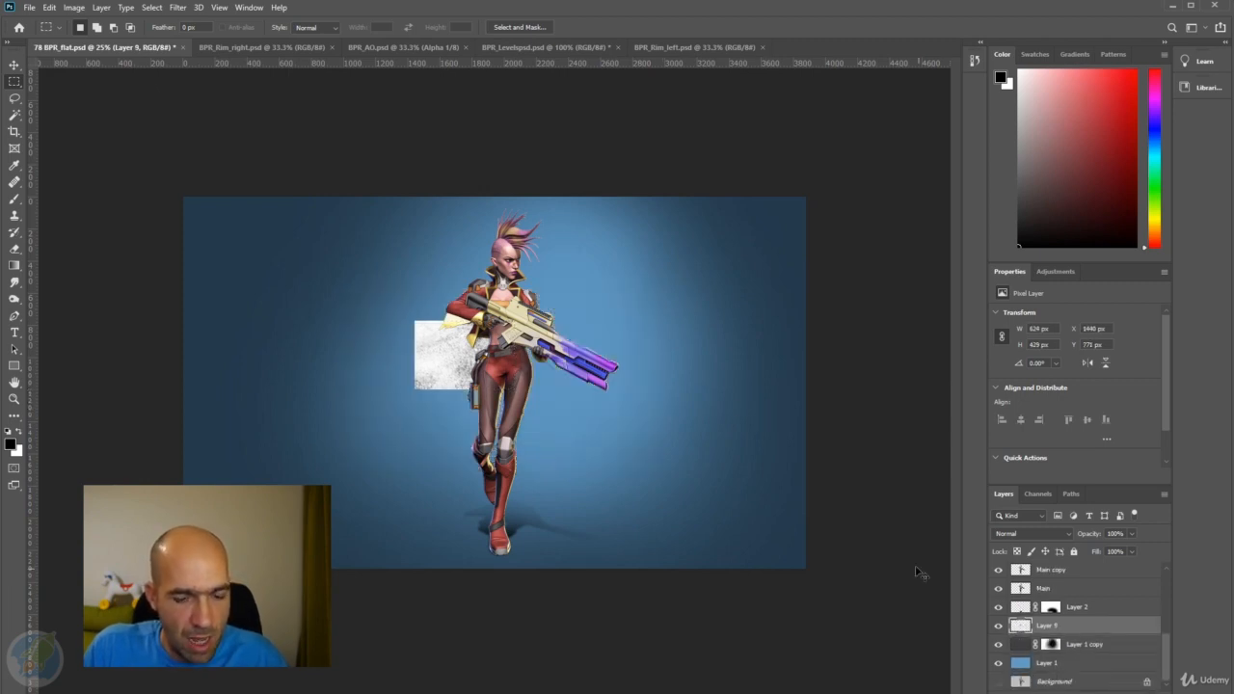
Scale the grunge texture layer to about 627% so it covers the canvas behind the character, and shift it slightly upward.
key(ctrl+t)
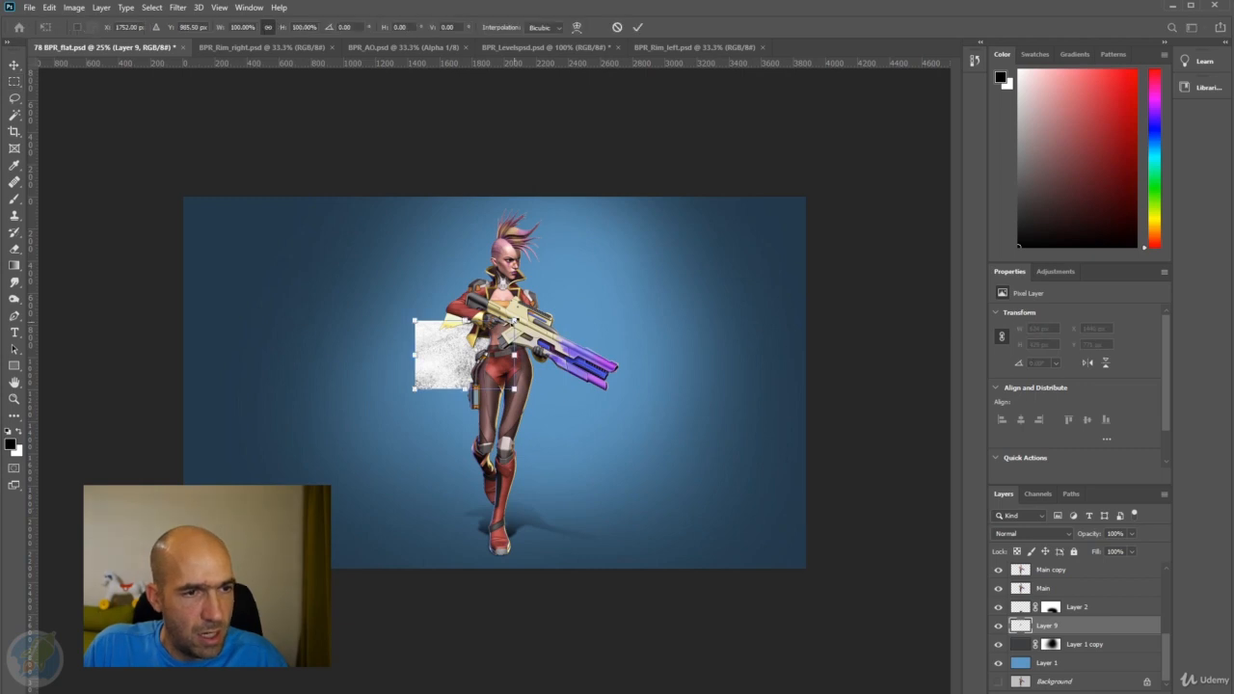
drag(517, 320, 785, 133)
drag(589, 338, 358, 398)
drag(554, 446, 817, 613)
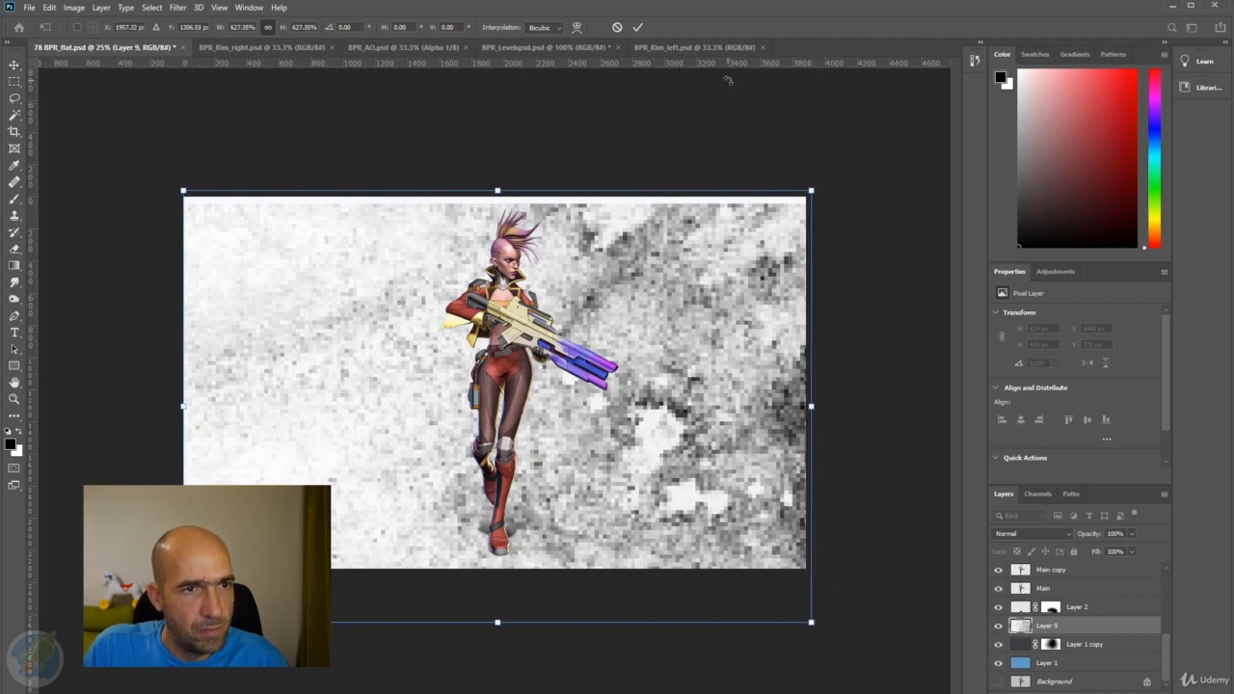
click(637, 27)
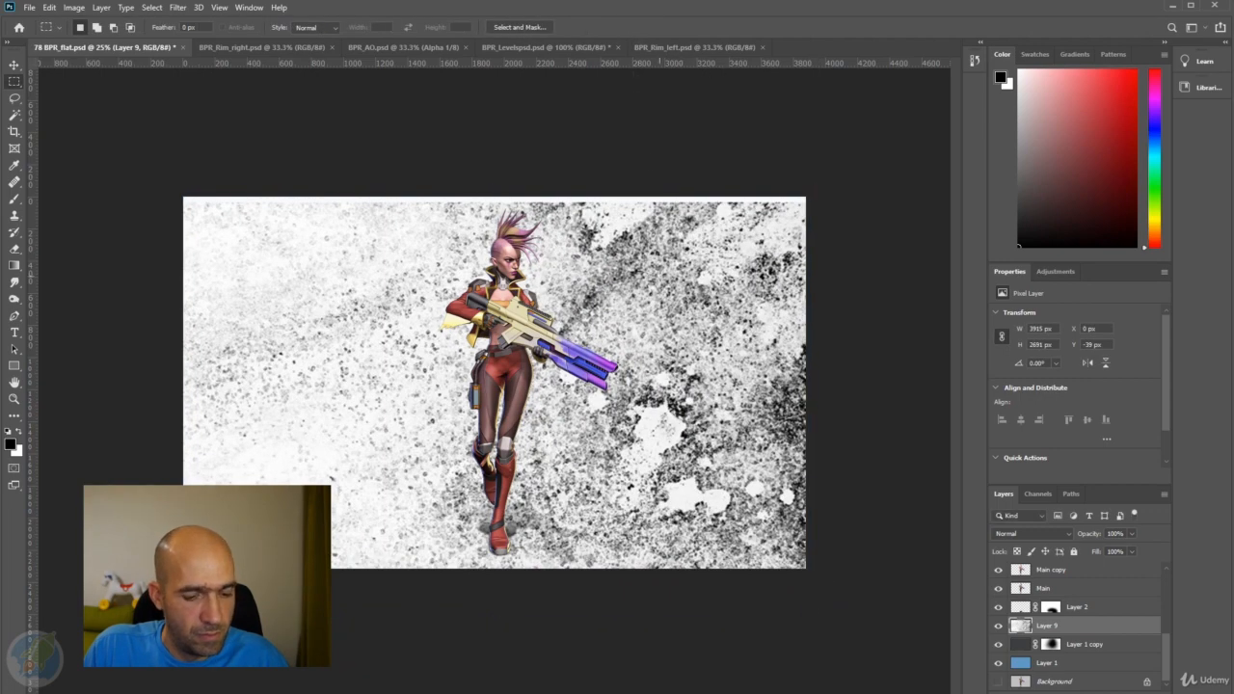
key(v)
drag(665, 289, 660, 288)
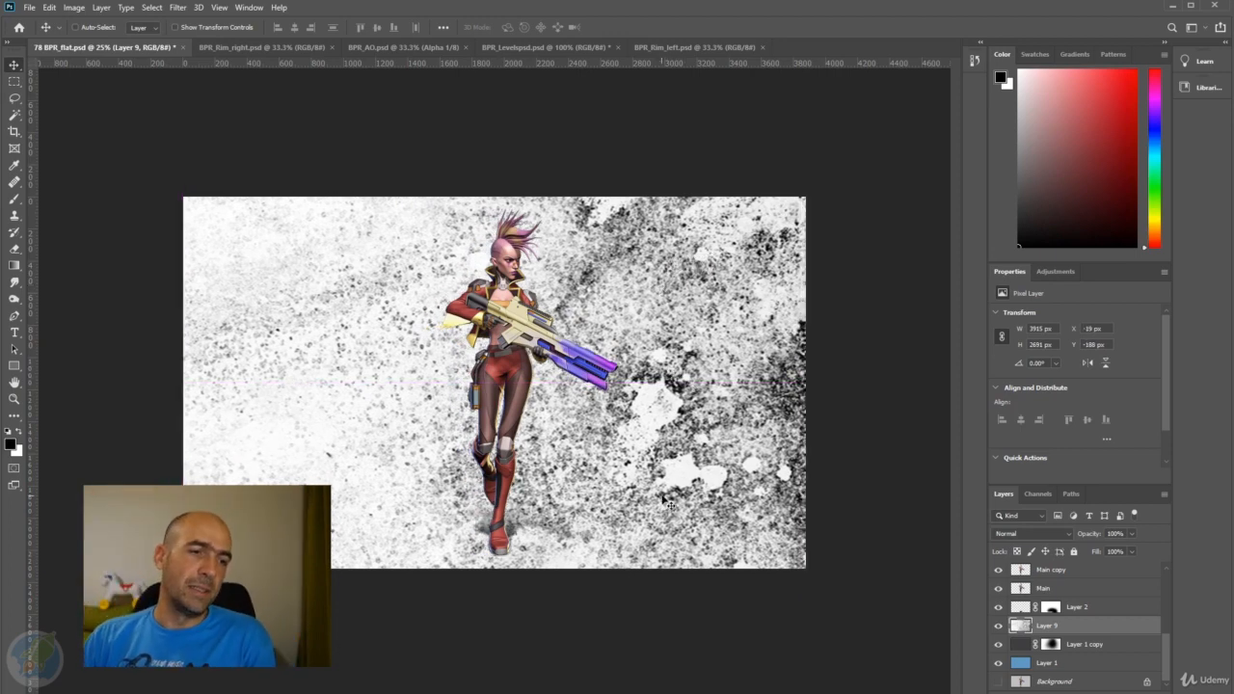
Lower the grunge texture layer's opacity to 2%, comparing it with 11% on the way.
drag(1095, 534, 1029, 537)
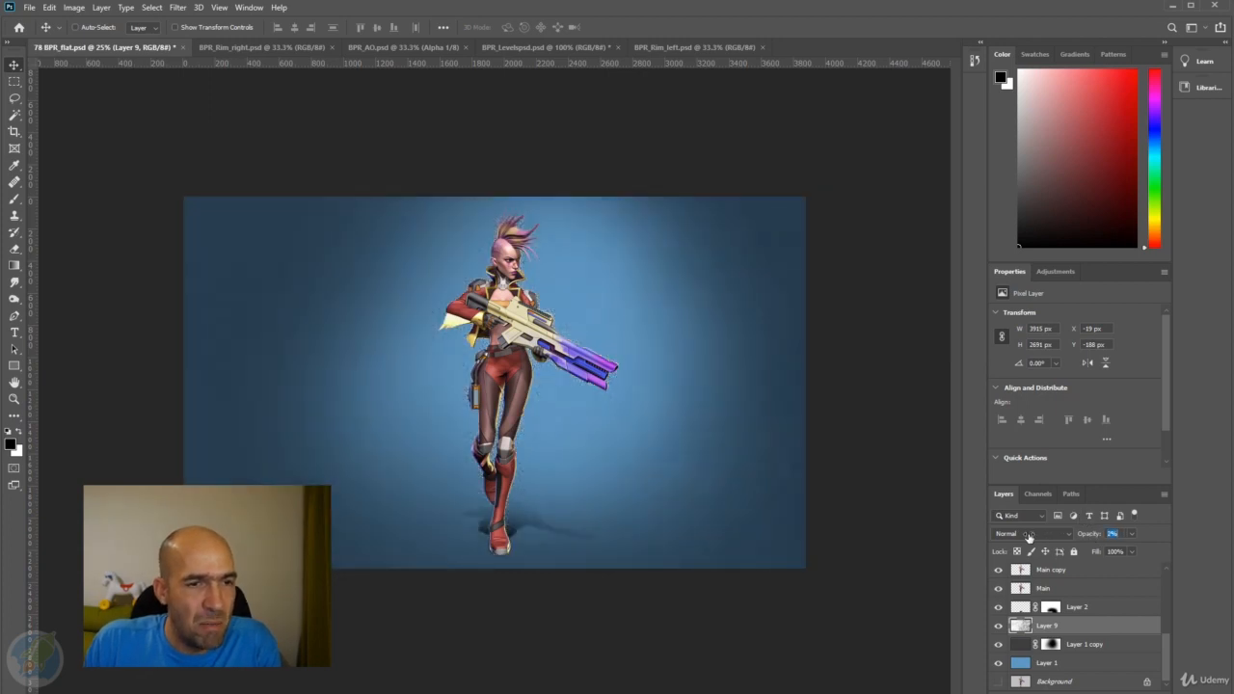
key(ctrl+plus)
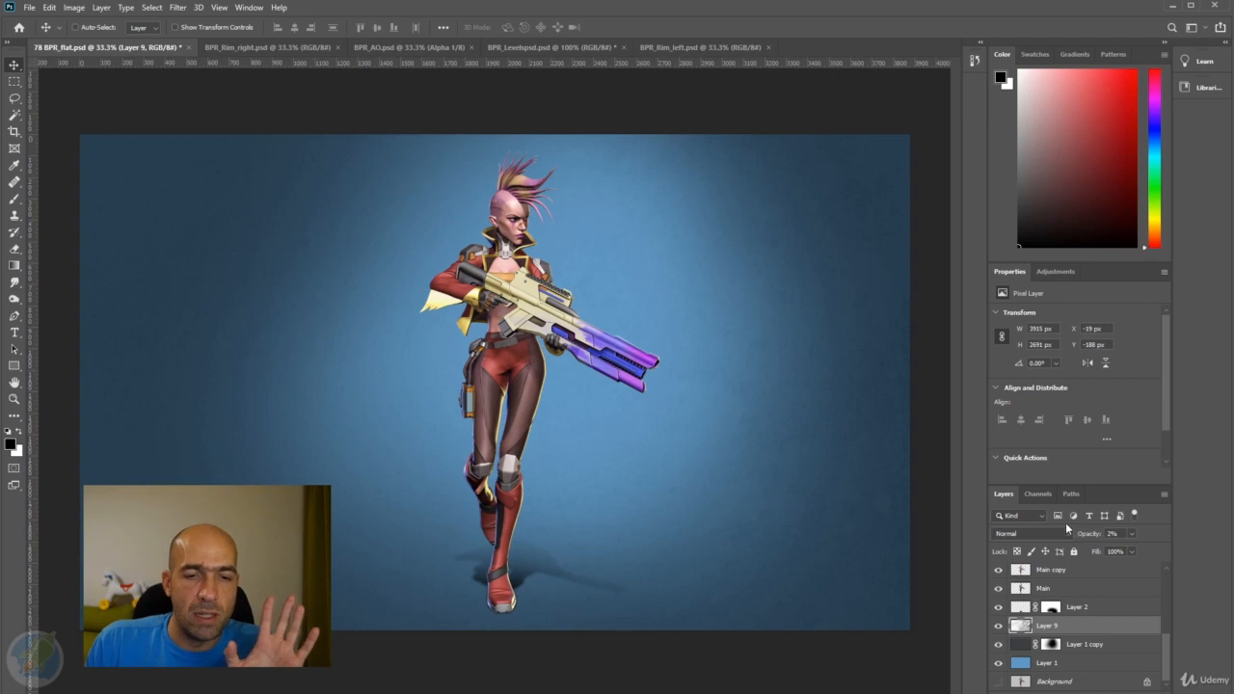
drag(1088, 536, 1095, 535)
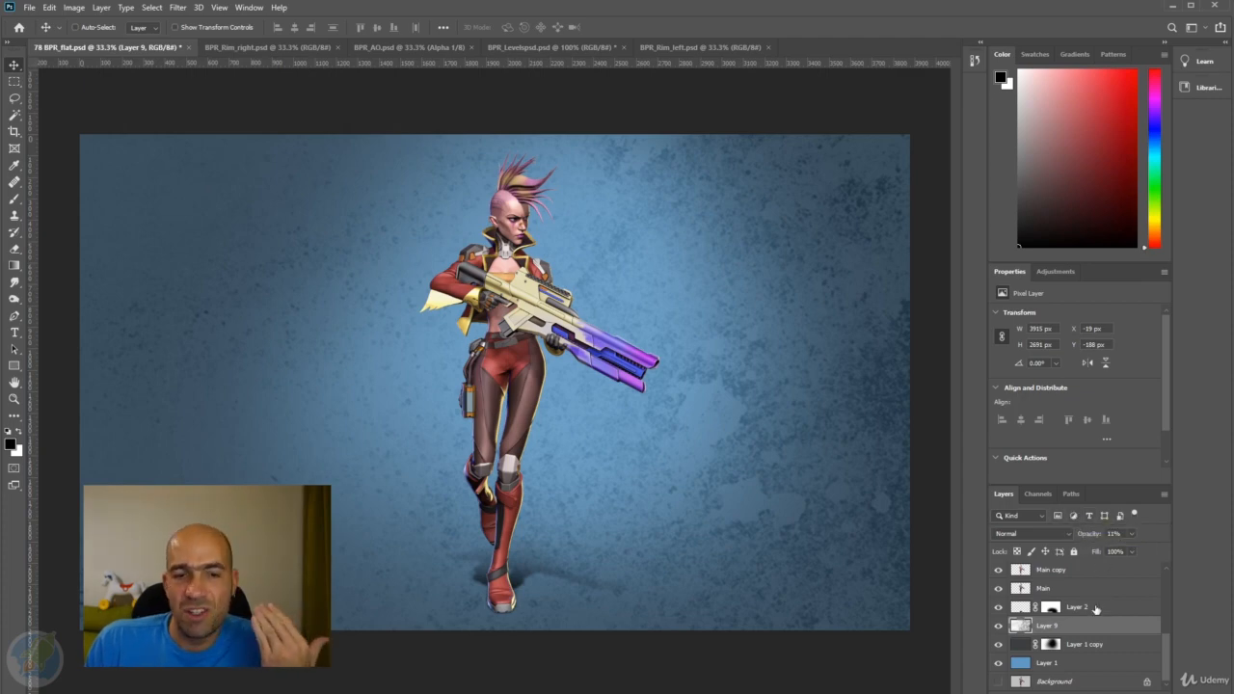
drag(1098, 536, 1079, 538)
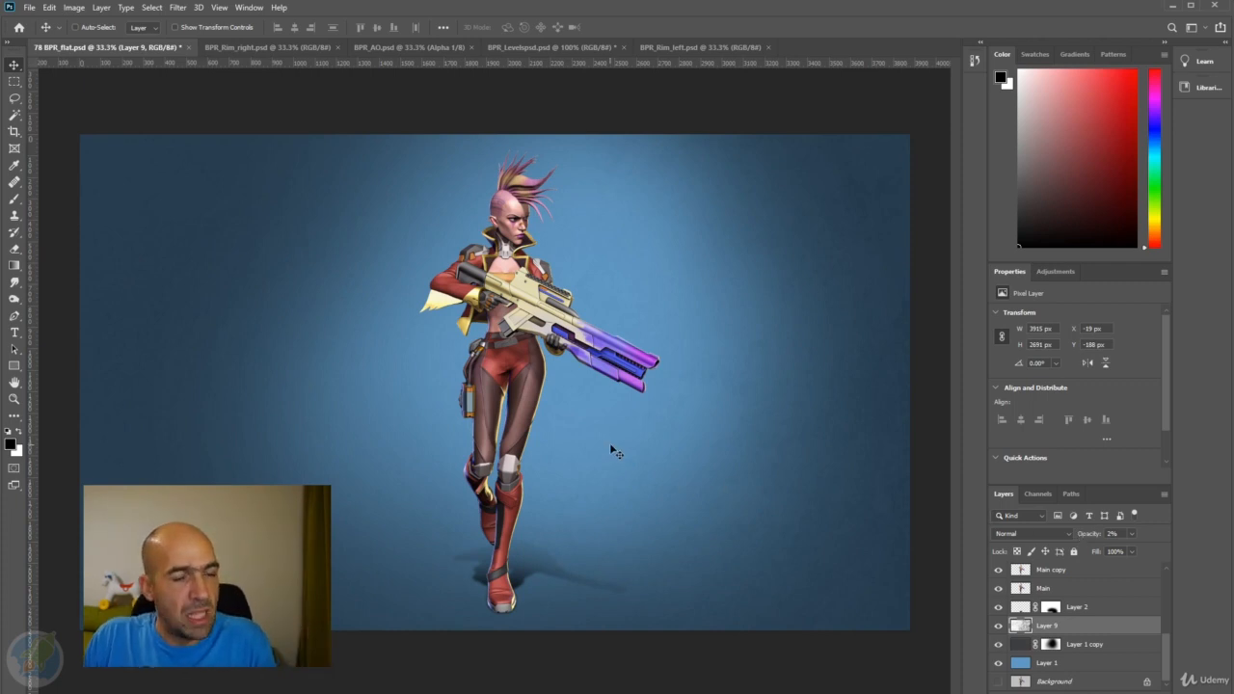
Examine the whole composite at smaller zoom levels to judge the character against the textured background.
key(alt+space)
key(alt+space)
alt+click(596, 421)
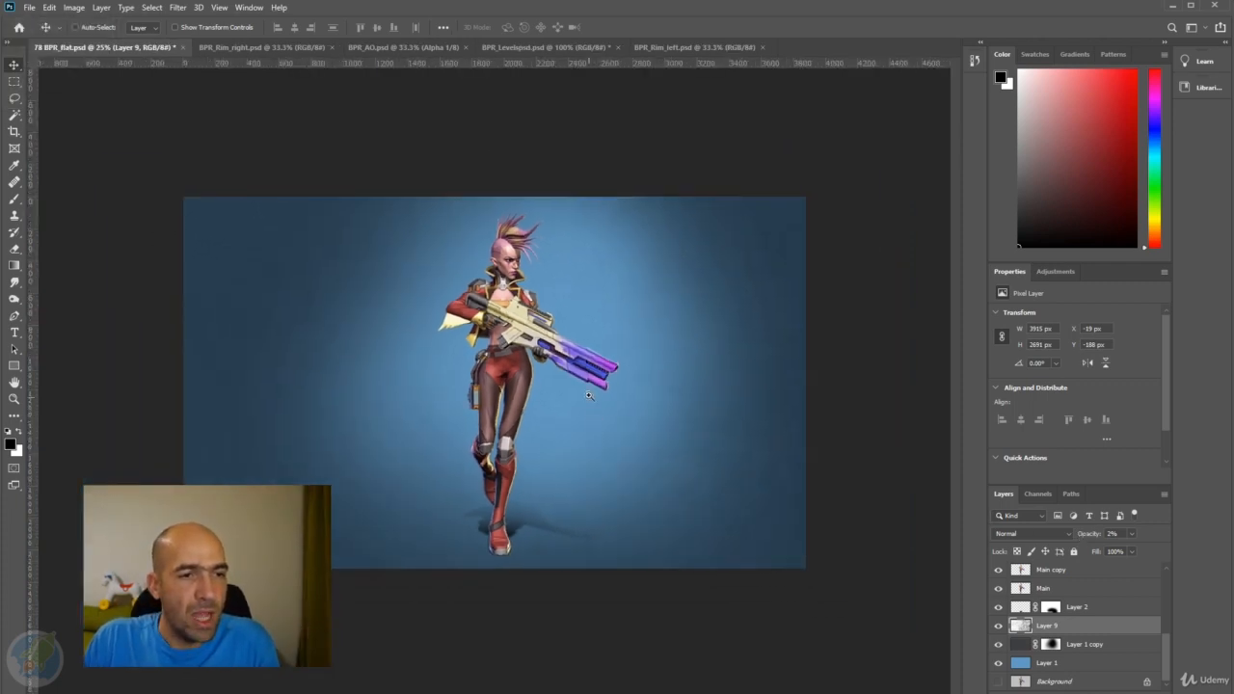
ctrl+click(589, 394)
ctrl+click(589, 394)
alt+click(587, 392)
alt+click(587, 393)
alt+click(586, 391)
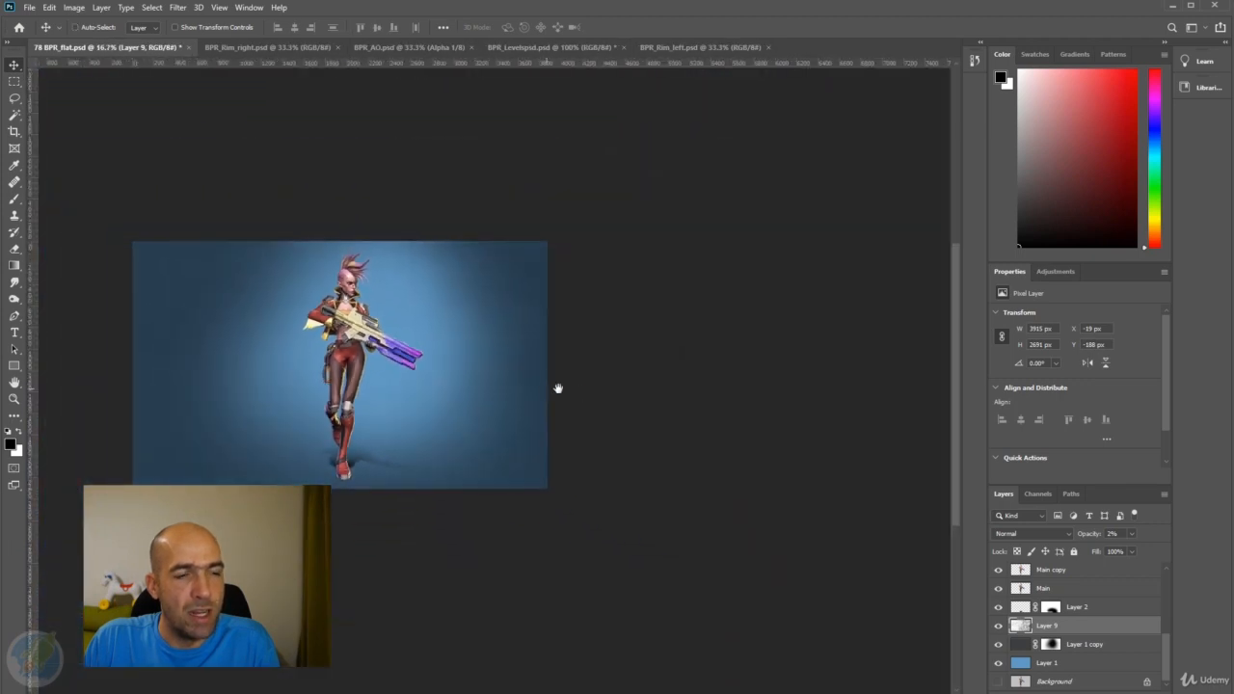
drag(554, 388, 661, 394)
key(ctrl+plus)
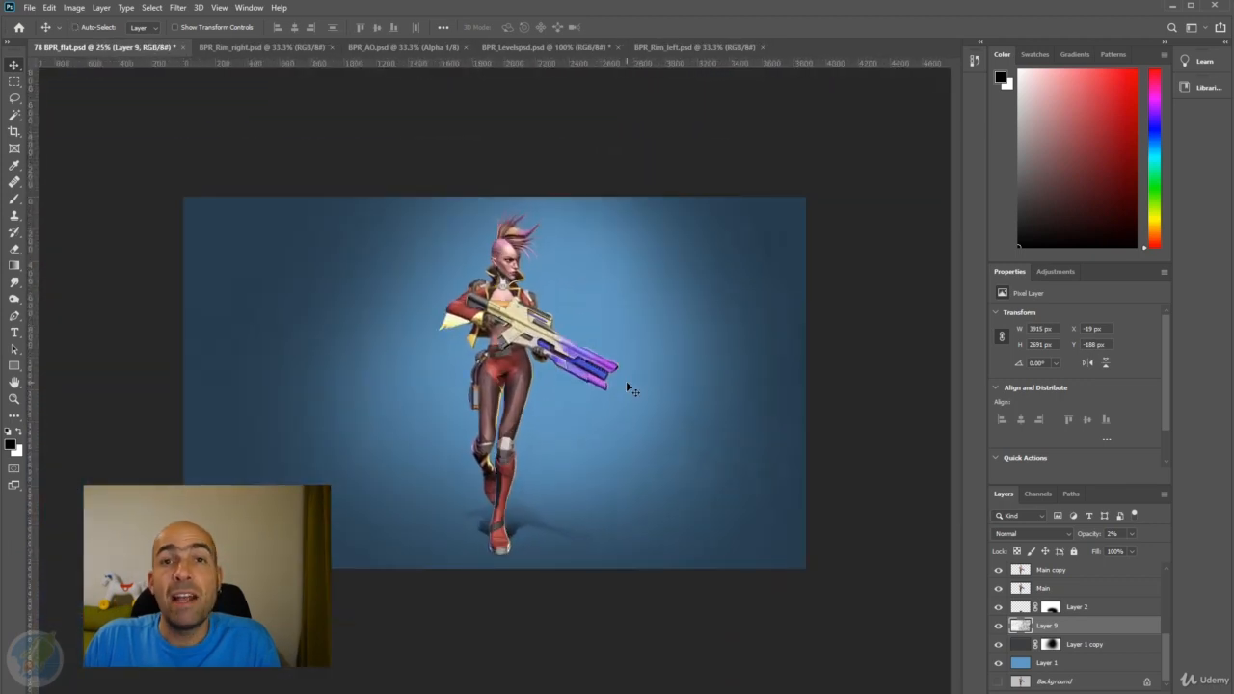